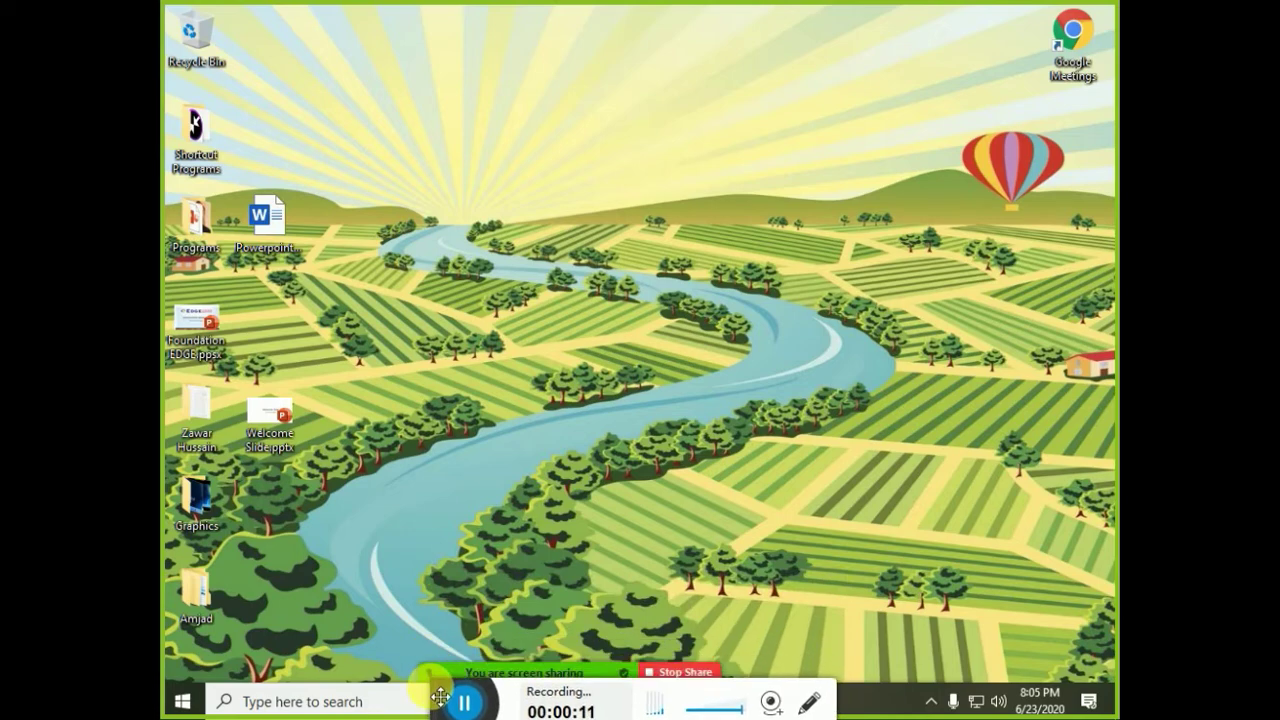
# Search Windows for "core" and launch CorelDRAW 2018 (64-Bit).
pyautogui.click(182, 702)
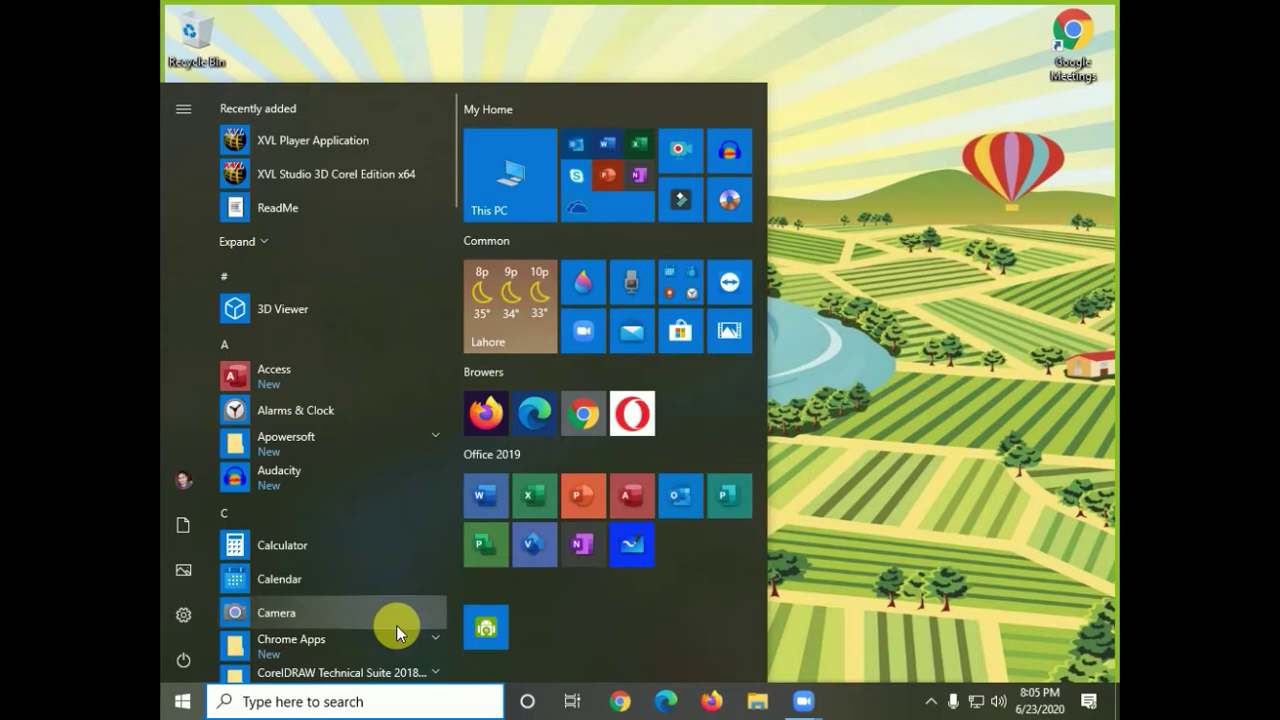
pyautogui.click(363, 701)
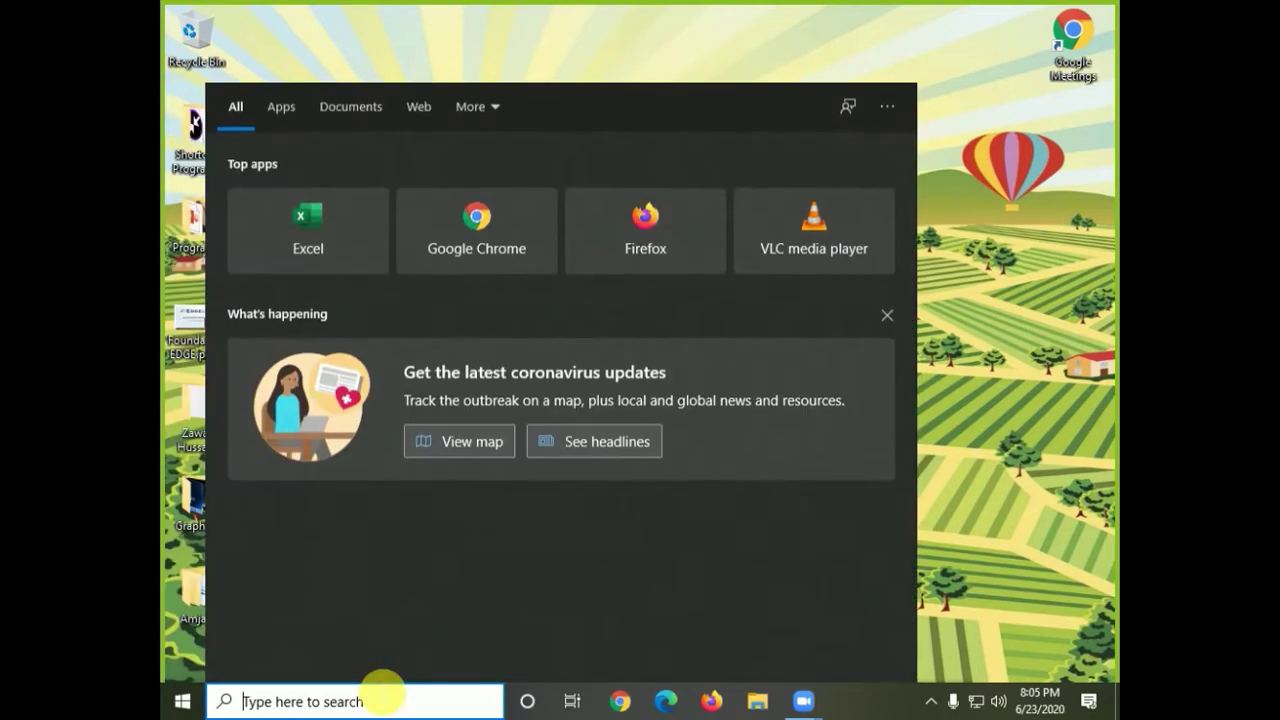
pyautogui.write('core')
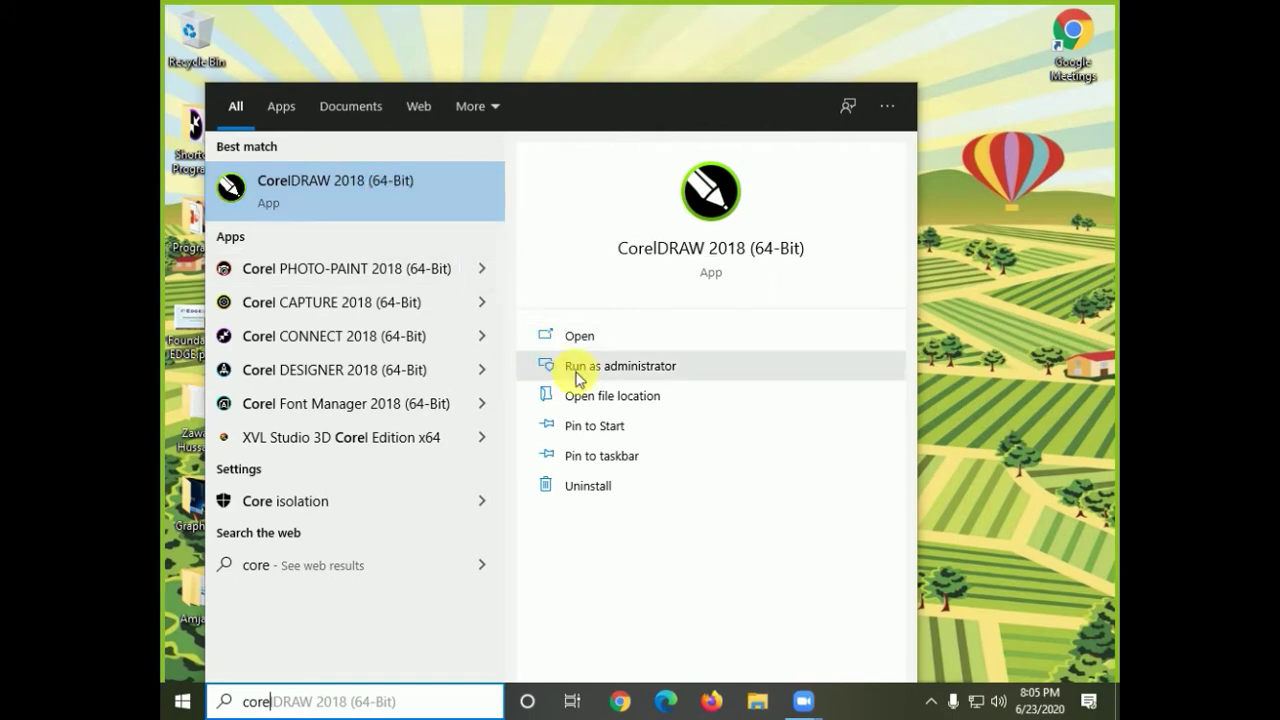
pyautogui.click(457, 217)
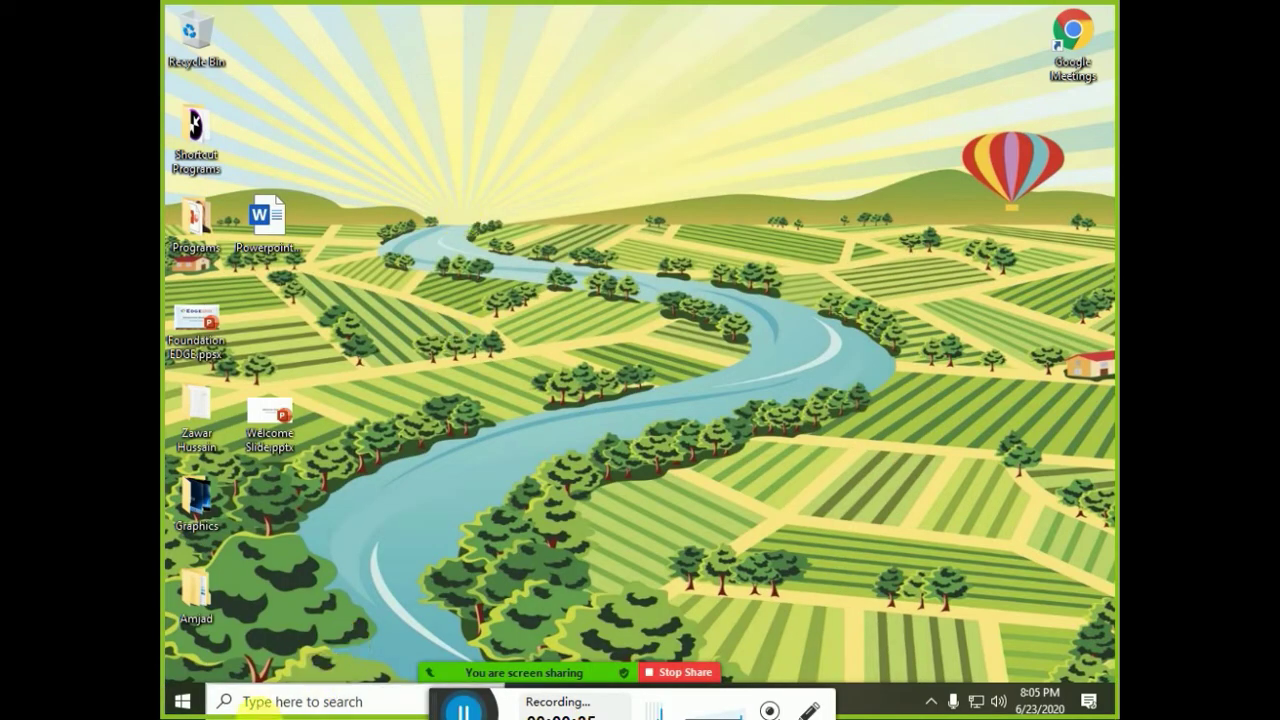
# Pin CorelDRAW 2018 (64-Bit) to Start and resize its tile to Small.
pyautogui.click(180, 705)
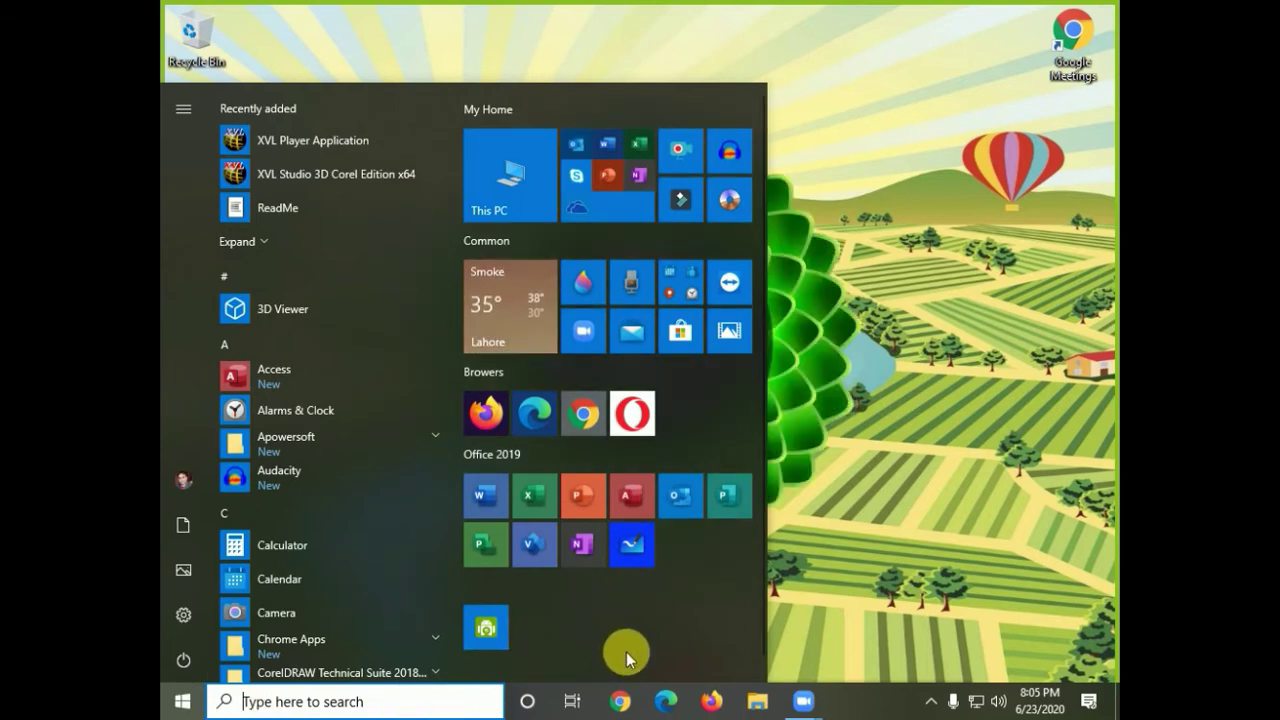
pyautogui.click(252, 240)
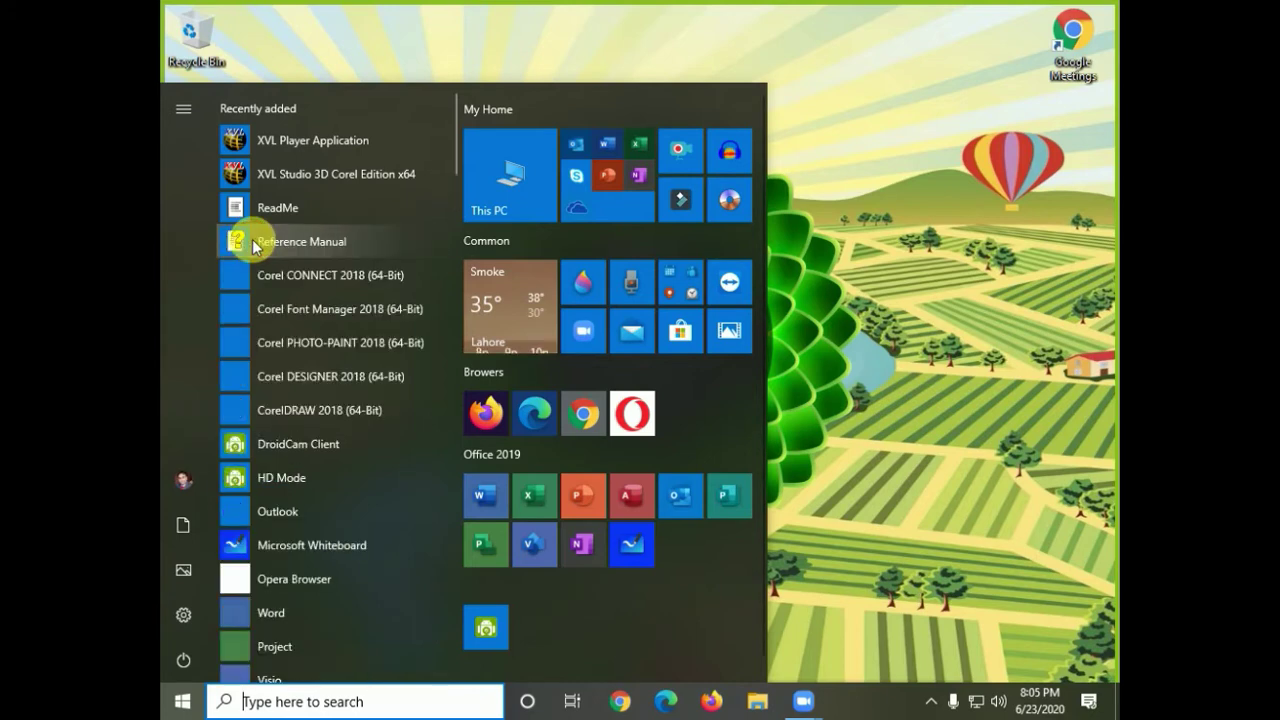
pyautogui.rightClick(321, 416)
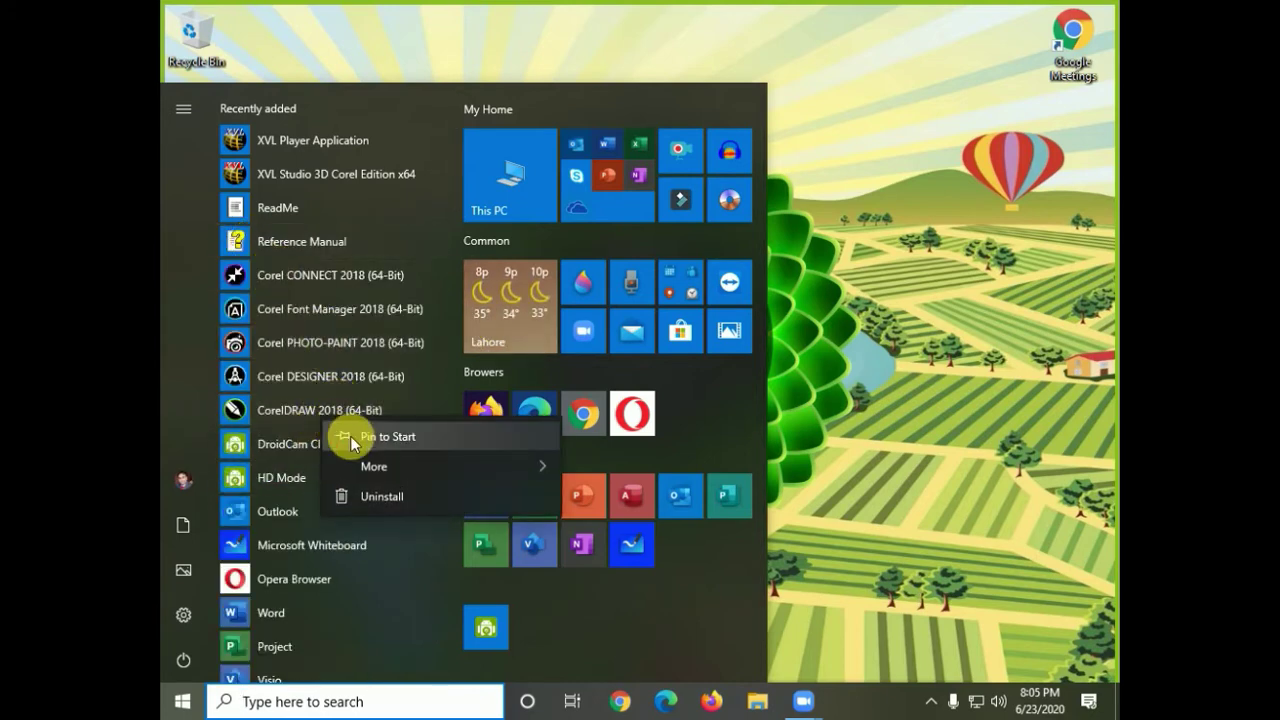
pyautogui.click(352, 438)
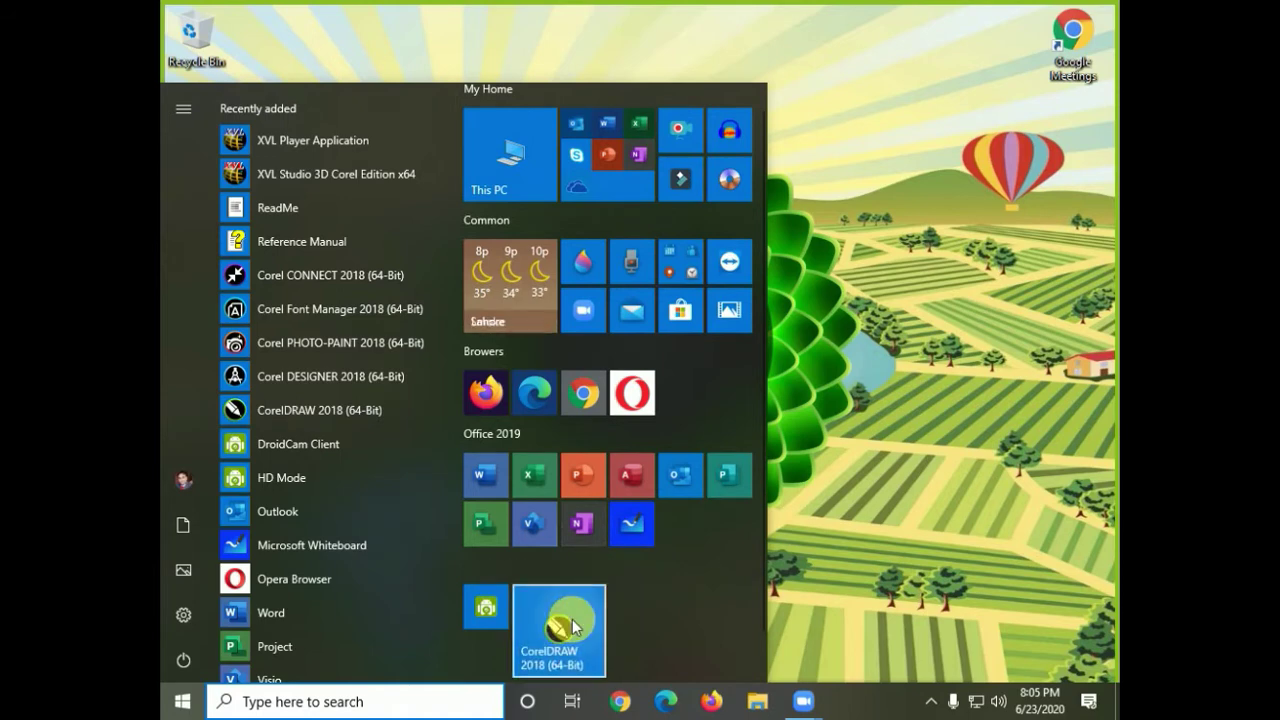
pyautogui.rightClick(575, 627)
pyautogui.moveTo(664, 540)
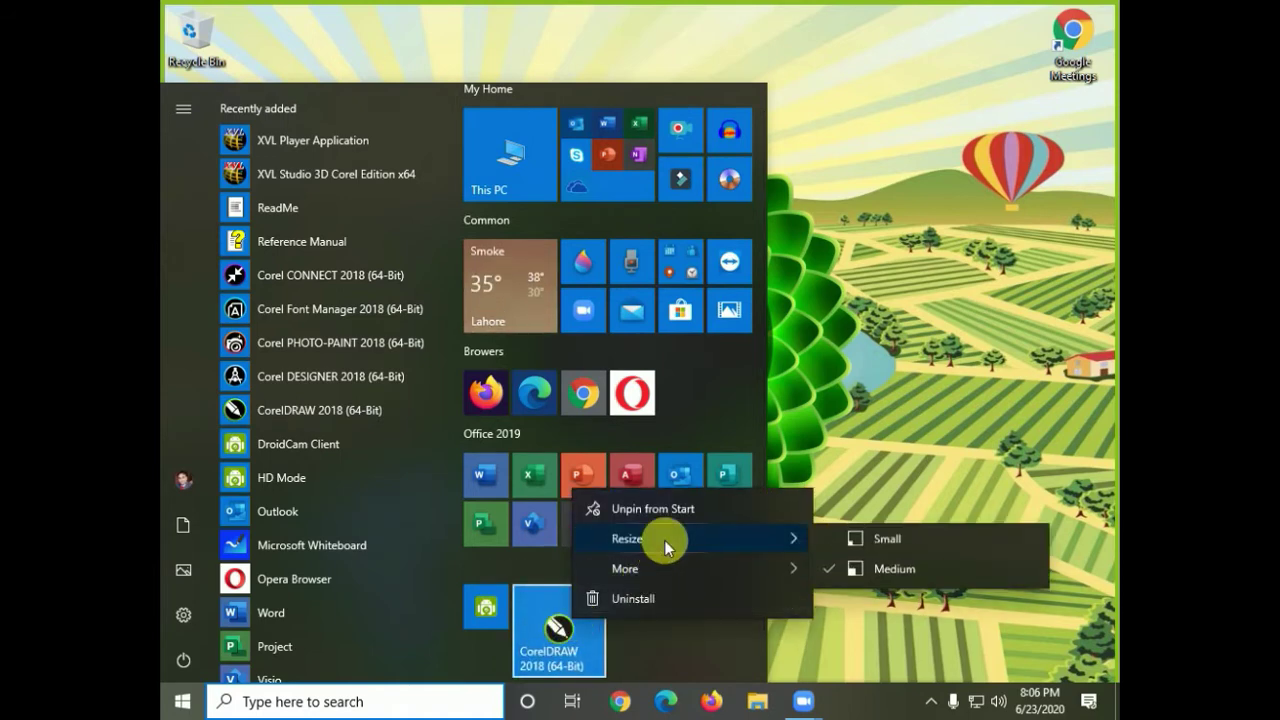
pyautogui.click(900, 546)
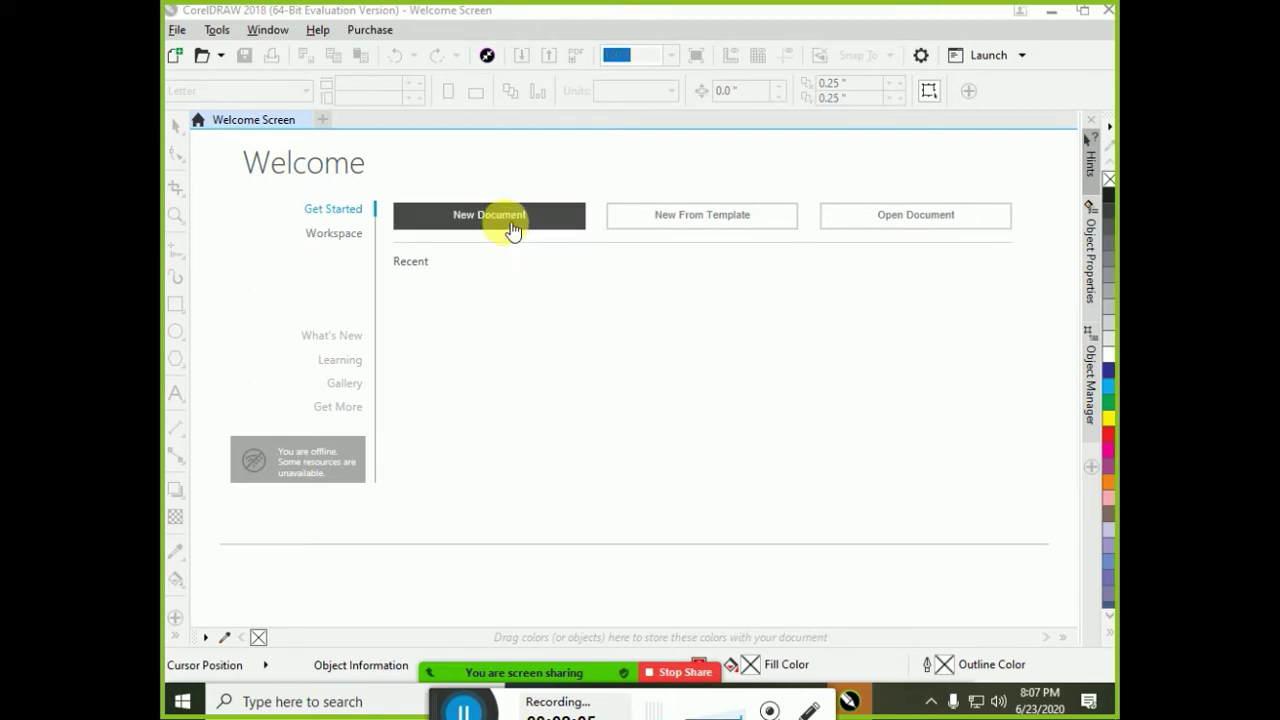
# Start a new CorelDRAW document and move its settings dialog upward.
pyautogui.click(508, 226)
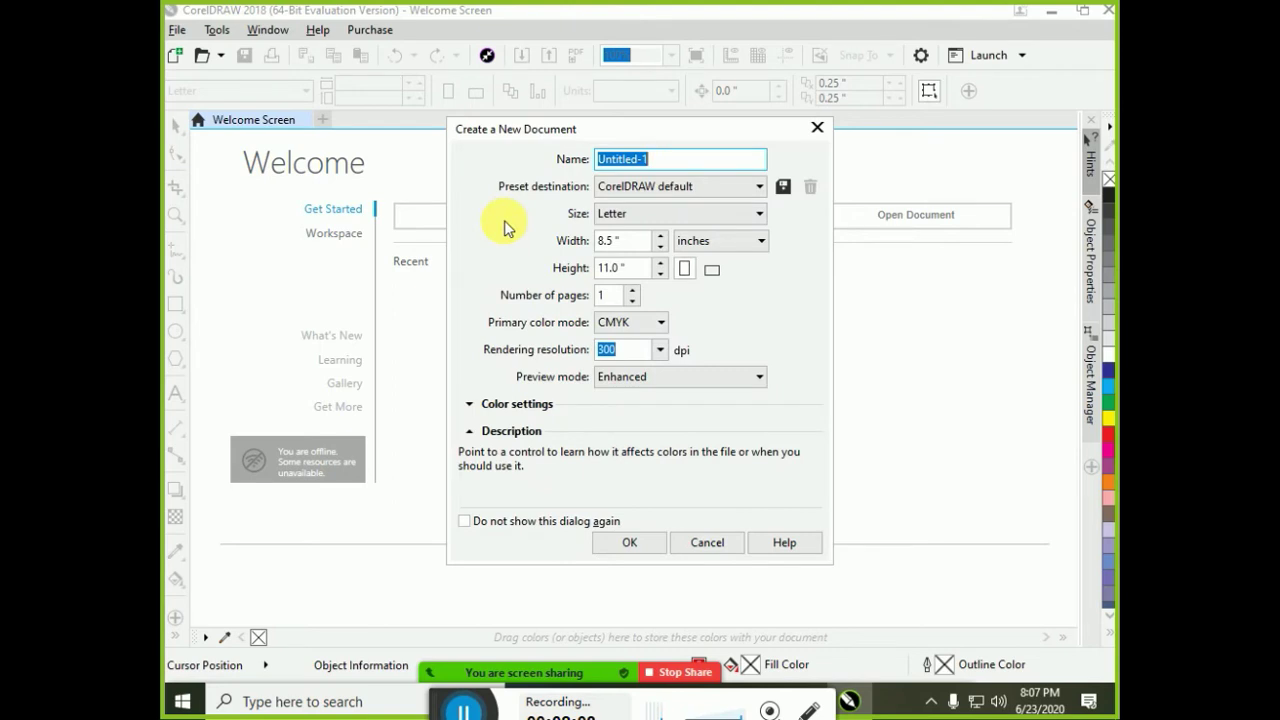
pyautogui.moveTo(515, 136); pyautogui.dragTo(492, 61)
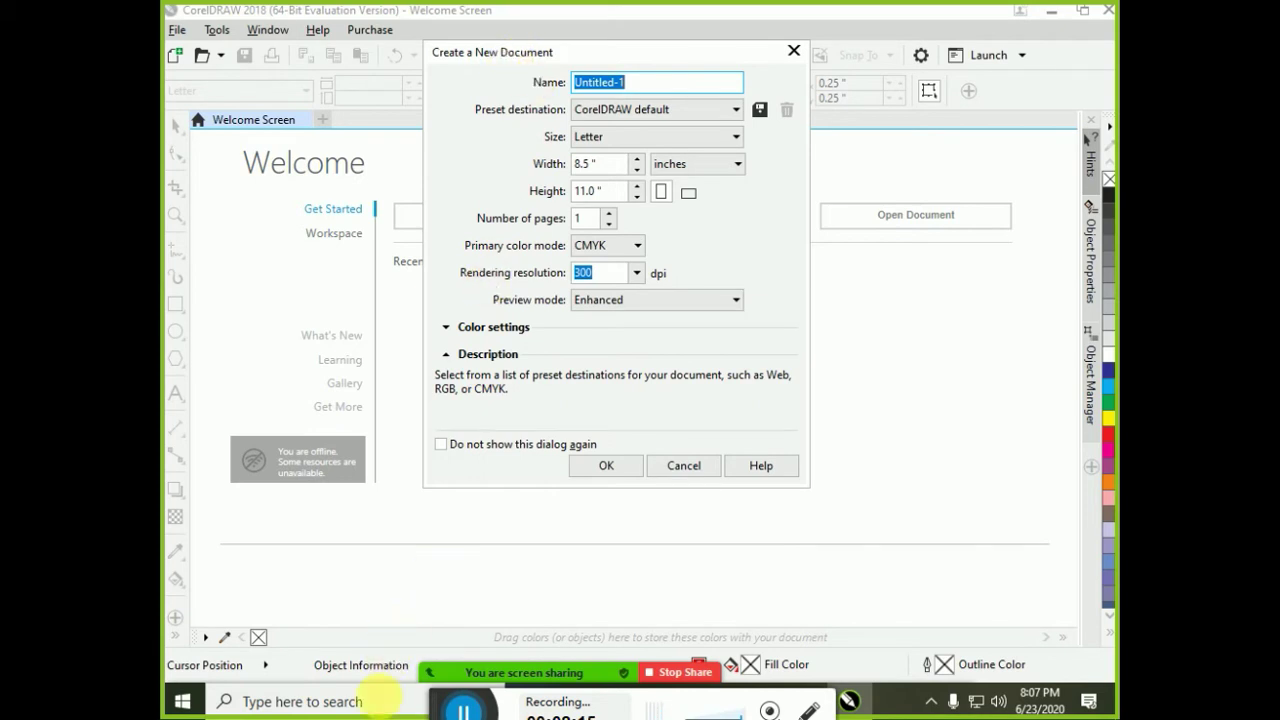
# Launch Word with a blank document and minimize it to return to the CorelDRAW new-document settings.
pyautogui.click(385, 702)
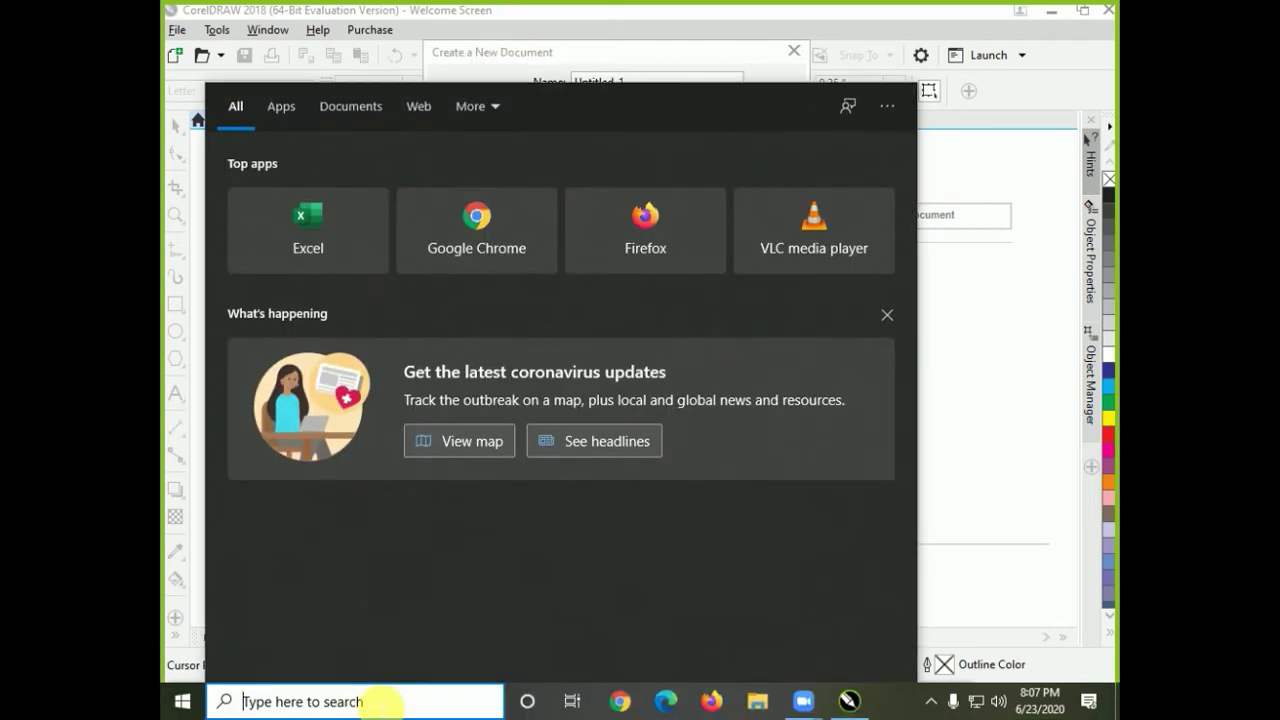
pyautogui.write('winwor')
pyautogui.press('Escape')
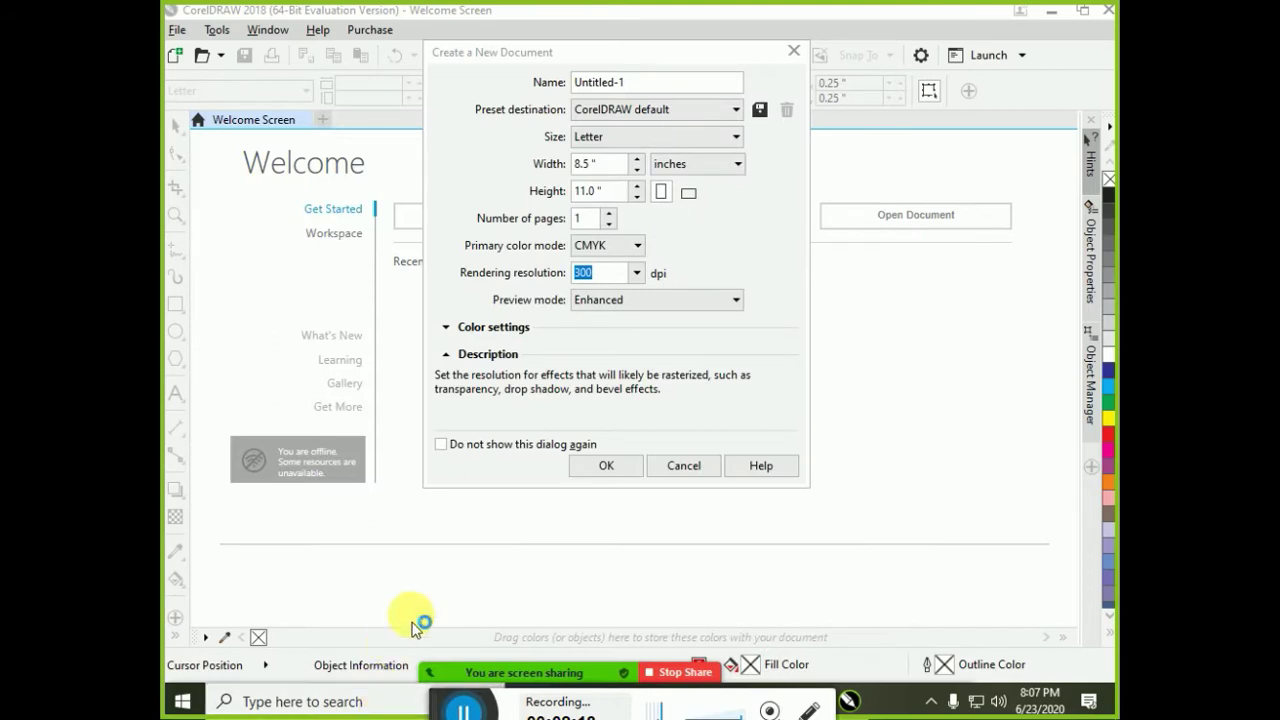
pyautogui.moveTo(624, 82); pyautogui.dragTo(531, 80)
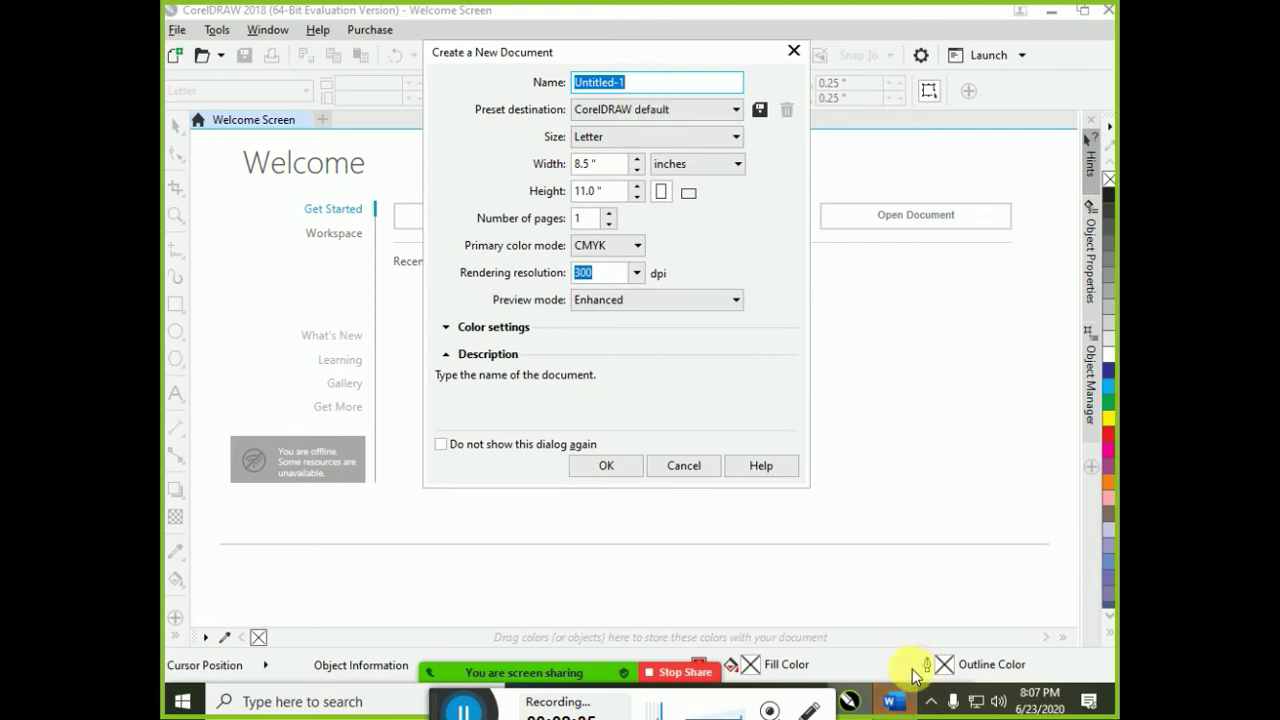
pyautogui.click(912, 702)
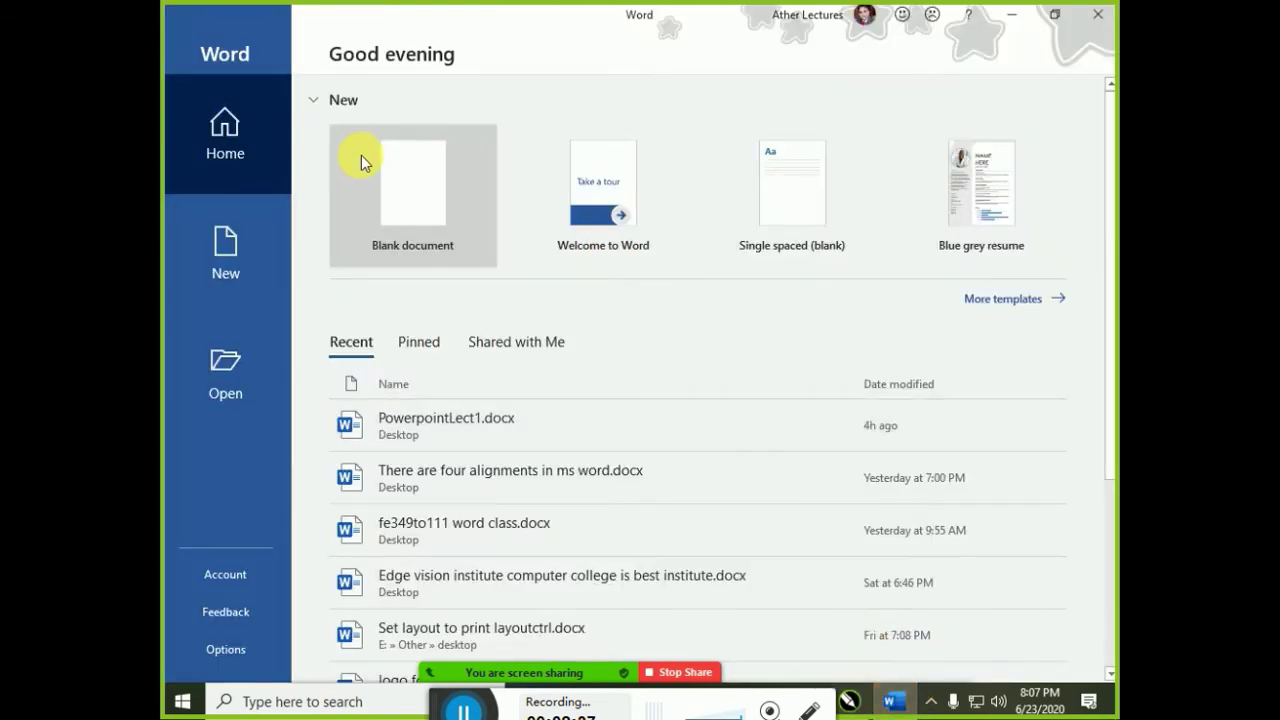
pyautogui.click(362, 163)
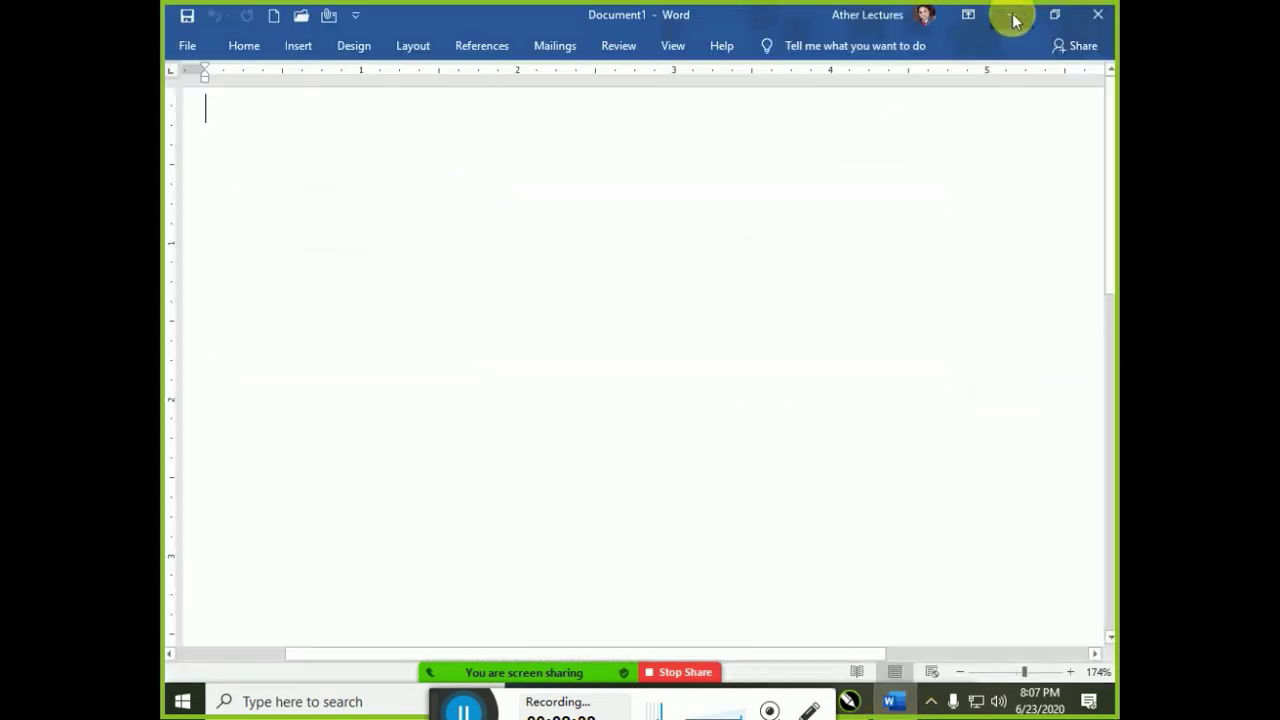
pyautogui.click(1013, 15)
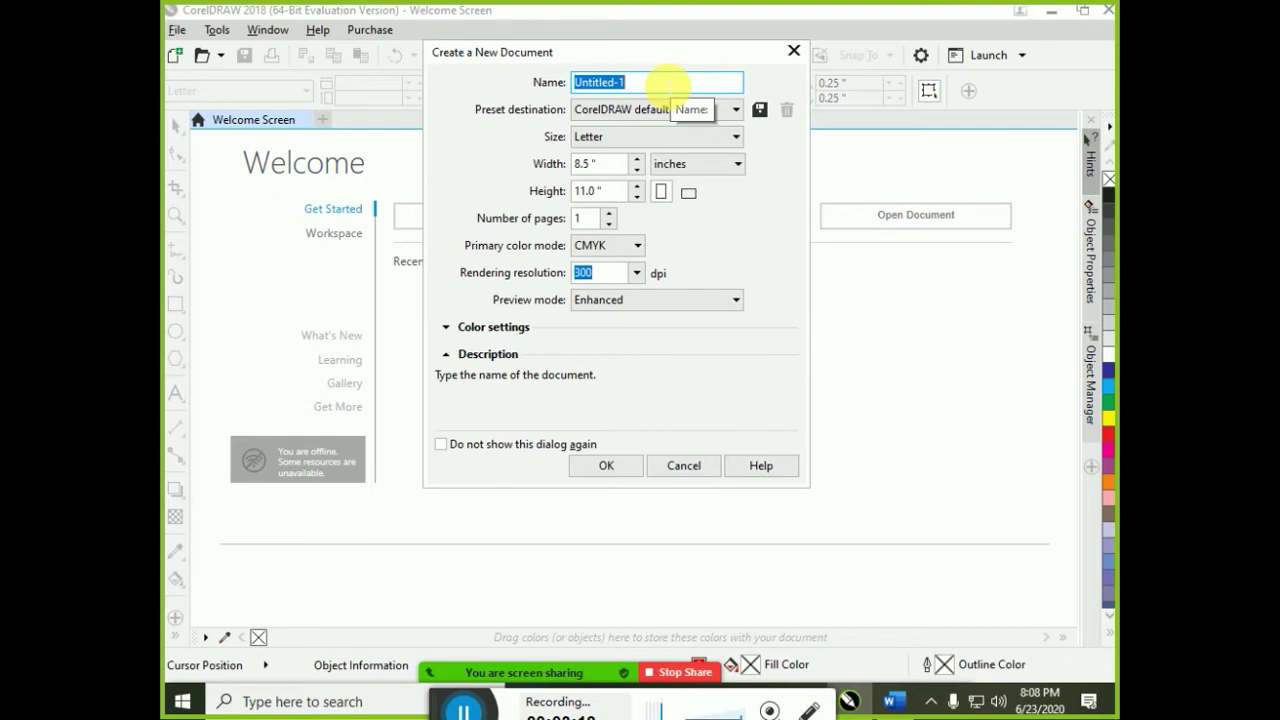
# Name the new document FirstLecture and open the choices for its preset destination.
pyautogui.write('F')
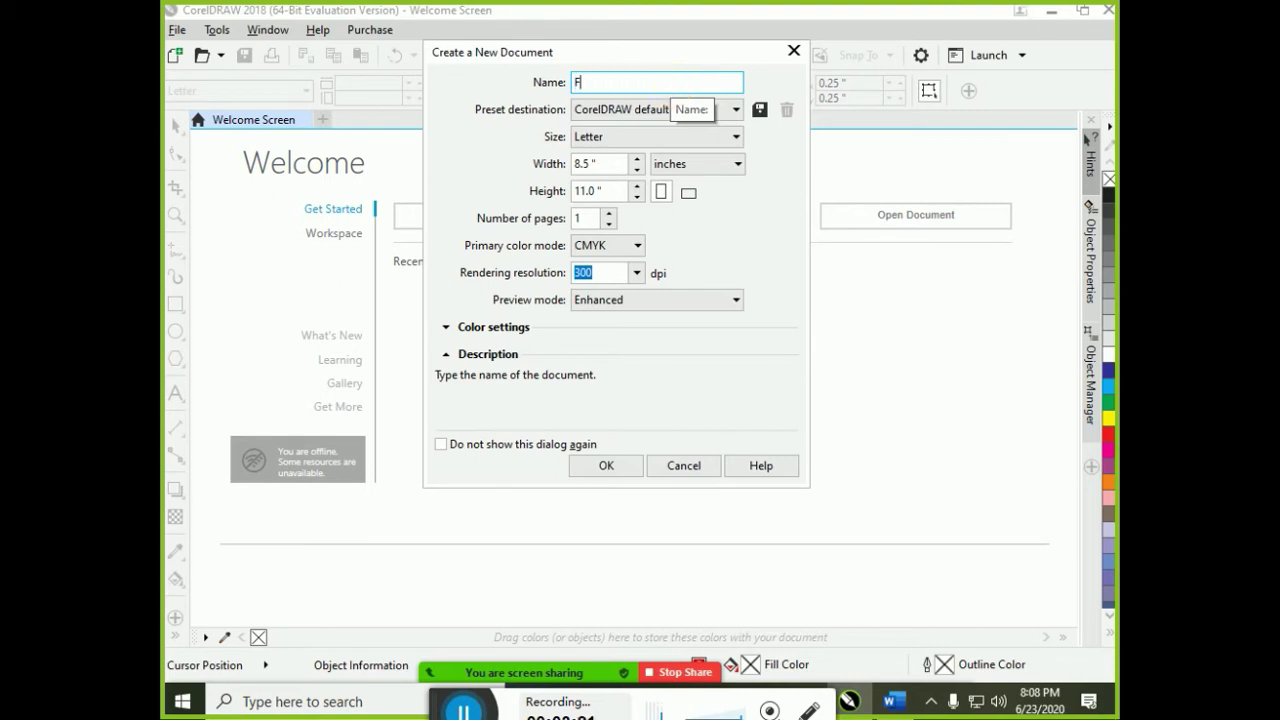
pyautogui.write('irstLecture')
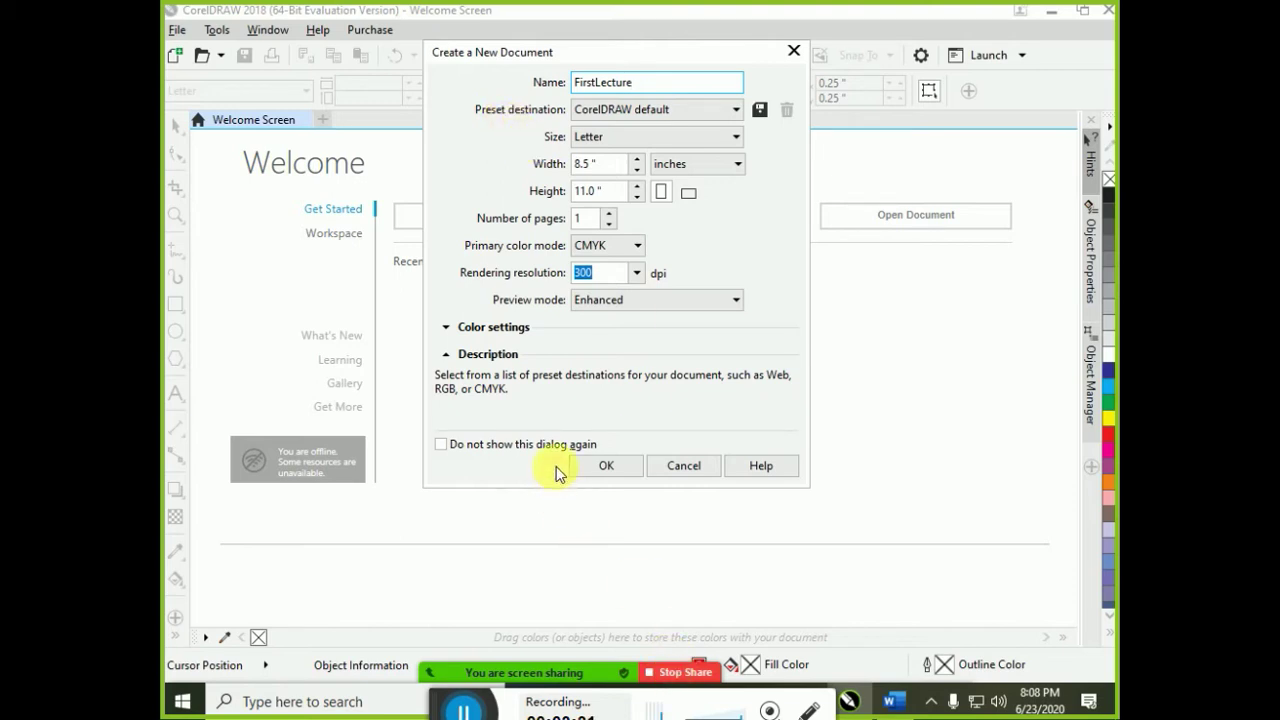
pyautogui.click(688, 119)
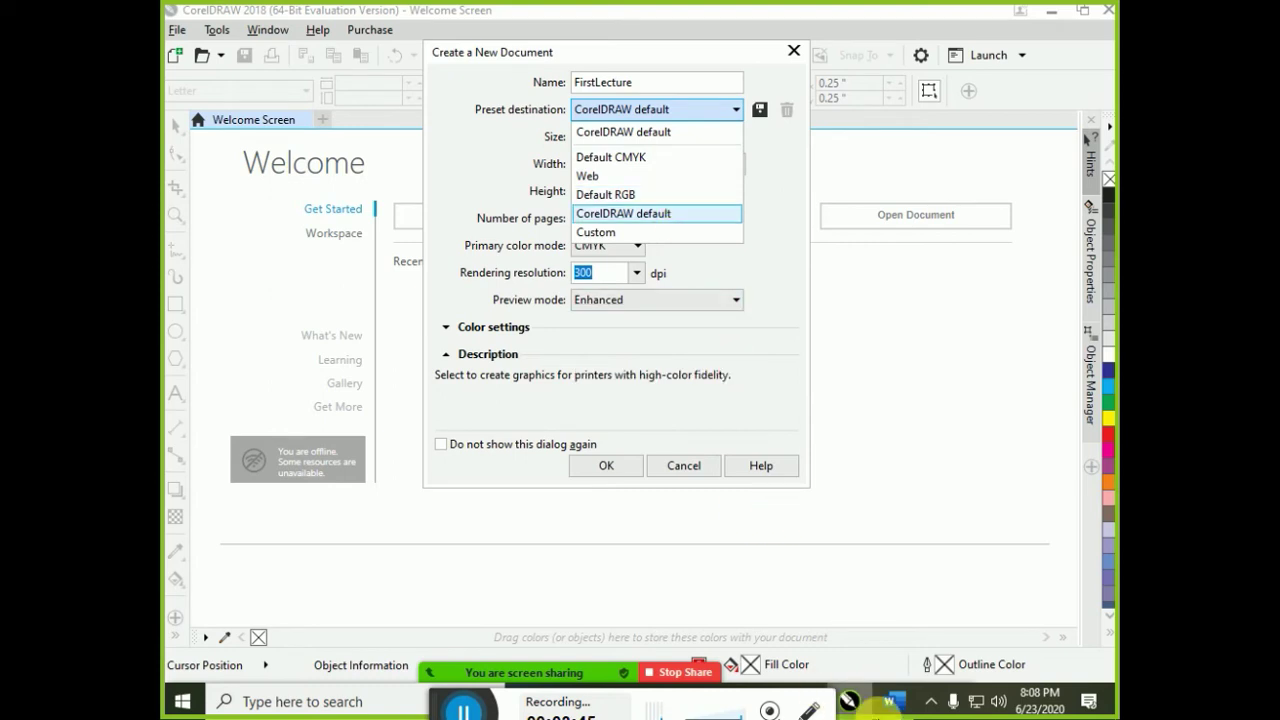
# Switch to the blank Word document and write CMYK, with Cyan three tab stops after it.
pyautogui.click(891, 701)
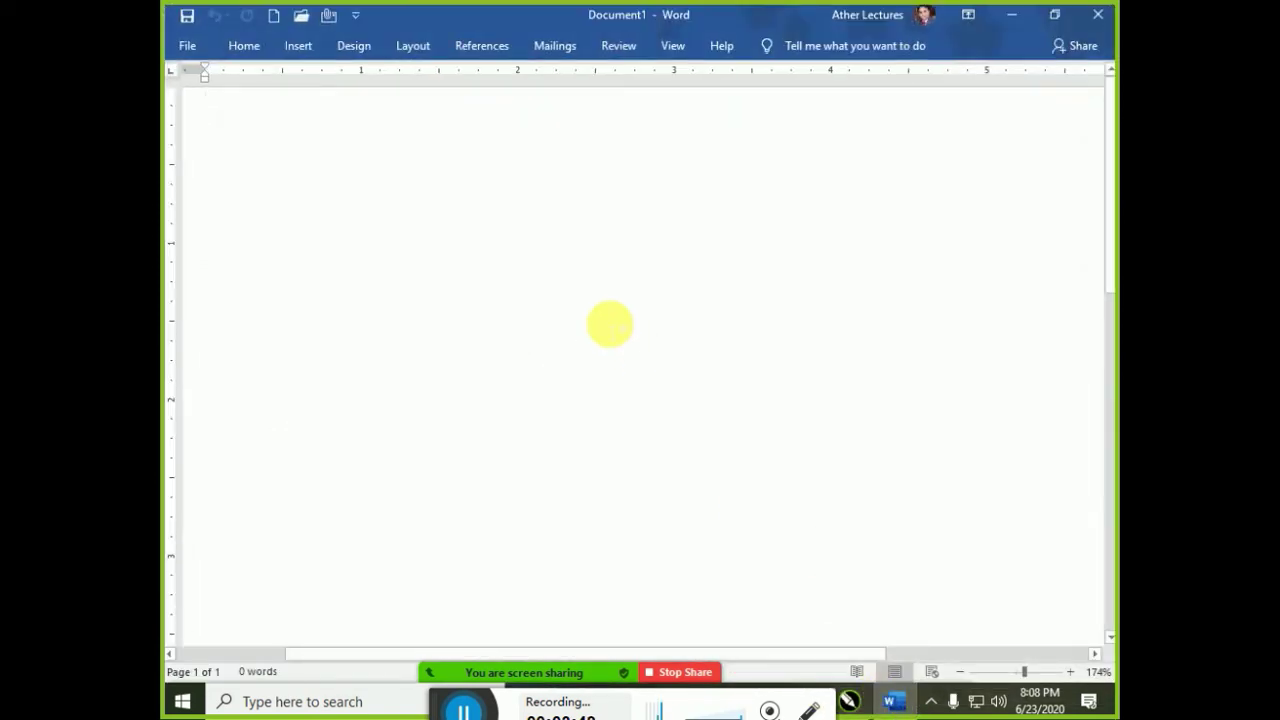
pyautogui.write('CMYK')
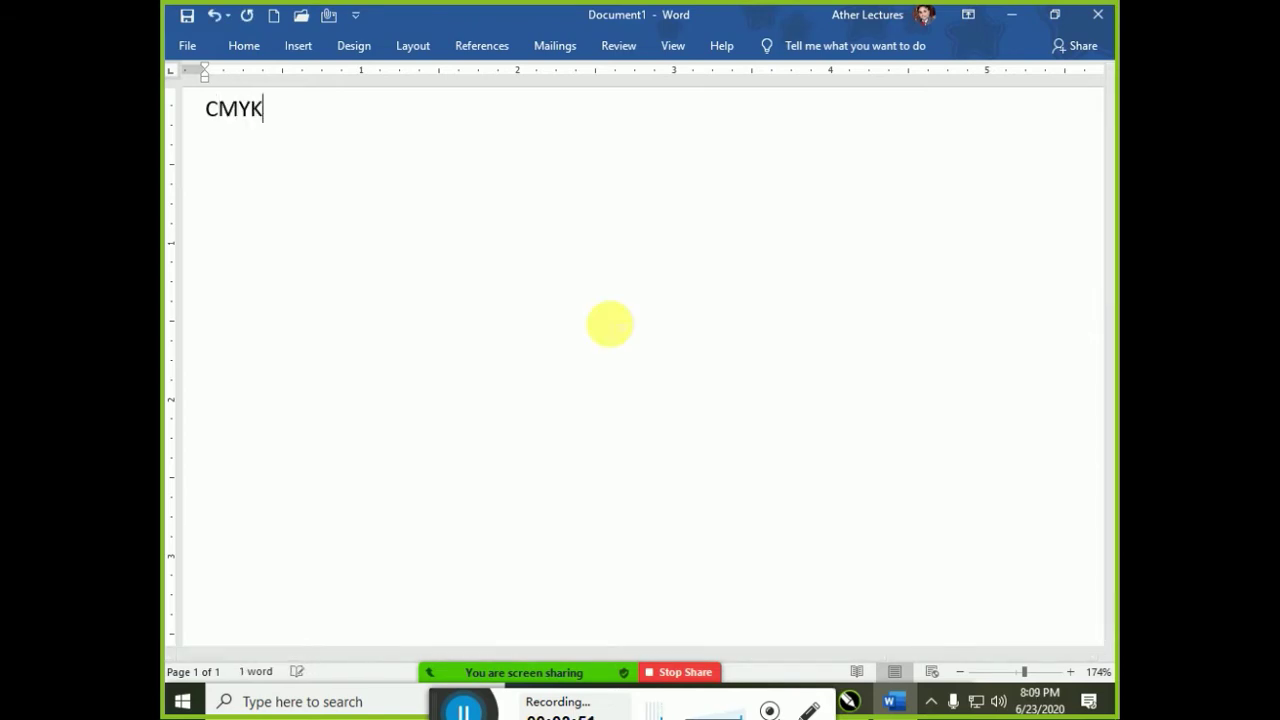
pyautogui.press('Tab')
pyautogui.press('Tab')
pyautogui.press('Tab')
pyautogui.write('Cyan')
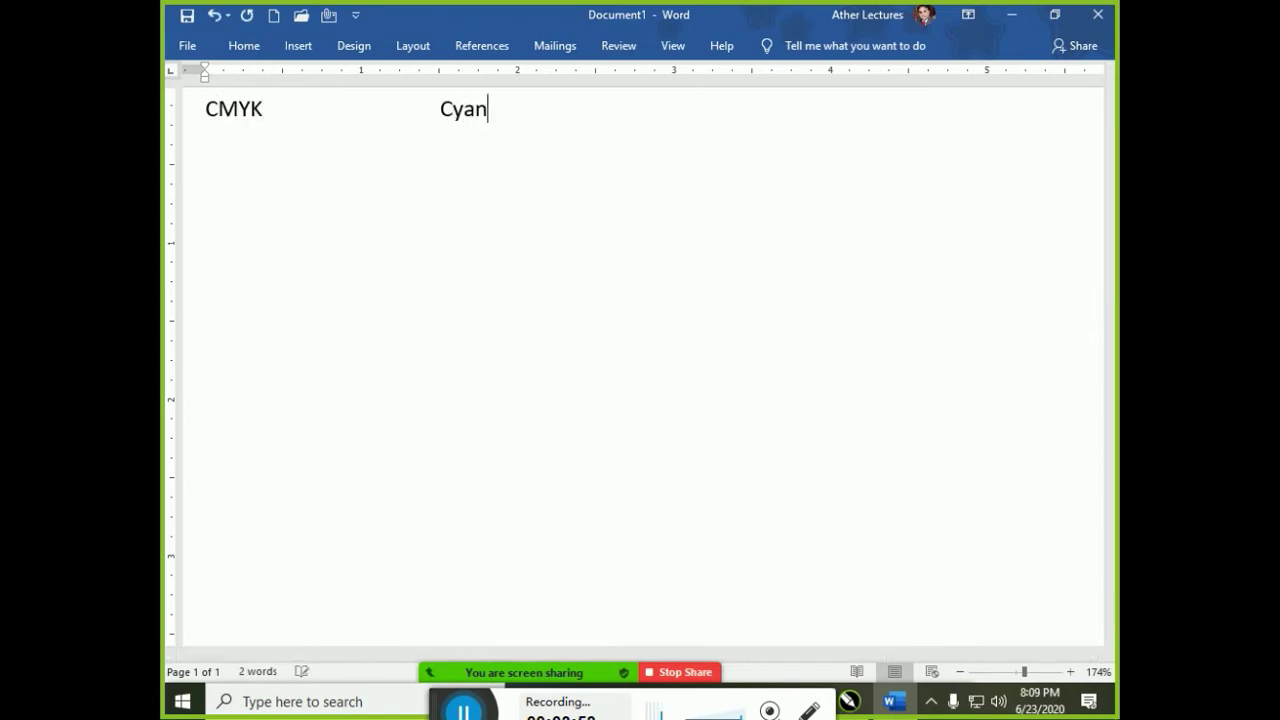
# Continue the CMYK line with the tab-separated words Maginta, Yellow and Black.
pyautogui.press('Tab')
pyautogui.press('Tab')
pyautogui.write('M')
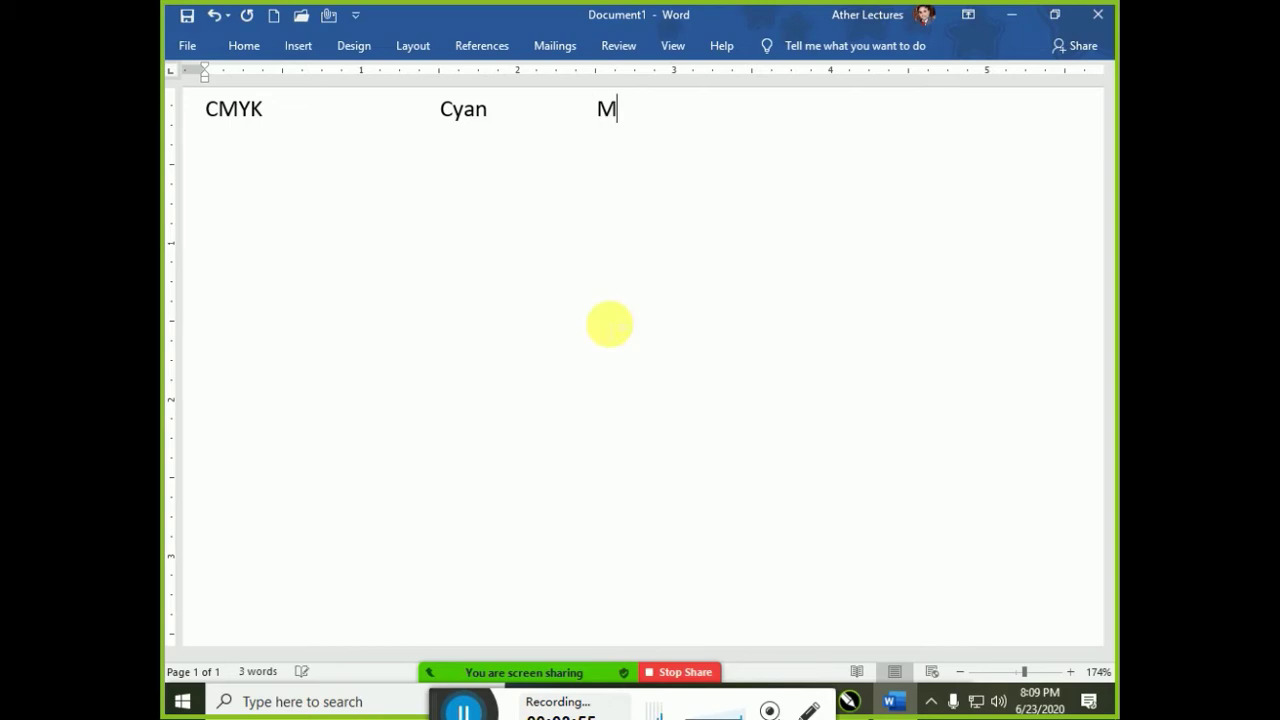
pyautogui.write('aginta')
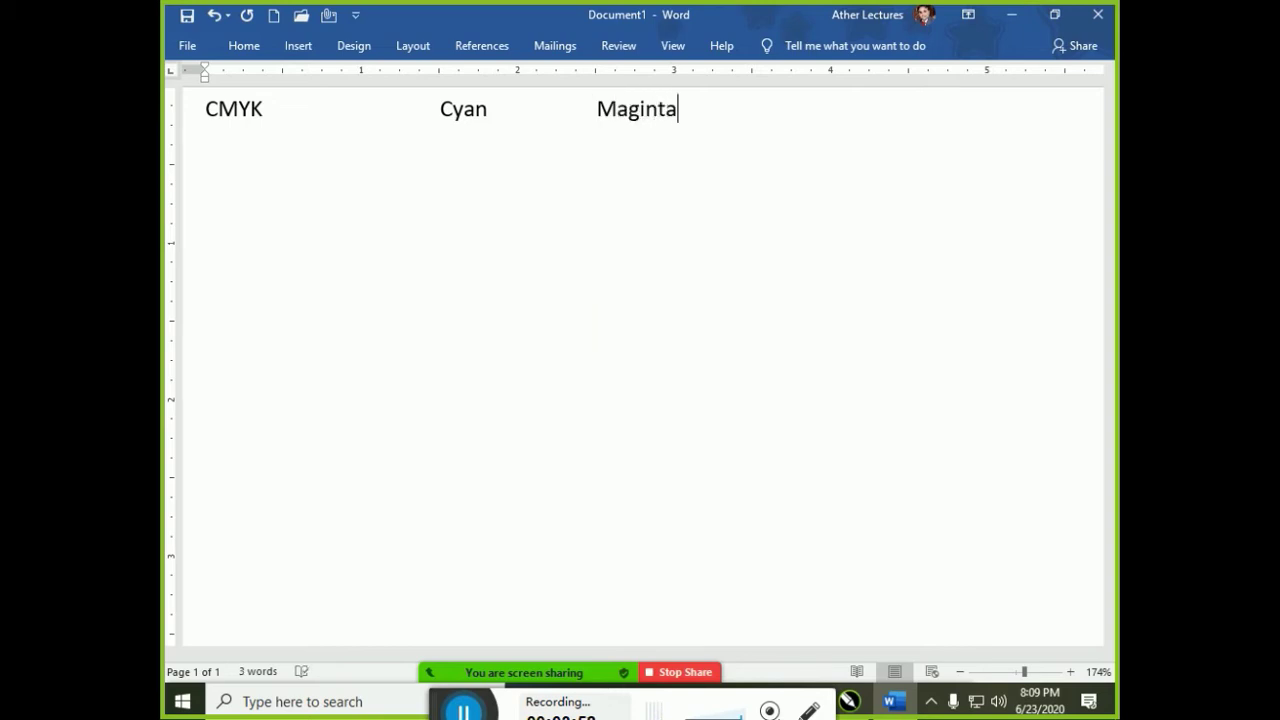
pyautogui.press('Tab')
pyautogui.write('Yello')
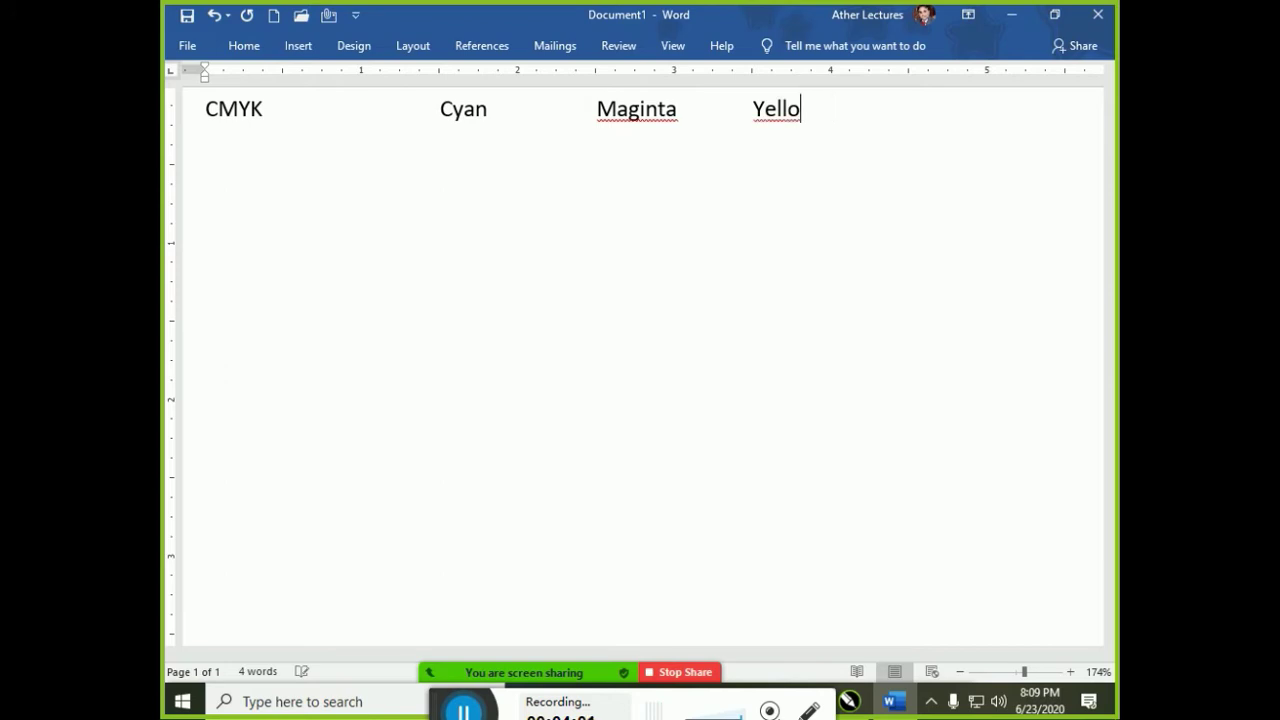
pyautogui.write('w')
pyautogui.press('Tab')
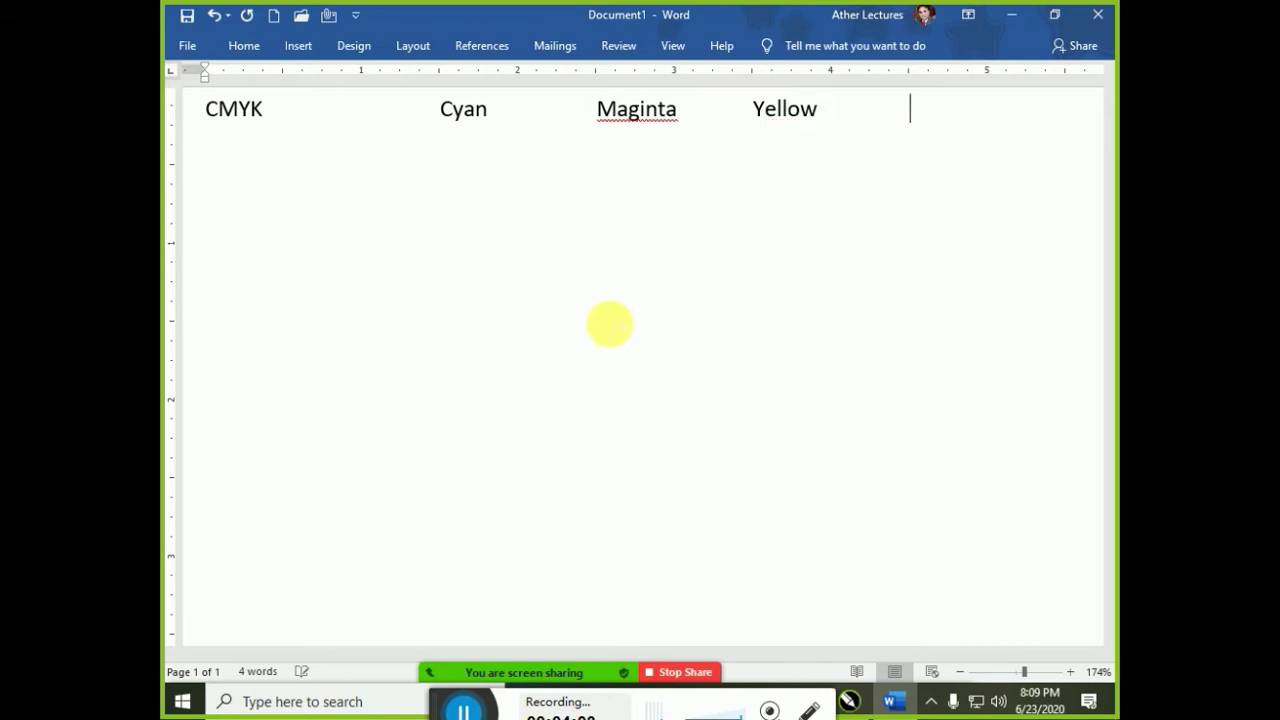
pyautogui.write('Black')
# Correct the misspelled second color name in the CMYK line to Magenta.
pyautogui.hotkey('ctrl', 'Left')
pyautogui.hotkey('ctrl', 'Left')
pyautogui.hotkey('ctrl', 'Left')
pyautogui.hotkey('ctrl', 'Left')
pyautogui.hotkey('ctrl', 'Left')
pyautogui.press('Right')
pyautogui.press('Right')
pyautogui.press('Right')
pyautogui.press('Delete')
pyautogui.write('e')
pyautogui.hotkey('ctrl', 'Right')
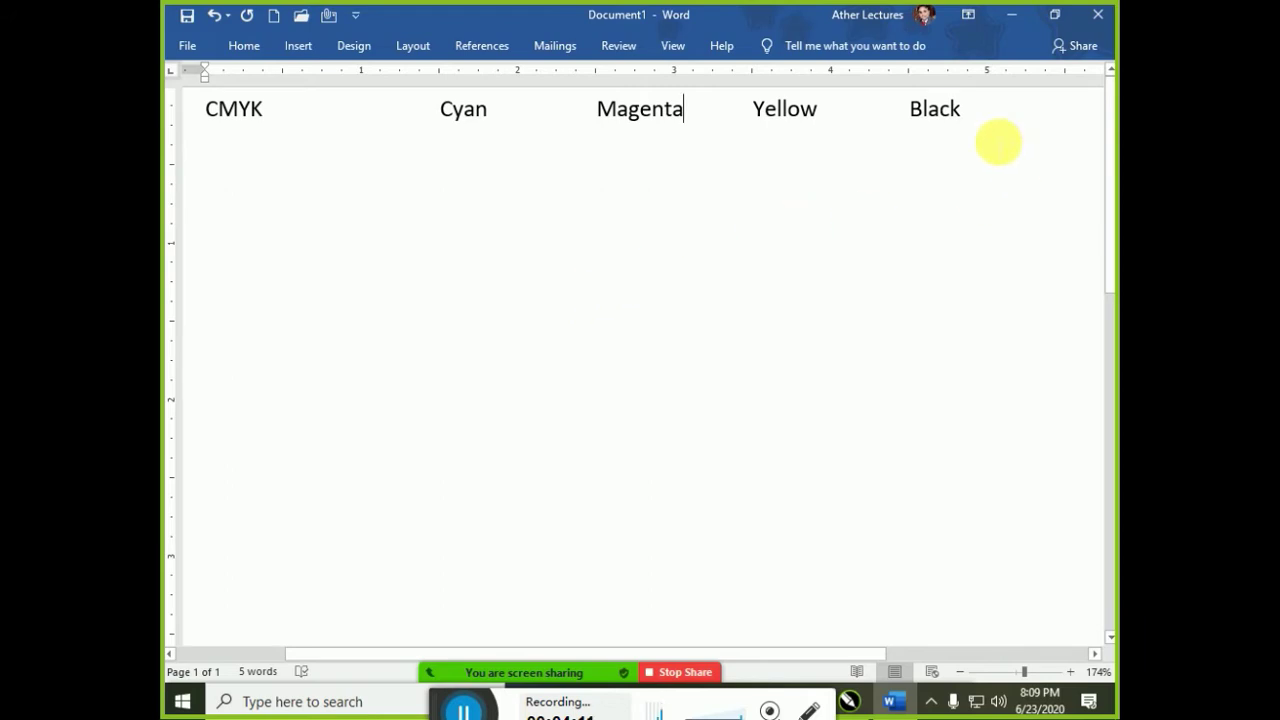
# Review the color names in the CMYK line by highlighting them word by word from Black back toward Cyan.
pyautogui.click(993, 135)
pyautogui.hotkey('ctrl', 'shift', 'Left')
pyautogui.hotkey('ctrl', 'shift', 'Left')
pyautogui.hotkey('ctrl', 'shift', 'Left')
pyautogui.hotkey('ctrl', 'shift', 'Left')
pyautogui.hotkey('ctrl', 'shift', 'Left')
pyautogui.hotkey('ctrl', 'shift', 'Left')
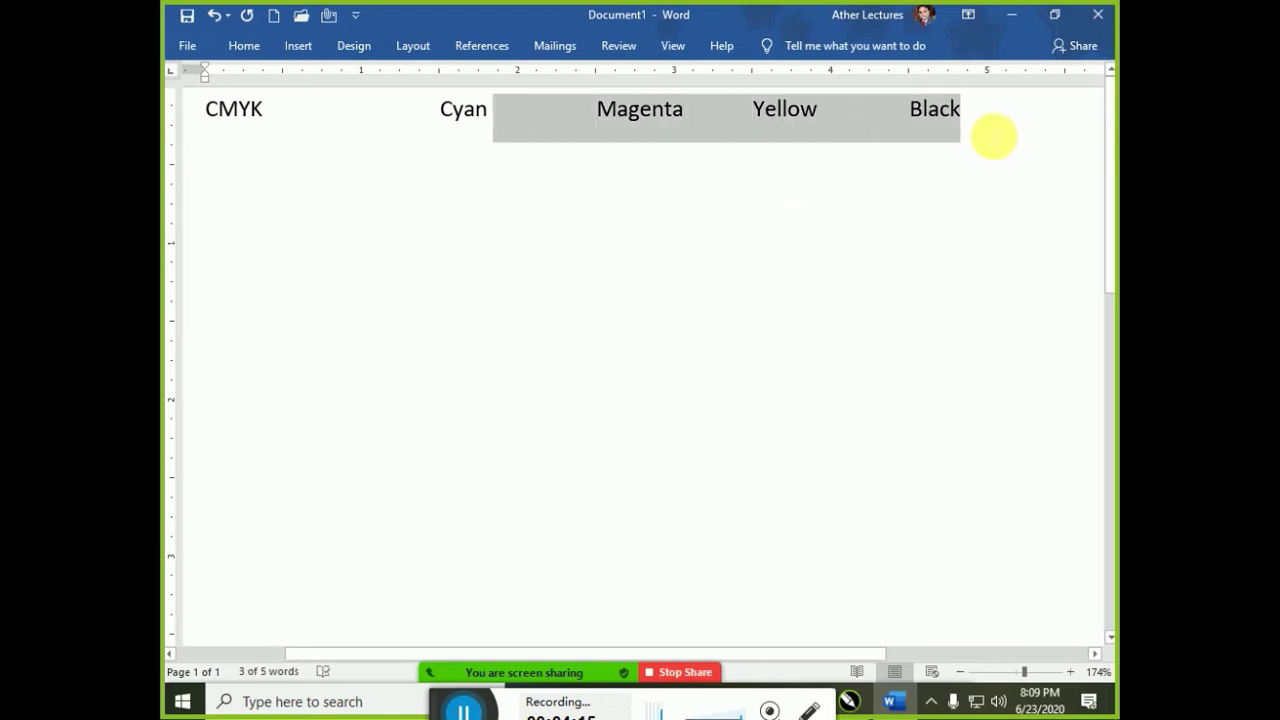
pyautogui.hotkey('ctrl', 'shift', 'Left')
pyautogui.hotkey('ctrl', 'shift', 'Right')
pyautogui.hotkey('ctrl', 'shift', 'Right')
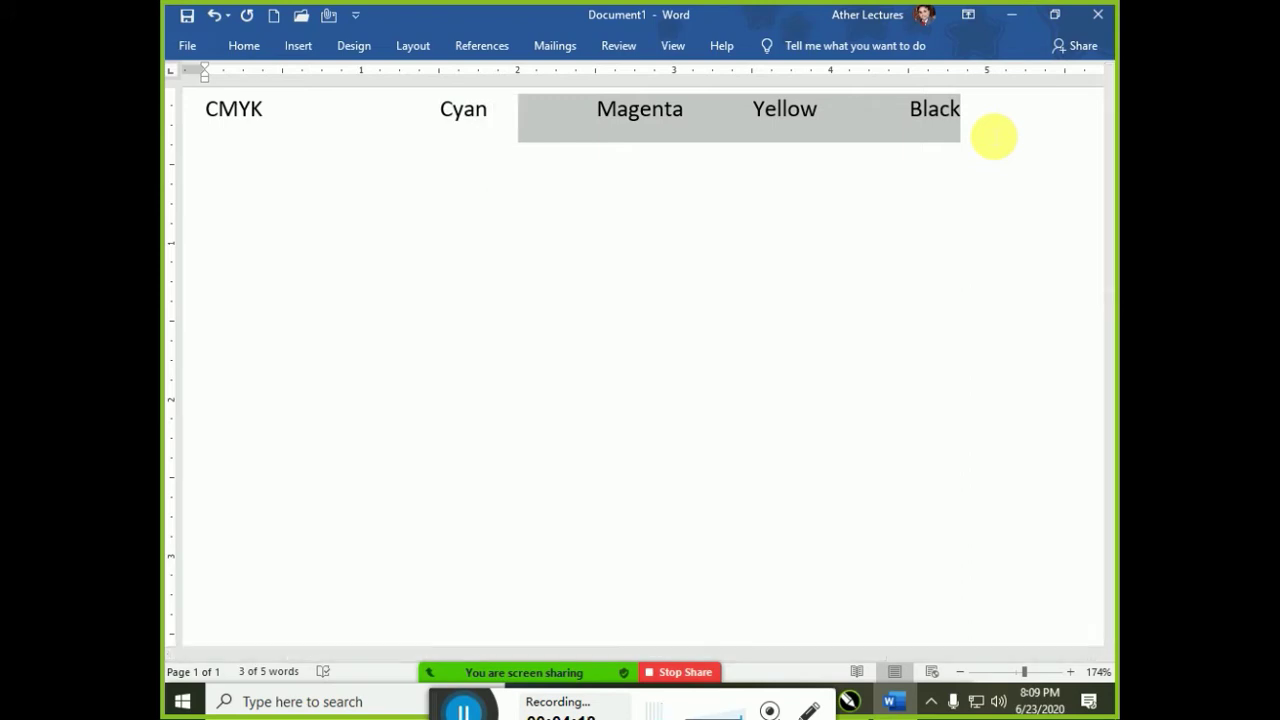
pyautogui.hotkey('ctrl', 'shift', 'Right')
pyautogui.hotkey('ctrl', 'shift', 'Right')
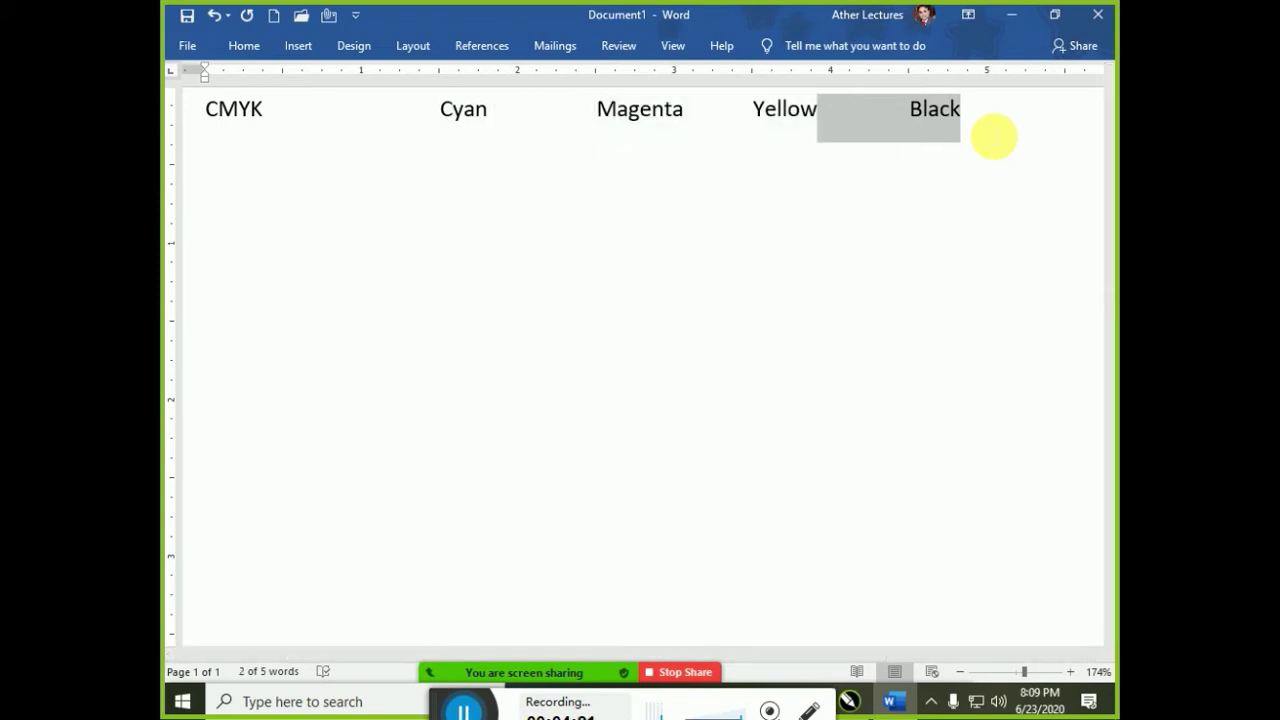
pyautogui.hotkey('ctrl', 'shift', 'Right')
pyautogui.hotkey('ctrl', 'shift', 'Right')
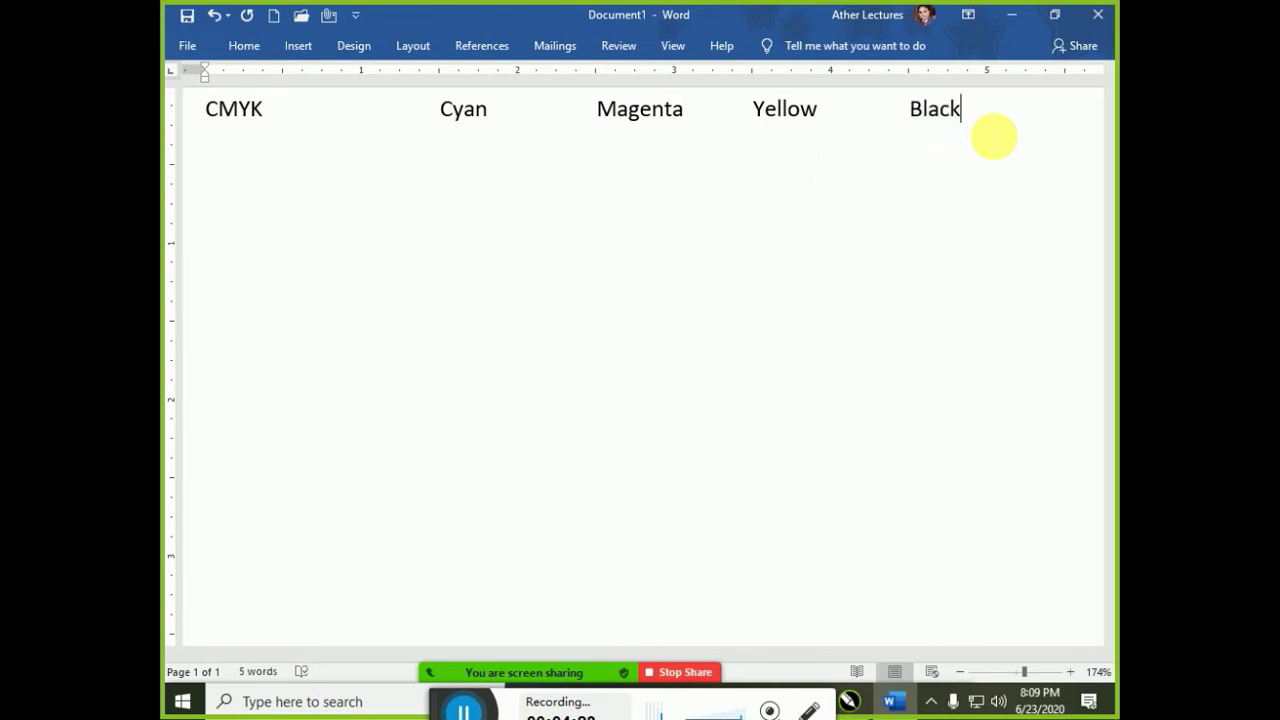
# Add an RGB line below the CMYK line, with Red three tab stops after it, followed by spaced-out Green and Blue.
pyautogui.press('Return')
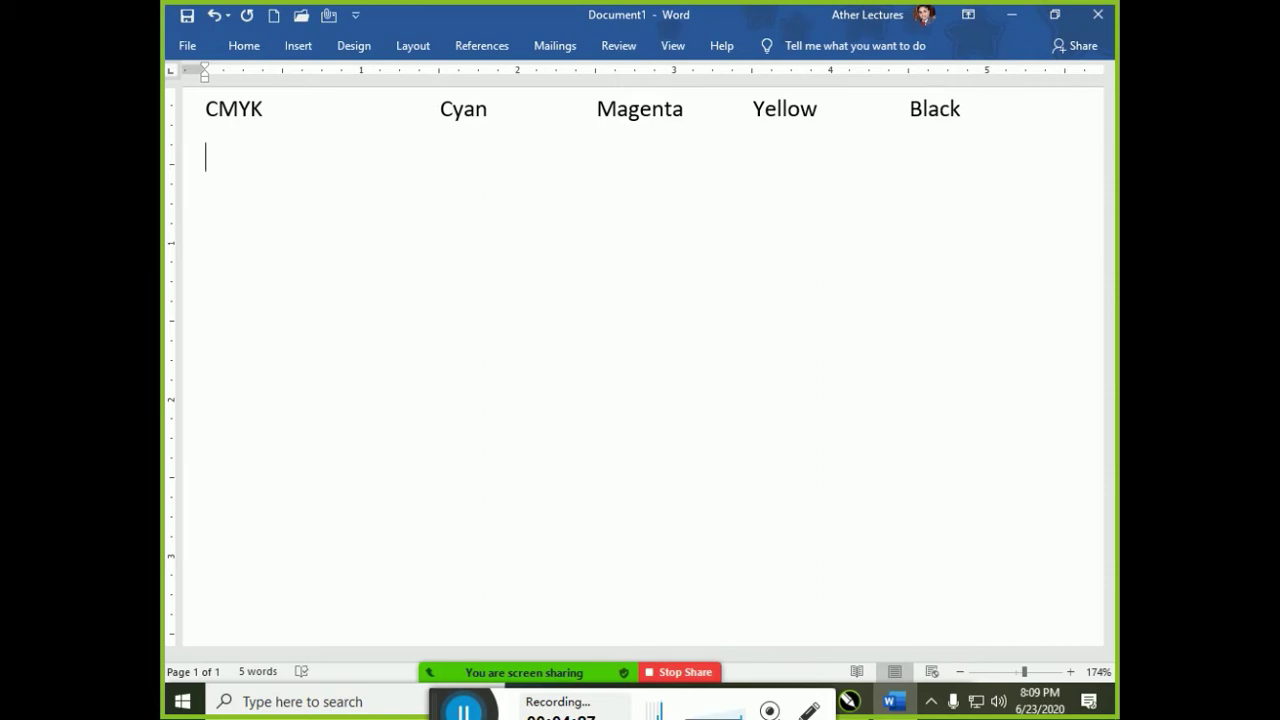
pyautogui.write('RGB')
pyautogui.press('Tab')
pyautogui.press('Tab')
pyautogui.press('Tab')
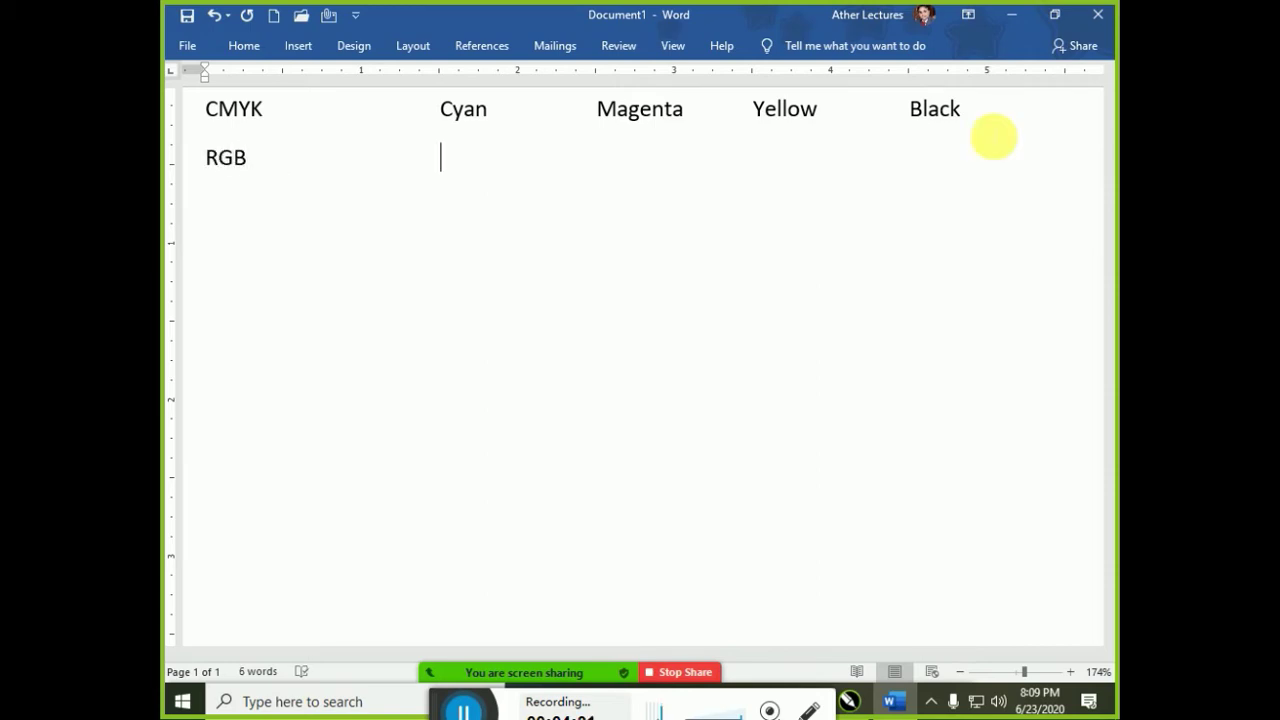
pyautogui.write('Red        ')
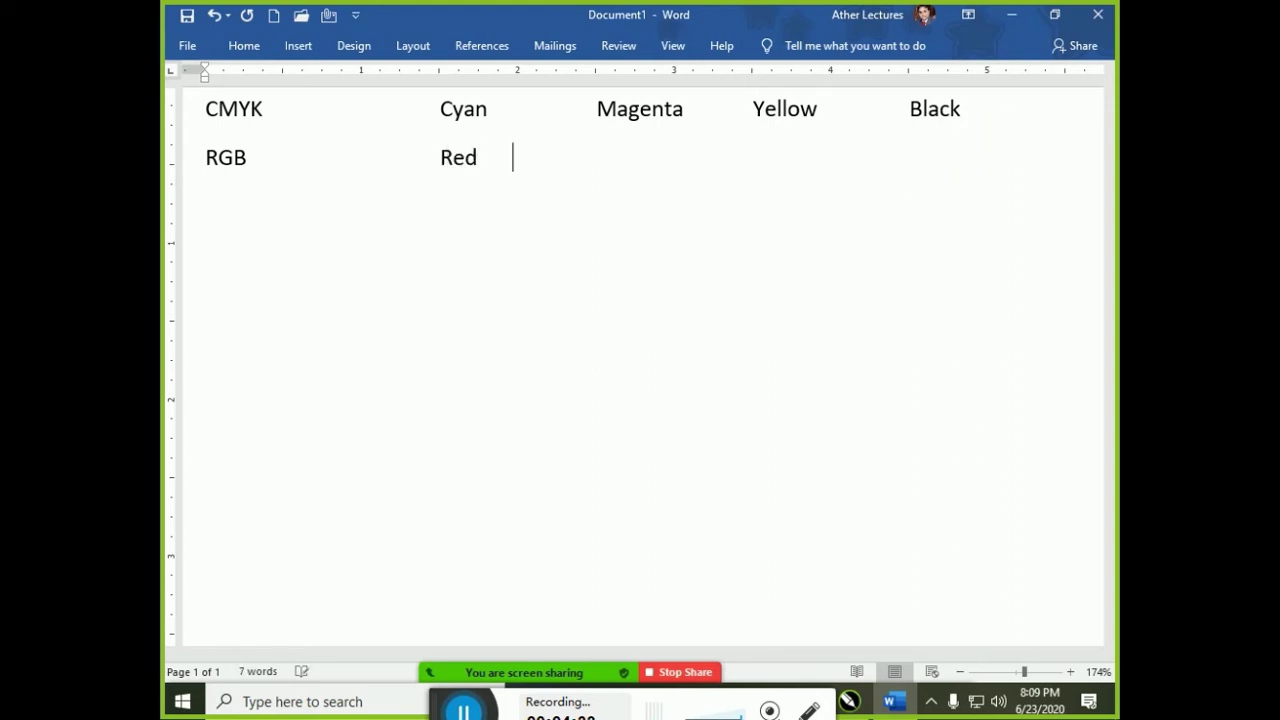
pyautogui.write('Green    Blue')
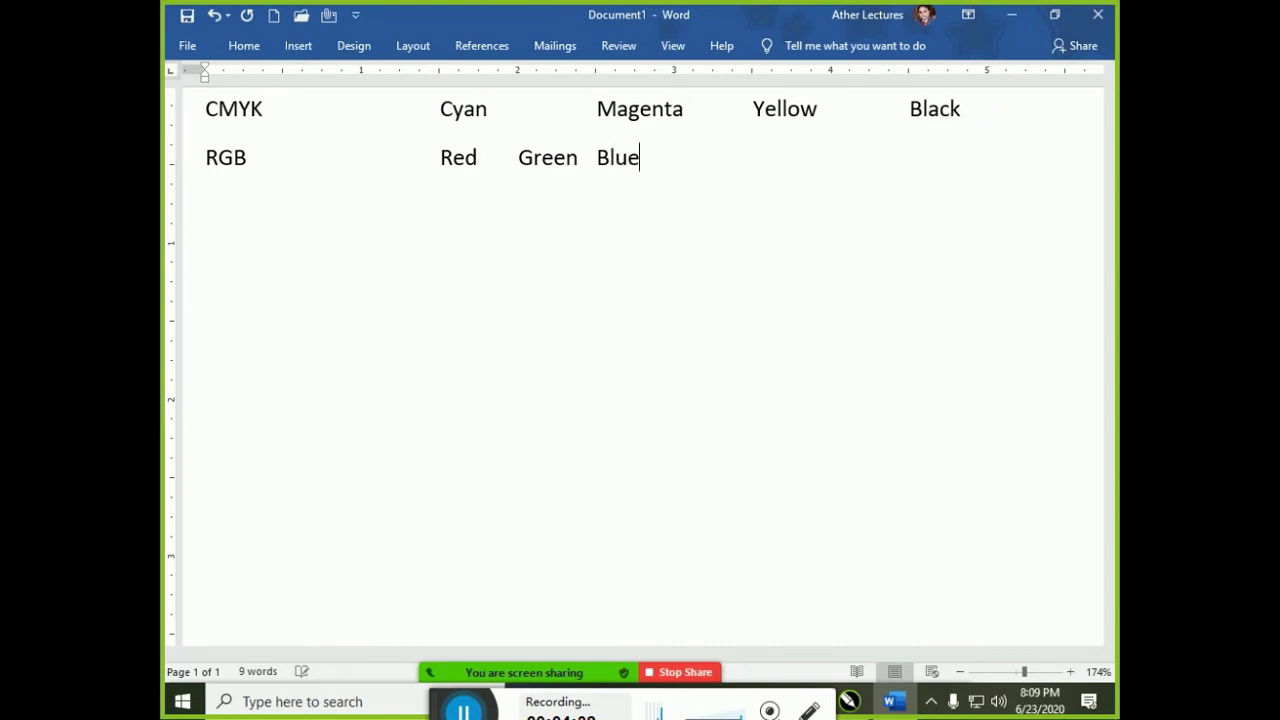
# Start a new paragraph after the RGB line and insert a blank line between the CMYK and RGB lines.
pyautogui.press('Return')
pyautogui.press('Home')
pyautogui.press('Up')
pyautogui.press('Up')
pyautogui.keyDown('shift'); pyautogui.click(988, 135); pyautogui.keyUp('shift')
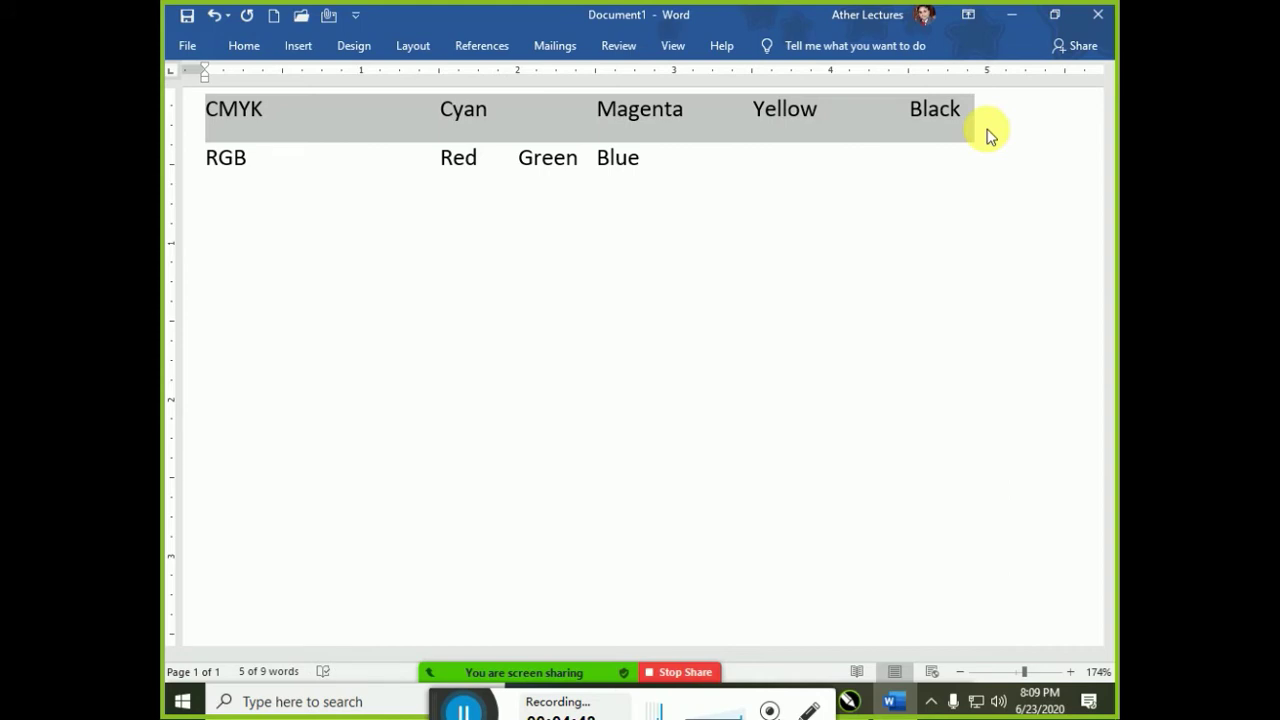
pyautogui.click(988, 135)
pyautogui.press('Return')
# Review the two color modes by highlighting the CMYK line, the RGB line and the word CMYK in turn.
pyautogui.hotkey('shift', 'Down')
pyautogui.hotkey('shift', 'Down')
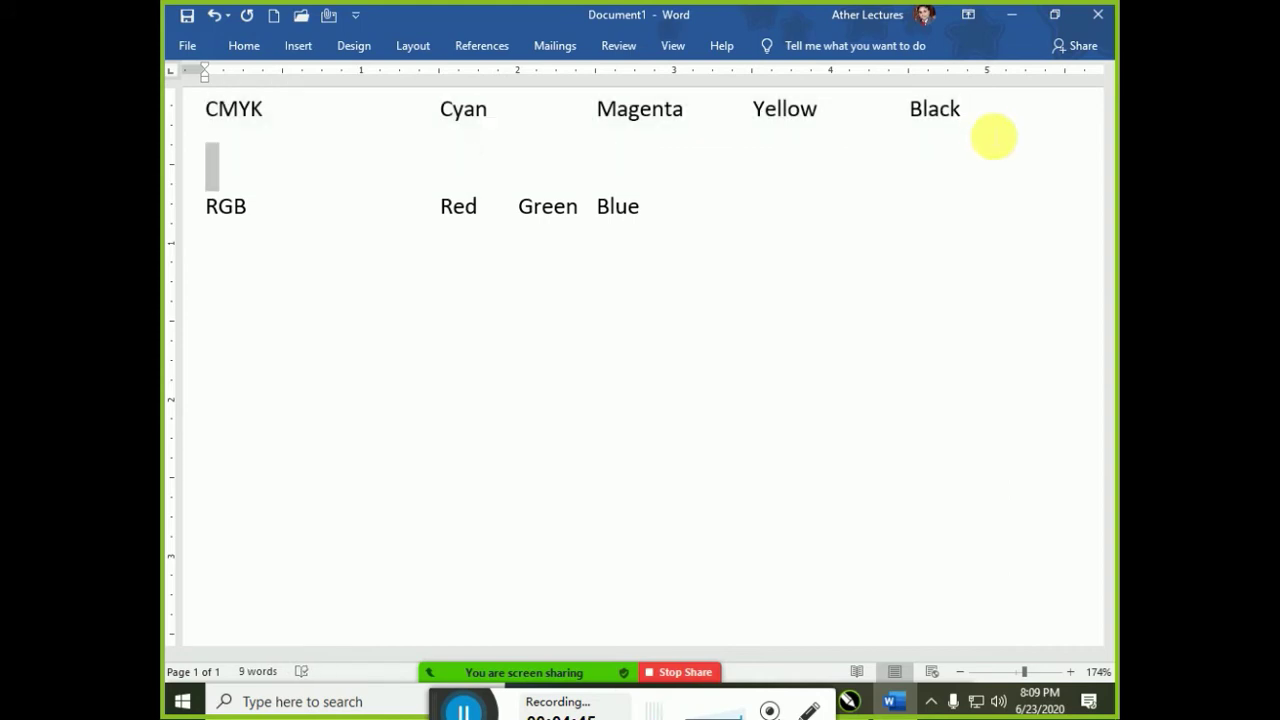
pyautogui.hotkey('shift', 'Up')
pyautogui.hotkey('shift', 'Up')
pyautogui.hotkey('shift', 'Up')
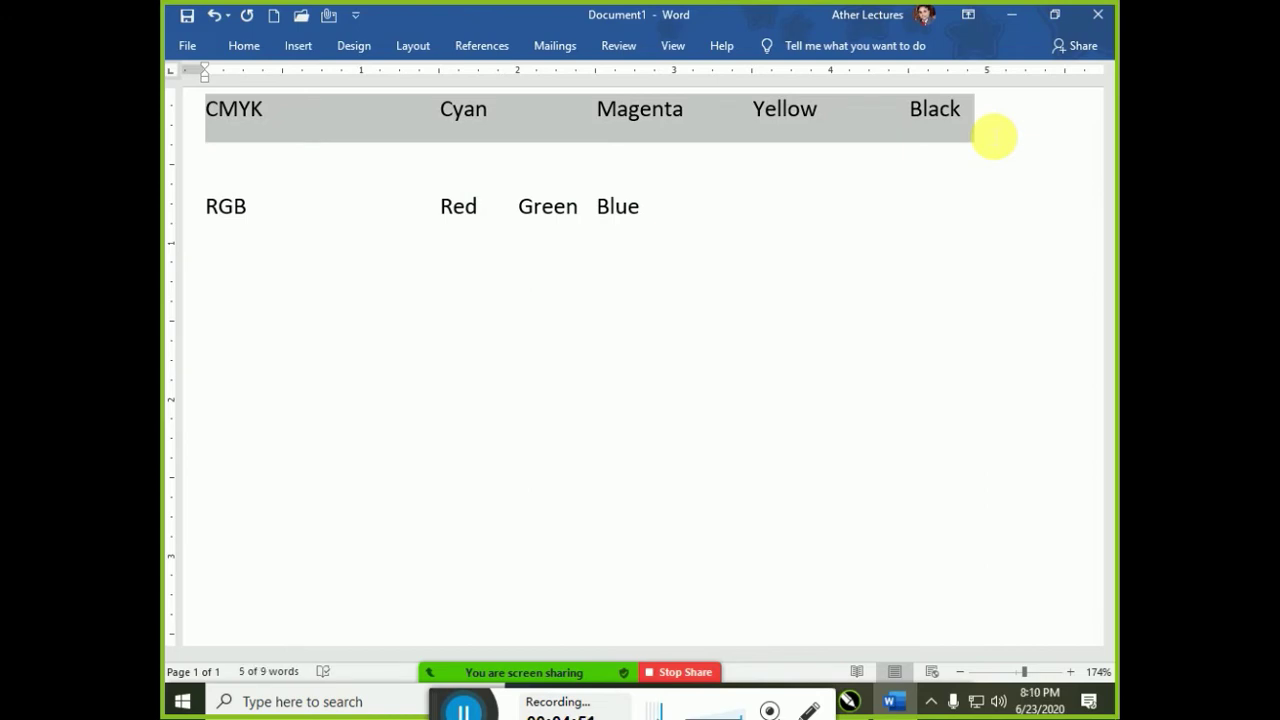
pyautogui.hotkey('shift', 'Down')
pyautogui.hotkey('shift', 'Down')
pyautogui.hotkey('shift', 'Down')
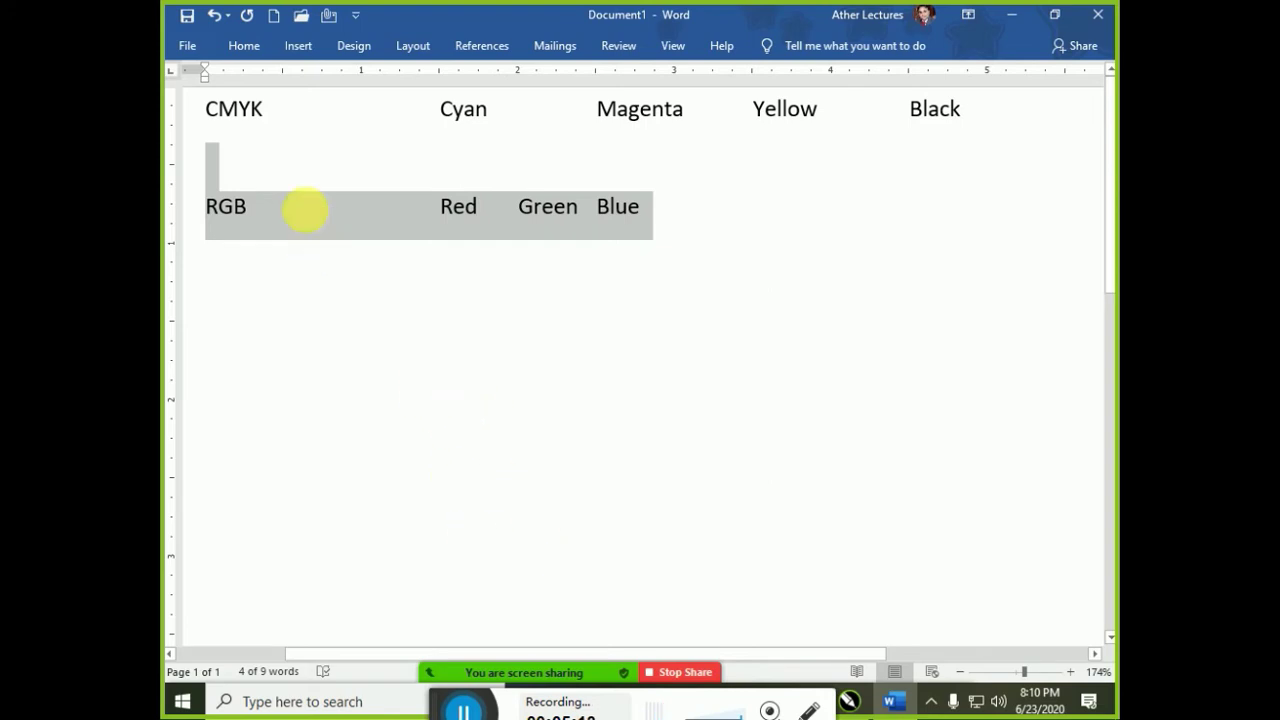
pyautogui.moveTo(271, 109); pyautogui.dragTo(180, 114)
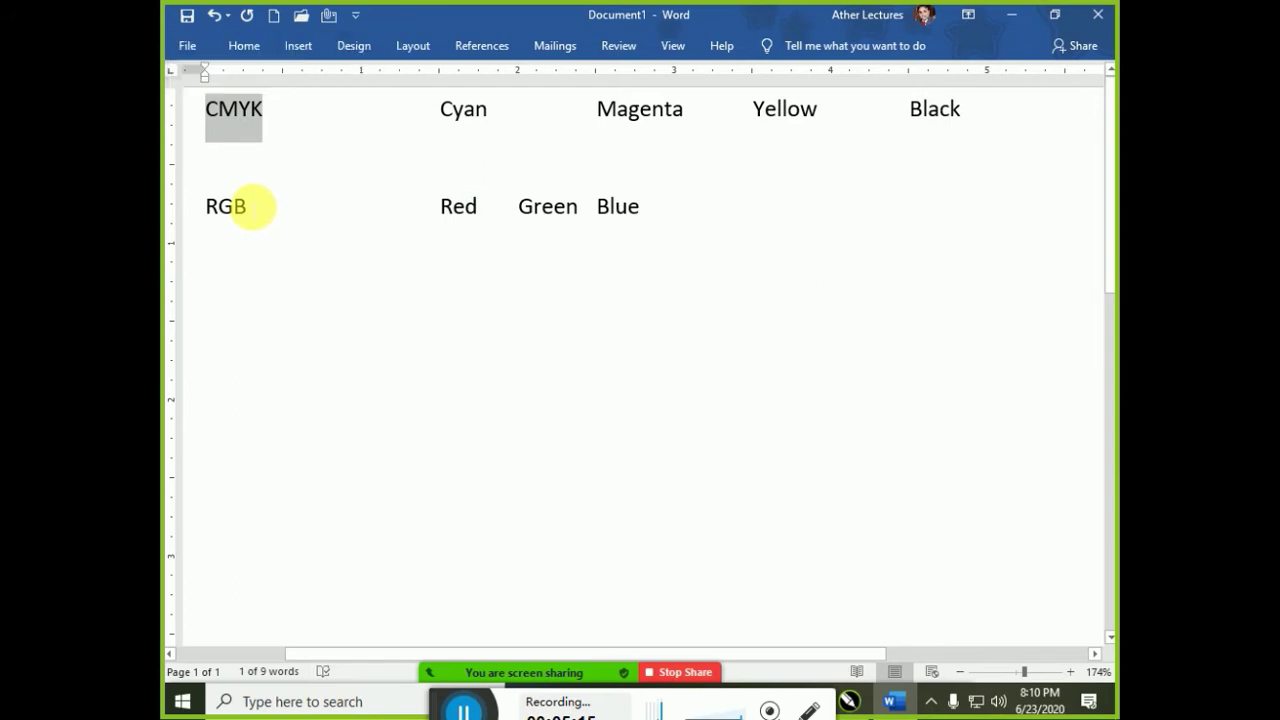
# Switch to CorelDRAW and set the new document's preset destination to Default CMYK.
pyautogui.hotkey('alt', 'Tab')
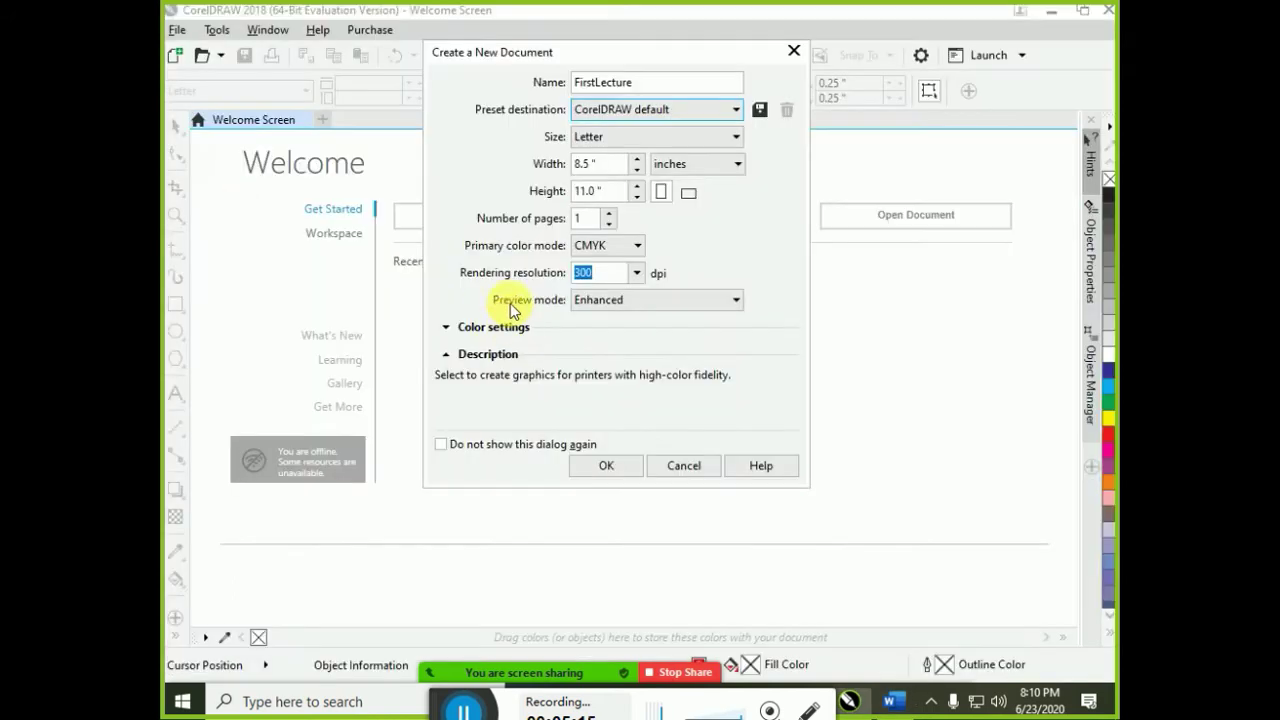
pyautogui.click(610, 112)
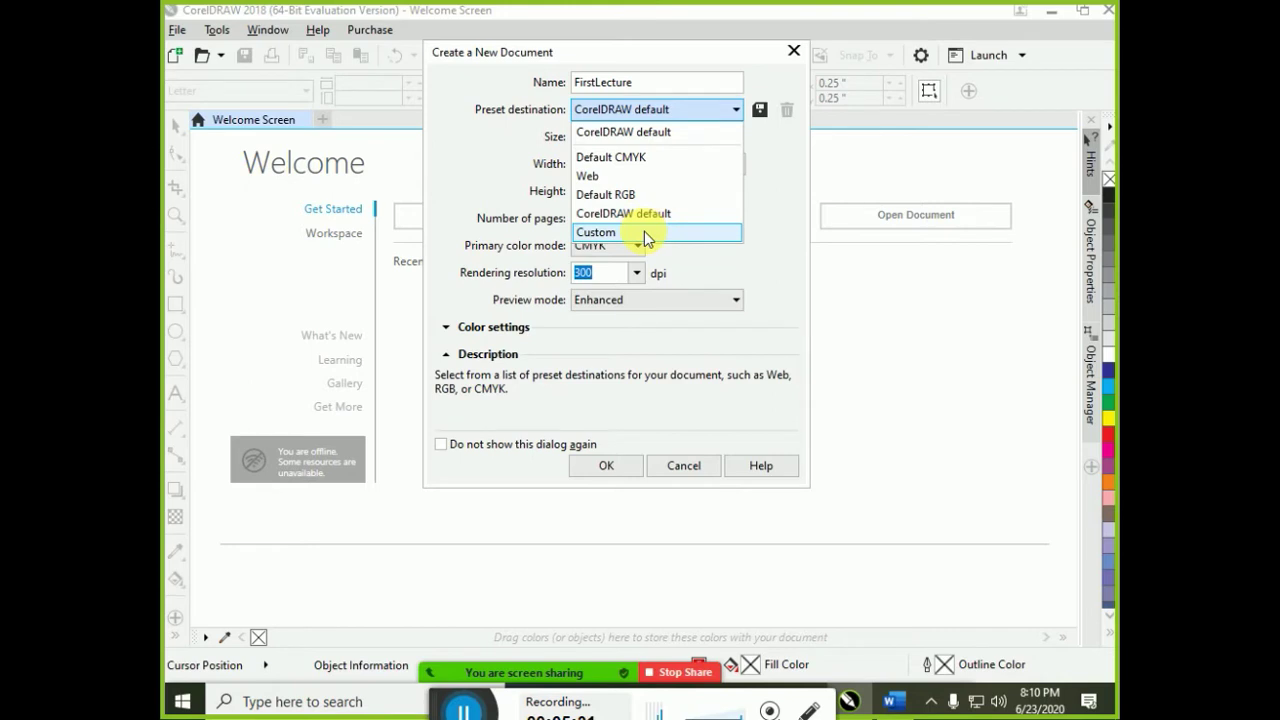
pyautogui.click(636, 162)
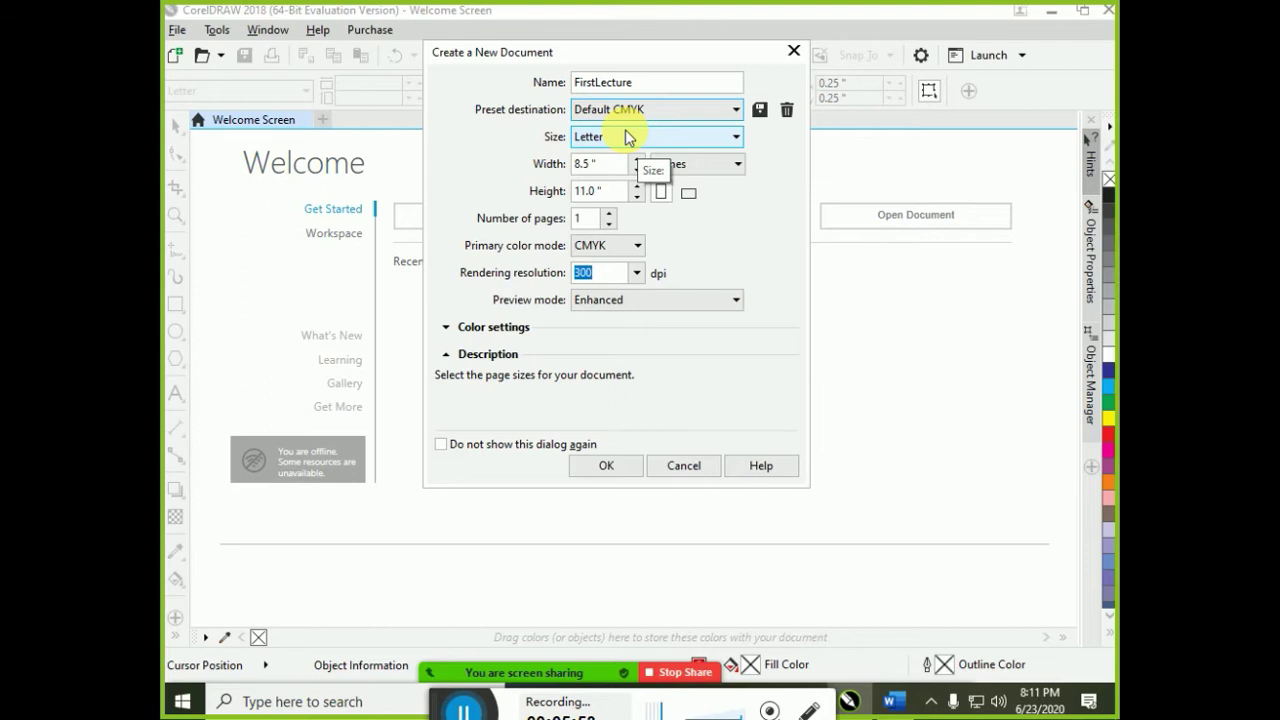
# Choose Letter as the new document's page size and check its width and height.
pyautogui.click(626, 133)
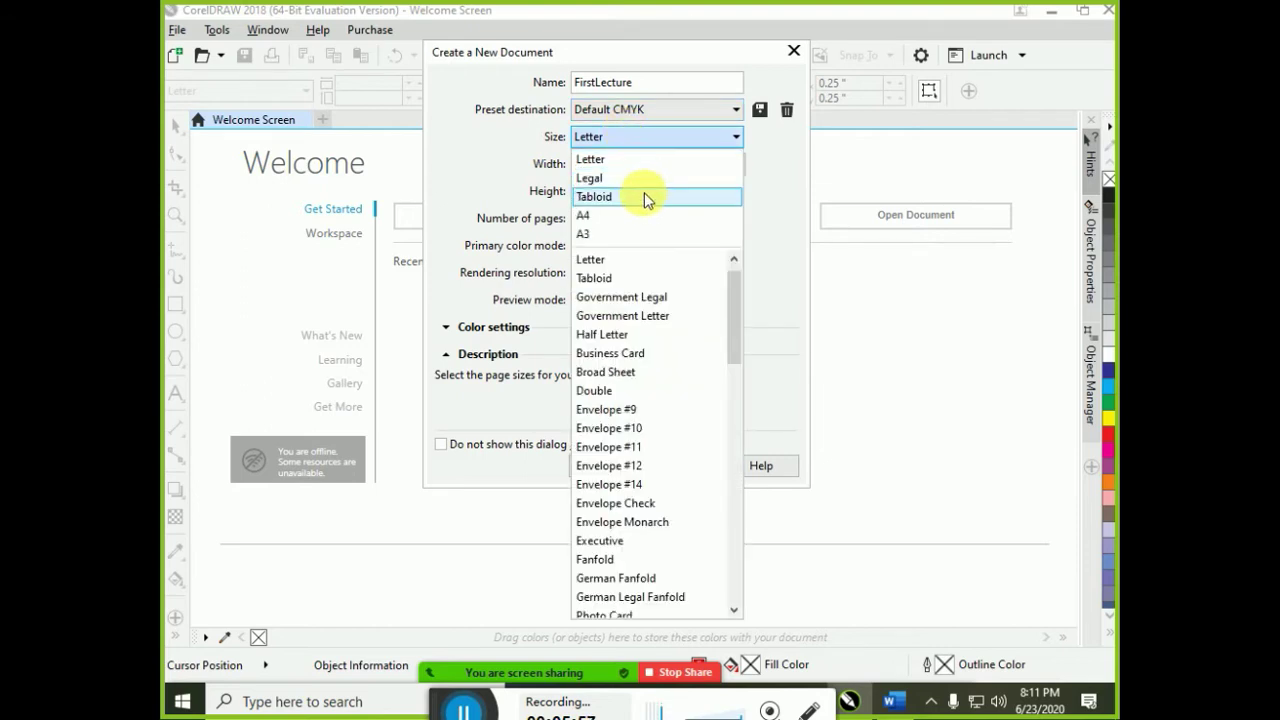
pyautogui.click(638, 166)
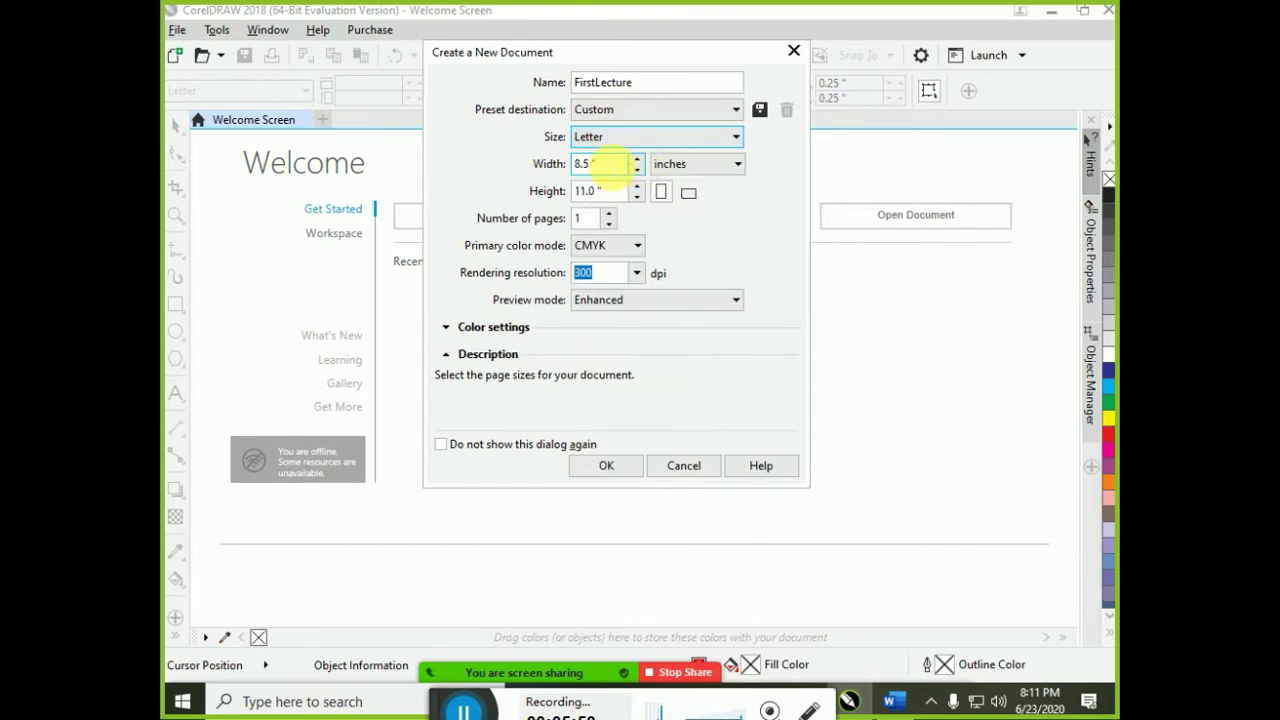
pyautogui.click(588, 163)
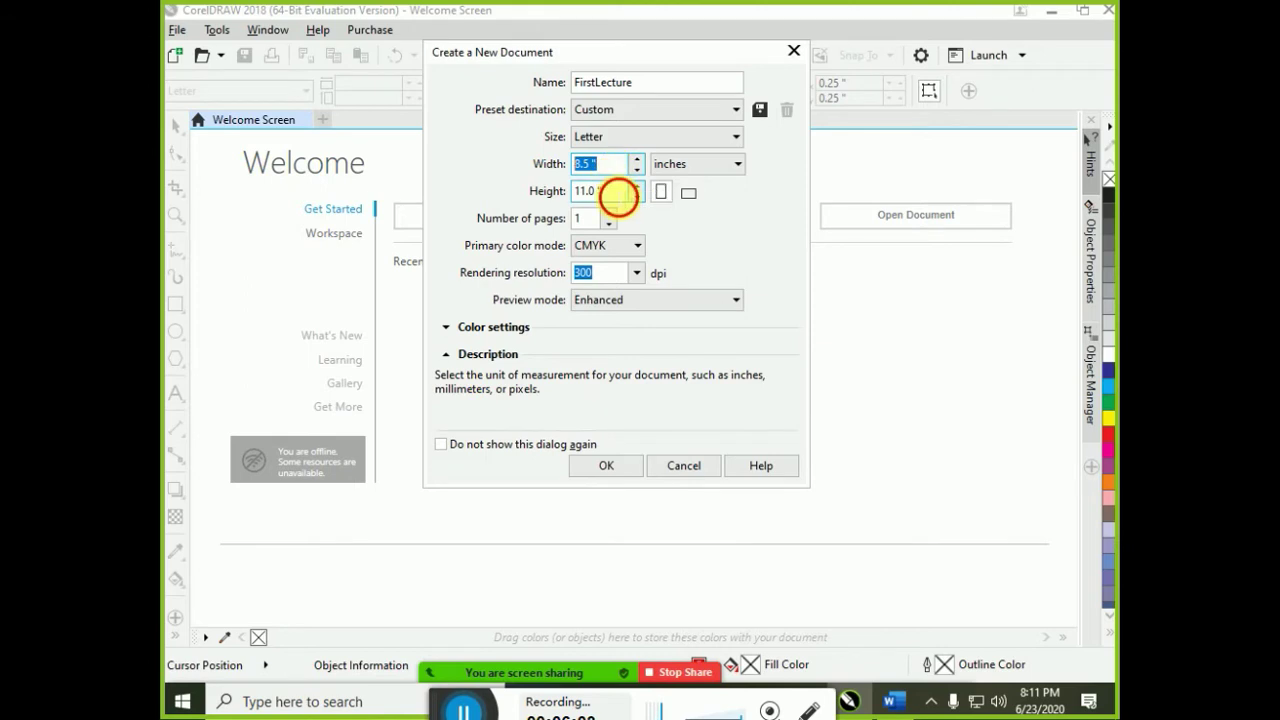
pyautogui.click(610, 190)
# Change the page size to Legal and check its width and height.
pyautogui.click(606, 136)
pyautogui.click(614, 177)
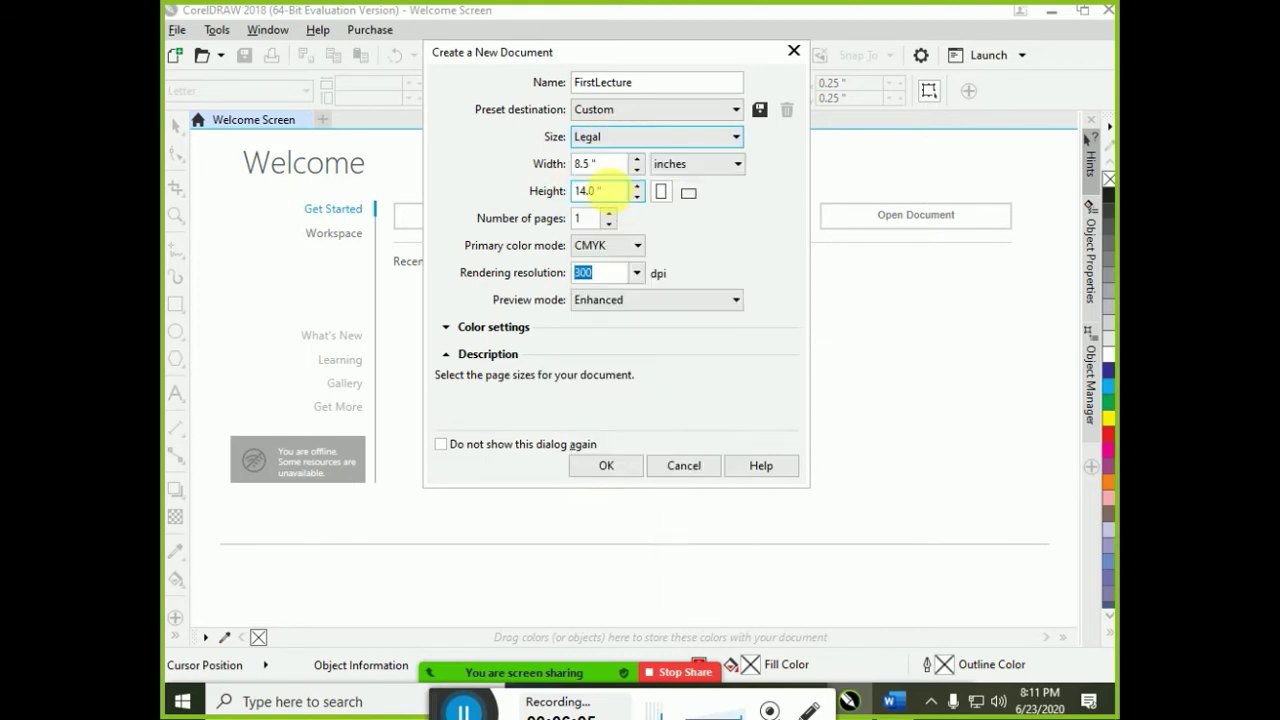
pyautogui.click(606, 166)
pyautogui.click(578, 190)
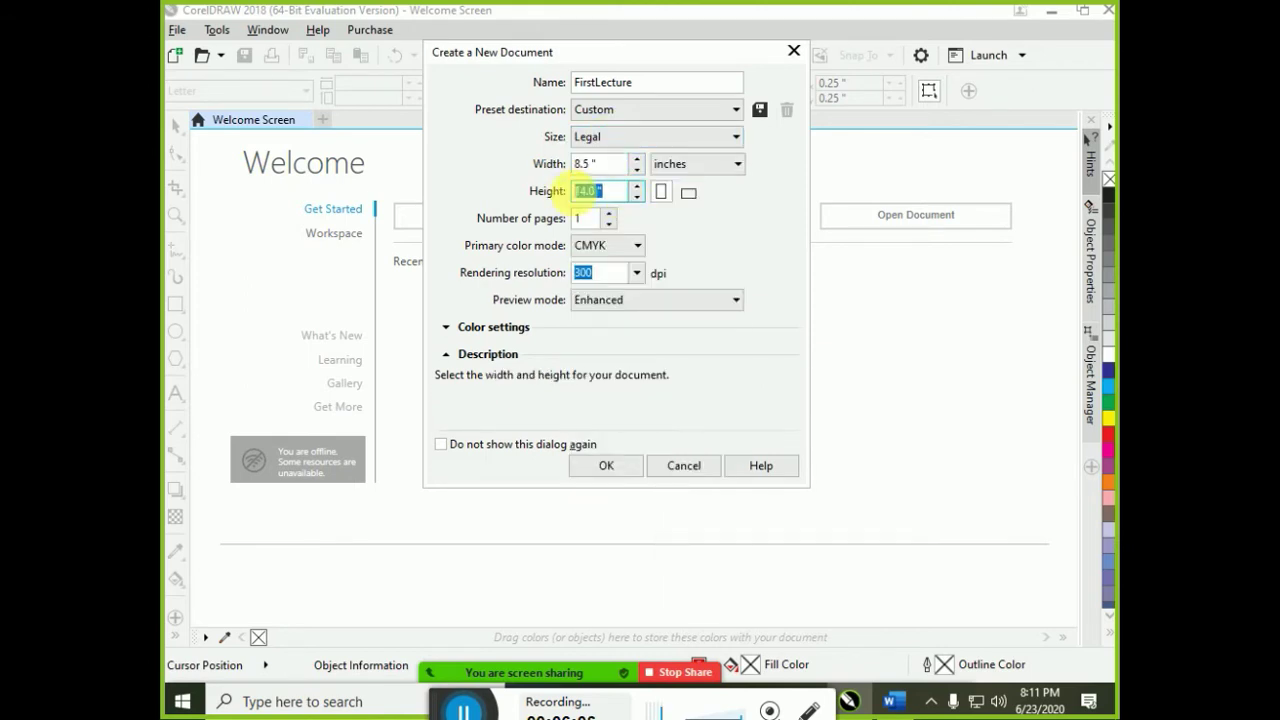
# Change the page size from Legal to A4 and switch the measurement unit to inches.
pyautogui.click(619, 136)
pyautogui.click(621, 216)
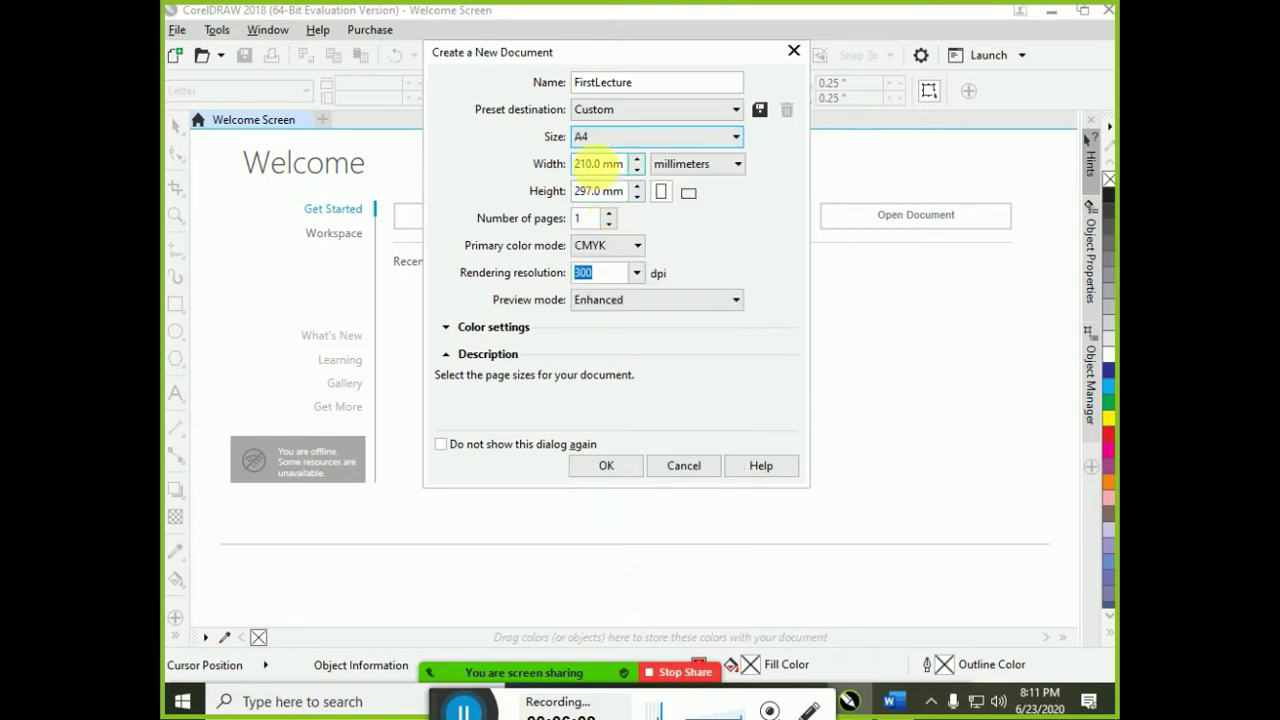
pyautogui.click(665, 164)
pyautogui.click(668, 184)
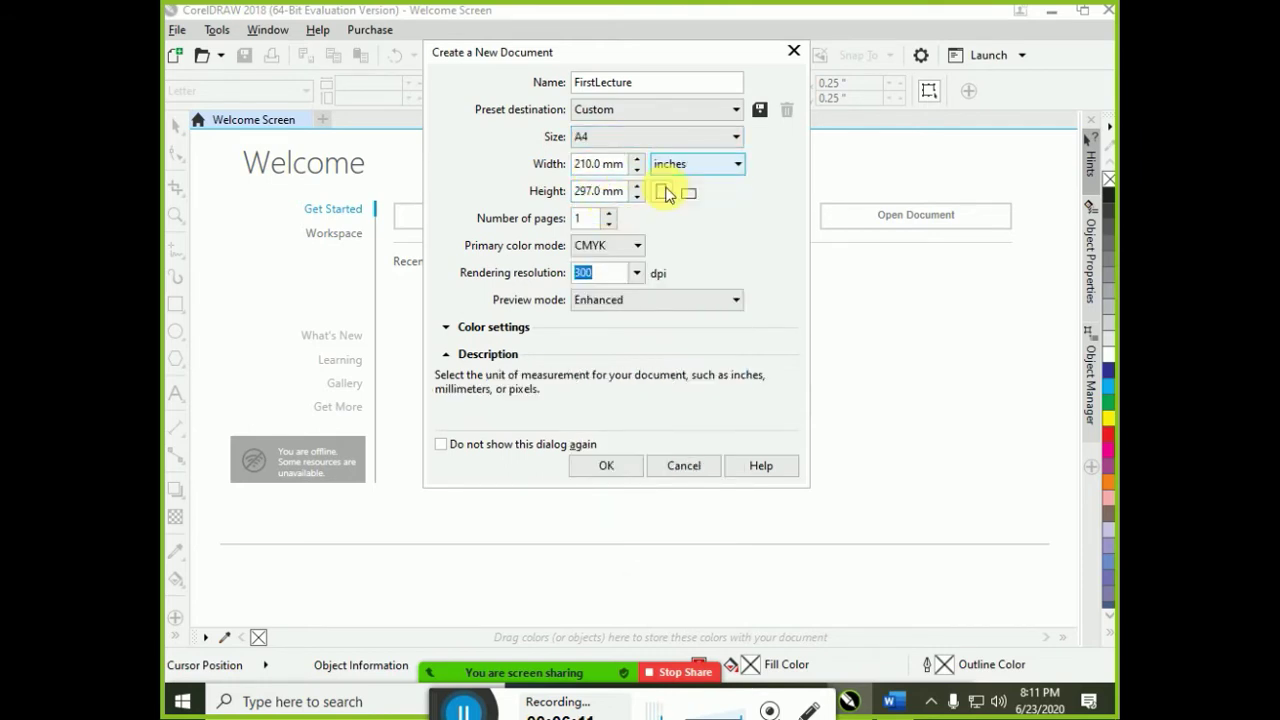
# Change the page size to A3 and show its dimensions in inches.
pyautogui.click(607, 140)
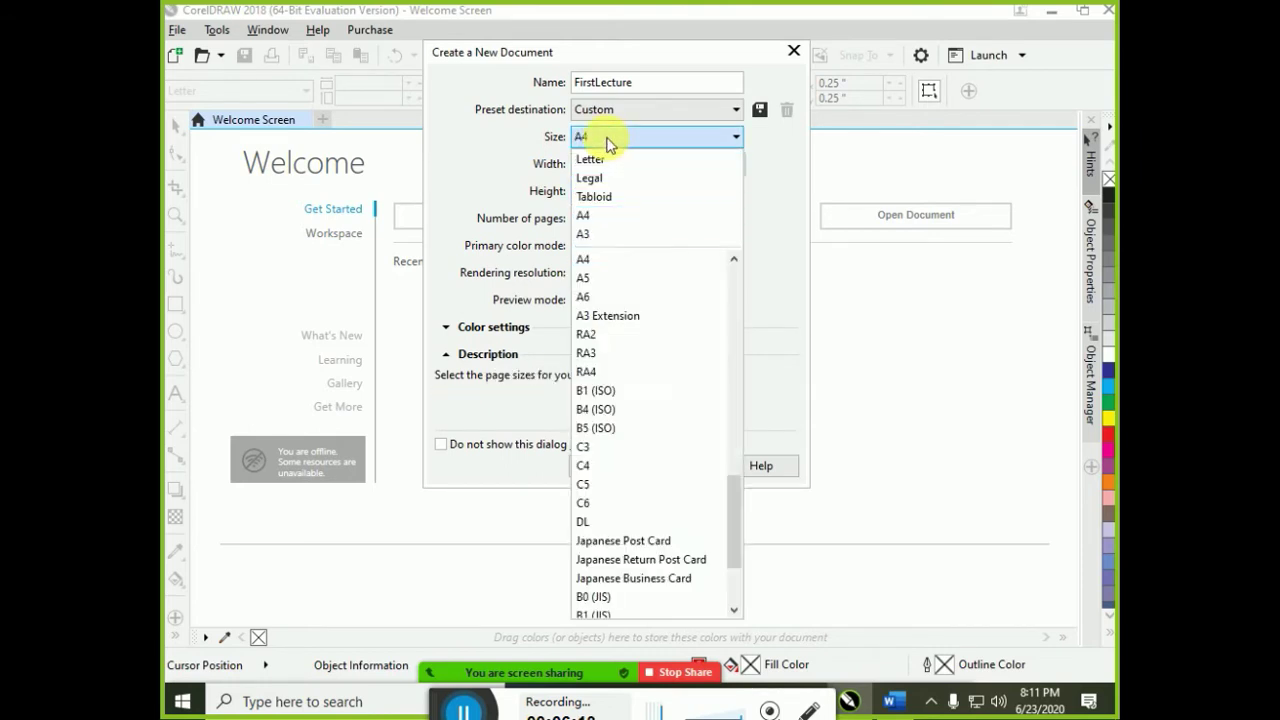
pyautogui.click(615, 233)
pyautogui.click(668, 164)
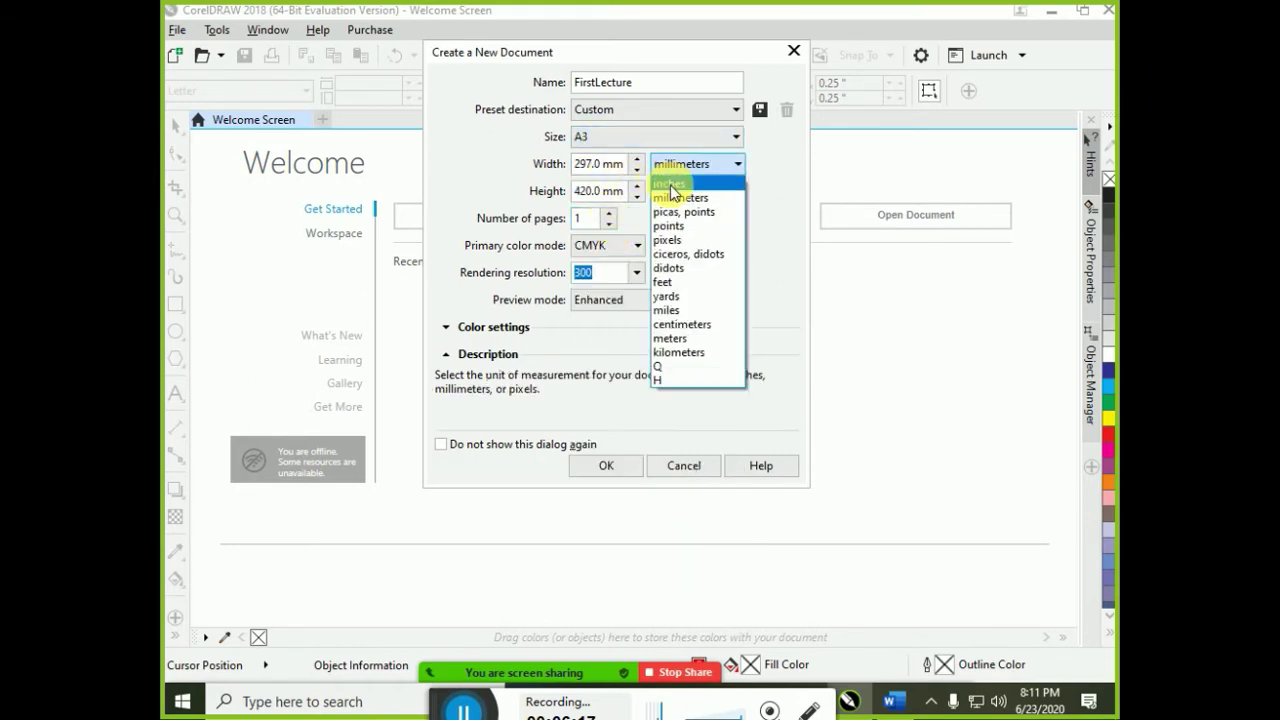
pyautogui.click(670, 187)
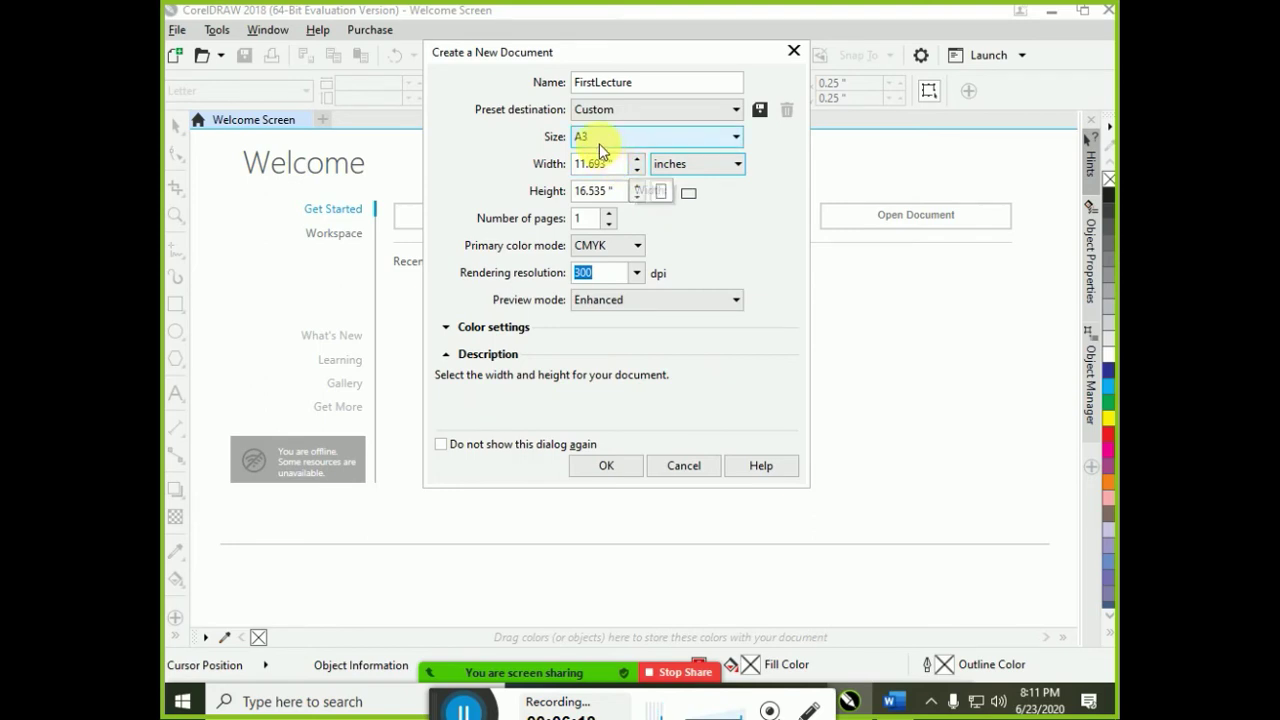
# Set the new document's page size back to A4, with inches as the unit of measurement.
pyautogui.click(599, 144)
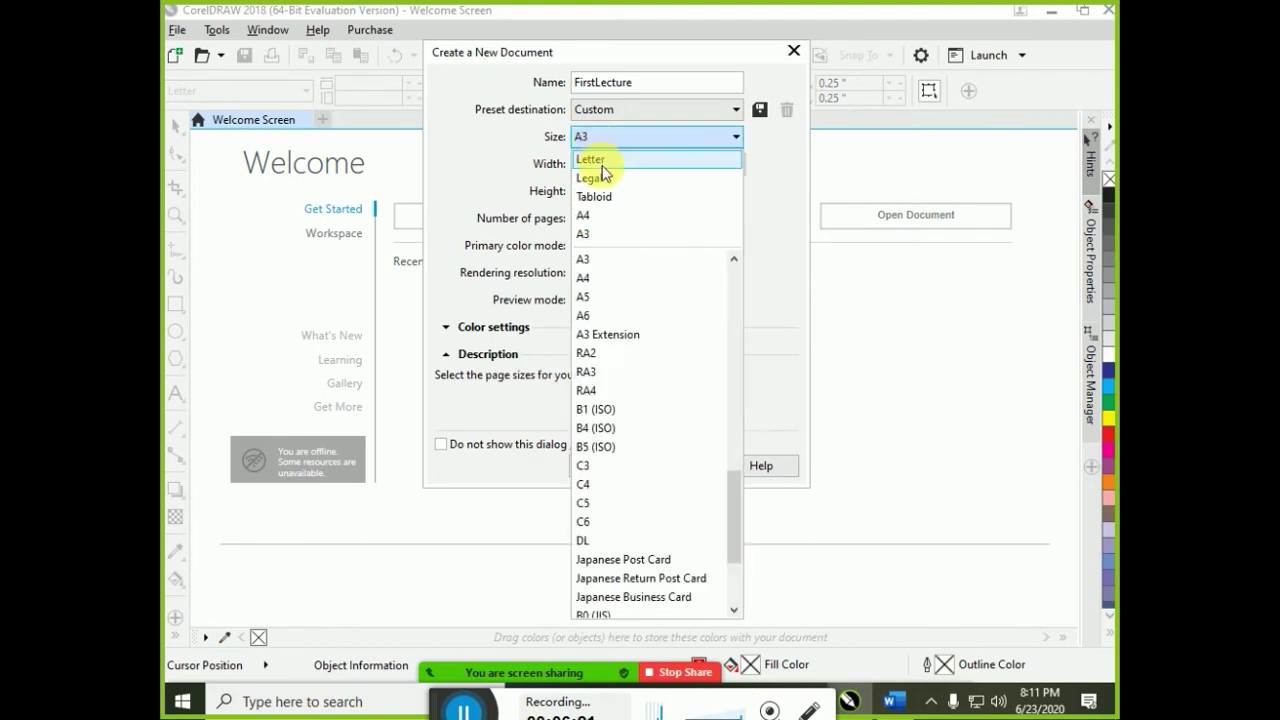
pyautogui.click(605, 216)
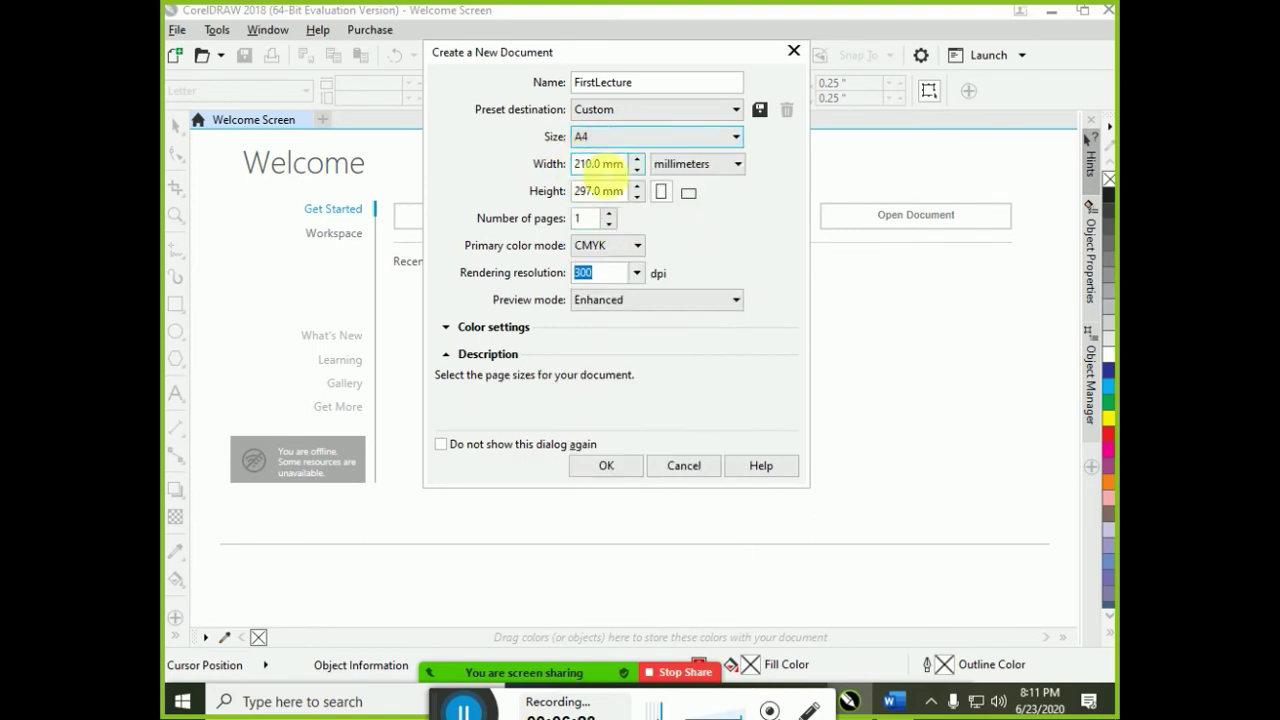
pyautogui.click(664, 174)
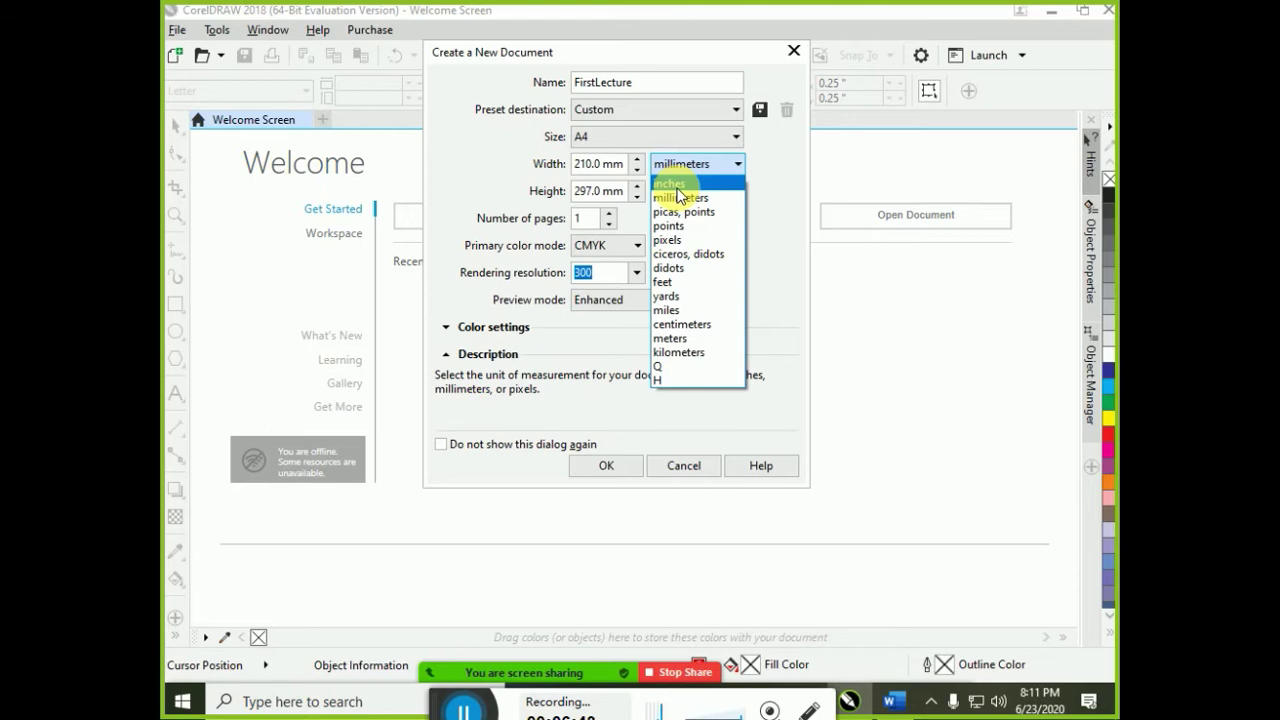
pyautogui.click(677, 187)
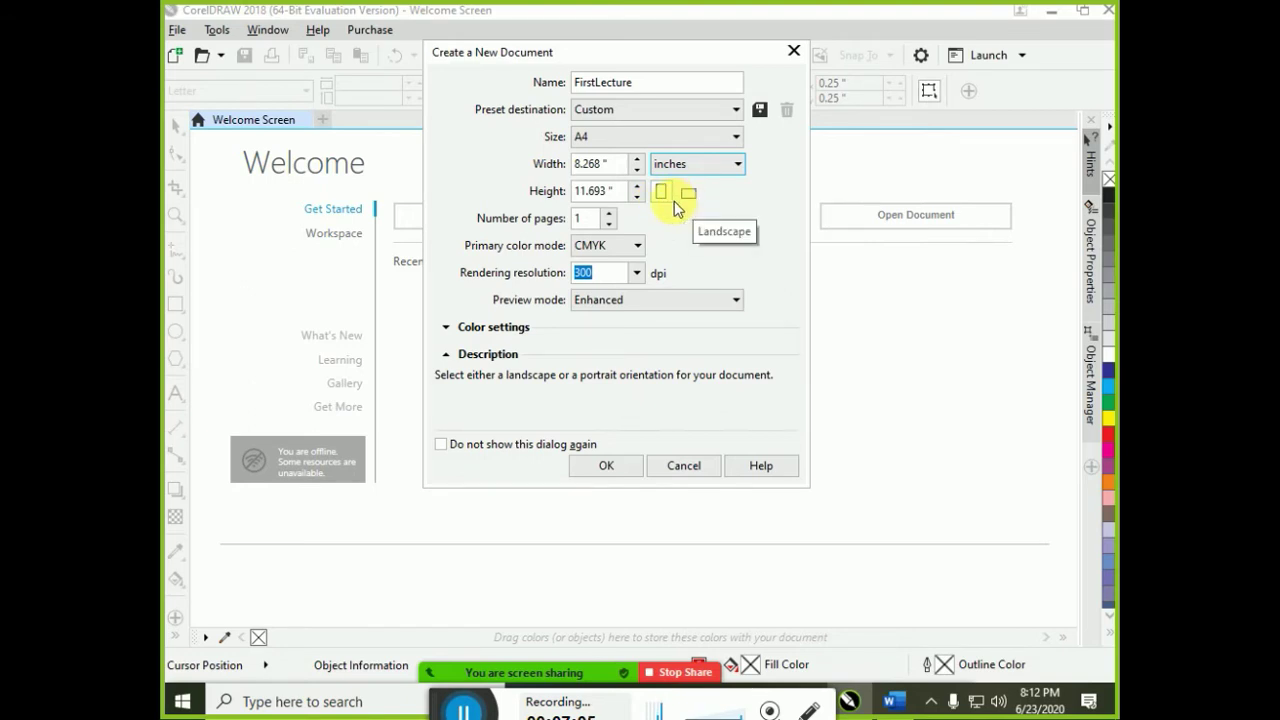
# Switch to the Word document and add the line Orientation below the RGB line.
pyautogui.press('alt')
pyautogui.hotkey('alt', 'Tab')
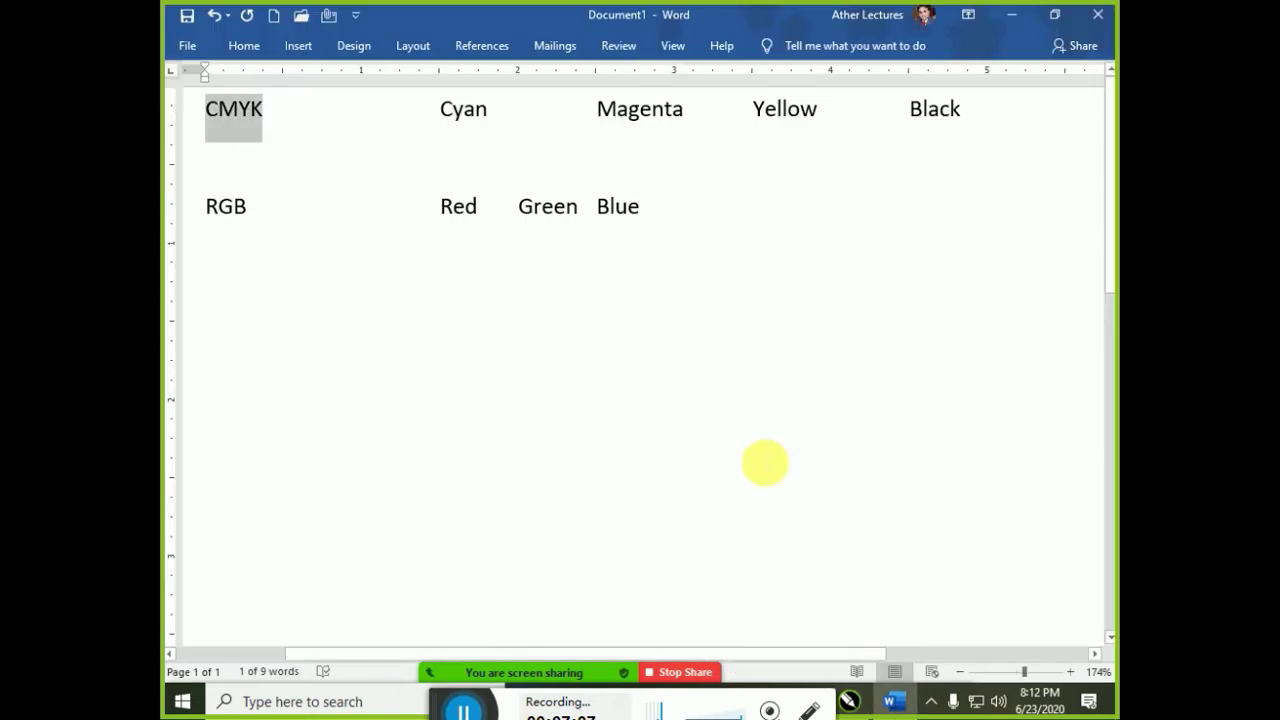
pyautogui.click(602, 328)
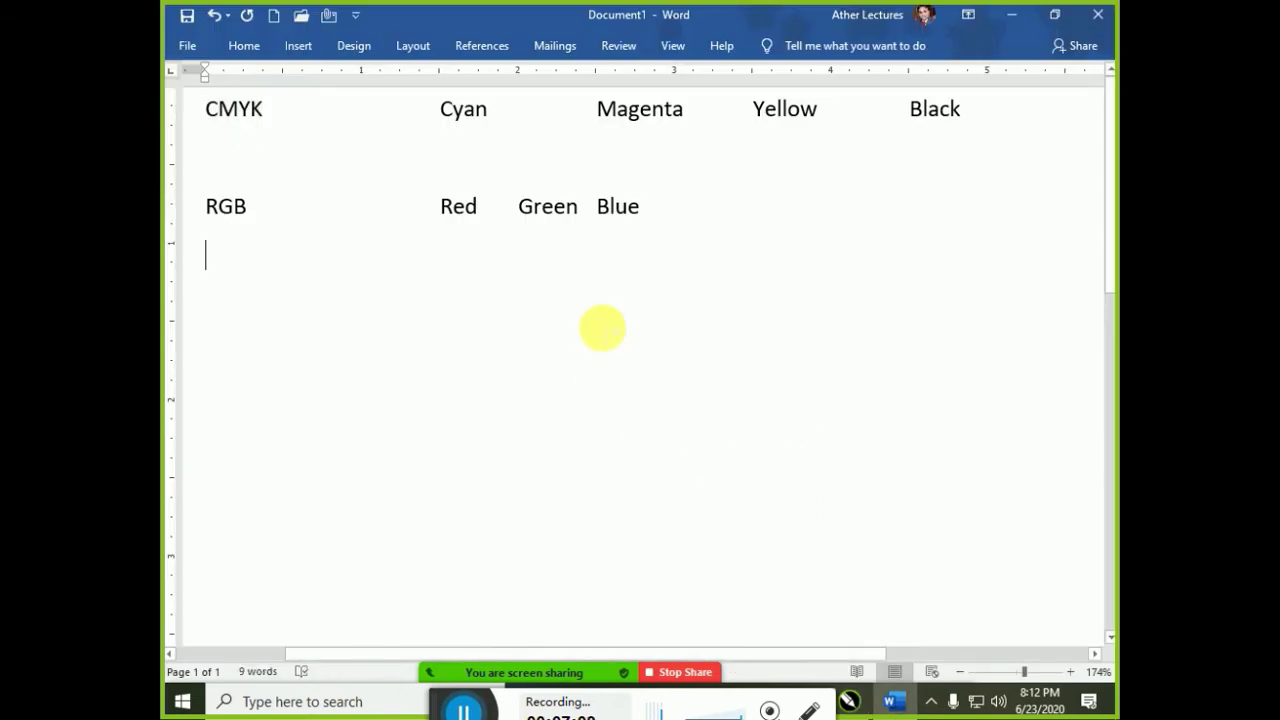
pyautogui.write('ore')
pyautogui.press('BackSpace')
pyautogui.write('i')
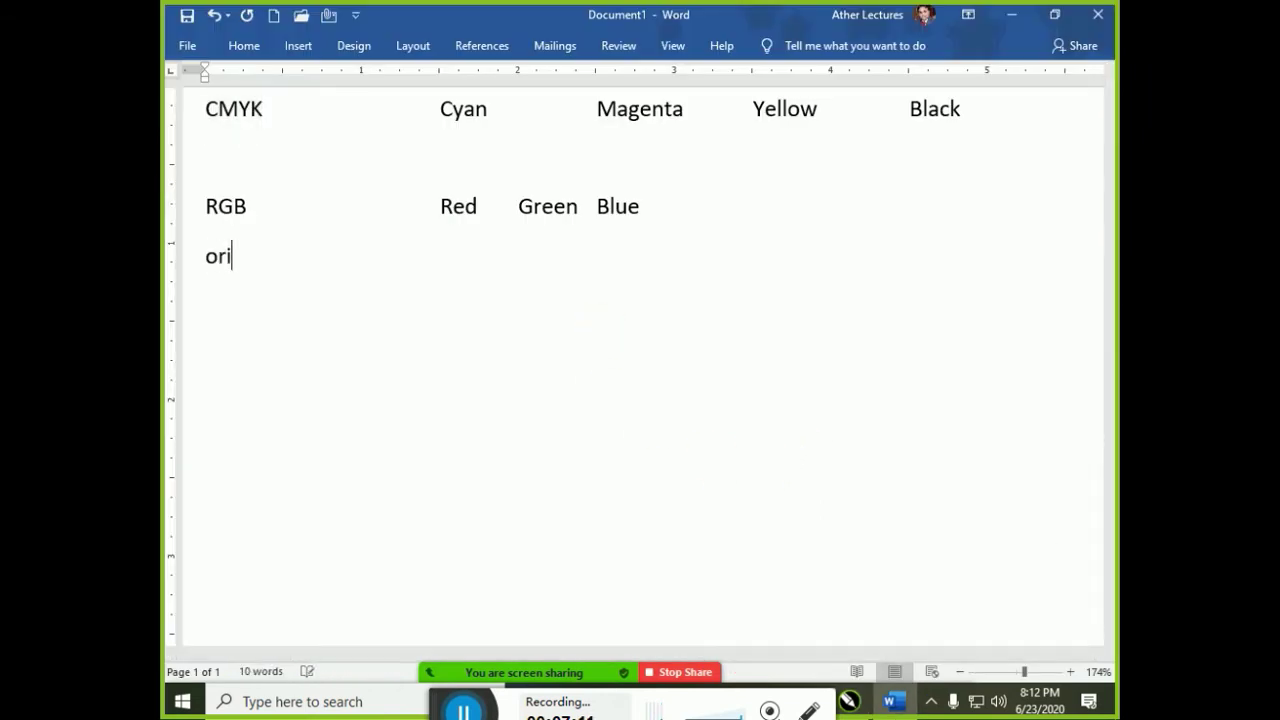
pyautogui.write('entation')
pyautogui.press('Return')
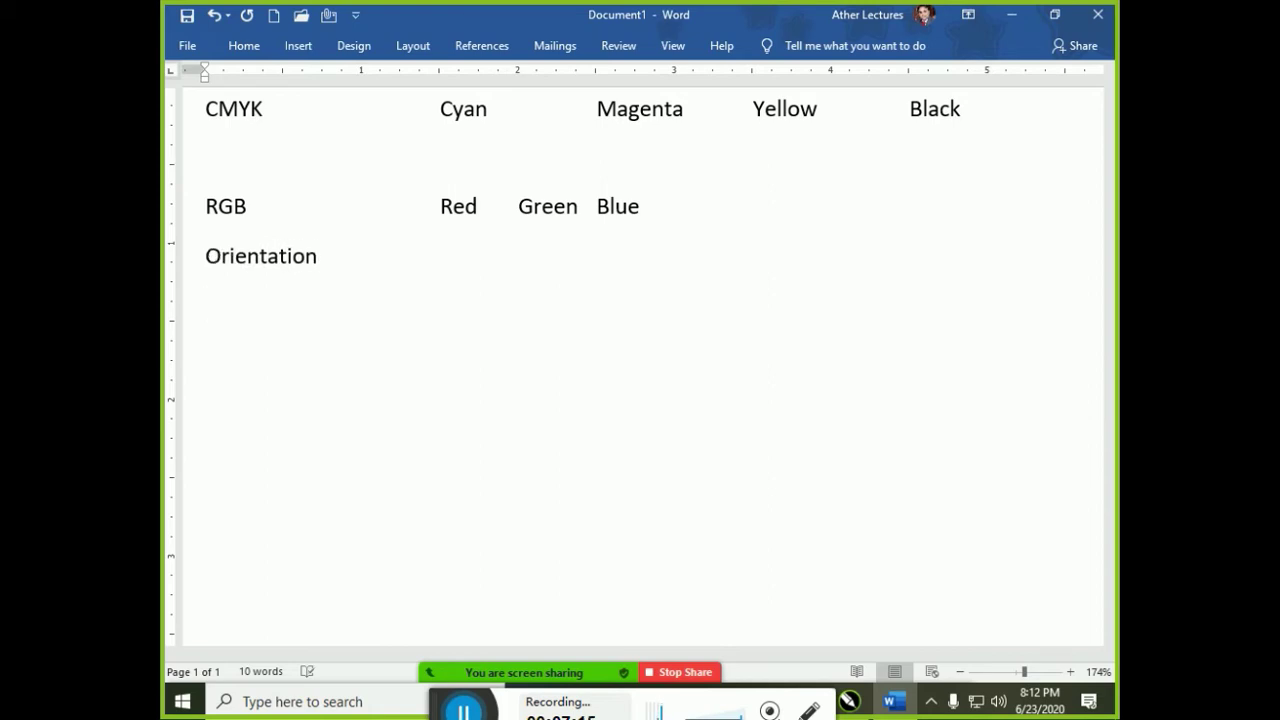
# Add the words Landscape and Portrait on separate lines below Orientation.
pyautogui.write('landscra')
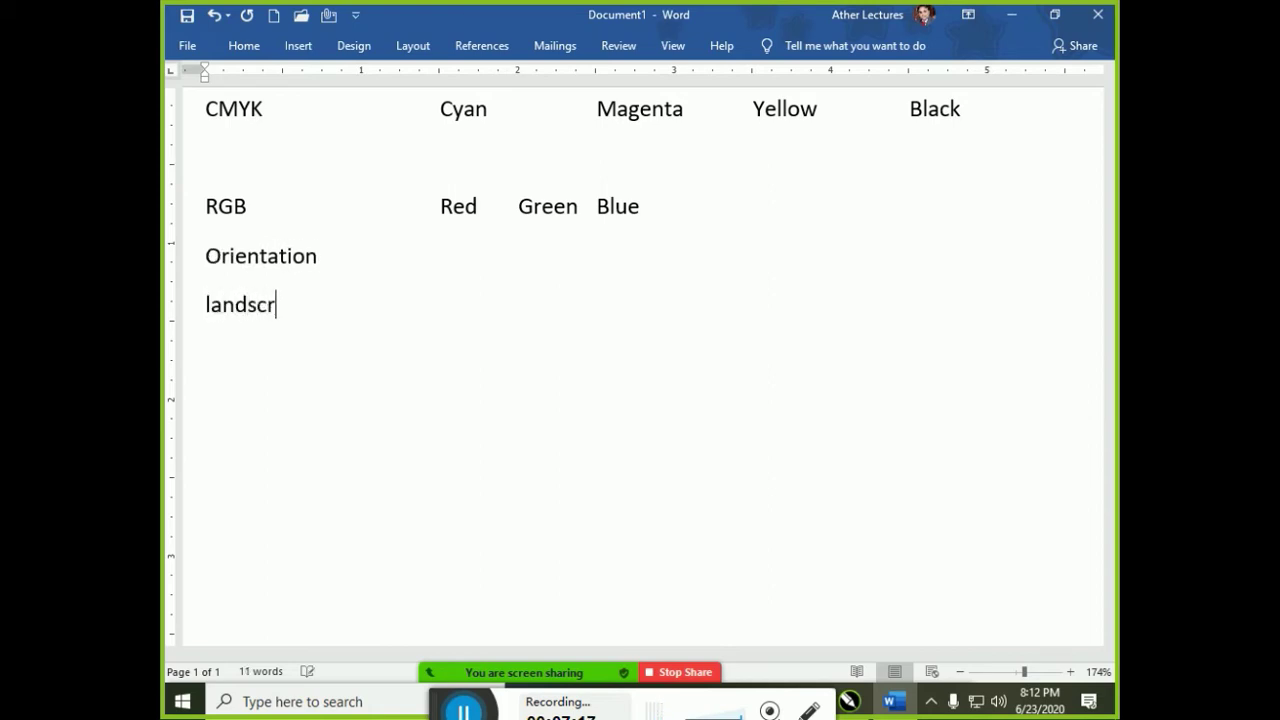
pyautogui.press('BackSpace')
pyautogui.press('BackSpace')
pyautogui.write('ape')
pyautogui.press('Return')
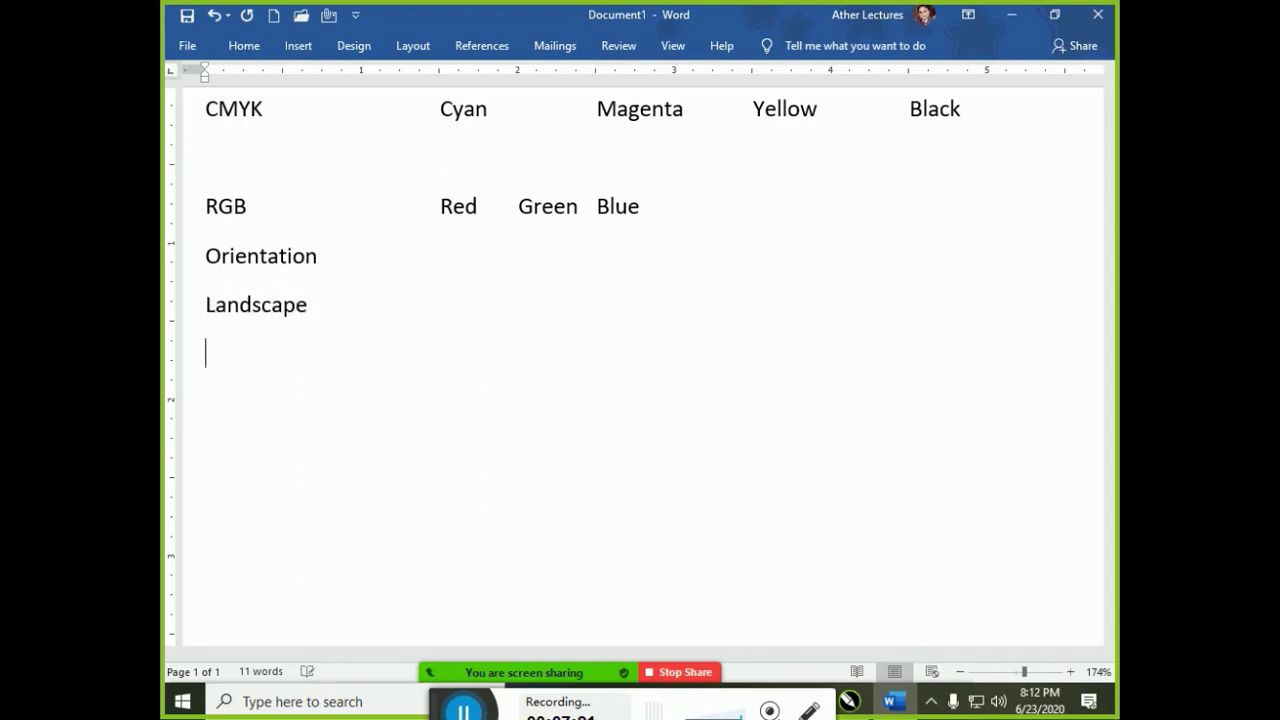
pyautogui.write('Portrate')
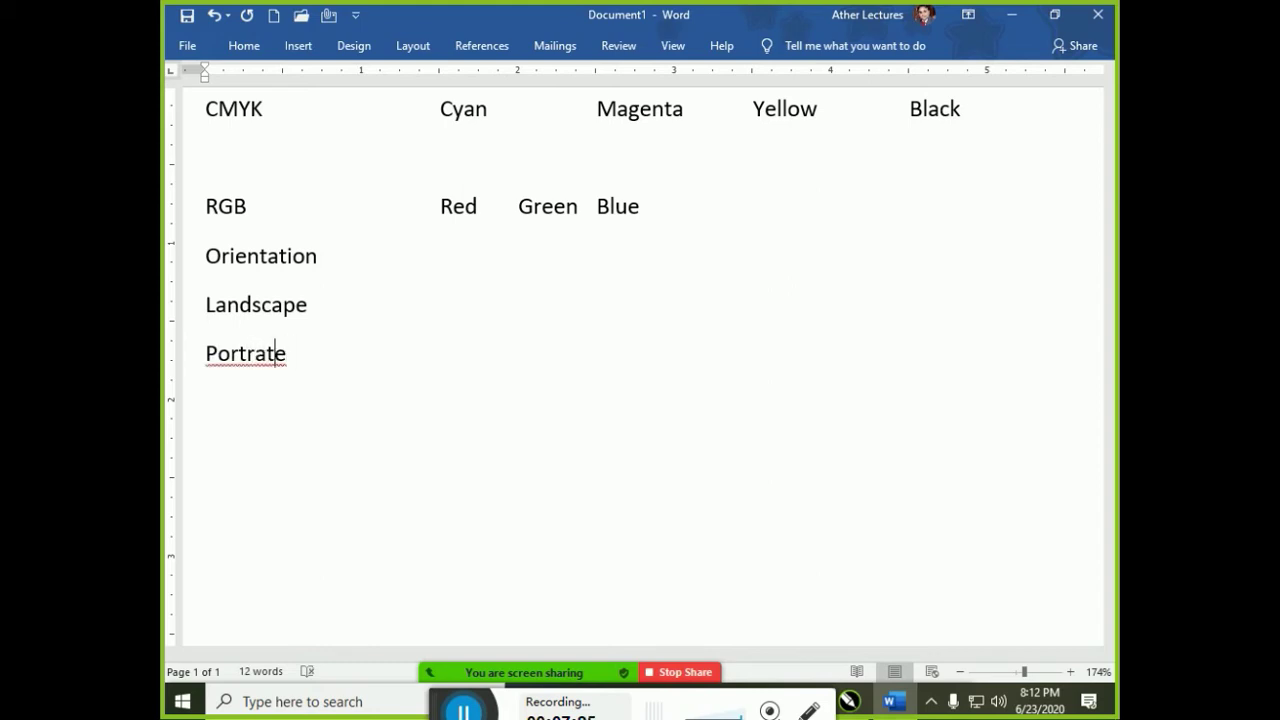
pyautogui.press('BackSpace')
pyautogui.press('BackSpace')
pyautogui.write('it')
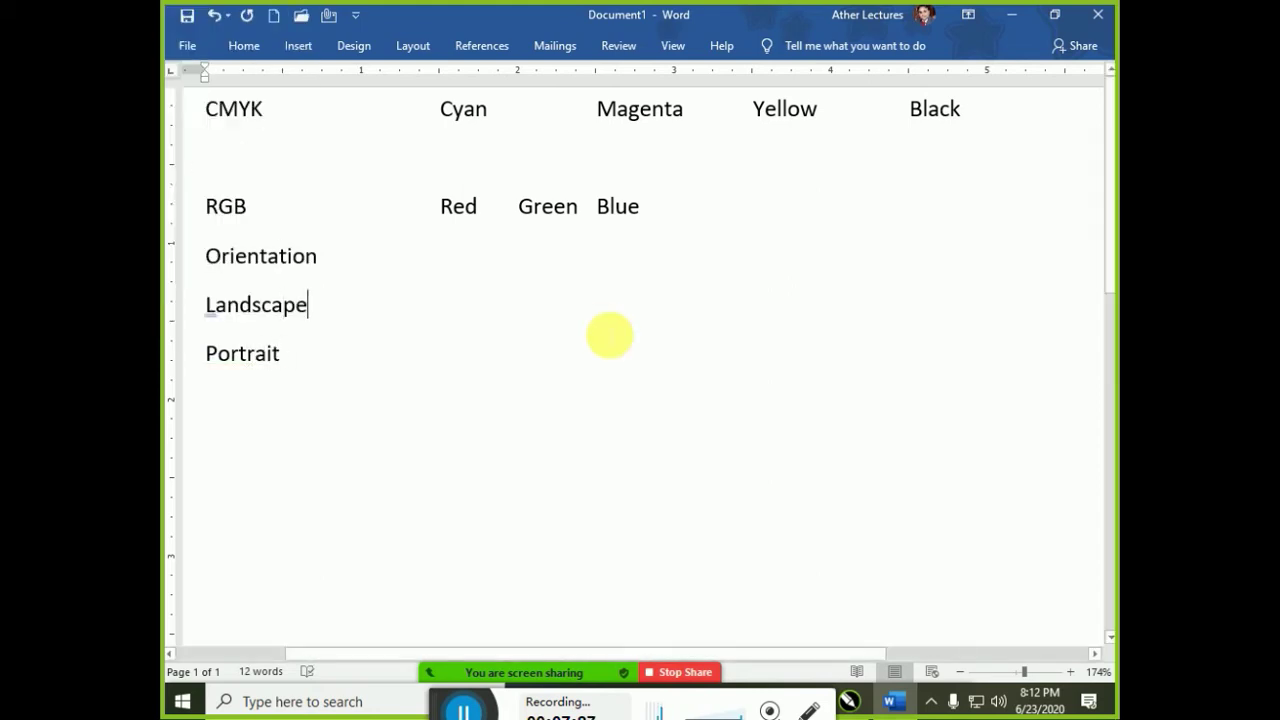
# Add the note W > H beside Landscape and W< H beside Portrait, aligned in the column under Red.
pyautogui.press('Tab')
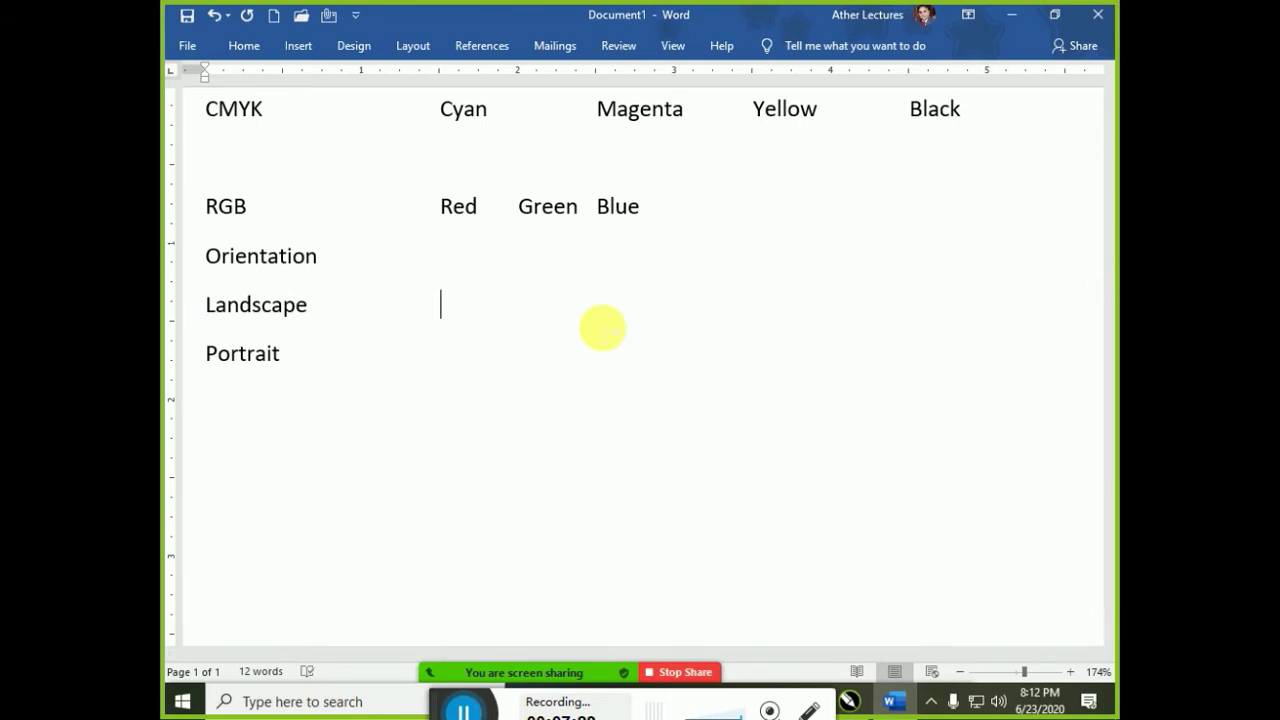
pyautogui.write('W')
pyautogui.press('Return')
pyautogui.press('Delete')
pyautogui.press('Tab')
pyautogui.press('Tab')
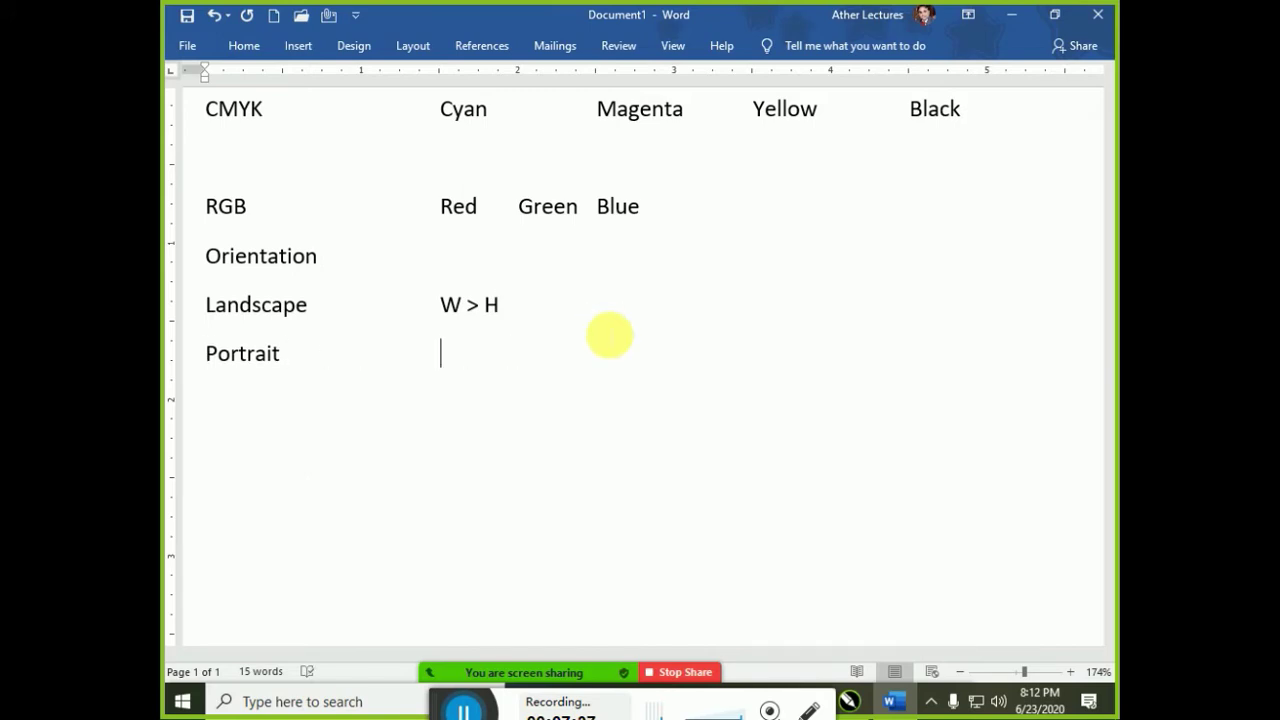
pyautogui.write('W')
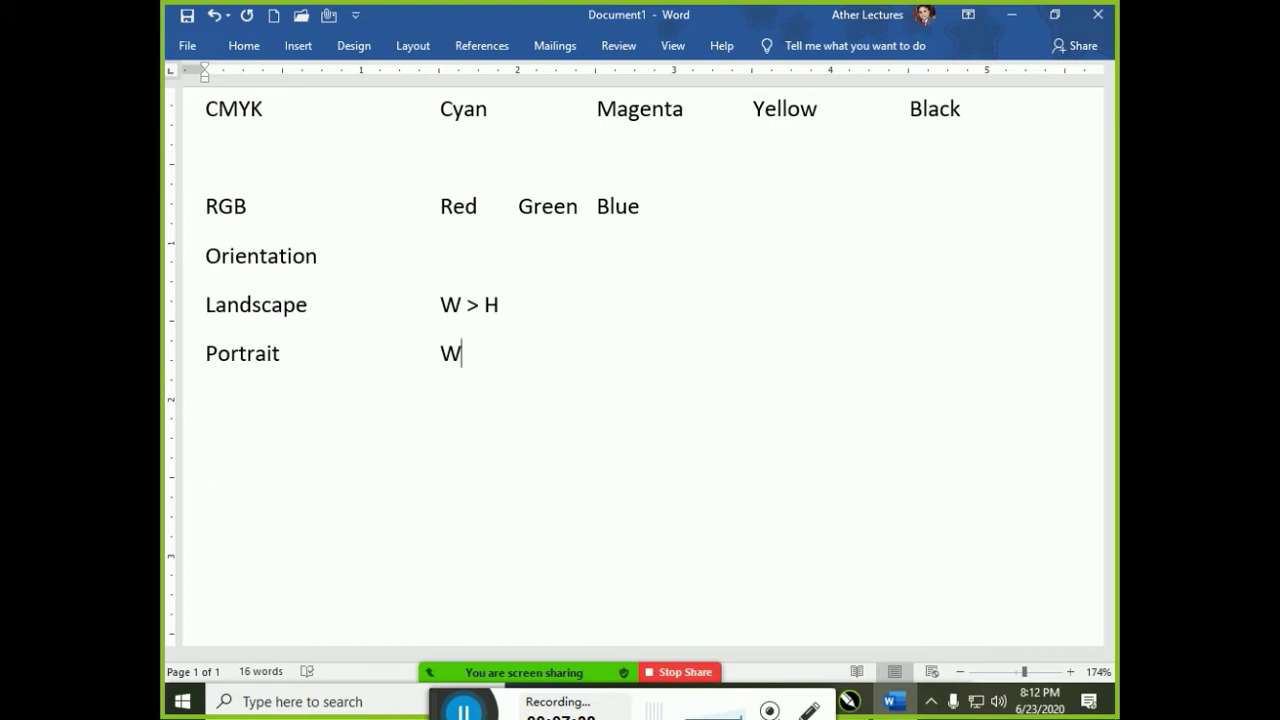
pyautogui.write('< H')
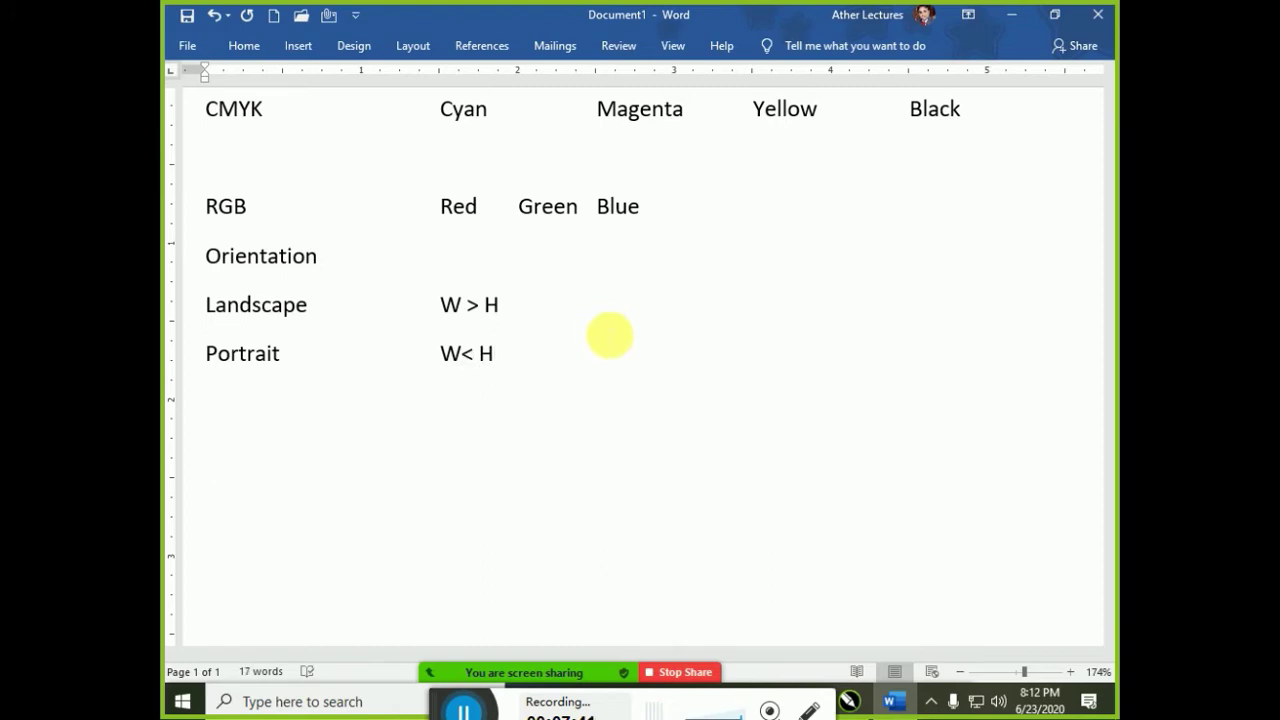
# Draw an upright rectangle shape, taller than it is wide, beside the Portrait note.
pyautogui.tripleClick(221, 362)
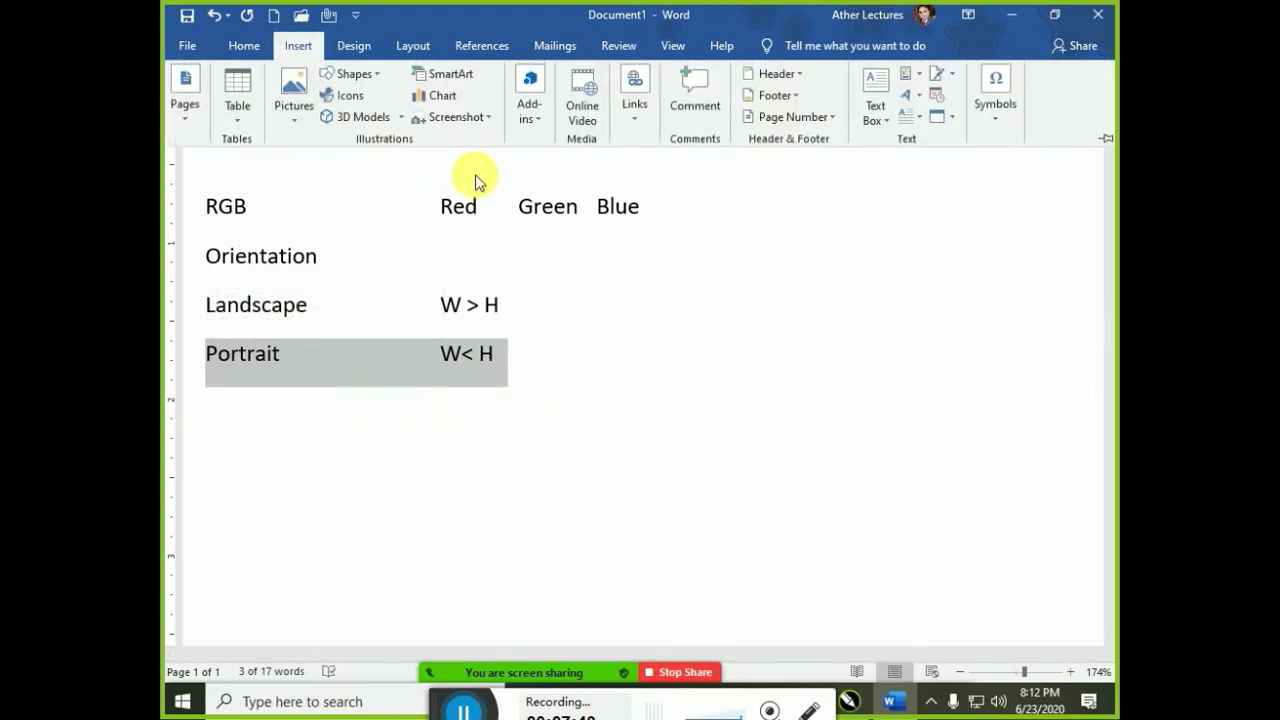
pyautogui.click(352, 80)
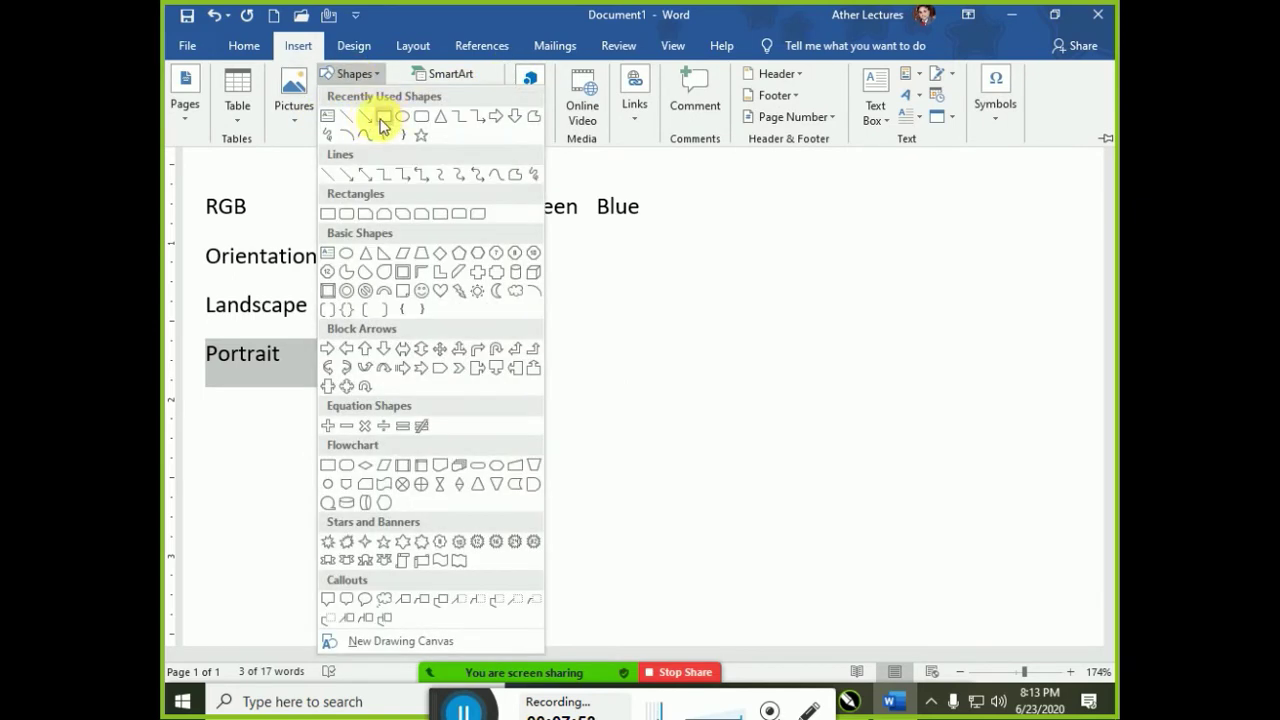
pyautogui.click(372, 118)
pyautogui.moveTo(565, 344); pyautogui.dragTo(668, 489)
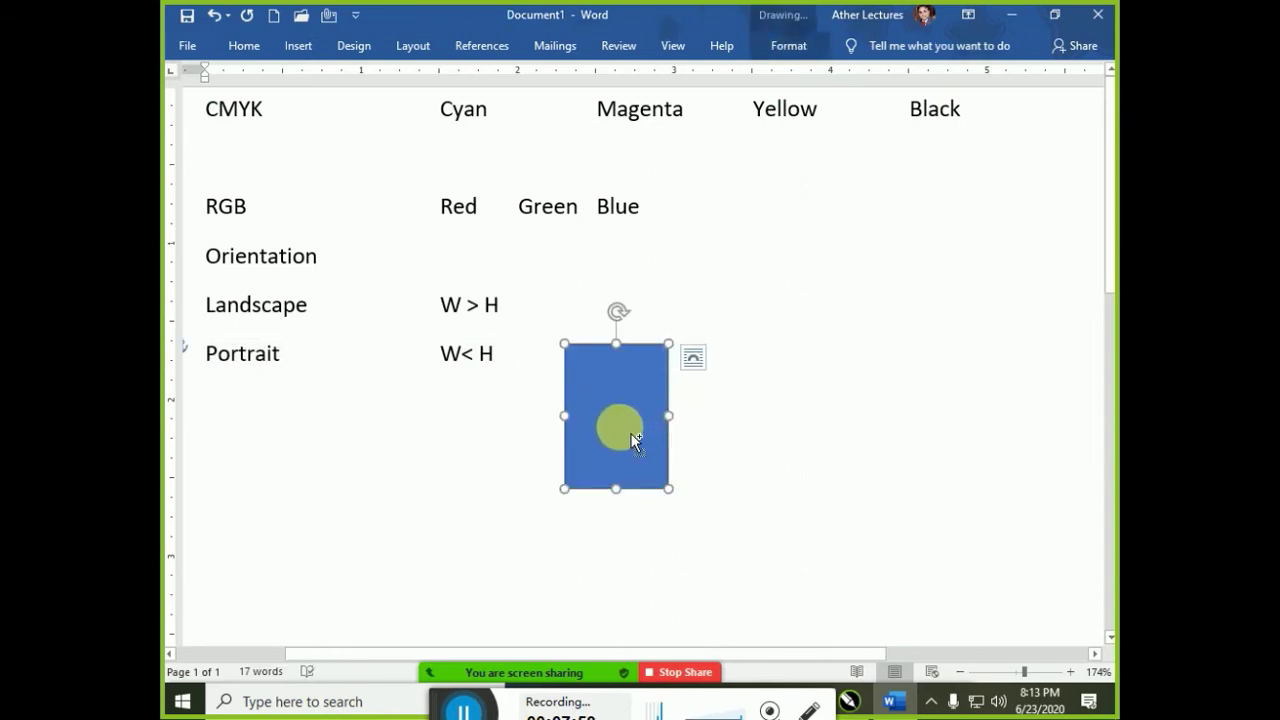
# Duplicate the upright rectangle and reshape the copy into a wide, low rectangle beside the Landscape note.
pyautogui.moveTo(631, 433); pyautogui.dragTo(791, 473)
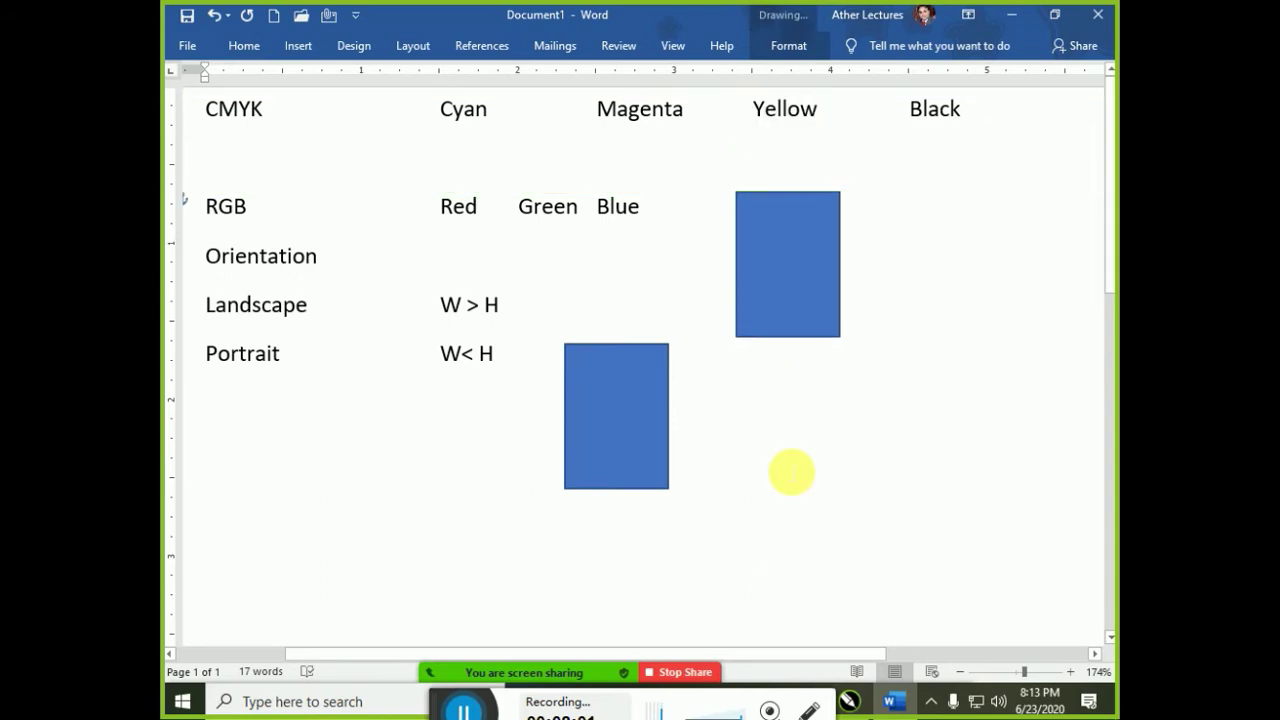
pyautogui.click(790, 340)
pyautogui.moveTo(788, 337); pyautogui.dragTo(786, 279)
pyautogui.moveTo(842, 236); pyautogui.dragTo(758, 292)
# Make the words Landscape and Portrait bold.
pyautogui.moveTo(309, 305); pyautogui.dragTo(203, 300)
pyautogui.hotkey('ctrl', 'b')
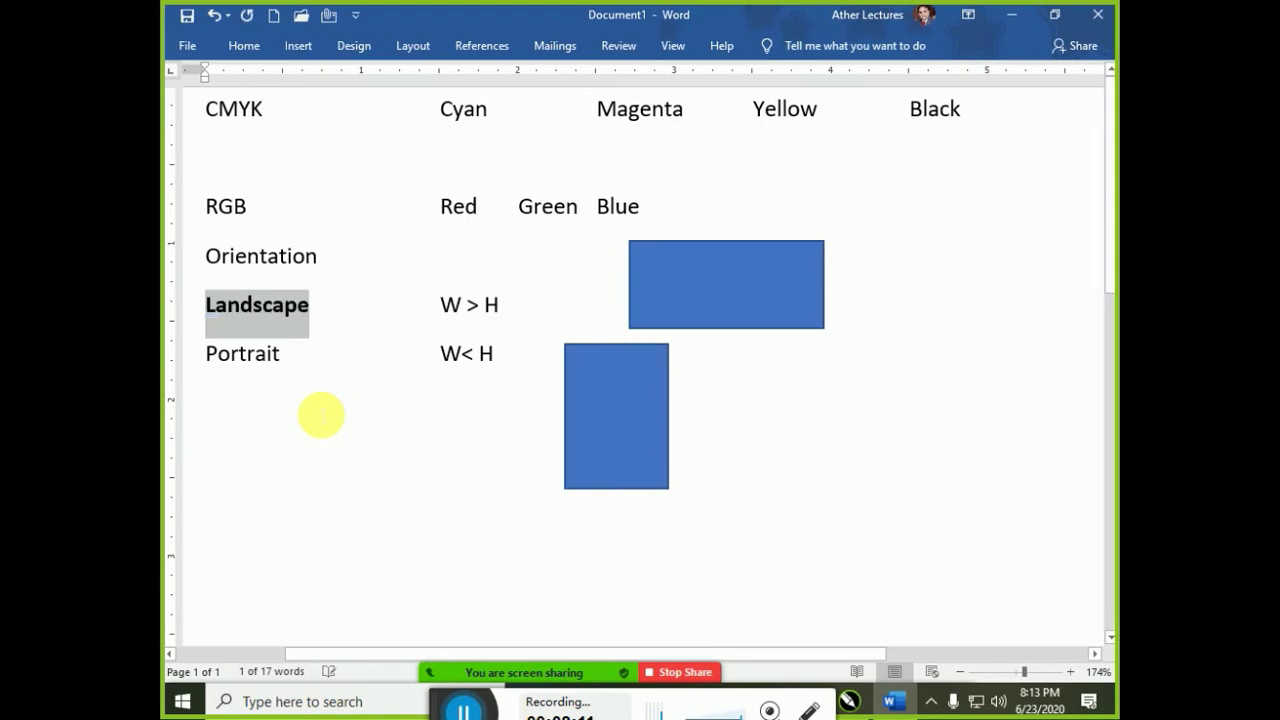
pyautogui.moveTo(303, 366); pyautogui.dragTo(213, 362)
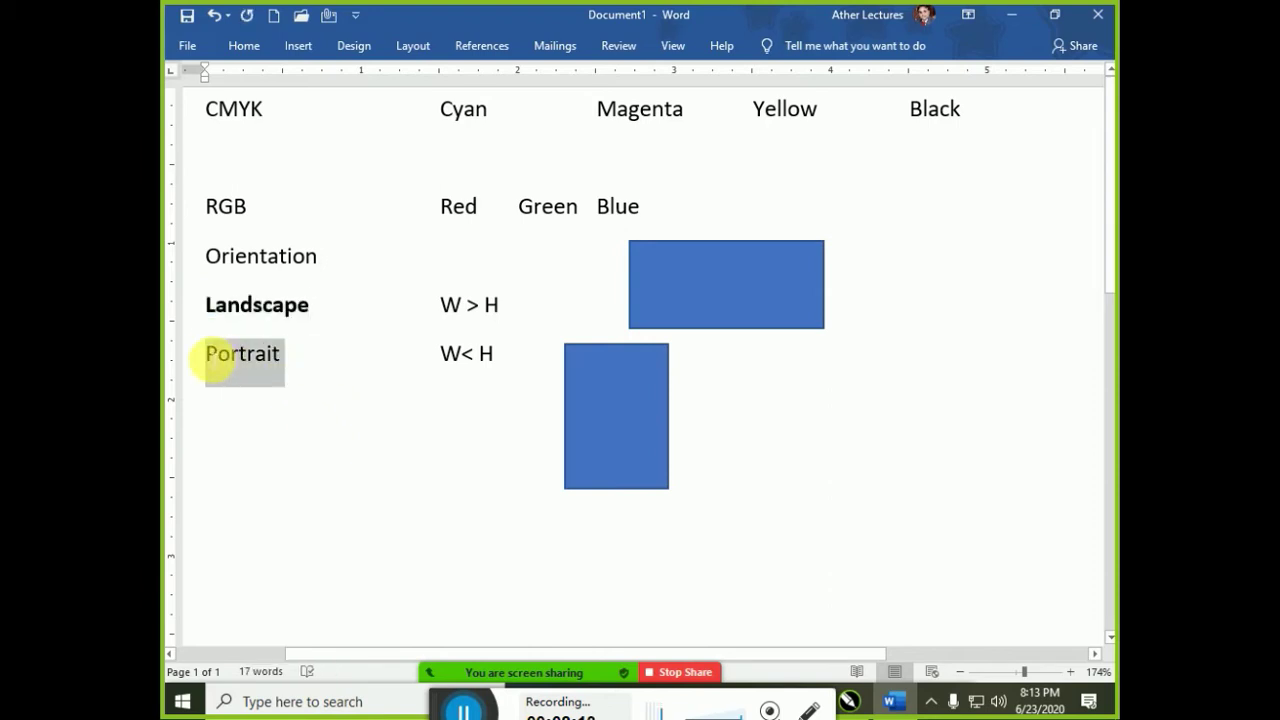
pyautogui.hotkey('ctrl', 'b')
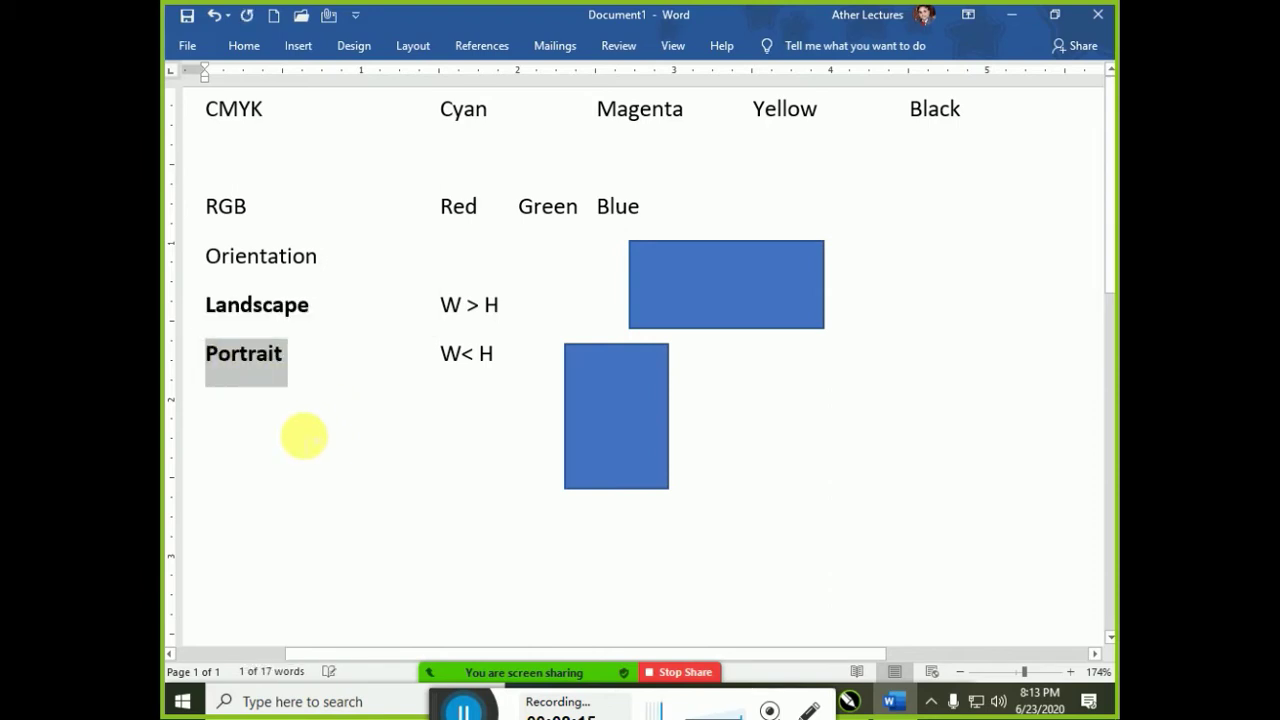
pyautogui.press('Right')
pyautogui.scroll(-3, 554, 490)
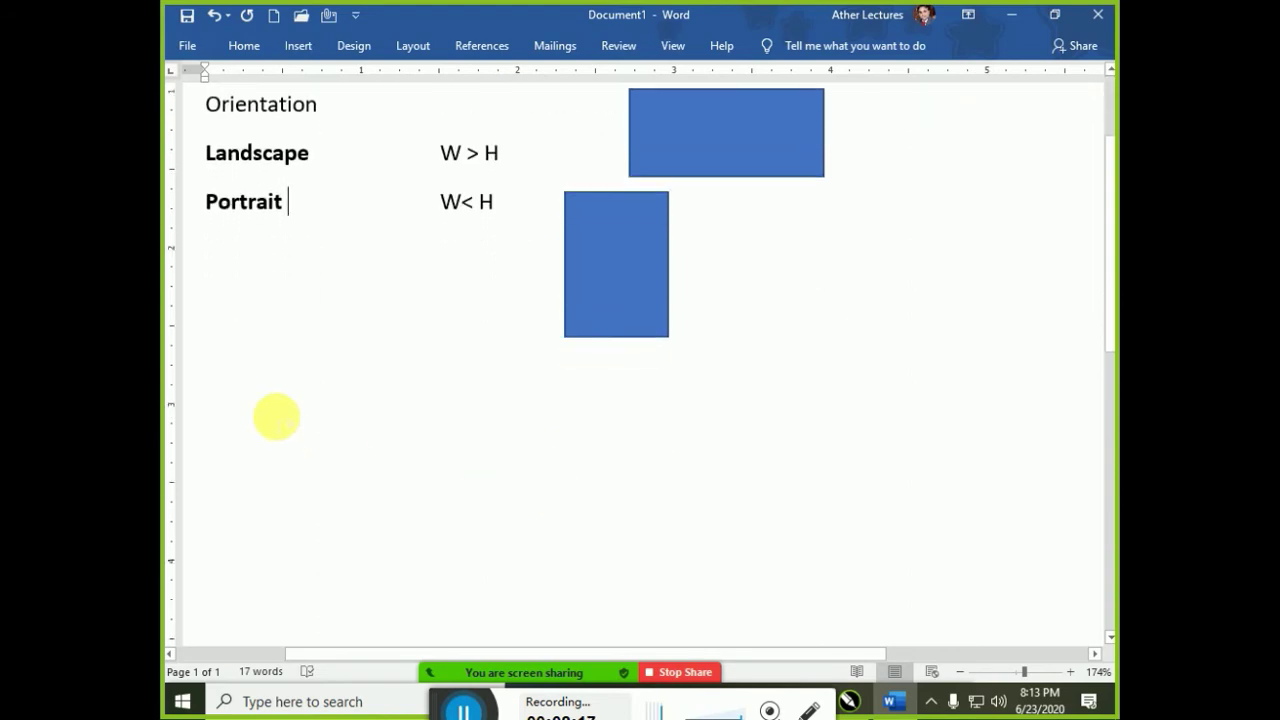
pyautogui.click(212, 443)
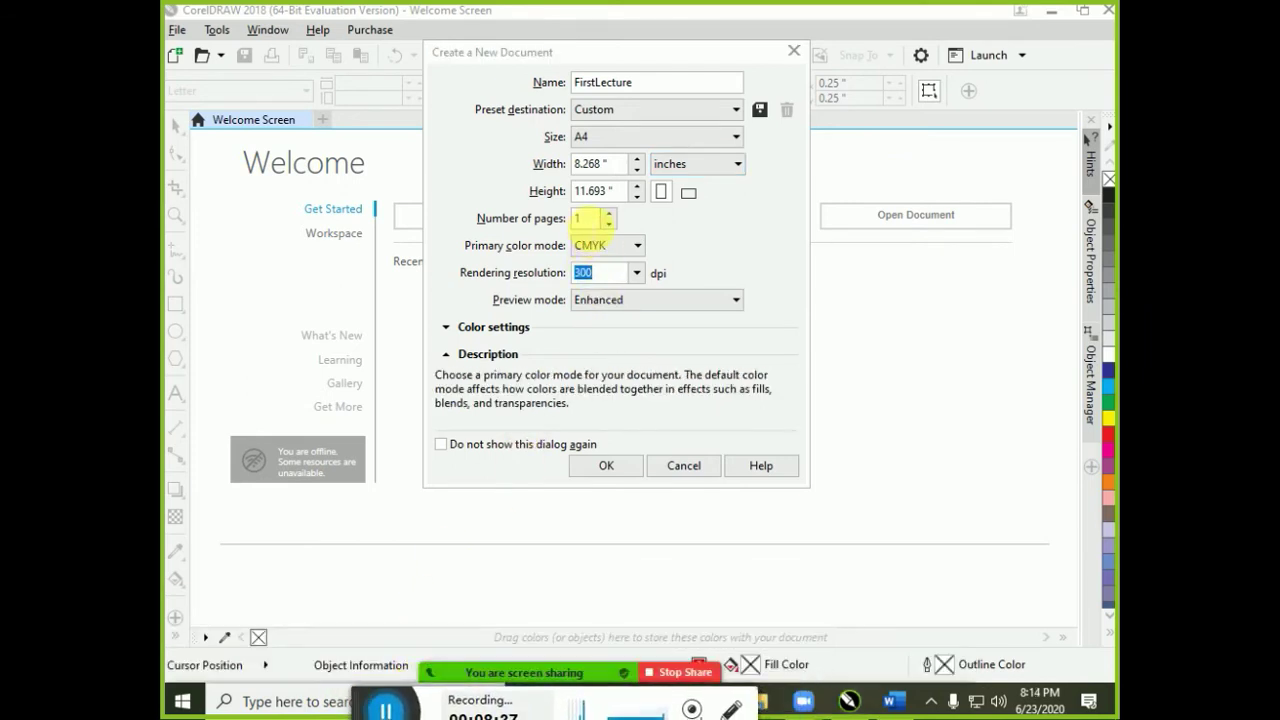
# Set the new document's primary color mode to RGB and check the rendering resolution option.
pyautogui.click(586, 219)
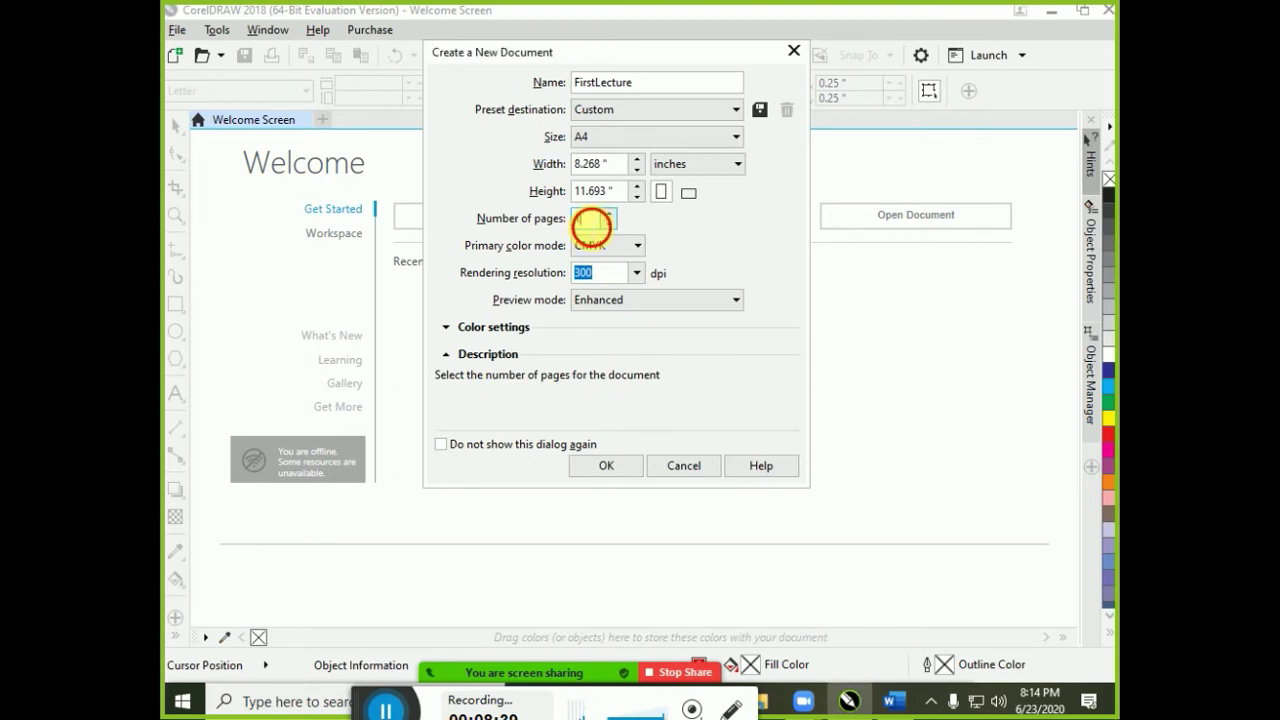
pyautogui.click(600, 250)
pyautogui.click(598, 270)
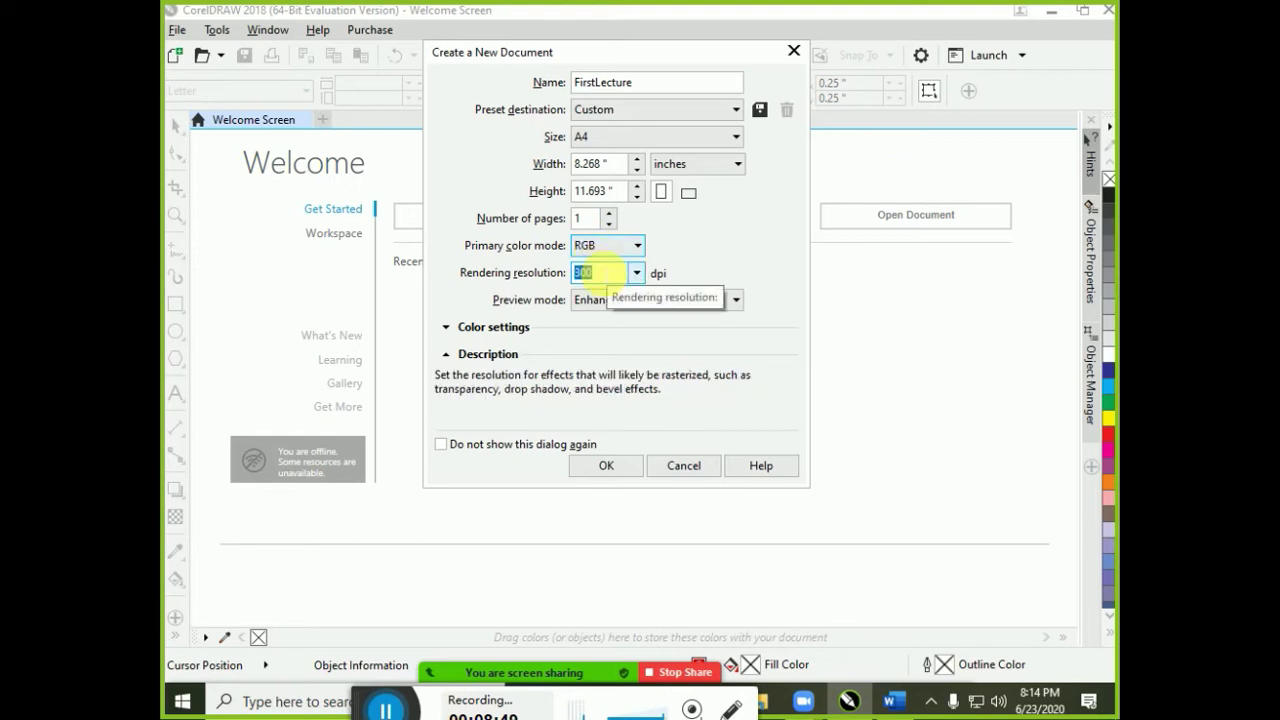
pyautogui.click(600, 246)
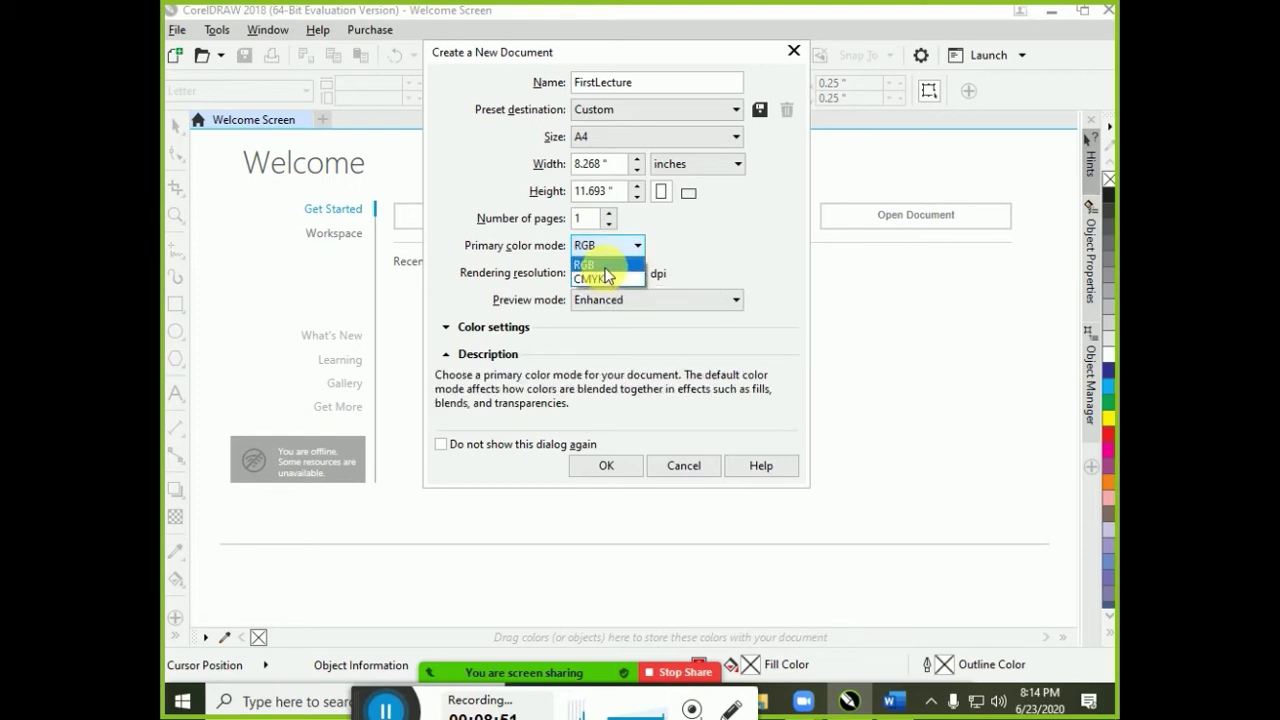
pyautogui.click(604, 266)
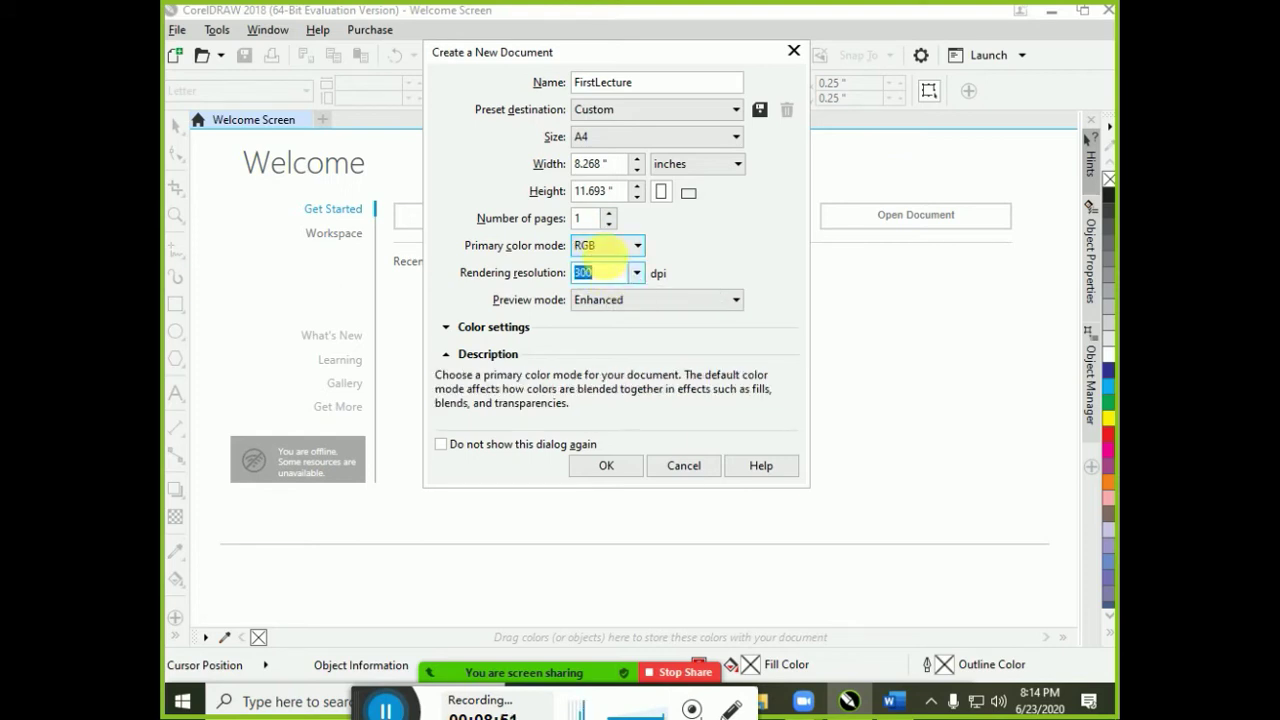
pyautogui.click(617, 258)
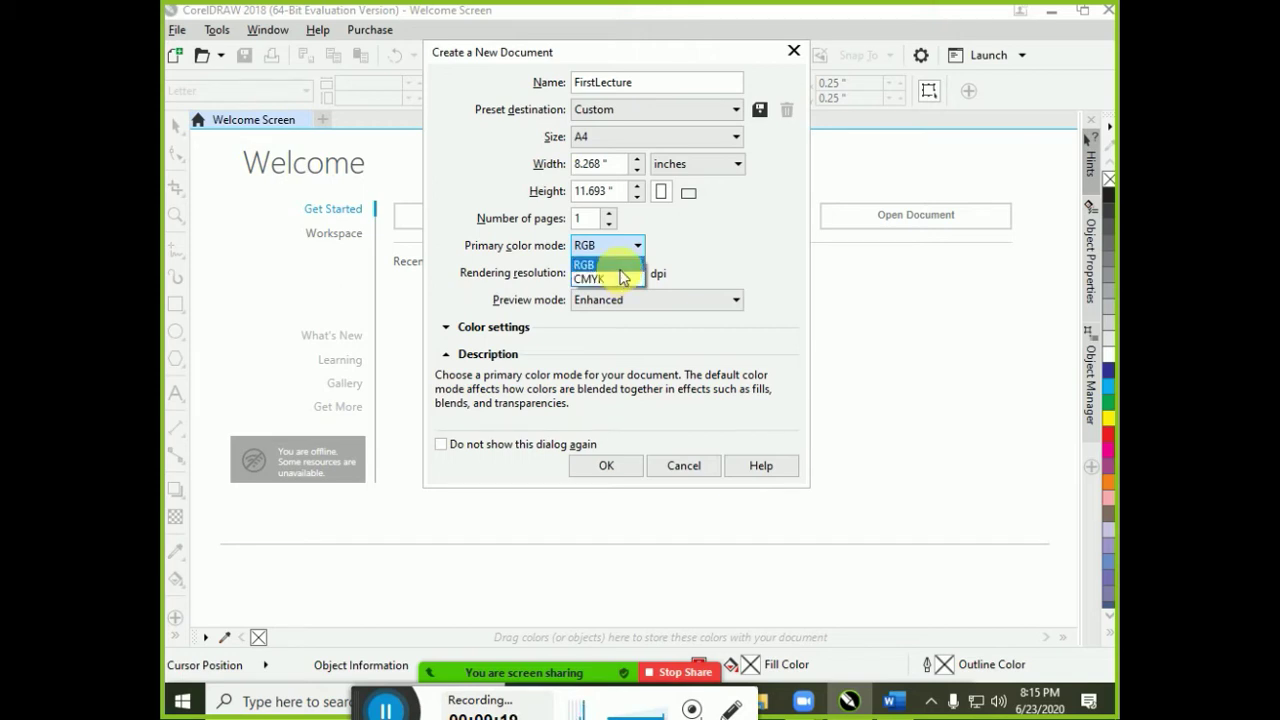
pyautogui.click(620, 266)
pyautogui.click(622, 273)
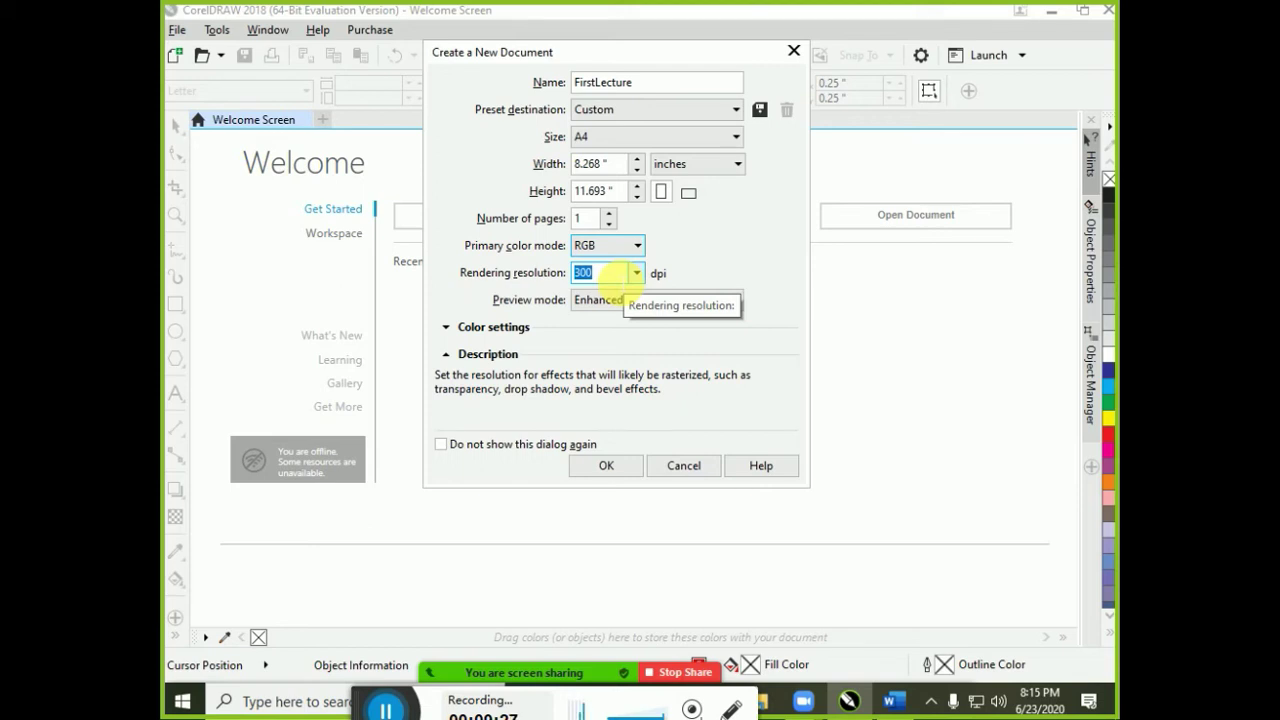
# Switch to the Word document, duplicate the upright rectangle below the Portrait line, and widen the copy into a square.
pyautogui.hotkey('alt', 'Tab')
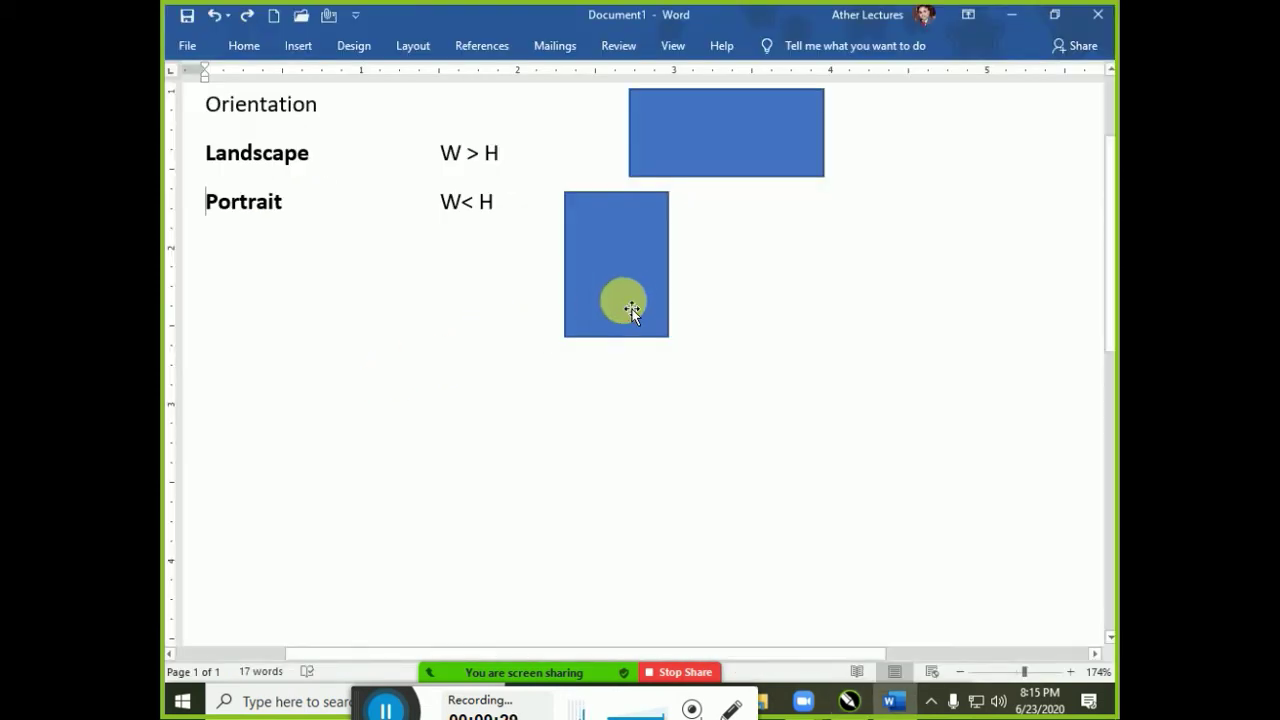
pyautogui.click(648, 255)
pyautogui.moveTo(648, 255); pyautogui.dragTo(477, 380)
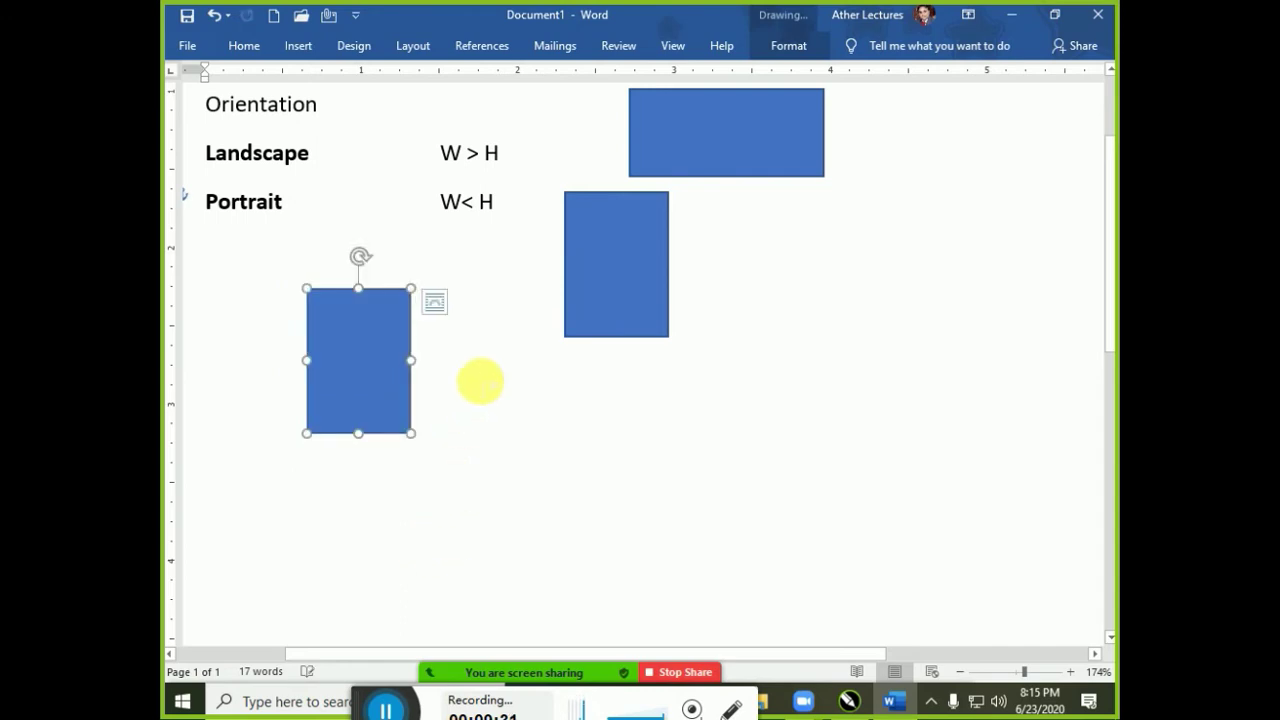
pyautogui.click(435, 301)
pyautogui.moveTo(380, 384); pyautogui.dragTo(504, 409)
# Open the square's shape formatting settings and look through its effects and its layout properties.
pyautogui.rightClick(466, 414)
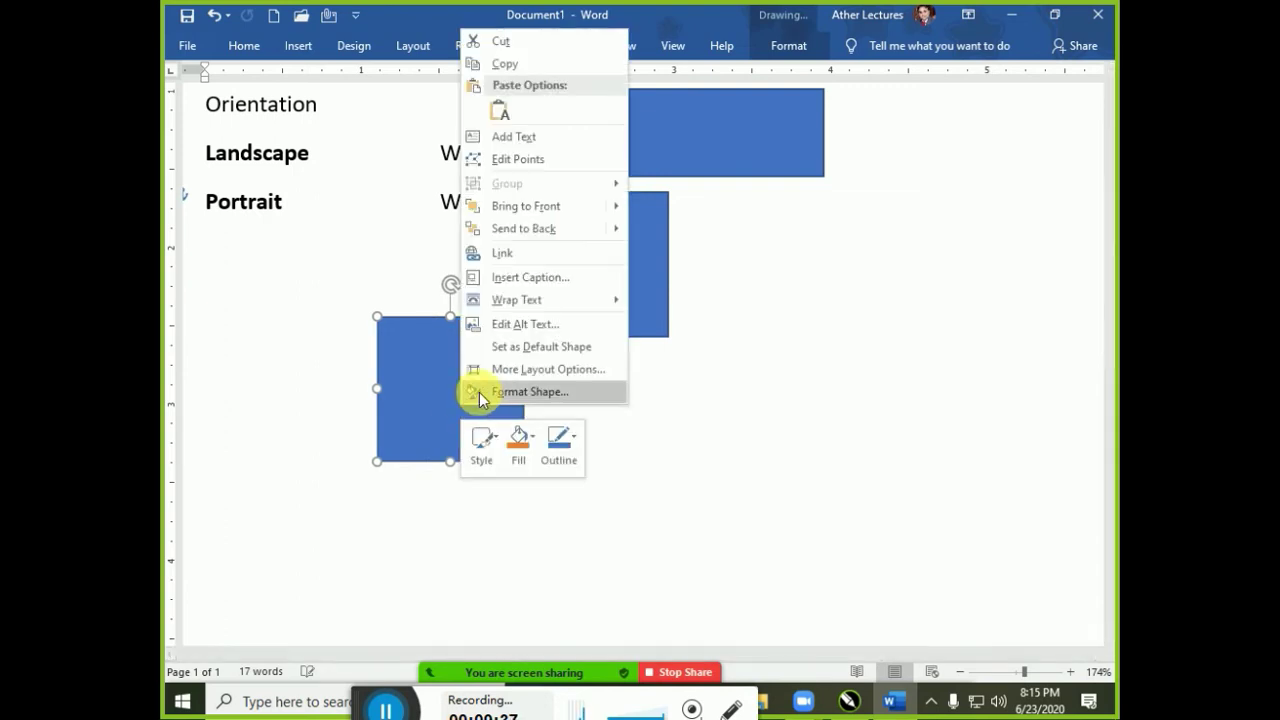
pyautogui.click(486, 393)
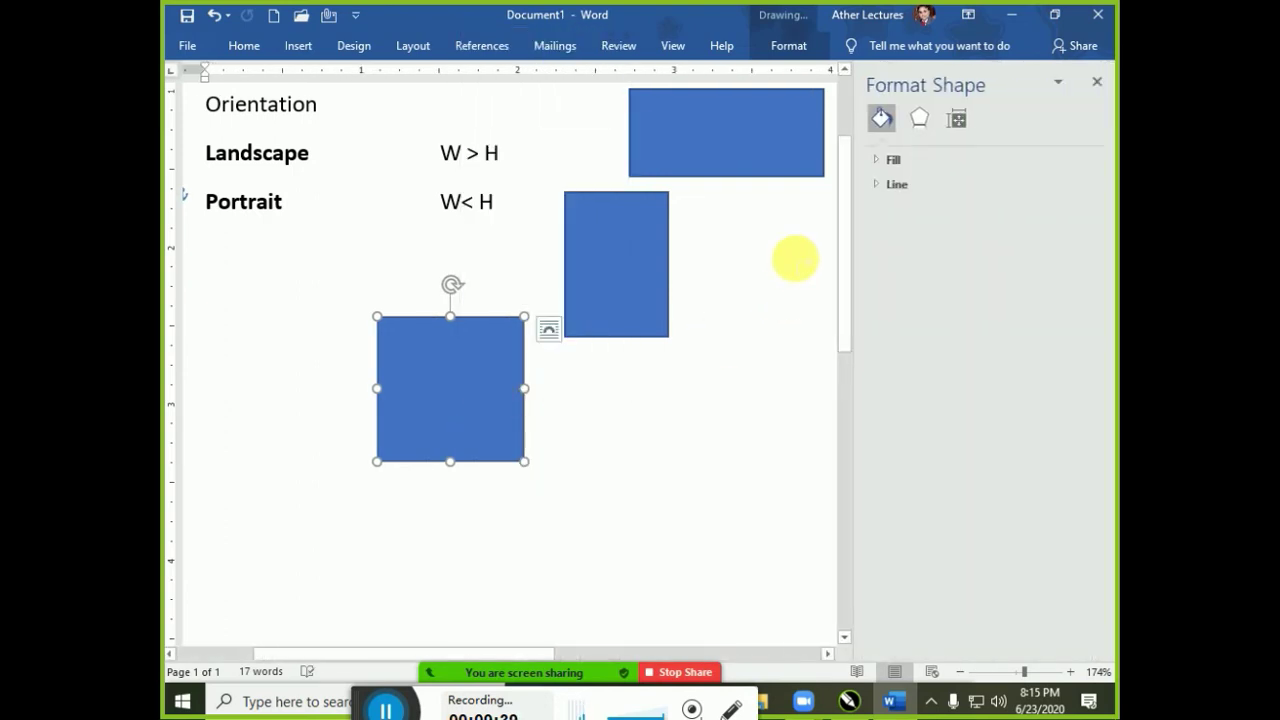
pyautogui.click(920, 119)
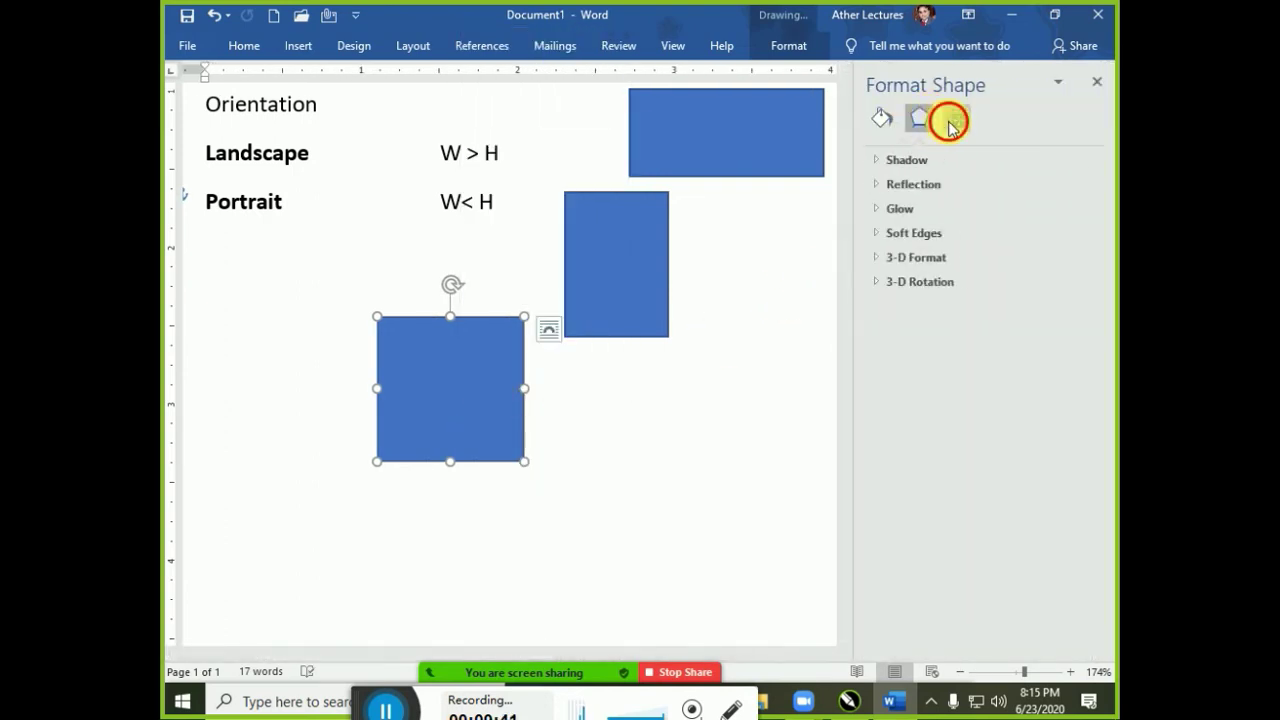
pyautogui.click(953, 119)
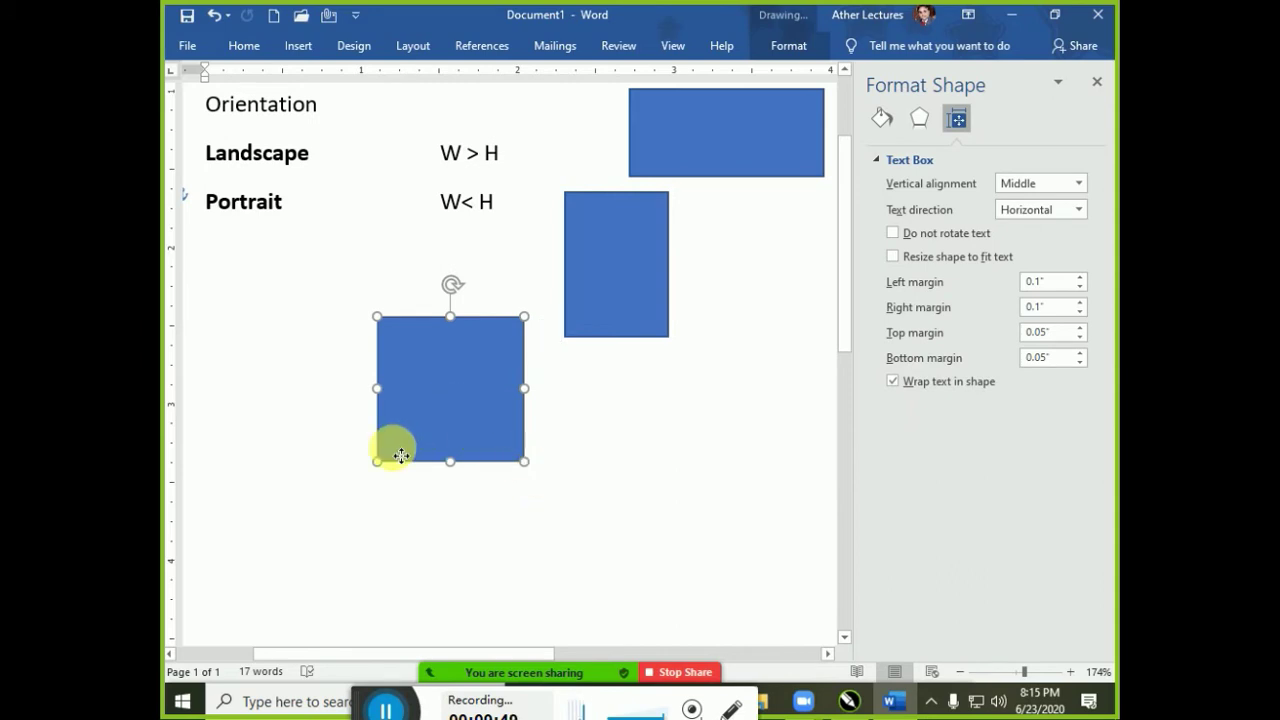
# Align the square with the text margin below Portrait and enlarge it to about 1 inch on each side.
pyautogui.moveTo(455, 405); pyautogui.dragTo(287, 346)
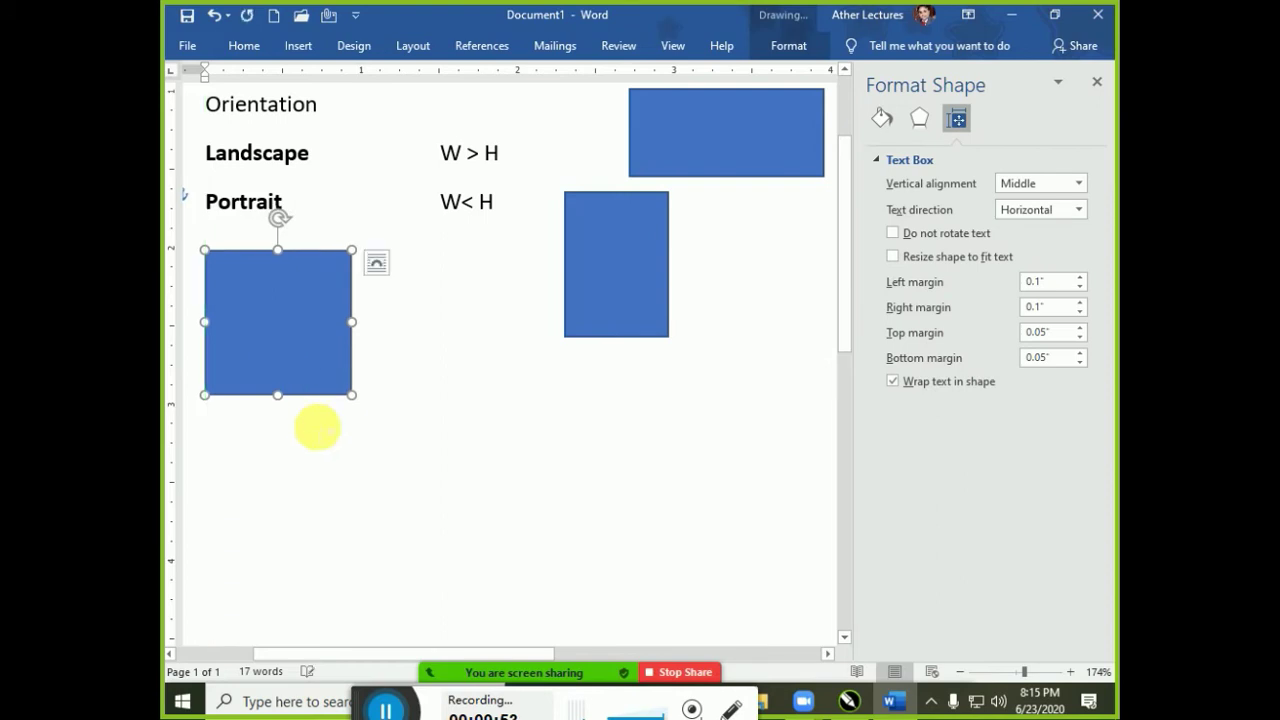
pyautogui.moveTo(277, 395); pyautogui.dragTo(277, 404)
pyautogui.moveTo(363, 333); pyautogui.dragTo(361, 326)
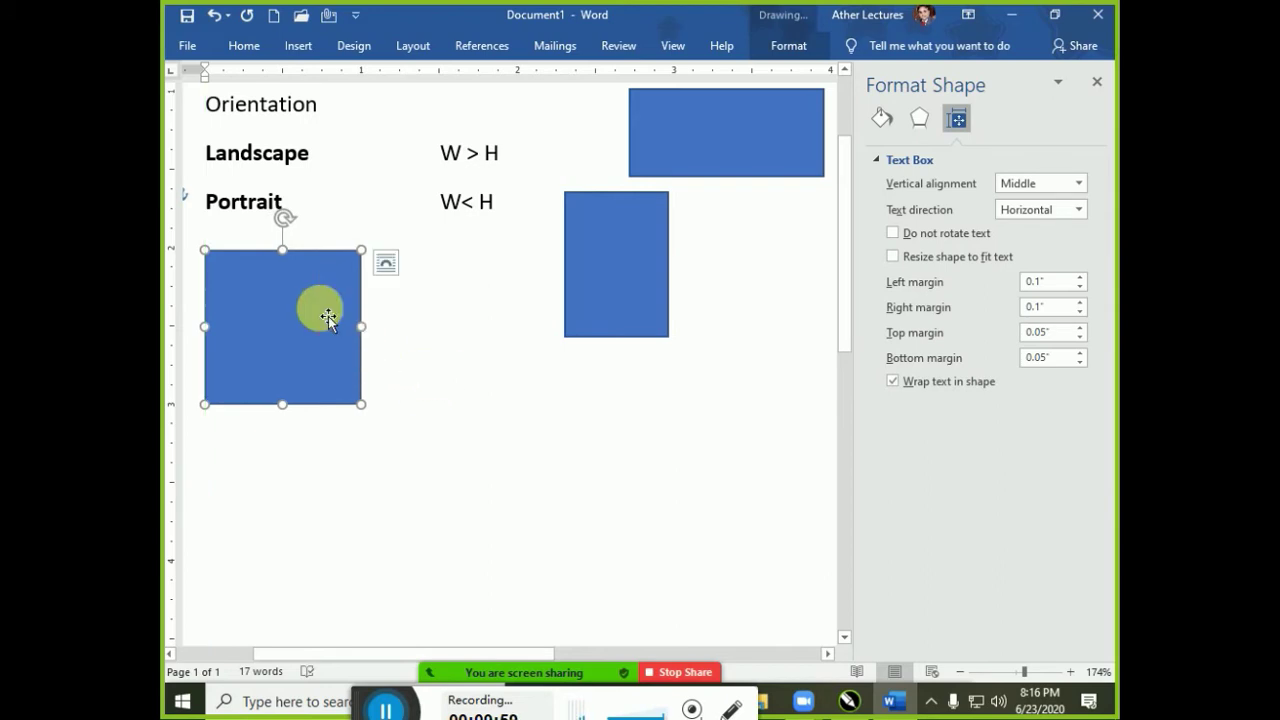
pyautogui.click(284, 333)
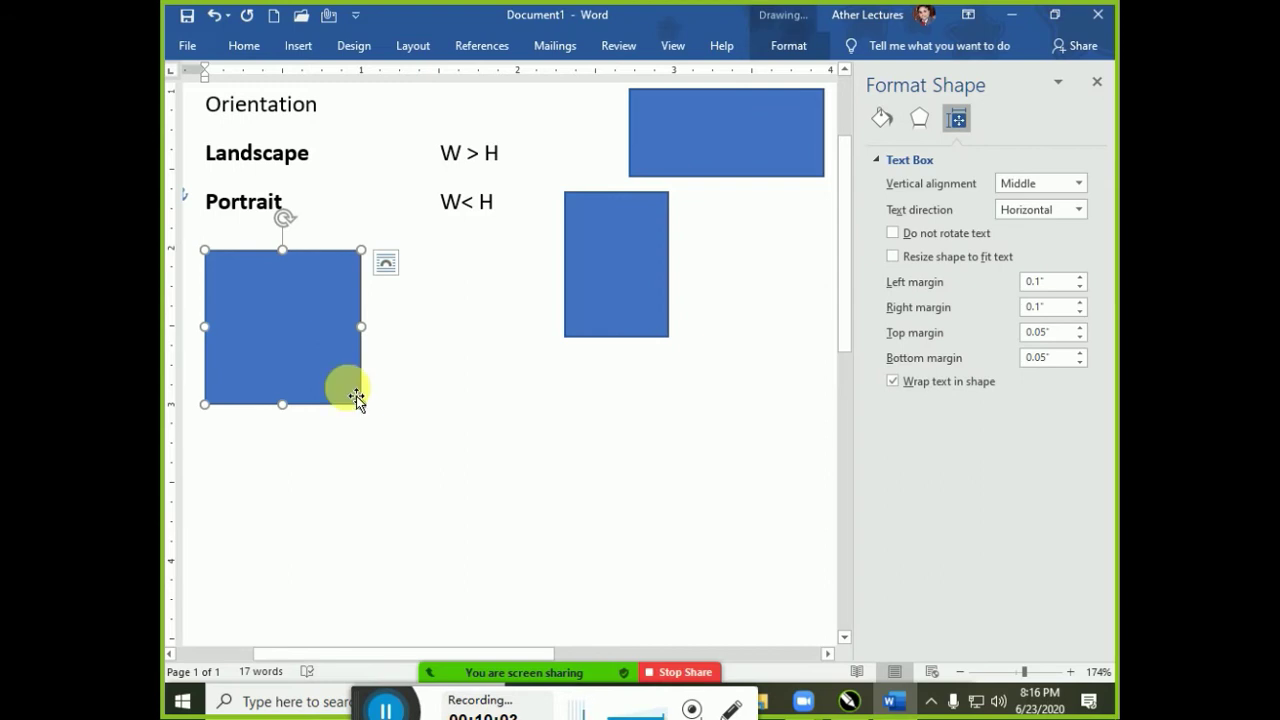
# Switch between CorelDRAW and Word to compare the rendering resolution setting in dpi with the drawn square.
pyautogui.hotkey('alt', 'Tab')
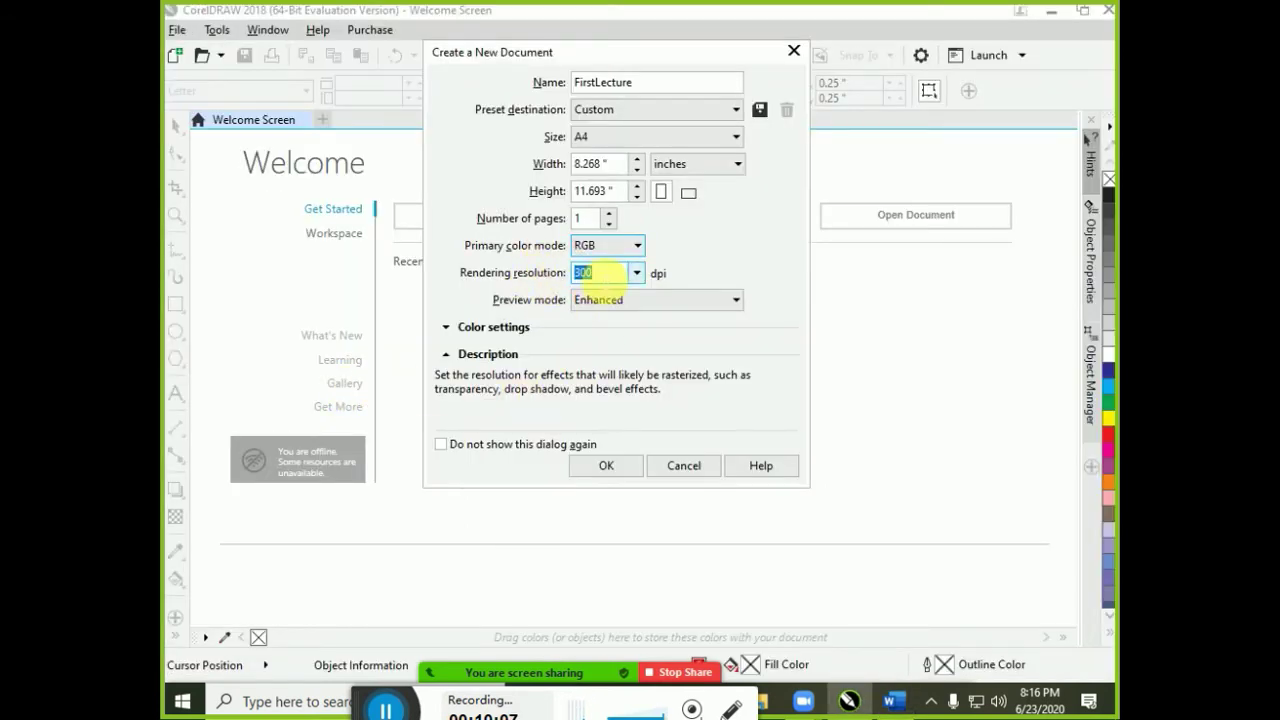
pyautogui.hotkey('alt', 'Tab')
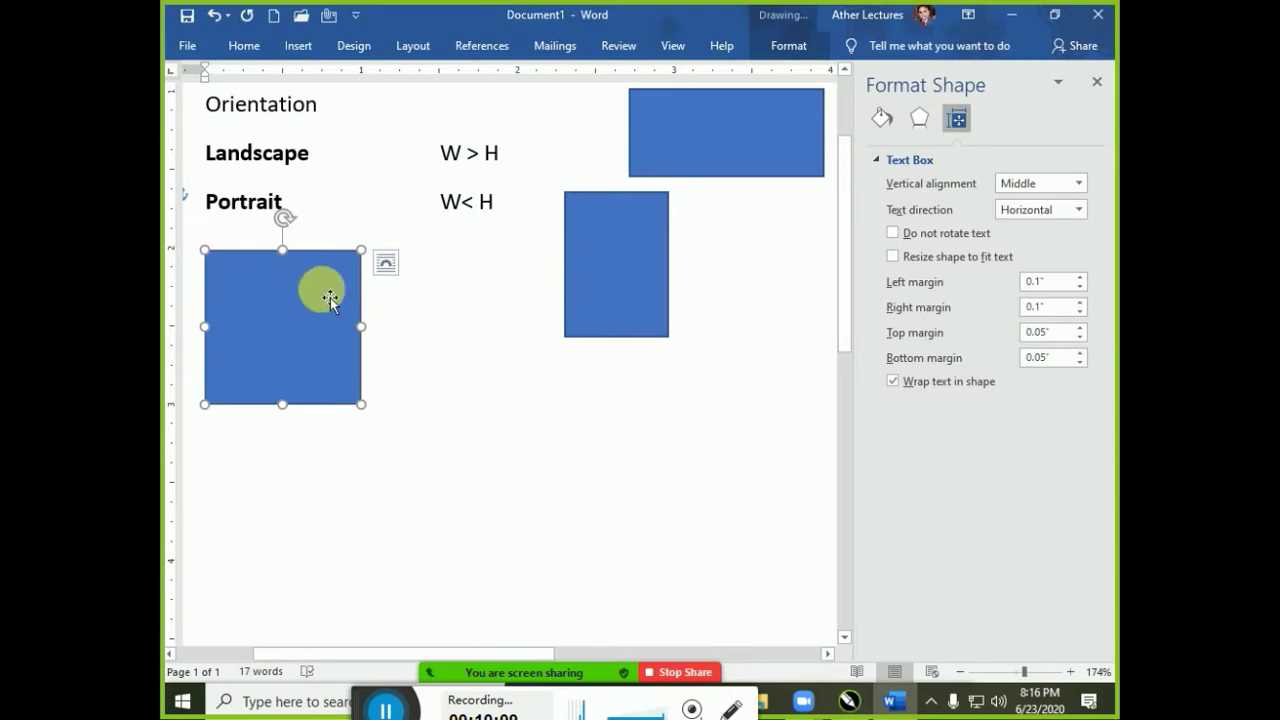
pyautogui.hotkey('alt', 'Tab')
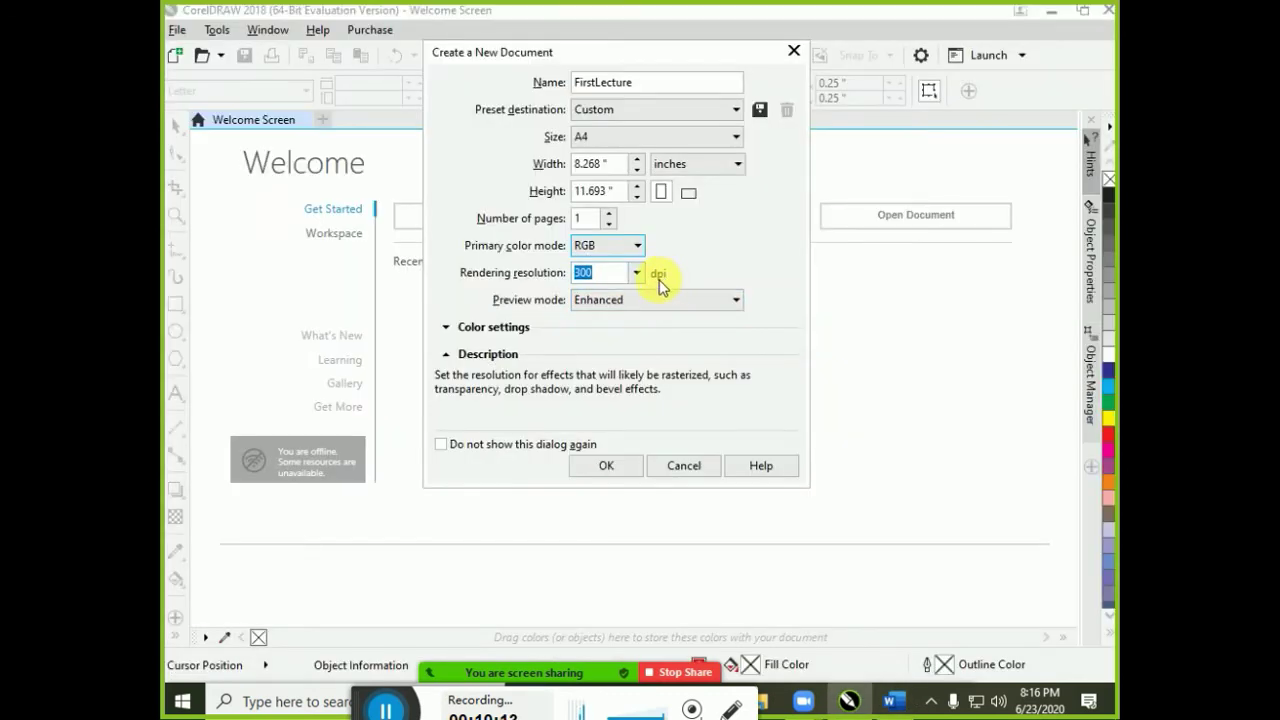
# Switch to the Word document and add the line Dpi with the explanation Dot per inch below the square.
pyautogui.click(905, 708)
pyautogui.click(905, 708)
pyautogui.click(905, 708)
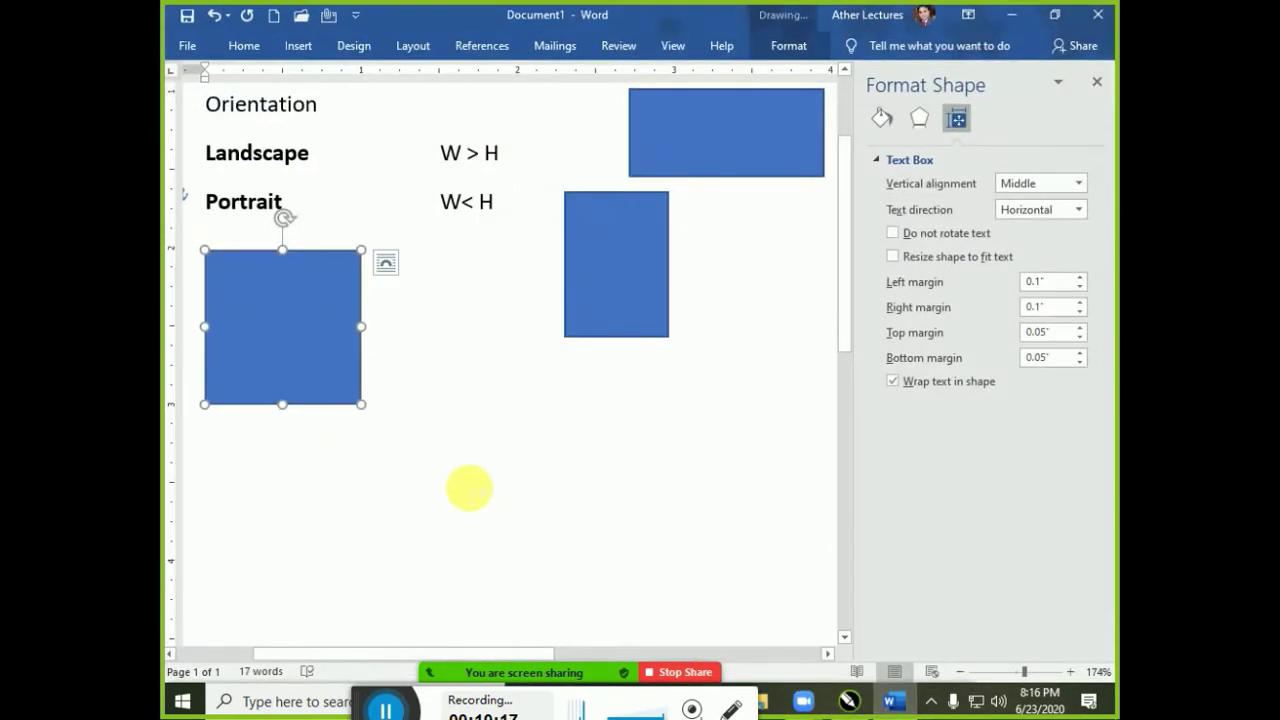
pyautogui.click(277, 470)
pyautogui.doubleClick(250, 468)
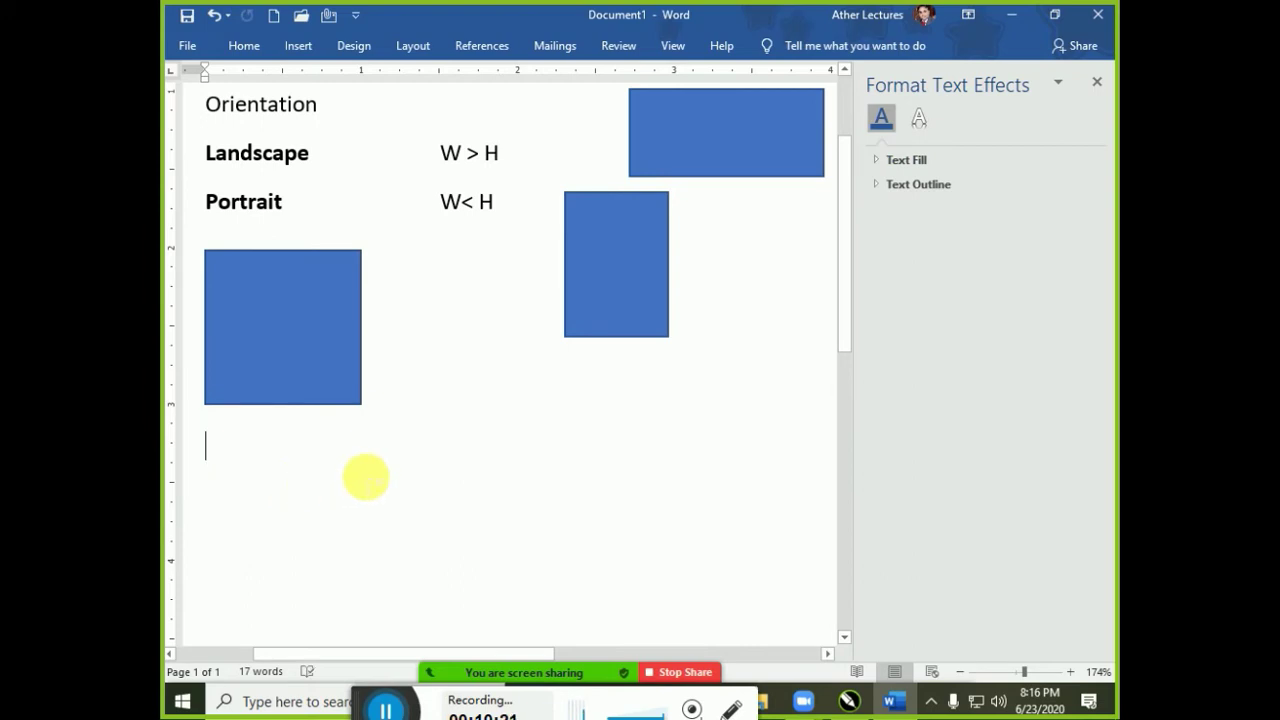
pyautogui.write('Dpi')
pyautogui.press('Tab')
pyautogui.press('Tab')
pyautogui.write('D')
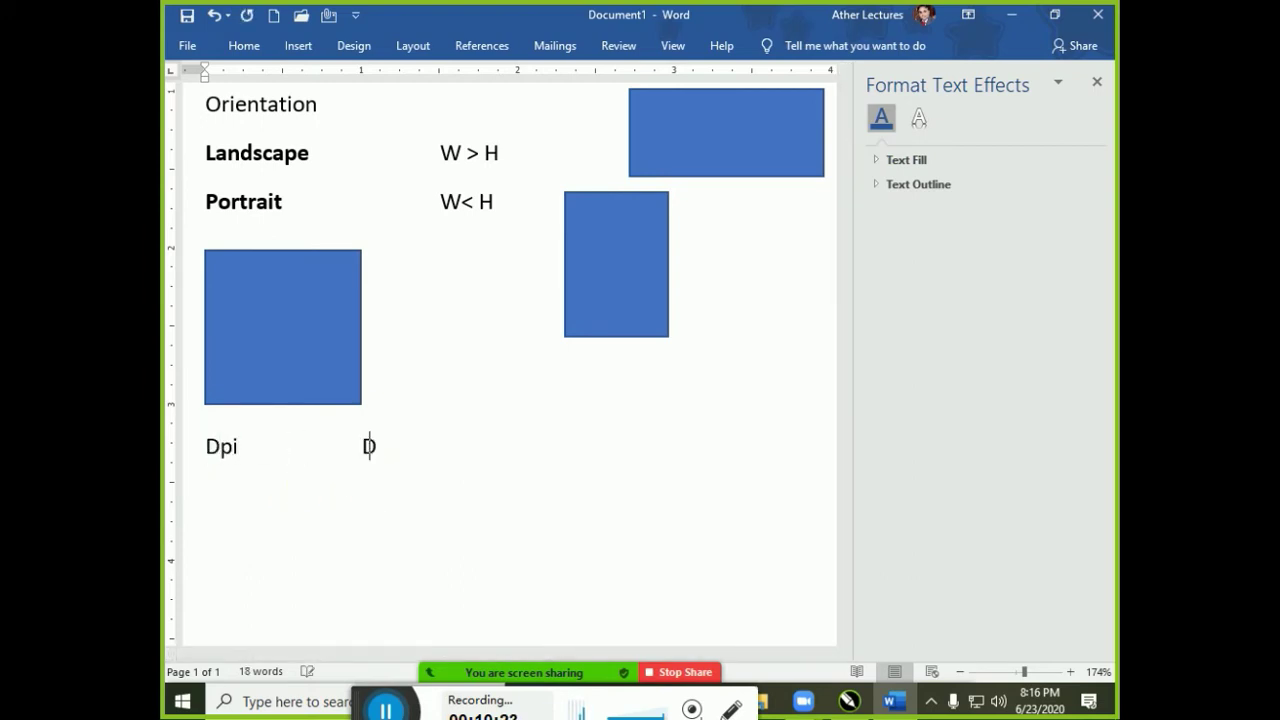
pyautogui.write('ot per inch')
pyautogui.press('Return')
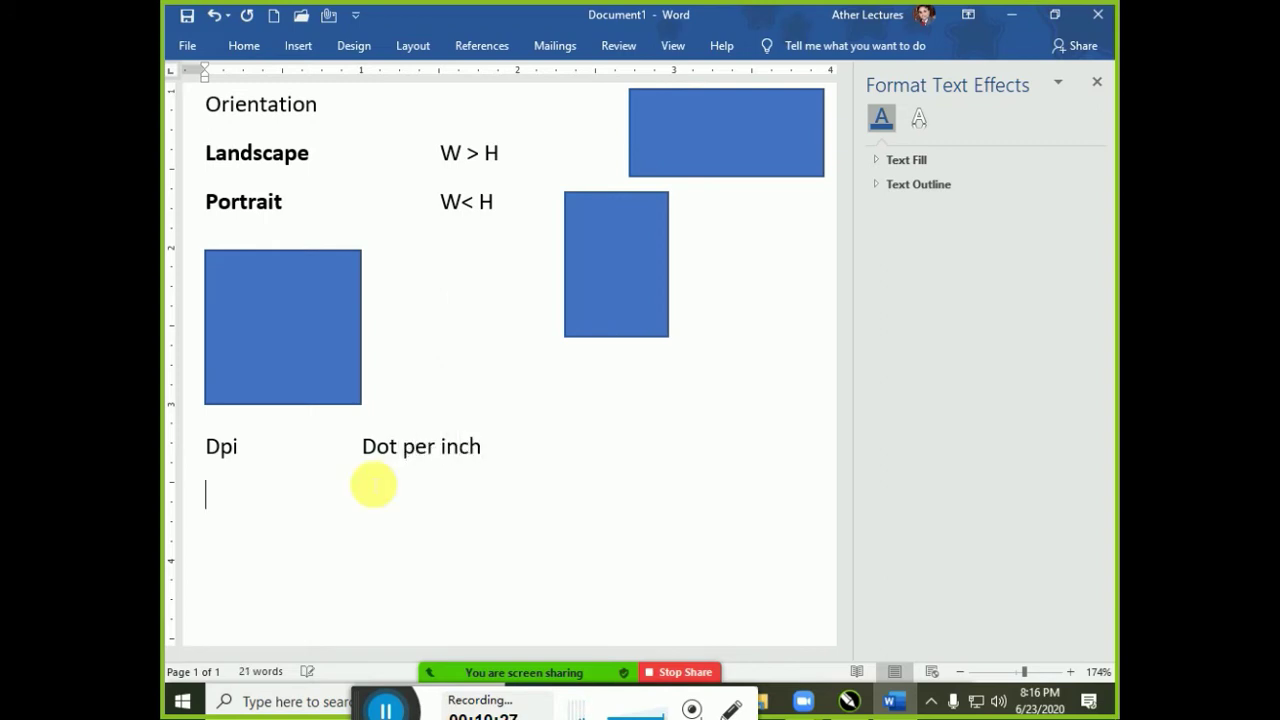
# Add the line PPi with the explanation pixel per inch below the Dpi line, correcting the misspelled word to pixel.
pyautogui.write('PPi')
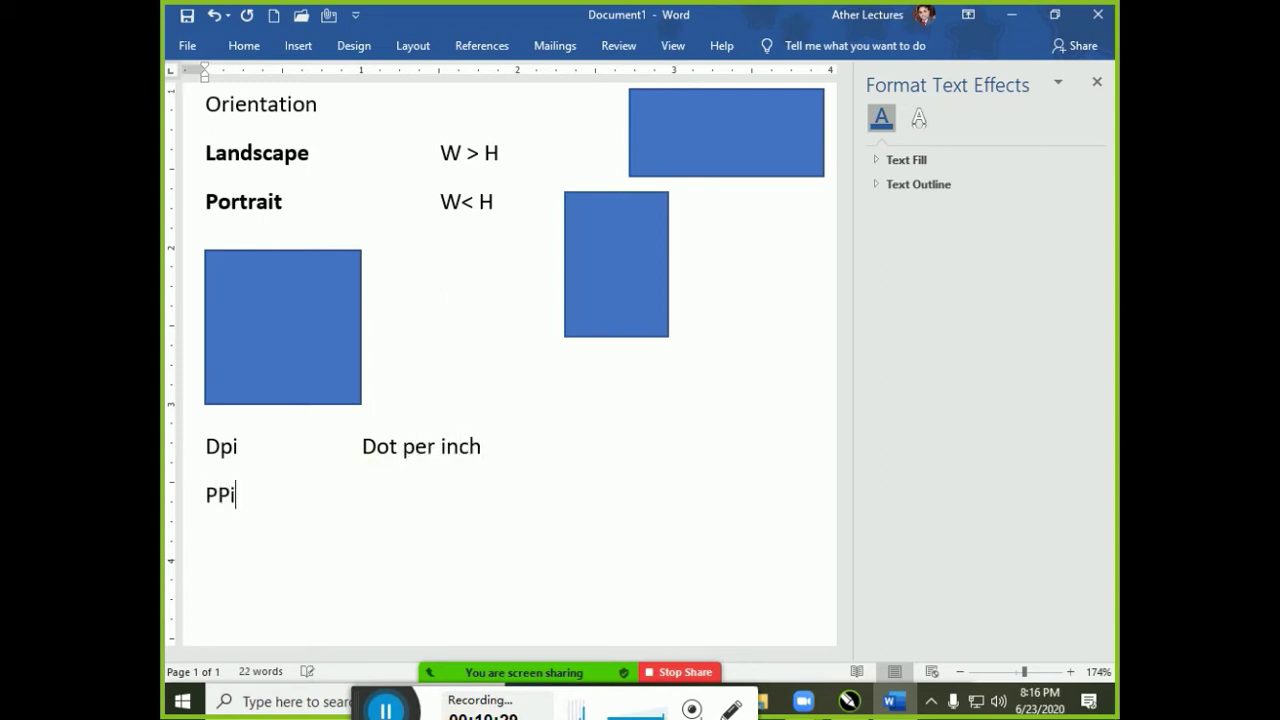
pyautogui.press('Tab')
pyautogui.press('Tab')
pyautogui.write('pixcel')
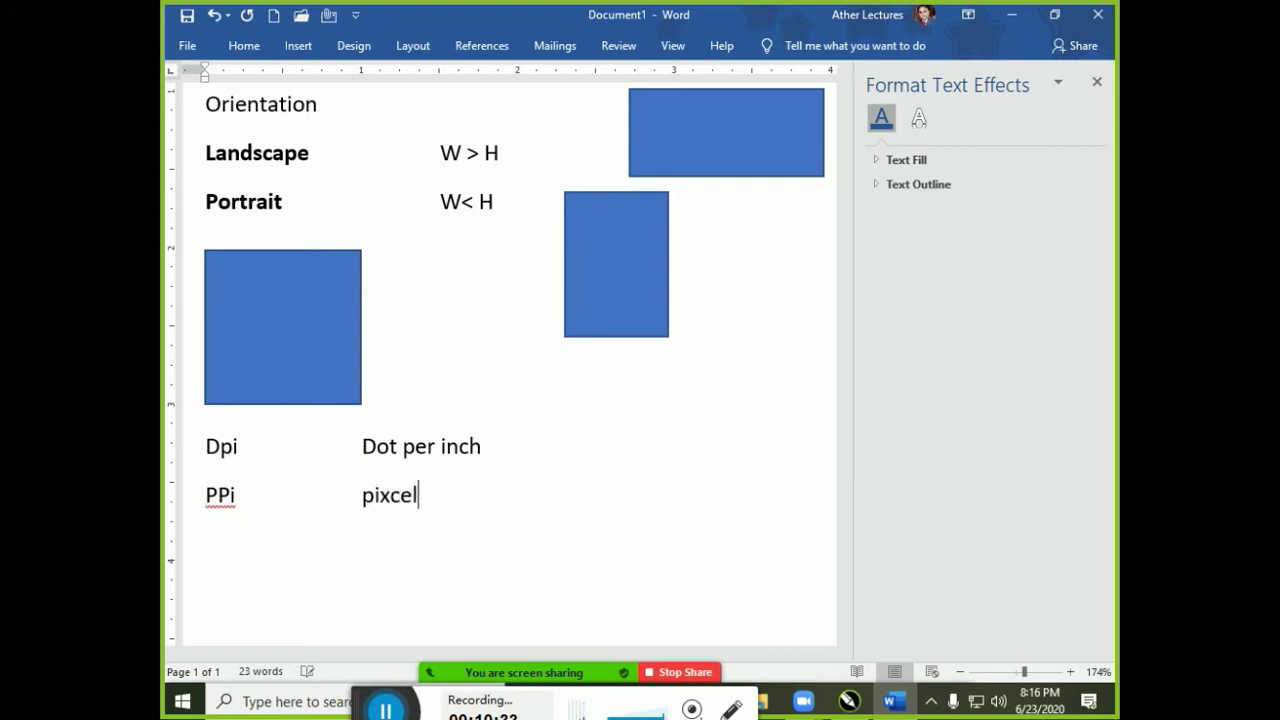
pyautogui.write(' per inch')
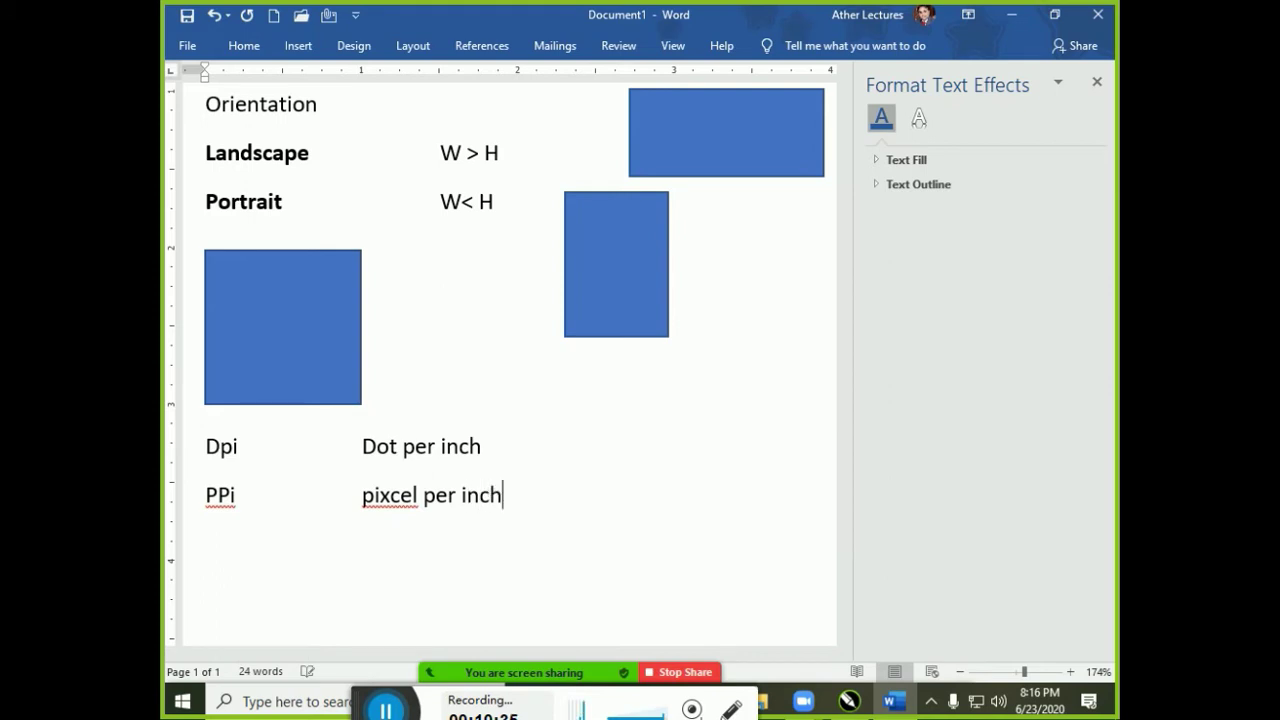
pyautogui.rightClick(367, 497)
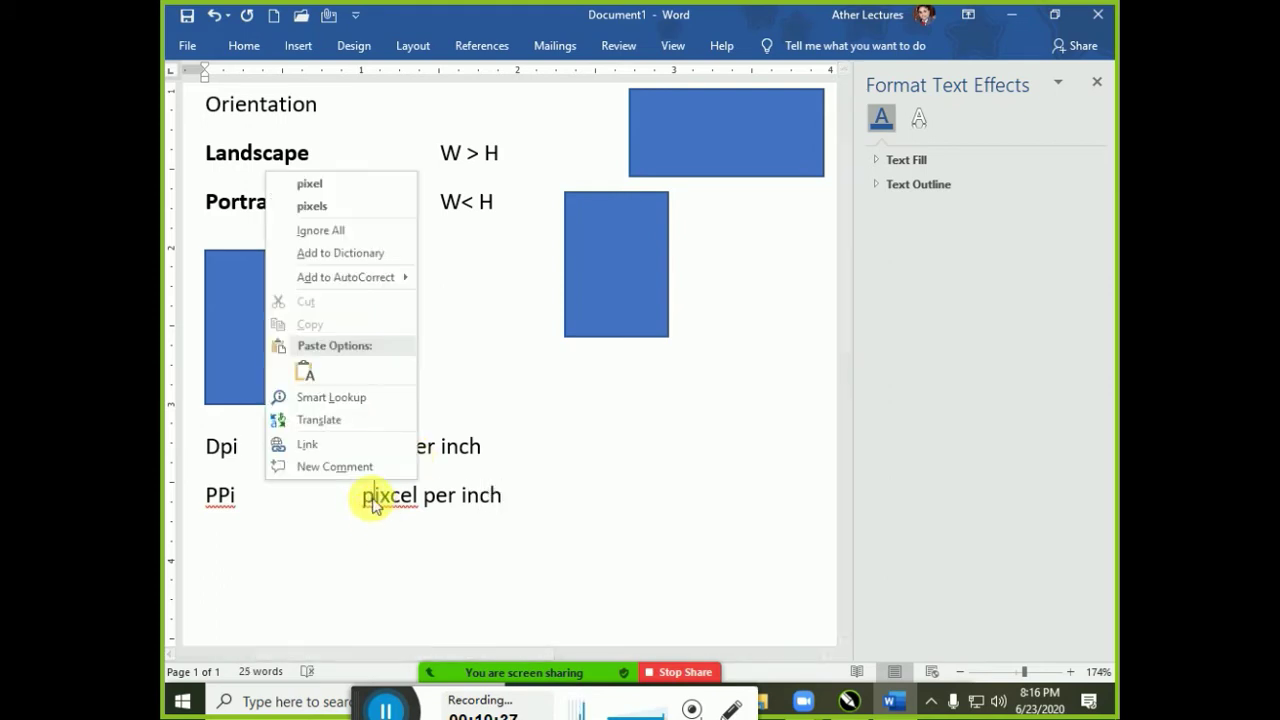
pyautogui.click(310, 184)
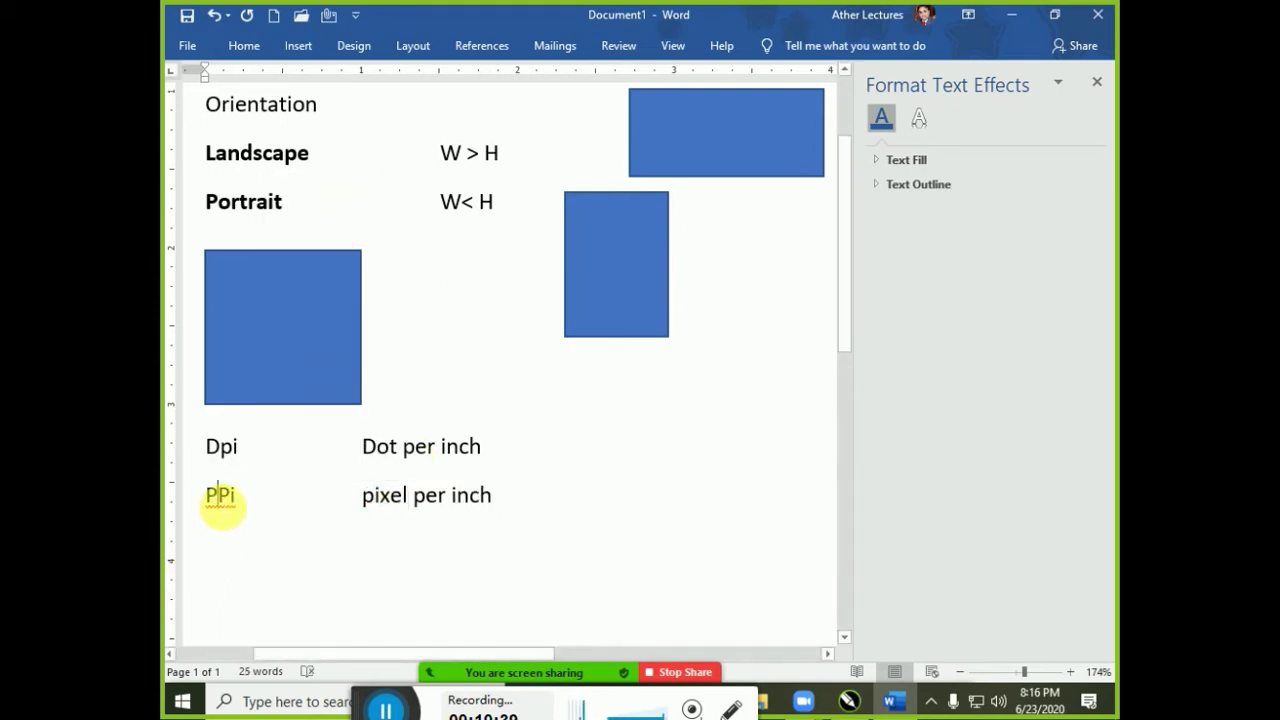
# Change the letter case of the two abbreviations to PPI in all capitals and dpi in all lowercase.
pyautogui.rightClick(220, 497)
pyautogui.click(220, 497)
pyautogui.doubleClick(220, 497)
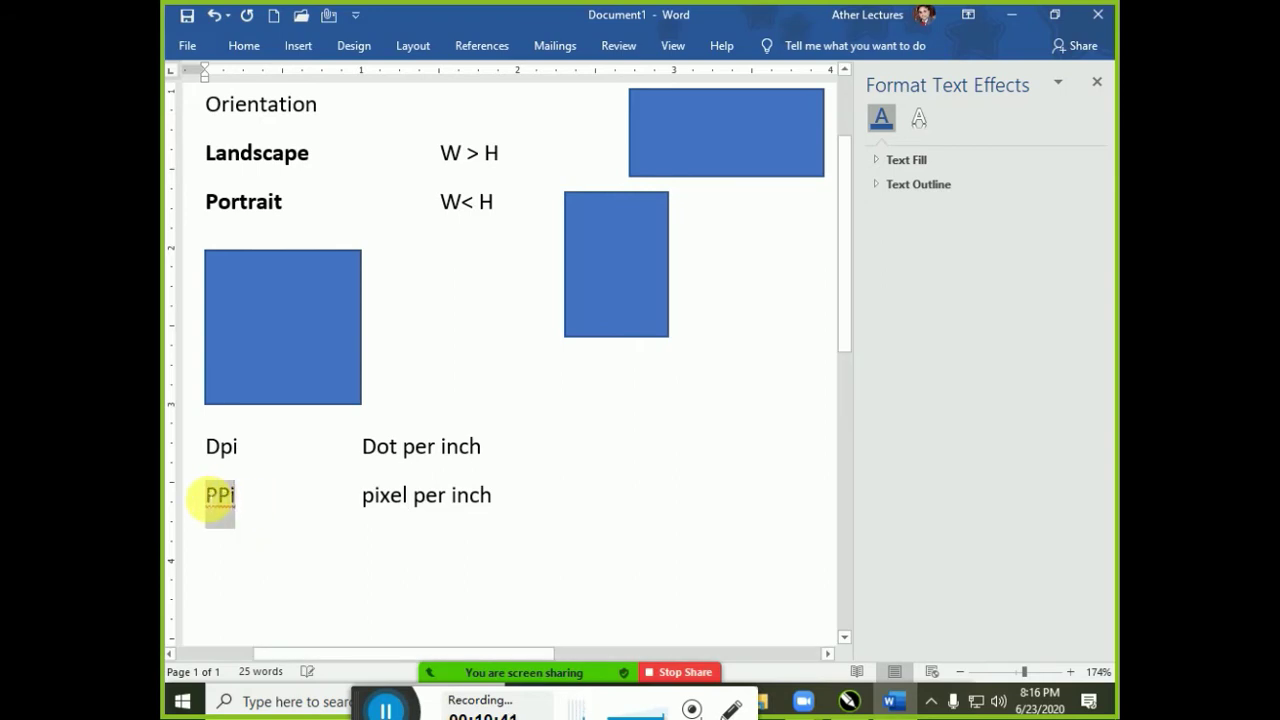
pyautogui.hotkey('shift', 'F3')
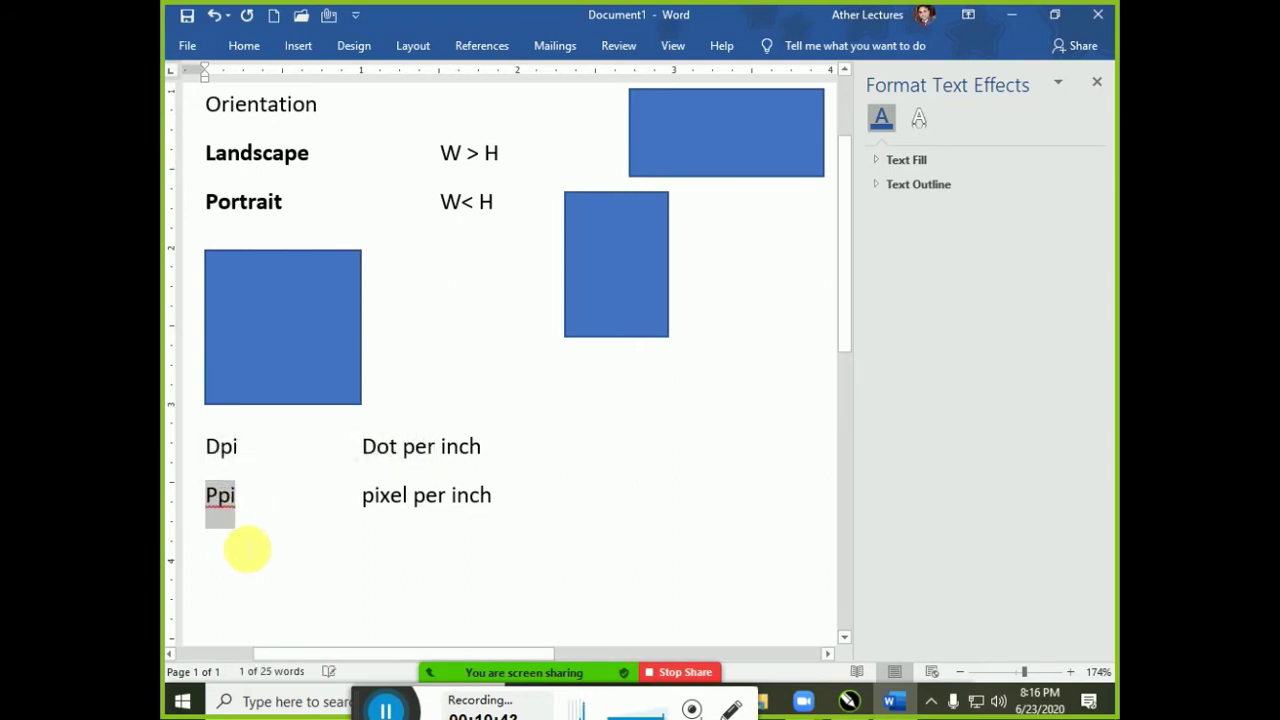
pyautogui.hotkey('shift', 'F3')
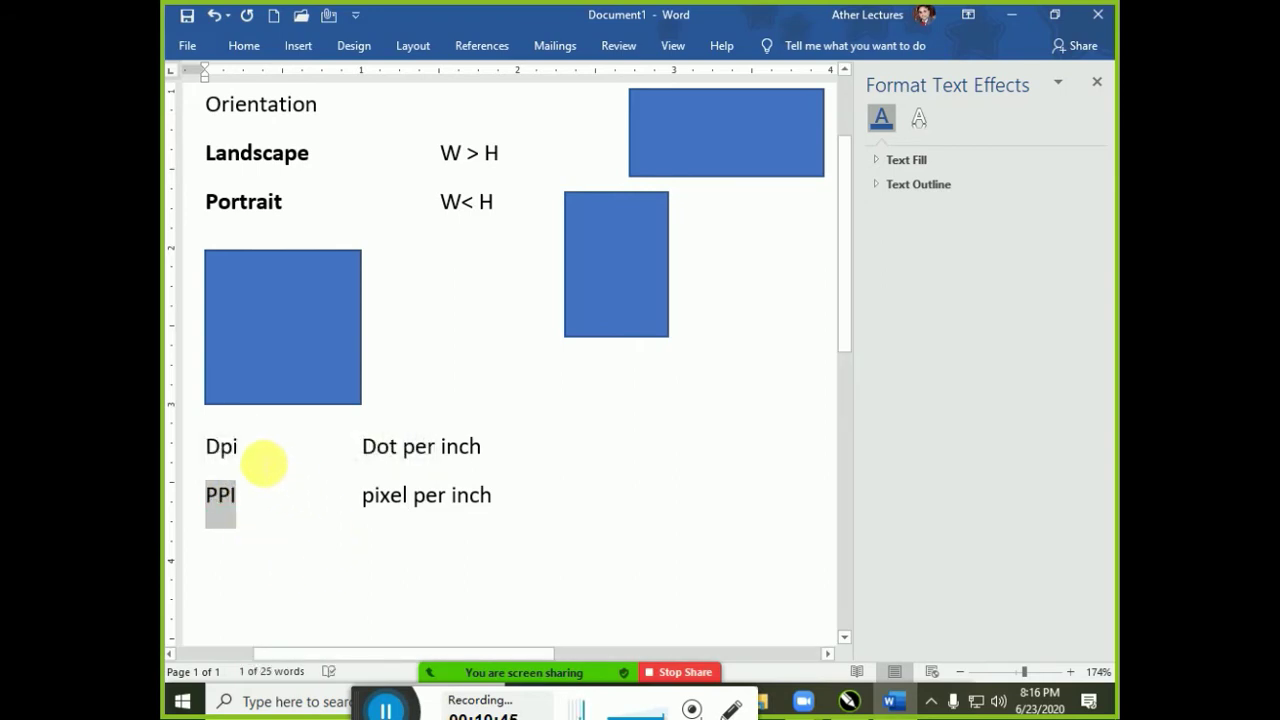
pyautogui.doubleClick(220, 447)
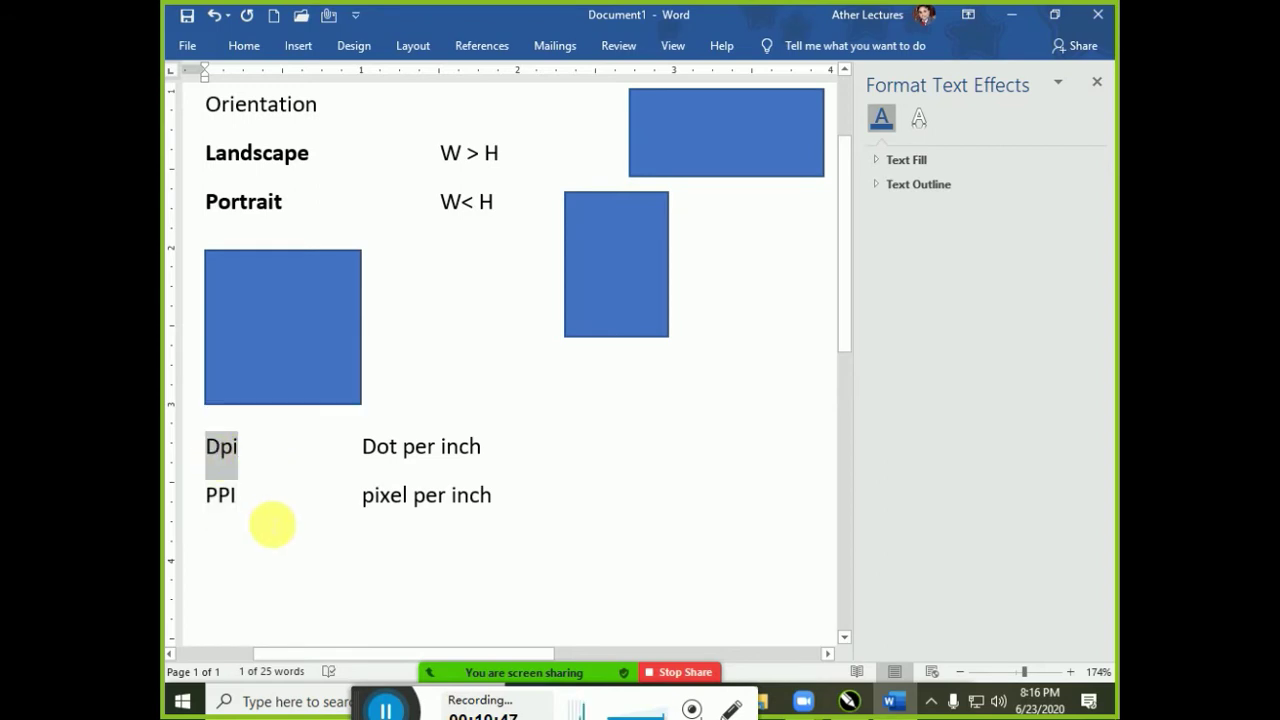
pyautogui.hotkey('shift', 'F3')
pyautogui.hotkey('shift', 'F3')
pyautogui.click(549, 455)
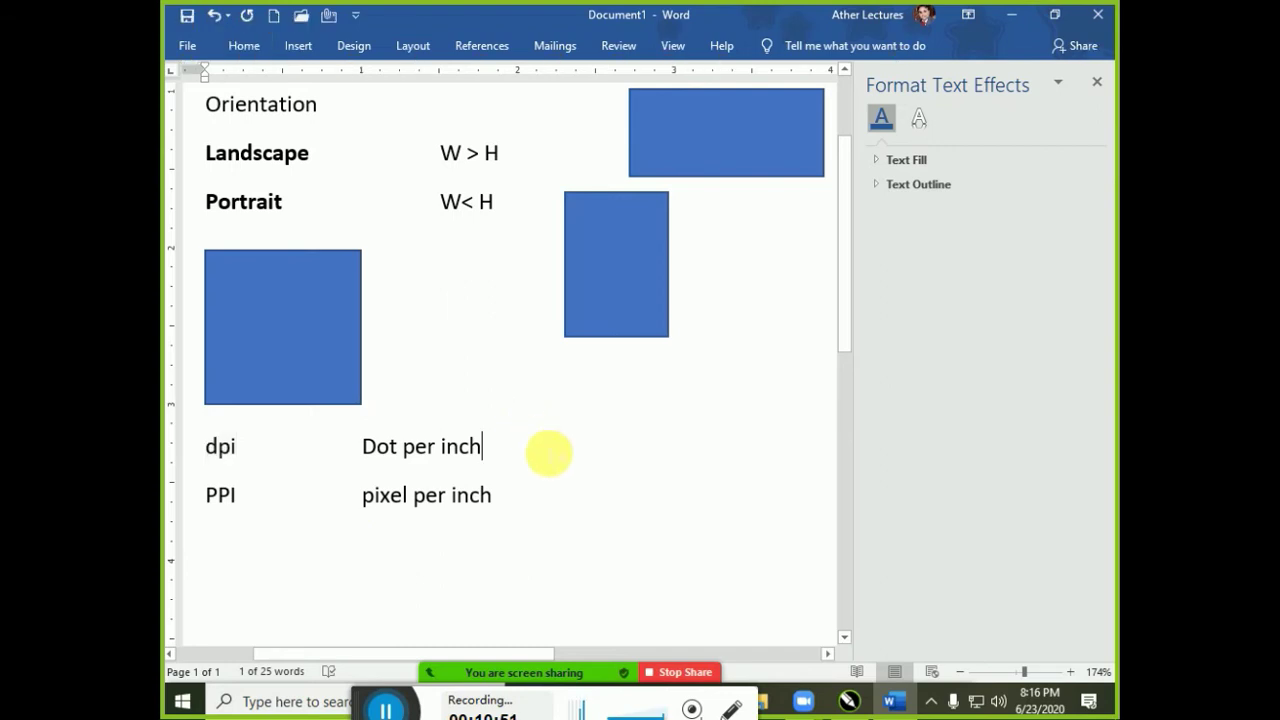
# Start a single new empty line directly below the PPI line, with blank page space in view beneath it.
pyautogui.press('Down')
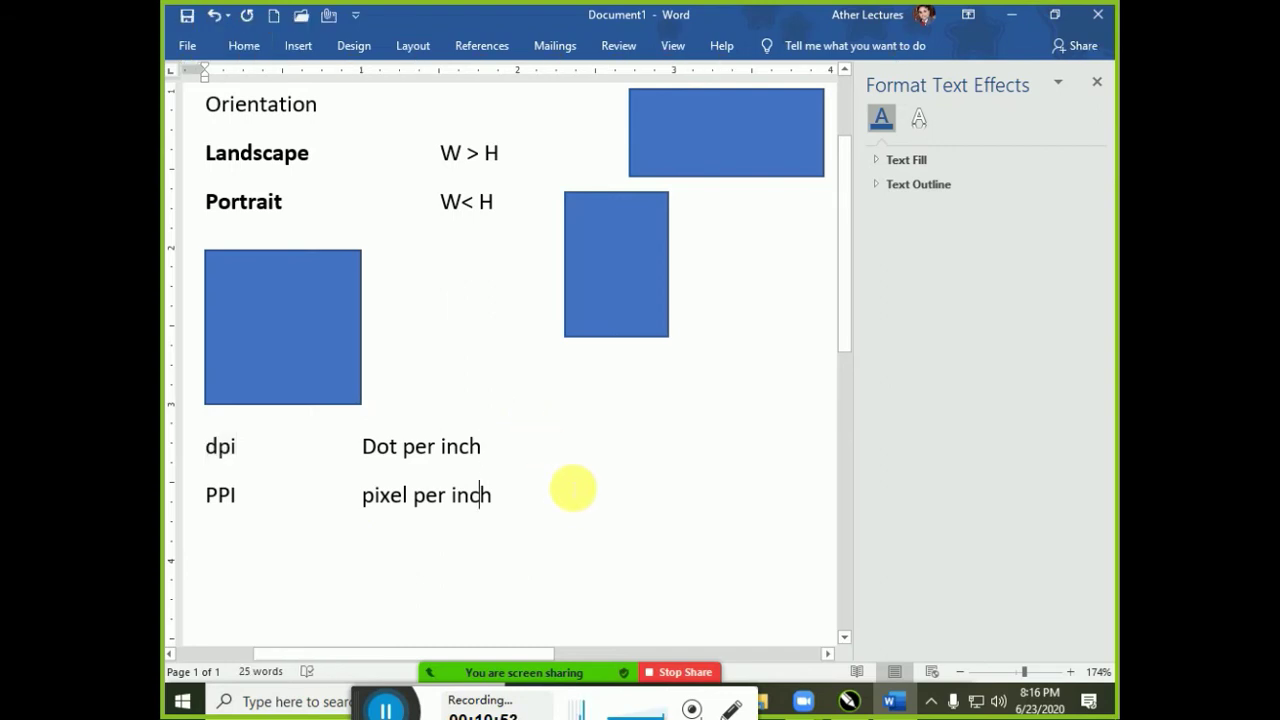
pyautogui.press('End')
pyautogui.press('Return')
pyautogui.press('Return')
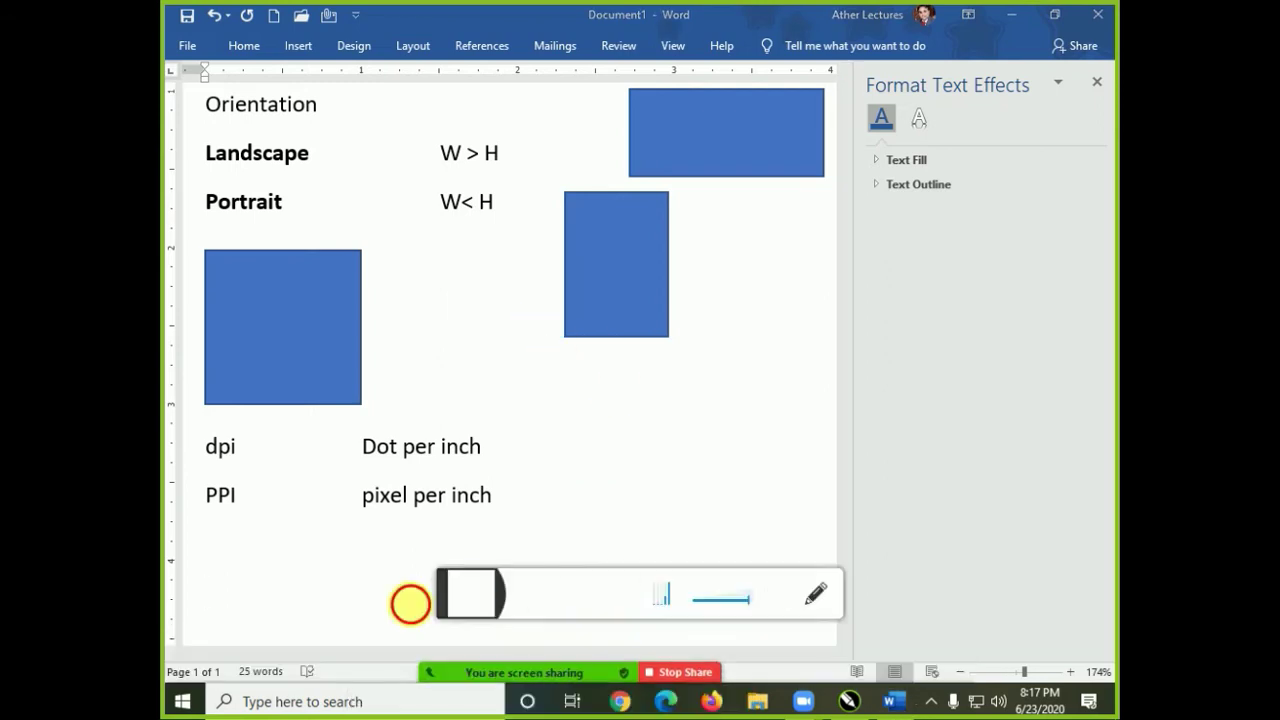
pyautogui.moveTo(443, 580); pyautogui.dragTo(377, 702)
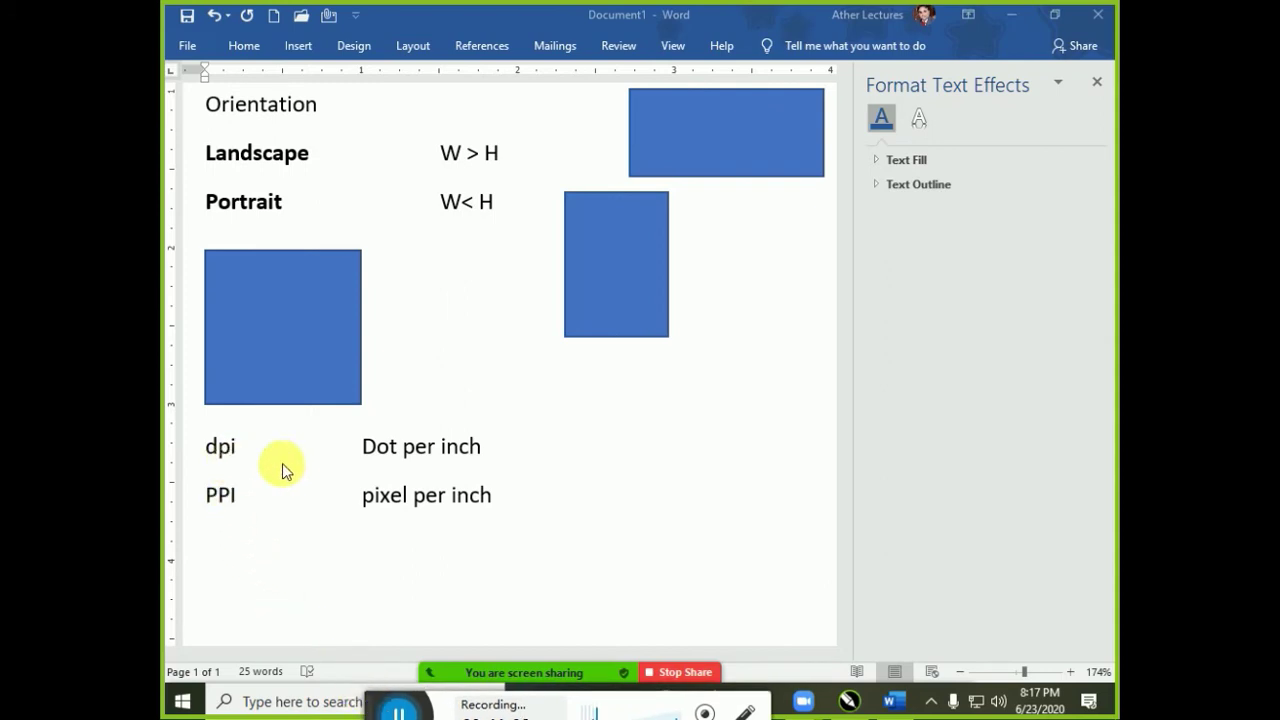
pyautogui.click(247, 567)
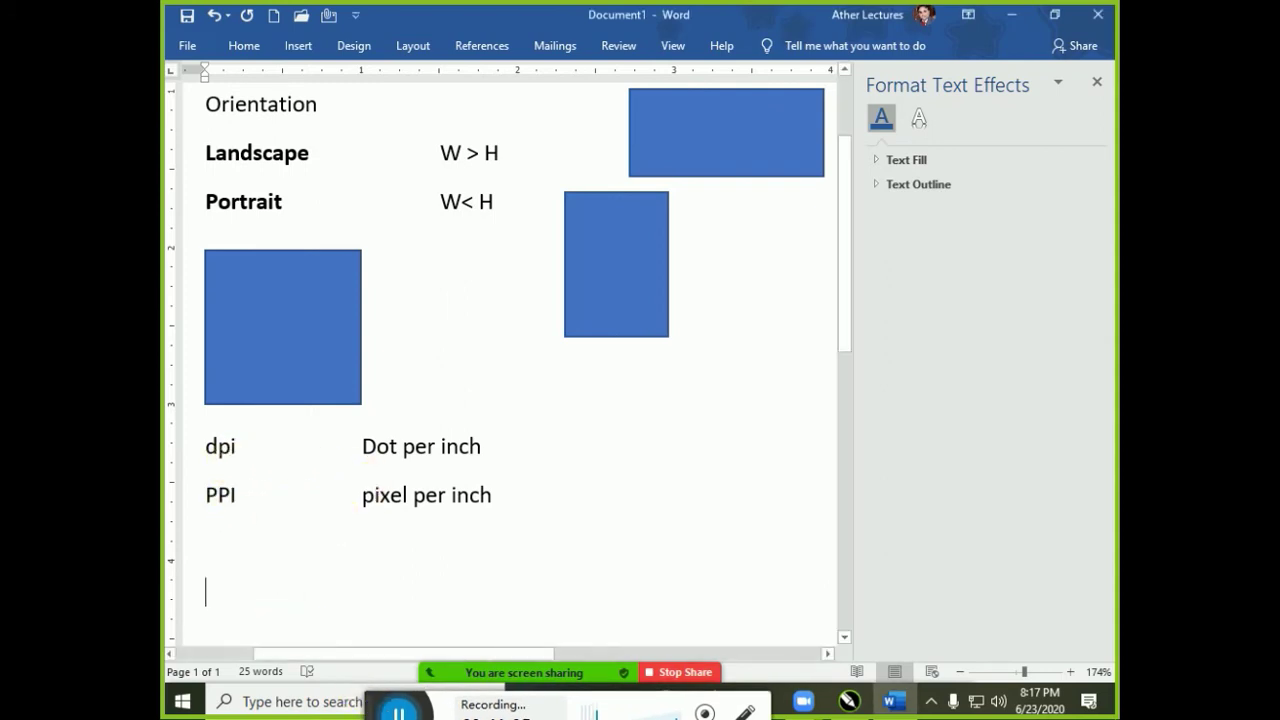
pyautogui.press('Return')
pyautogui.press('Return')
pyautogui.press('Return')
pyautogui.press('Return')
pyautogui.press('Return')
pyautogui.press('BackSpace')
pyautogui.press('BackSpace')
pyautogui.press('BackSpace')
pyautogui.press('BackSpace')
pyautogui.press('BackSpace')
pyautogui.press('BackSpace')
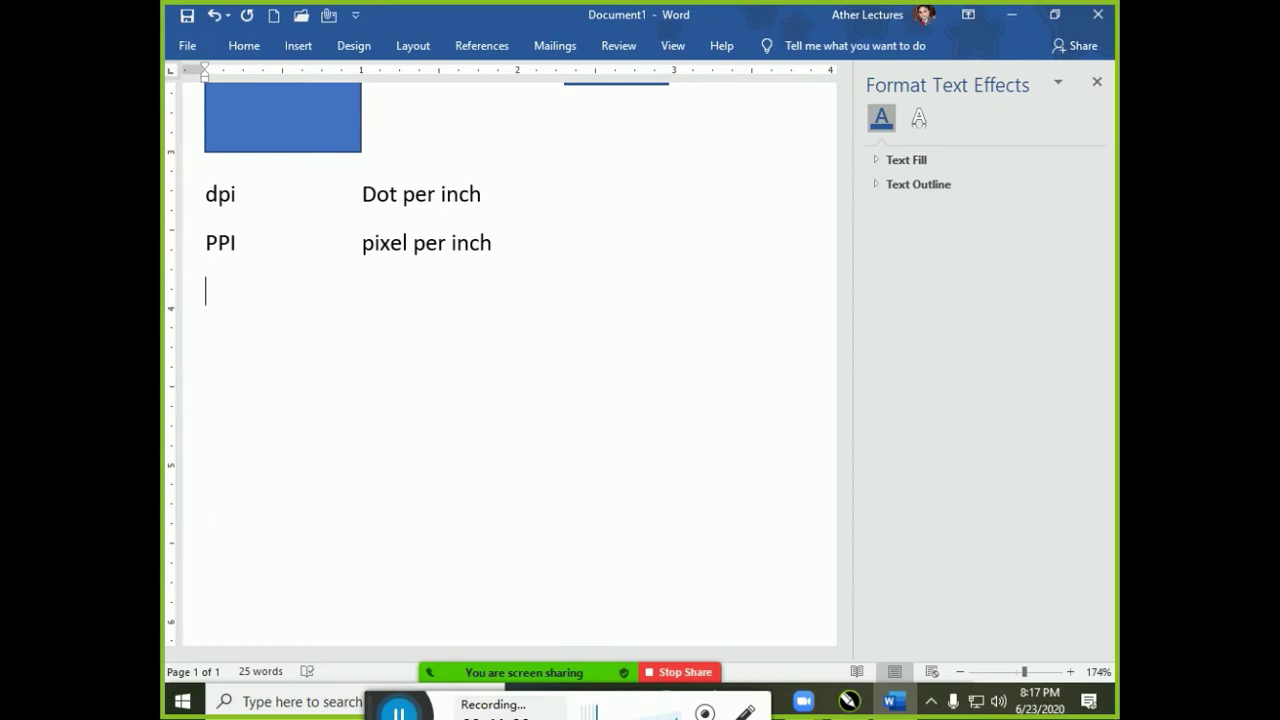
# Add the line Web with the resolution 72 to 96 dpi, aligned with the explanations above.
pyautogui.write('Web')
pyautogui.press('Tab')
pyautogui.press('Tab')
pyautogui.write('72 to 9')
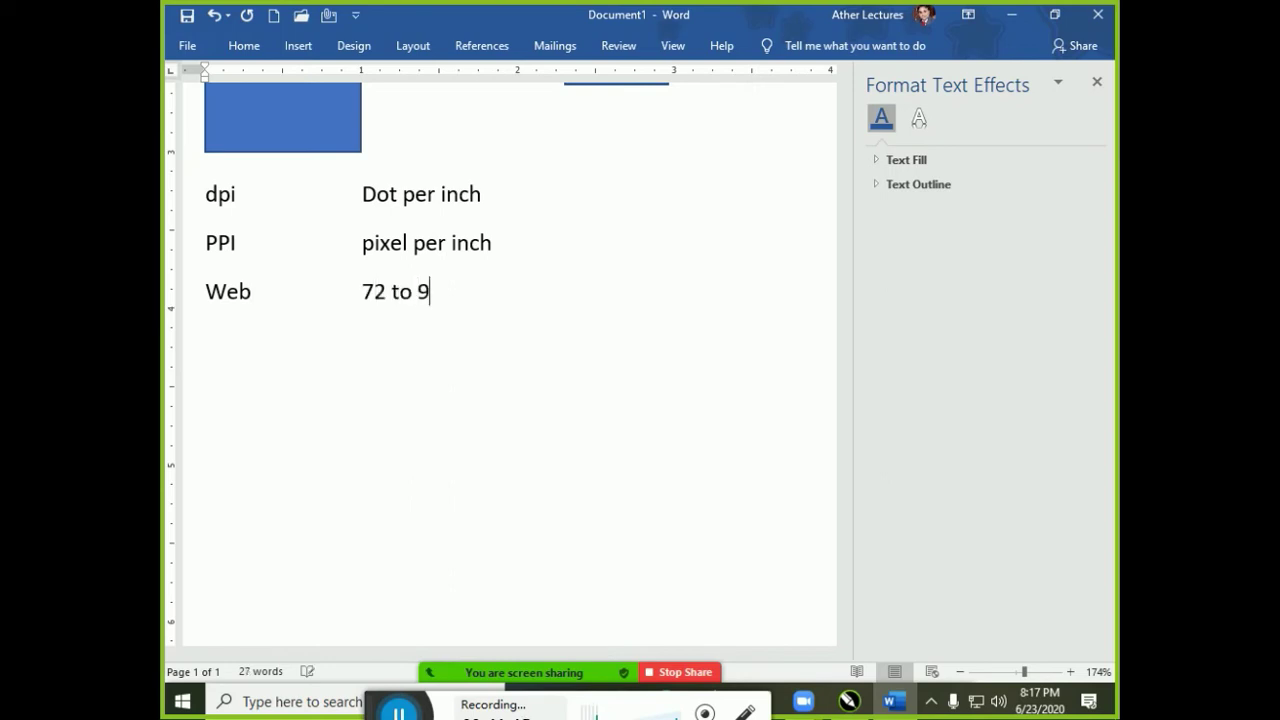
pyautogui.write('6 dpi')
# Add the line Printing with the value 200 to 300 below the Web line.
pyautogui.press('Return')
pyautogui.write('printing')
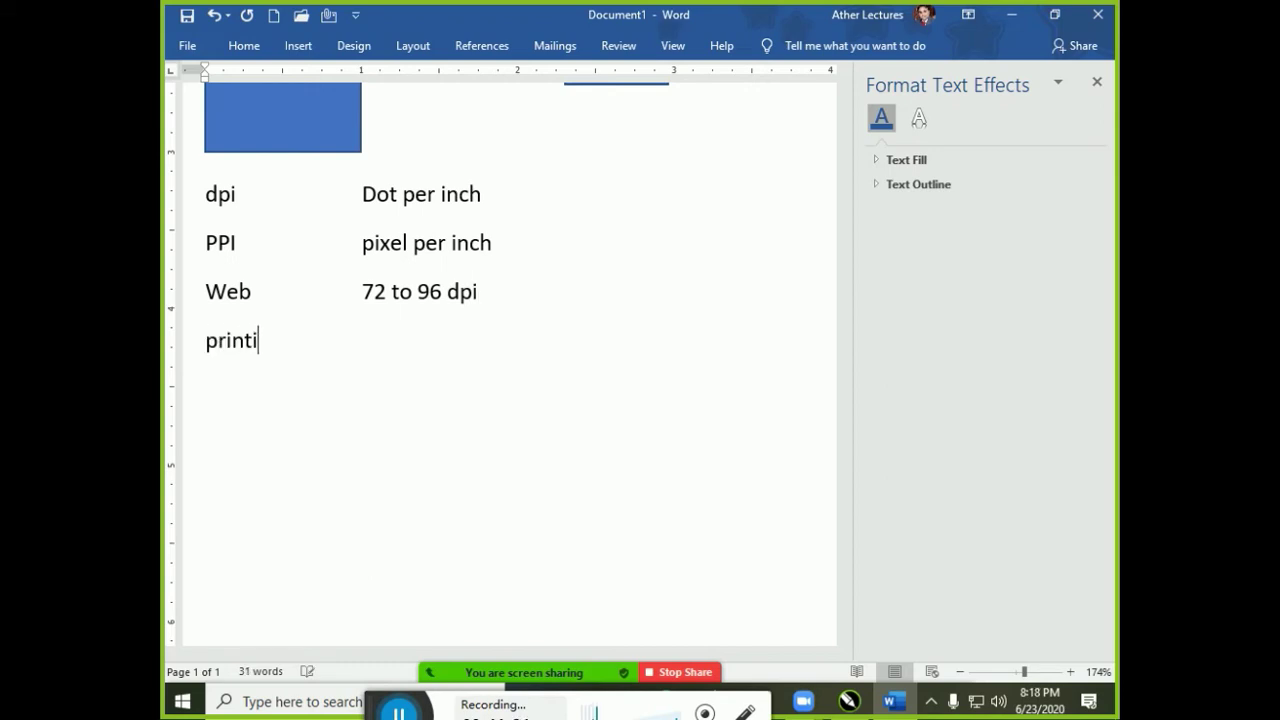
pyautogui.press('Tab')
pyautogui.write('200 ')
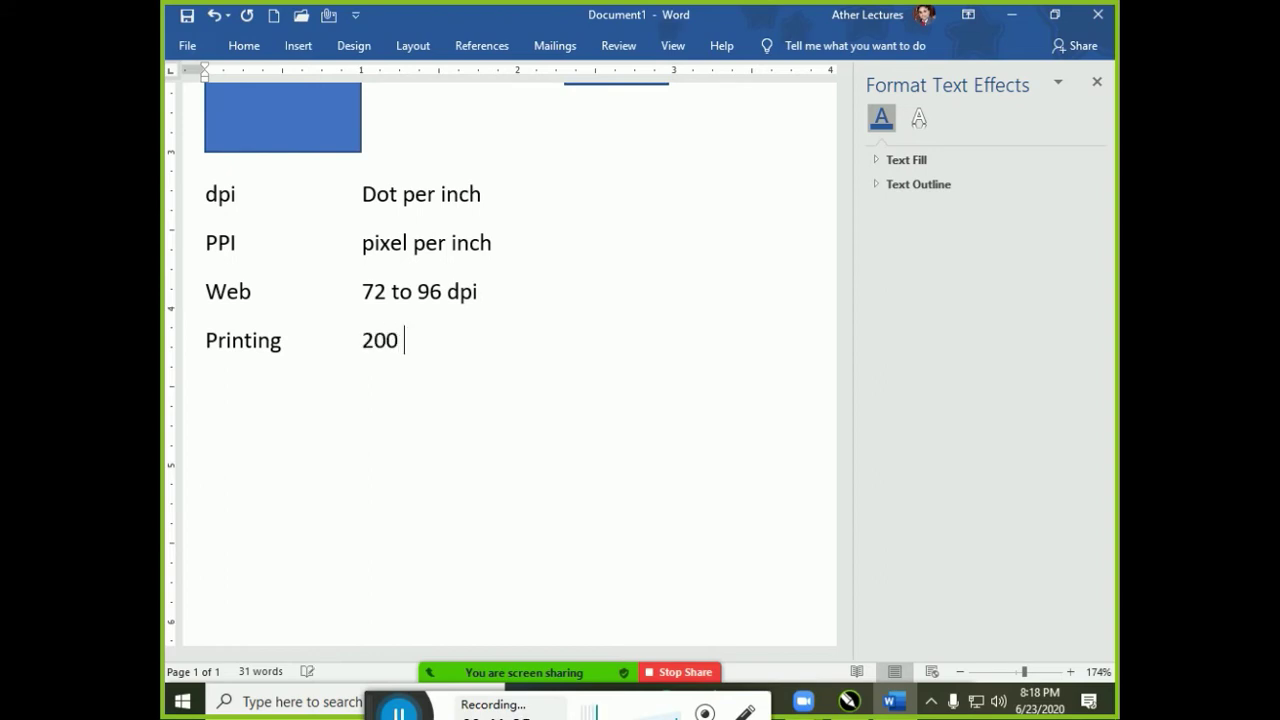
pyautogui.write('to 300')
# Add the line HD screen with the value 300 to 600 below the Printing line.
pyautogui.press('Return')
pyautogui.write('H')
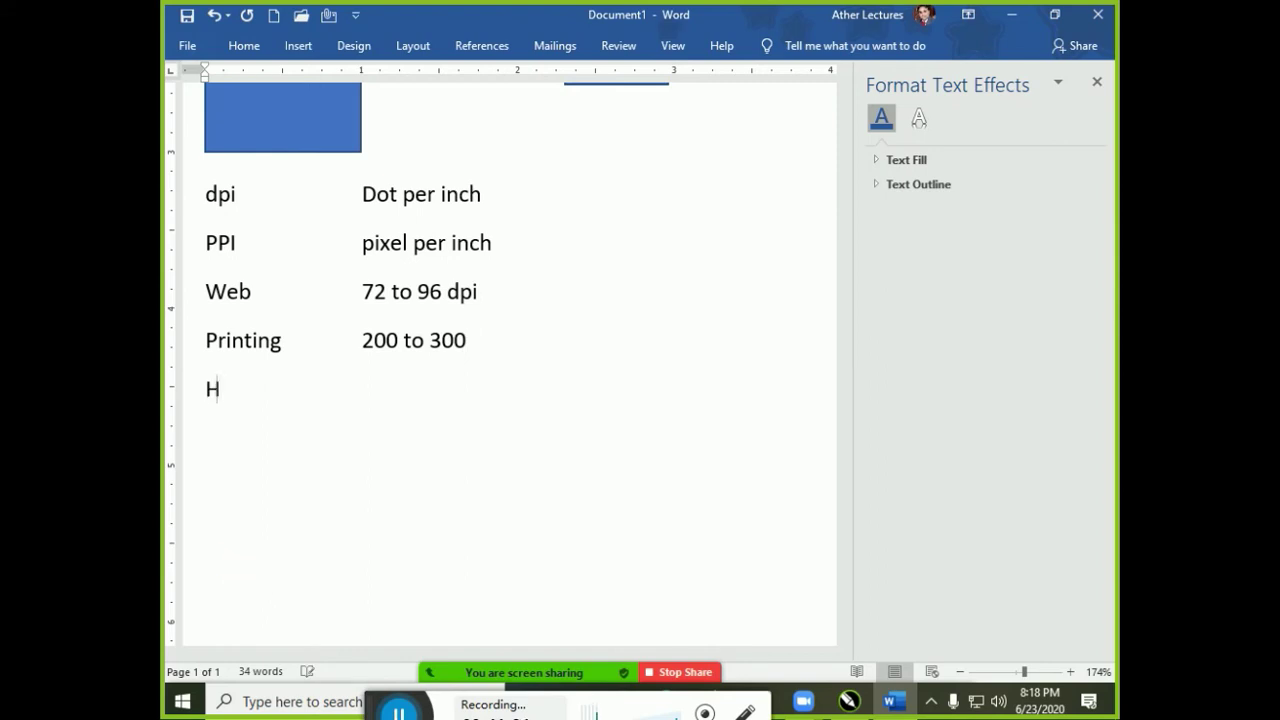
pyautogui.write('D screen')
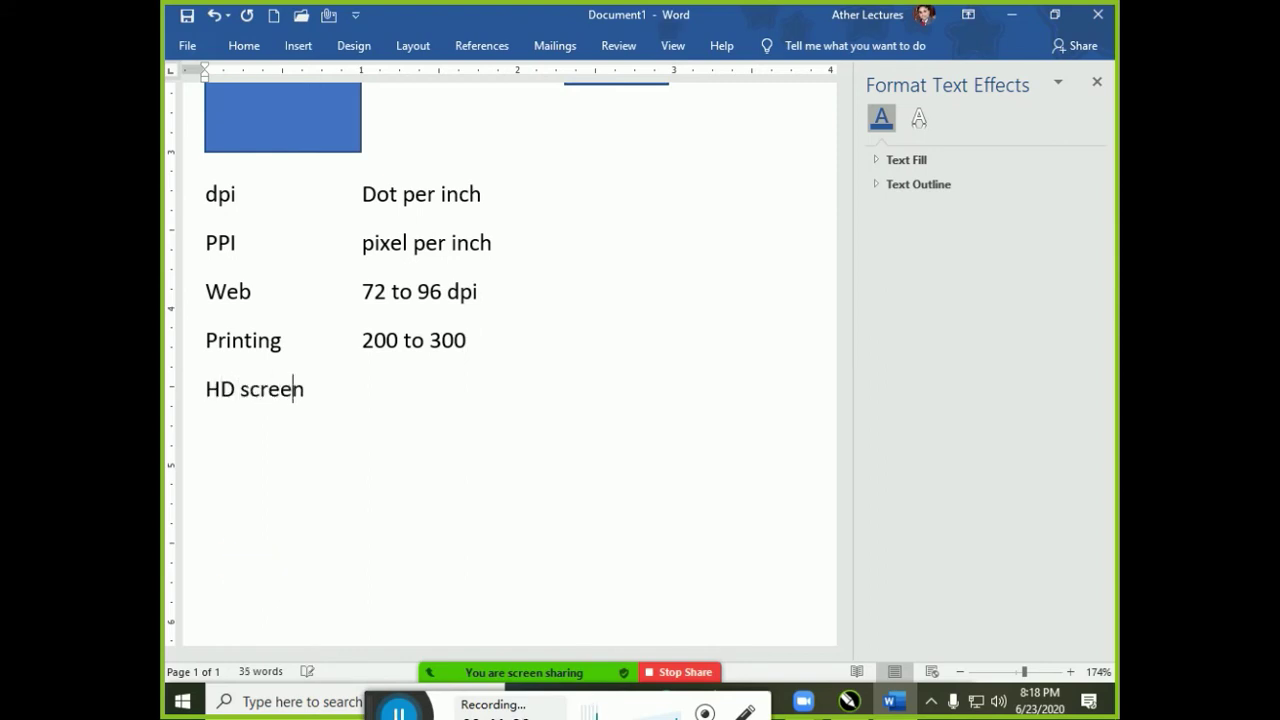
pyautogui.press('Tab')
pyautogui.write('300 to 600')
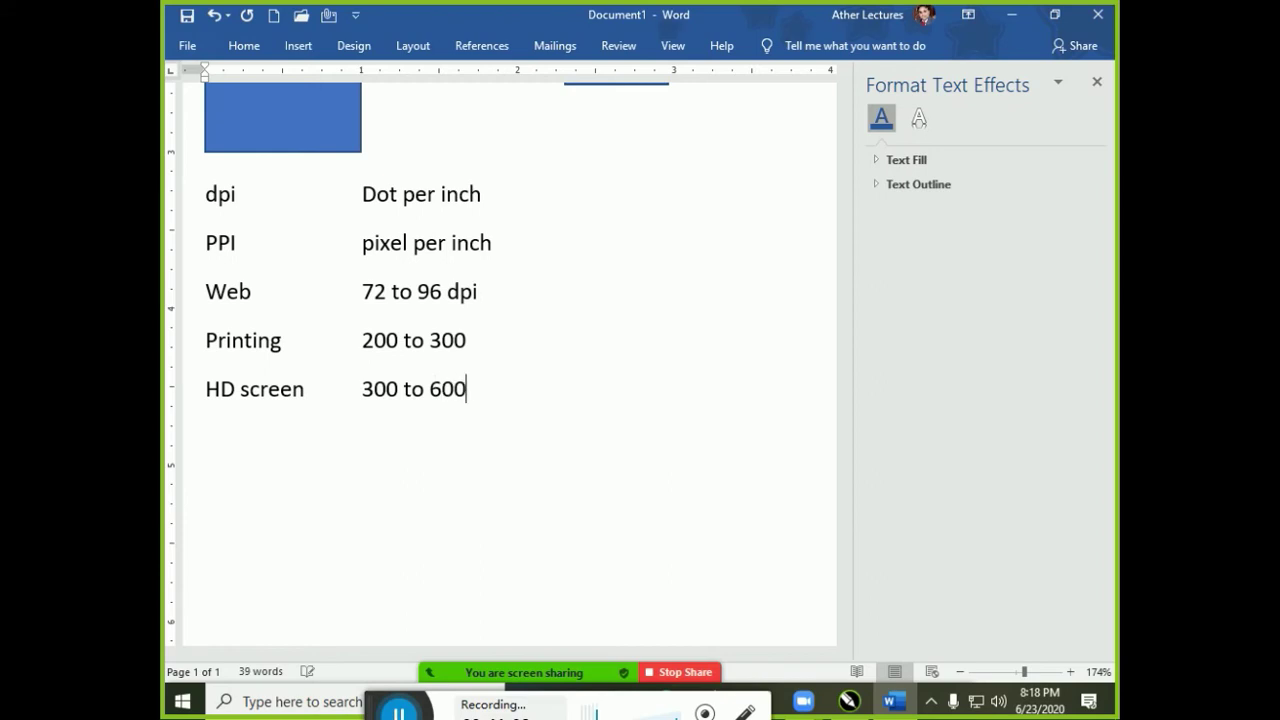
# Add the line TV screen with the value 600 to 3000 below the HD screen line.
pyautogui.click(251, 569)
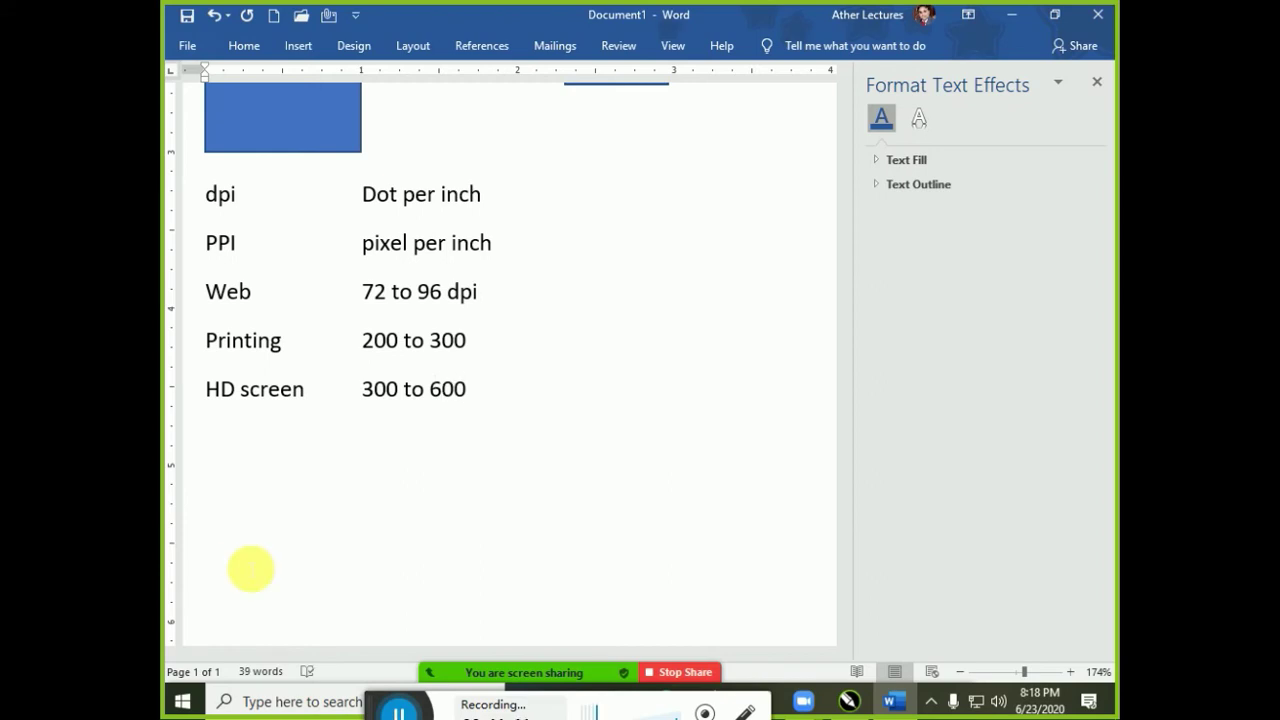
pyautogui.write('TV screen')
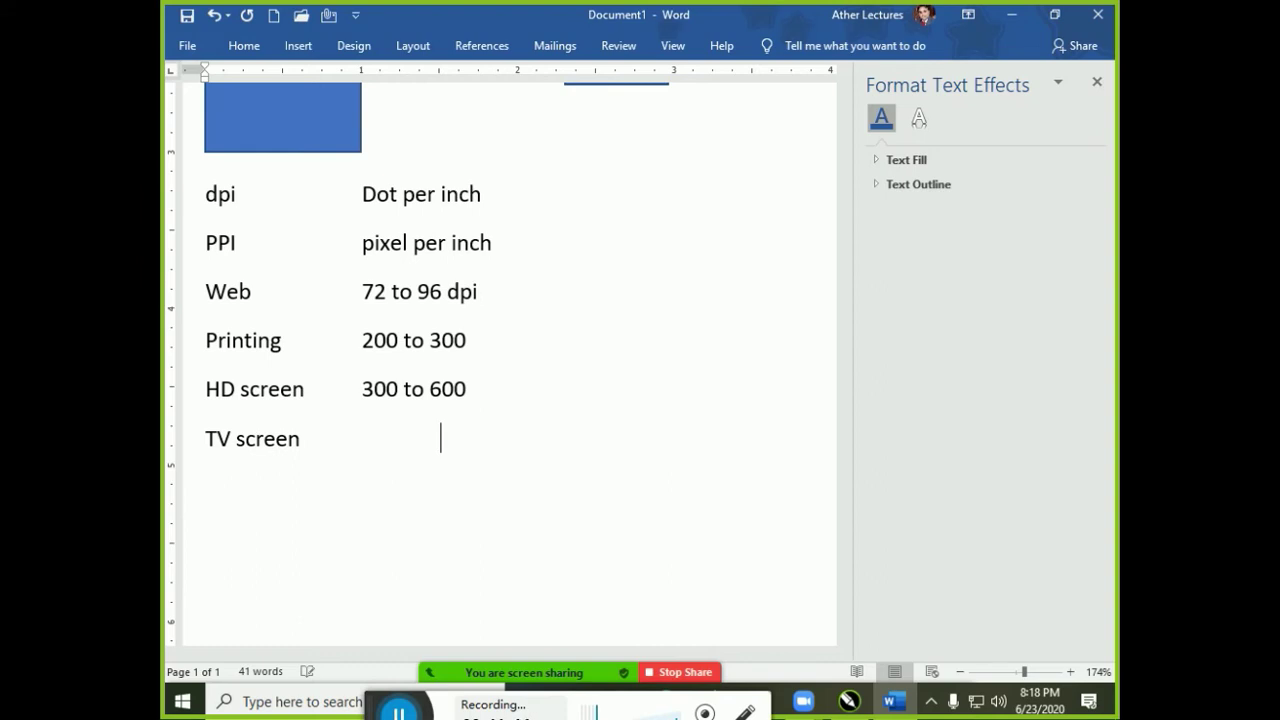
pyautogui.press('BackSpace')
pyautogui.write('600 to 3000')
pyautogui.press('Return')
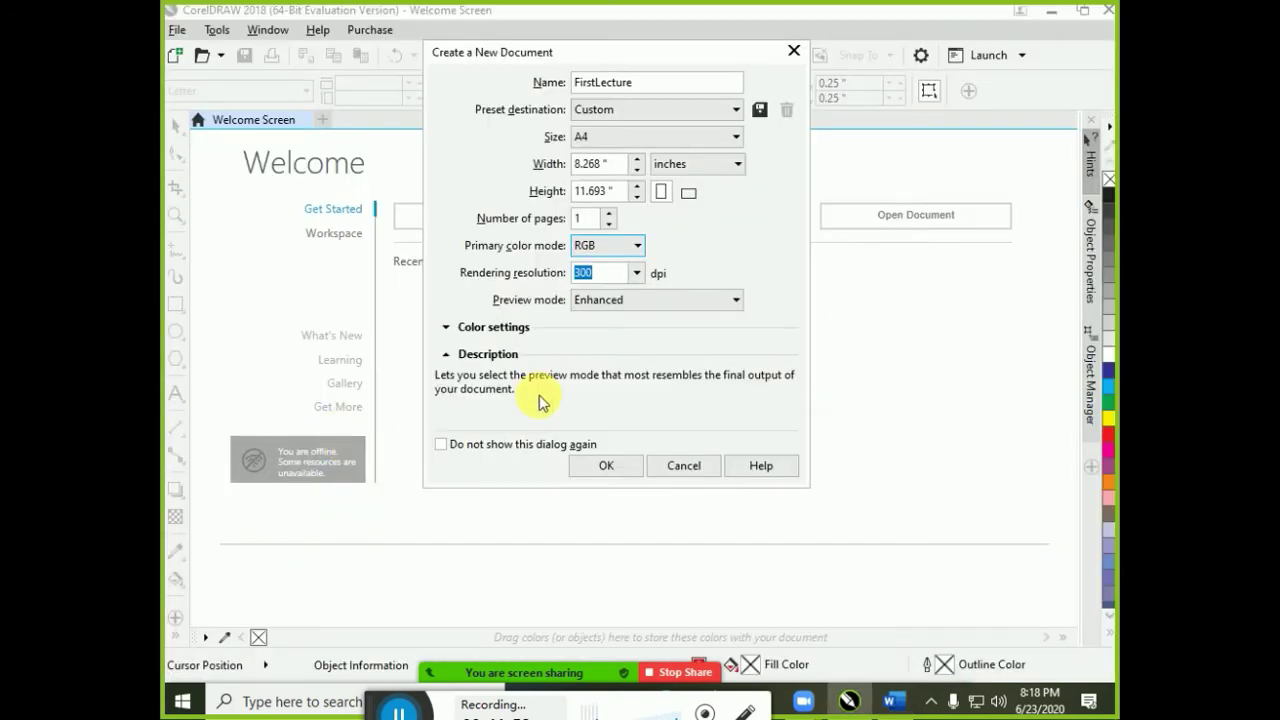
# In CorelDRAW's new document settings, review the rendering resolution choices, the preview modes while keeping Enhanced, and the color settings.
pyautogui.click(600, 273)
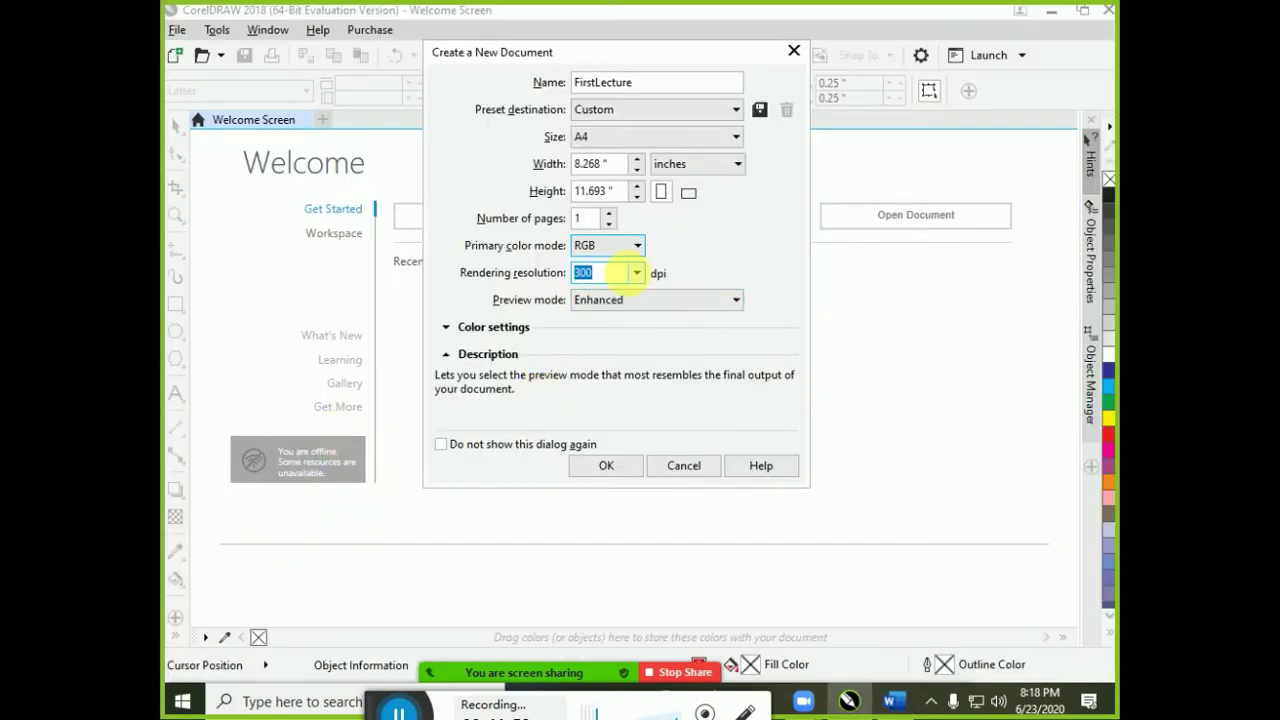
pyautogui.click(634, 276)
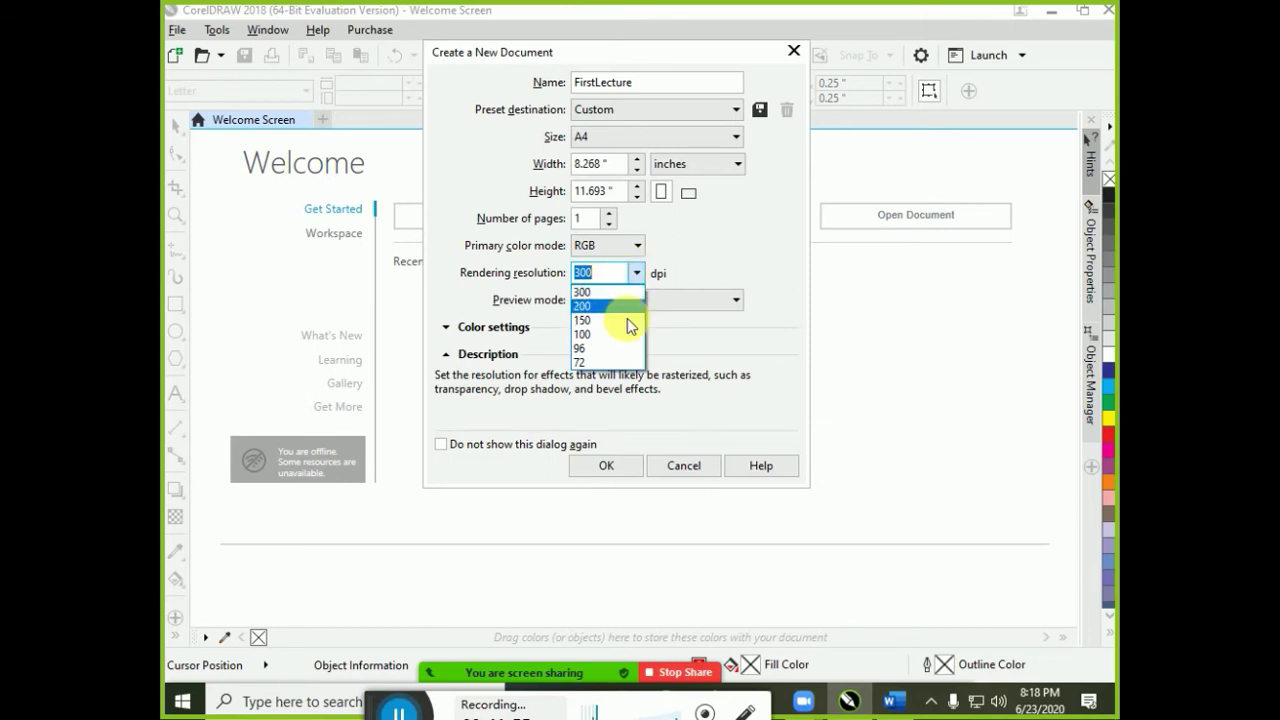
pyautogui.click(660, 264)
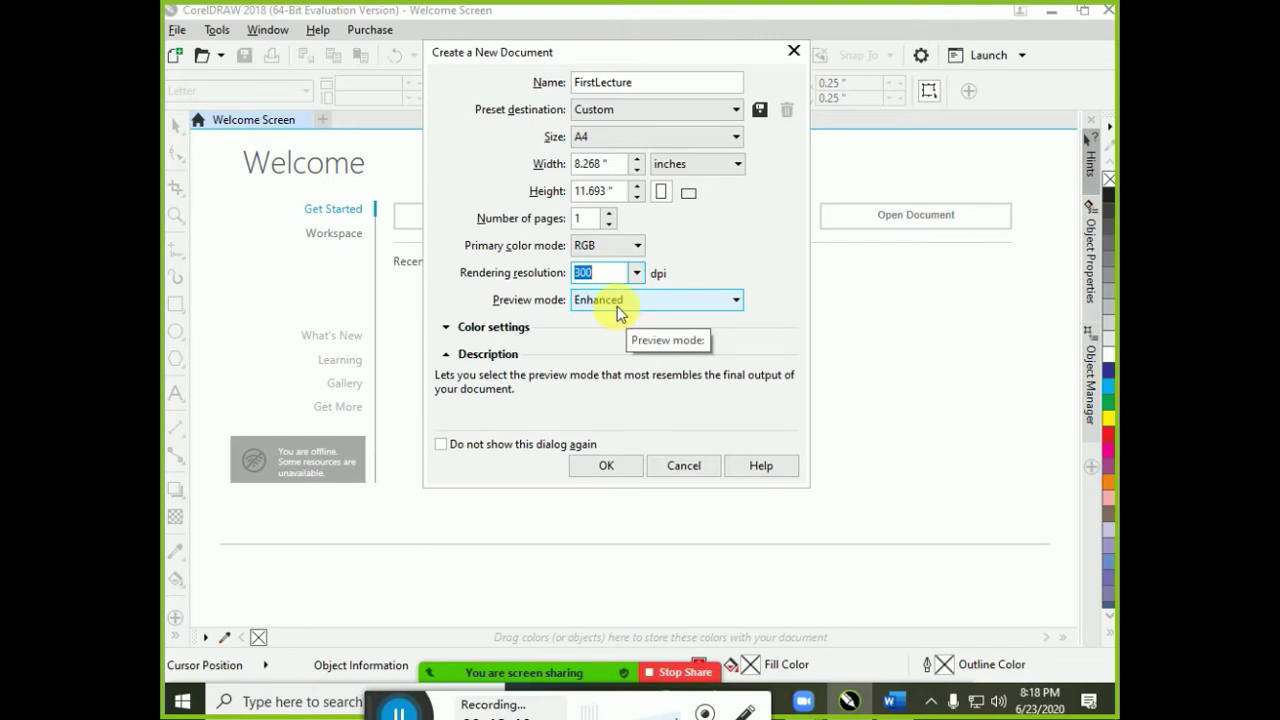
pyautogui.click(617, 302)
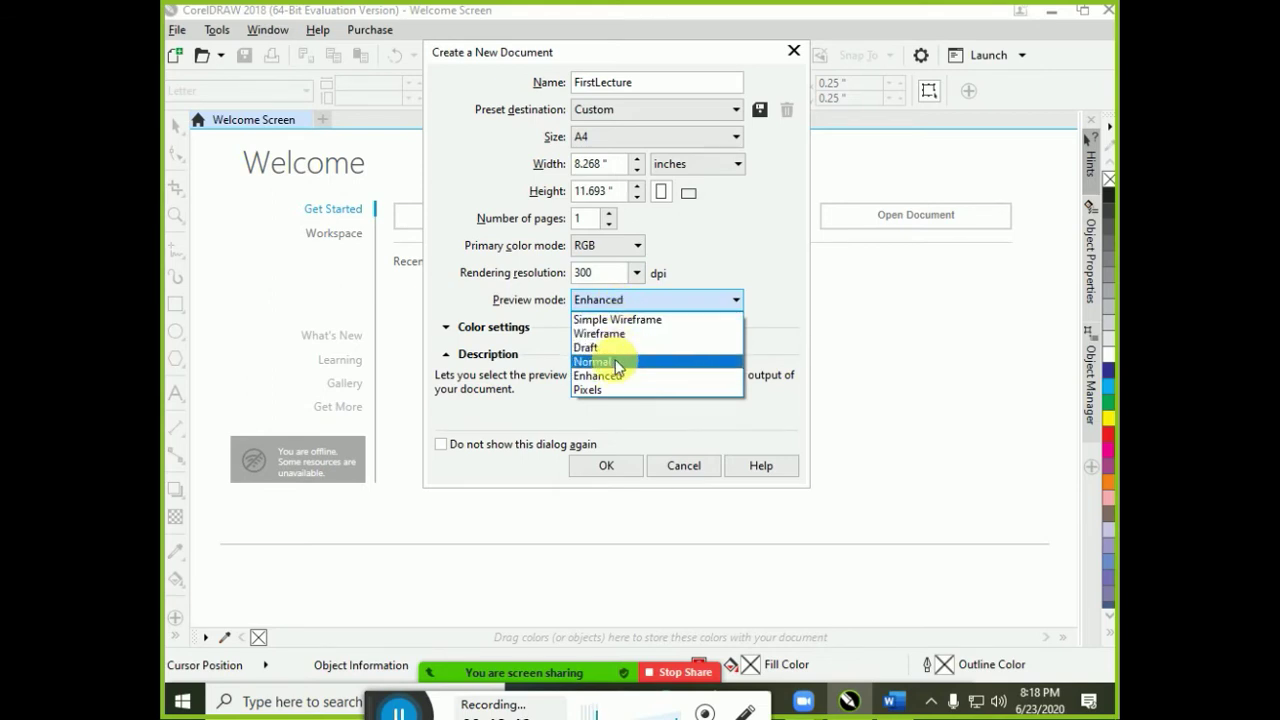
pyautogui.click(605, 376)
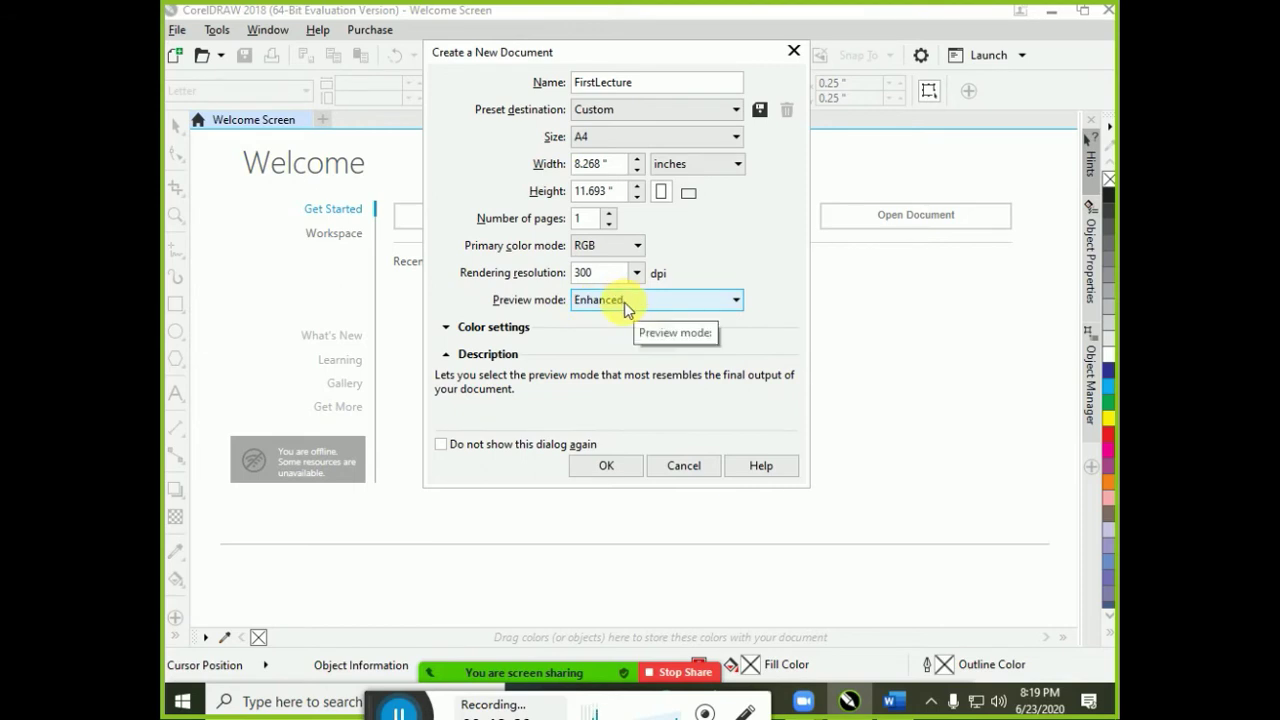
pyautogui.click(453, 328)
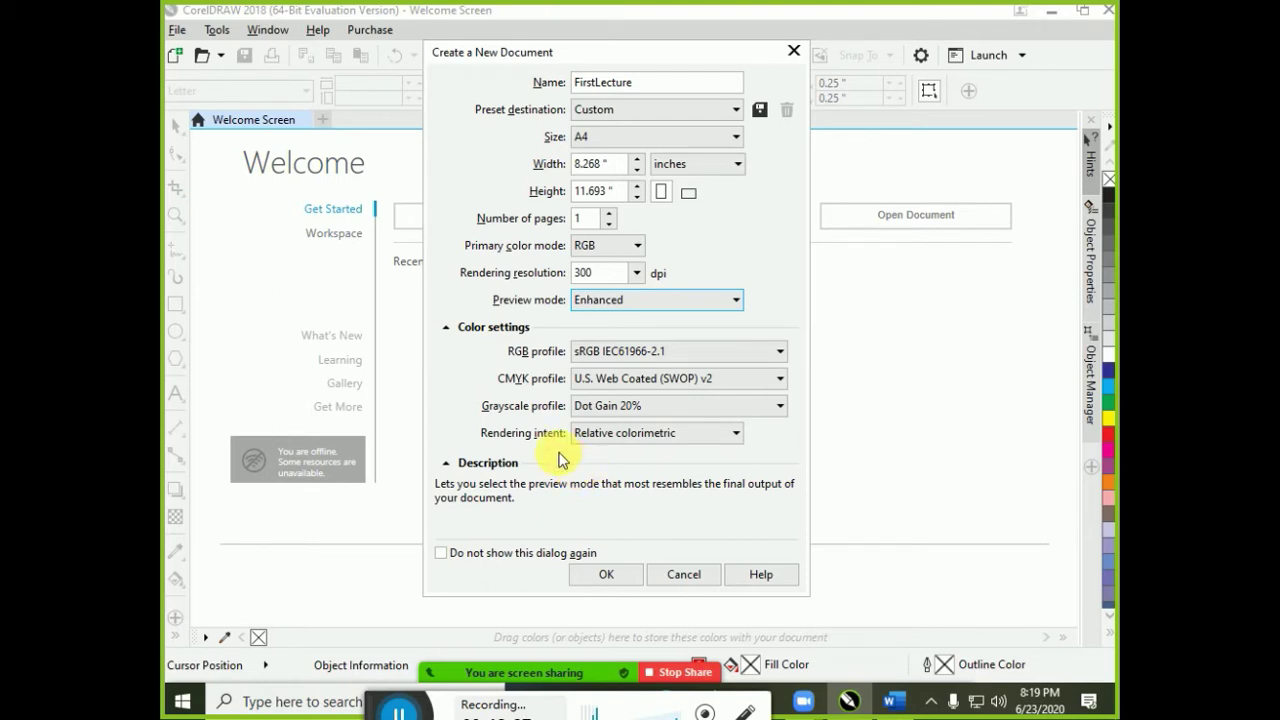
pyautogui.click(461, 332)
# Collapse the description and create the FirstLecture document as an A4 portrait page in RGB at 300 dpi.
pyautogui.click(461, 356)
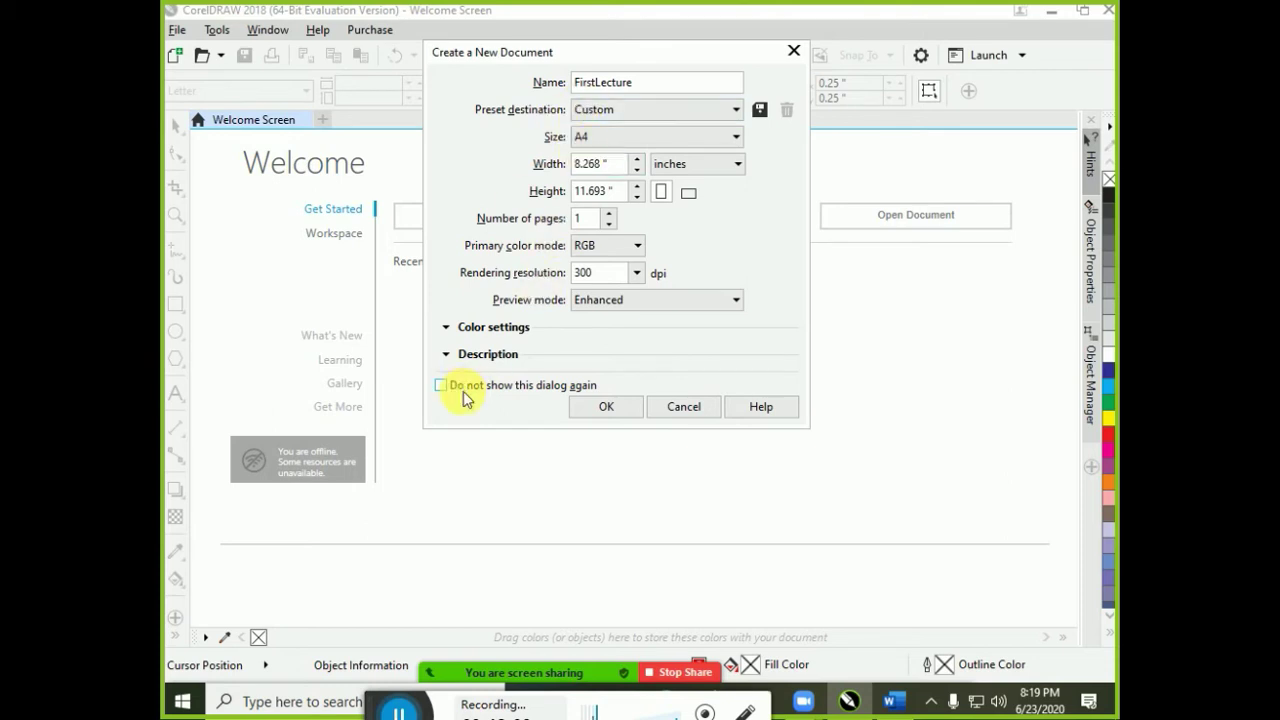
pyautogui.click(453, 390)
pyautogui.click(596, 413)
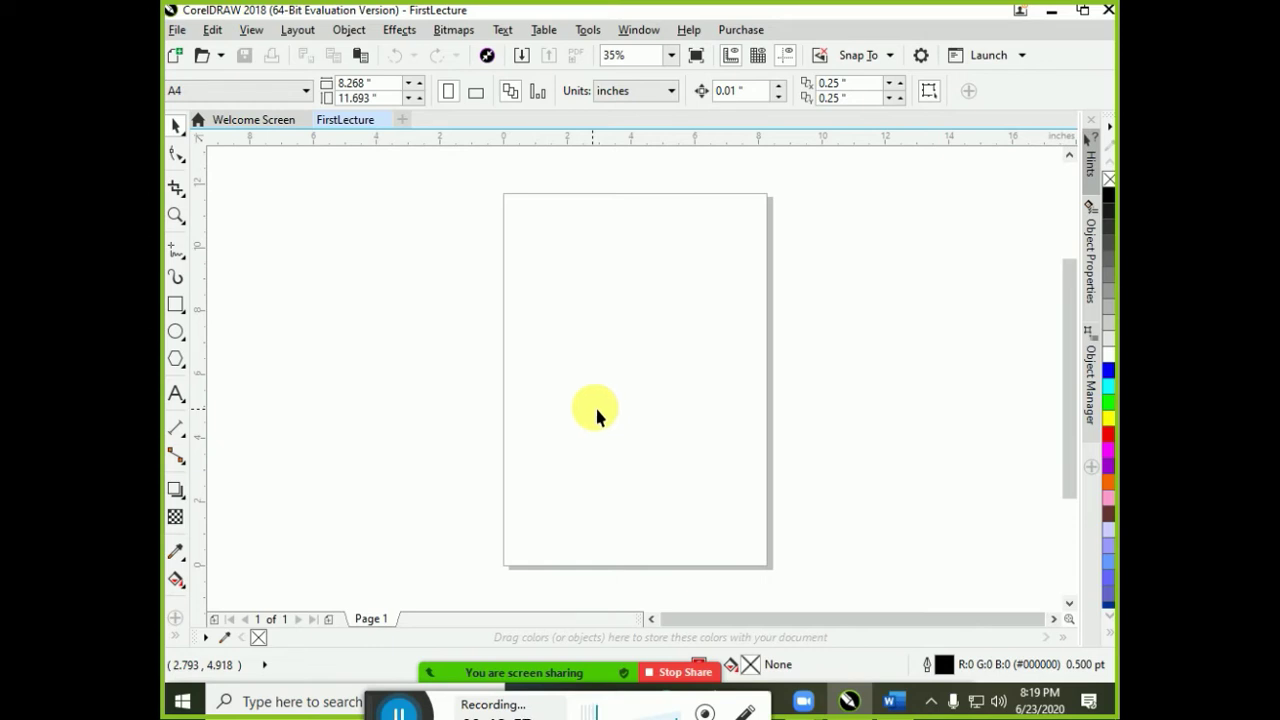
# Bring up the settings for another new document and dismiss them without creating one.
pyautogui.click(1053, 619)
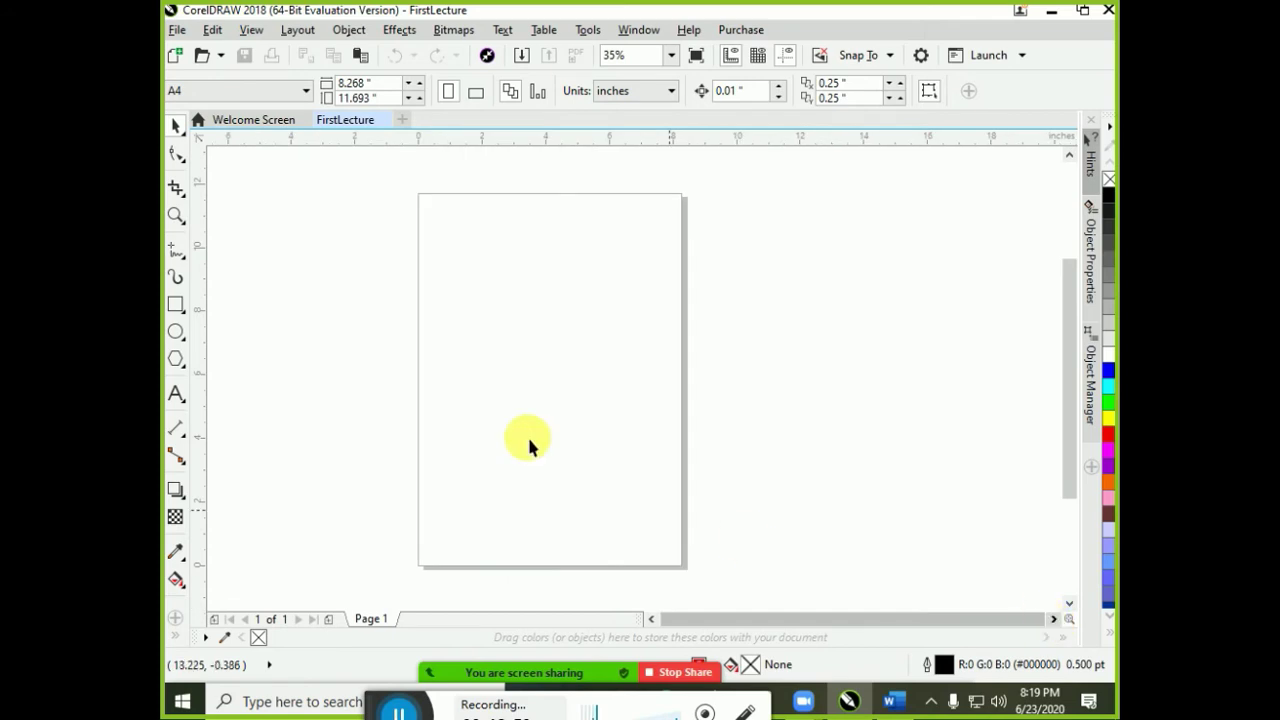
pyautogui.hotkey('ctrl', 'n')
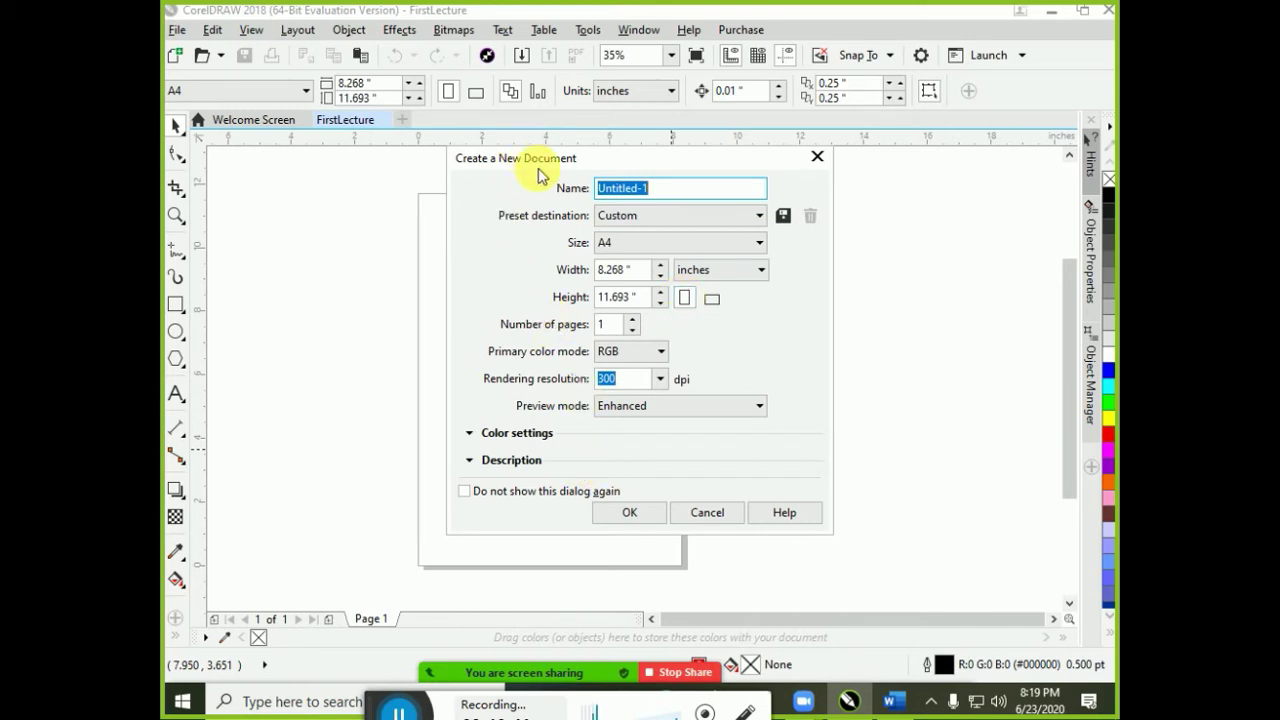
pyautogui.press('Escape')
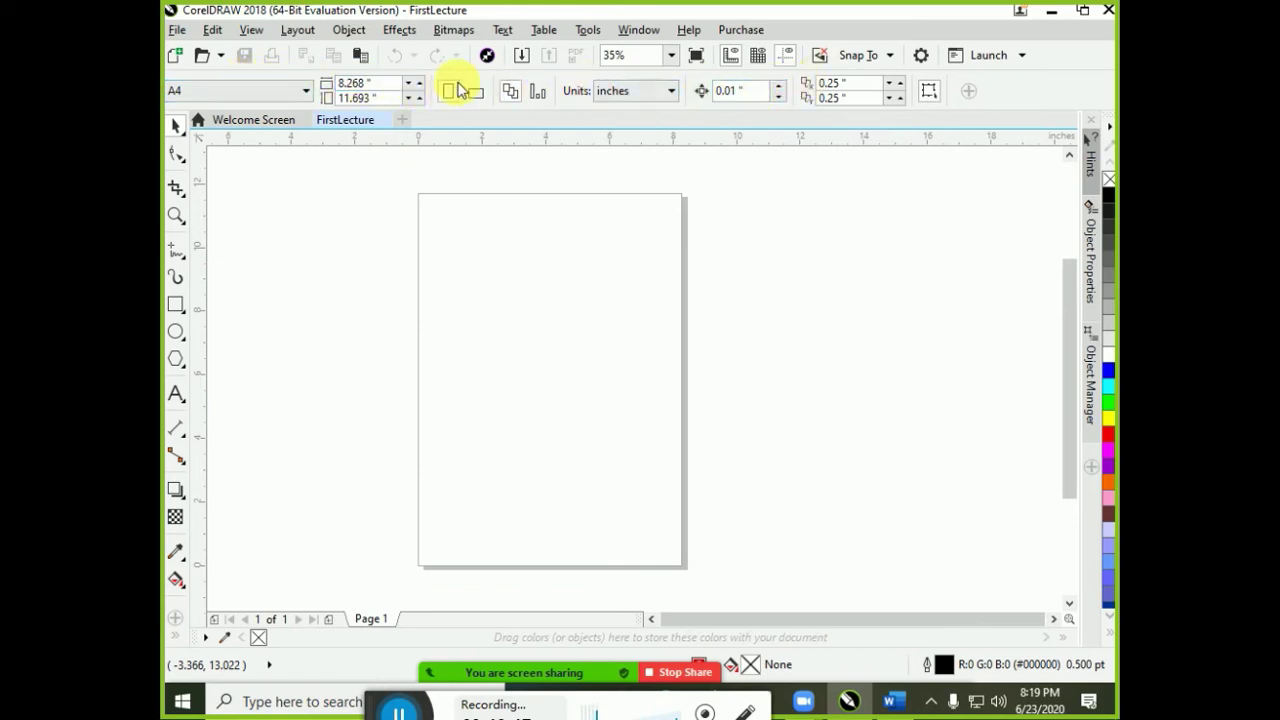
# Set the page size to Letter and keep the page in portrait orientation.
pyautogui.click(280, 97)
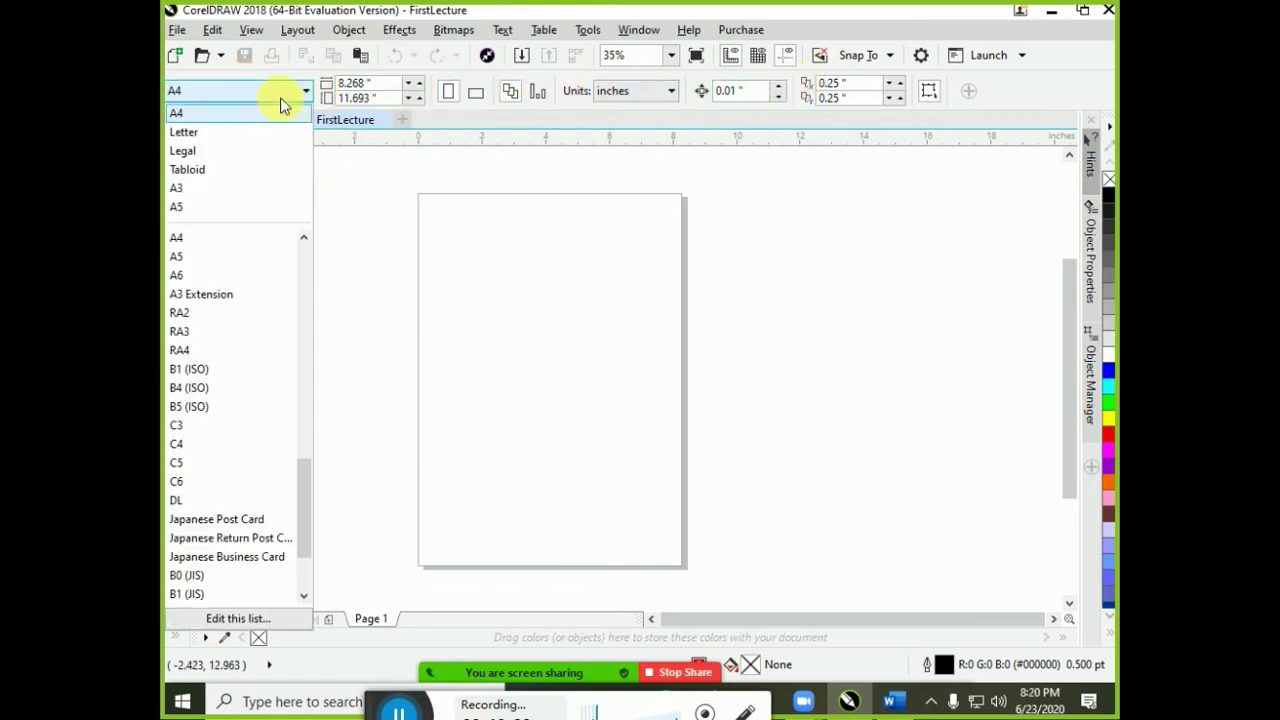
pyautogui.click(253, 142)
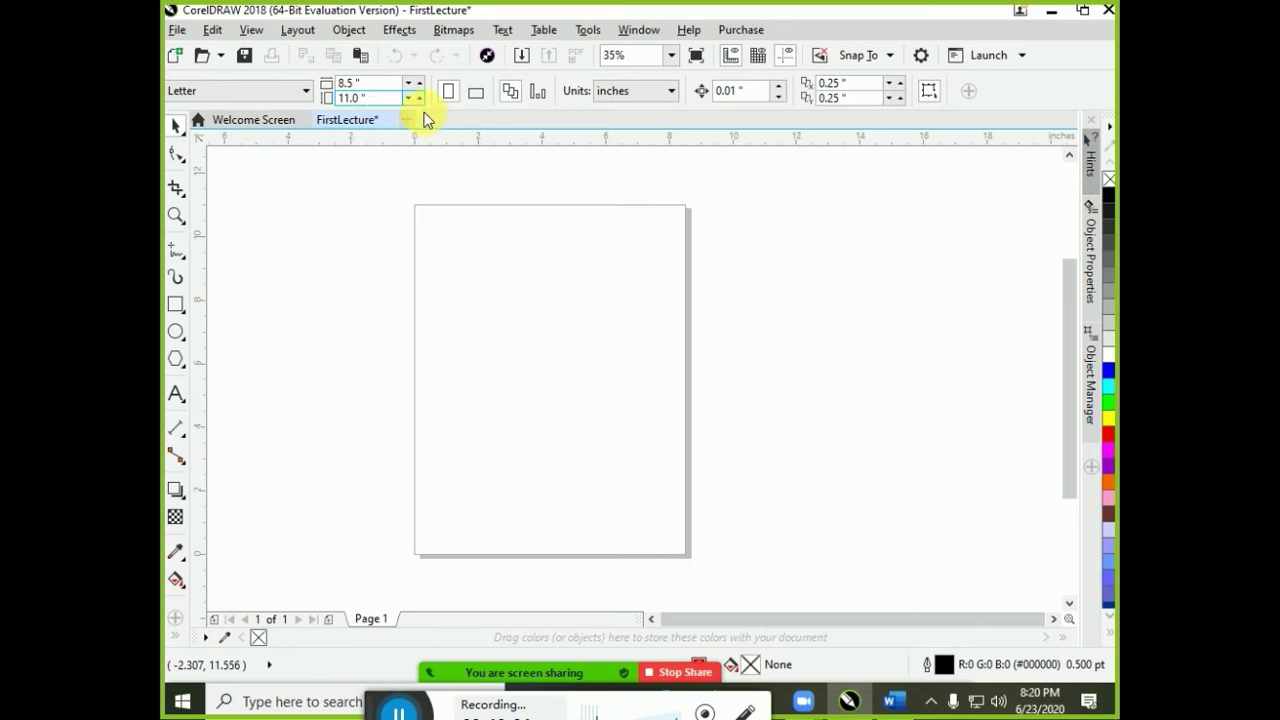
pyautogui.click(387, 99)
pyautogui.click(462, 98)
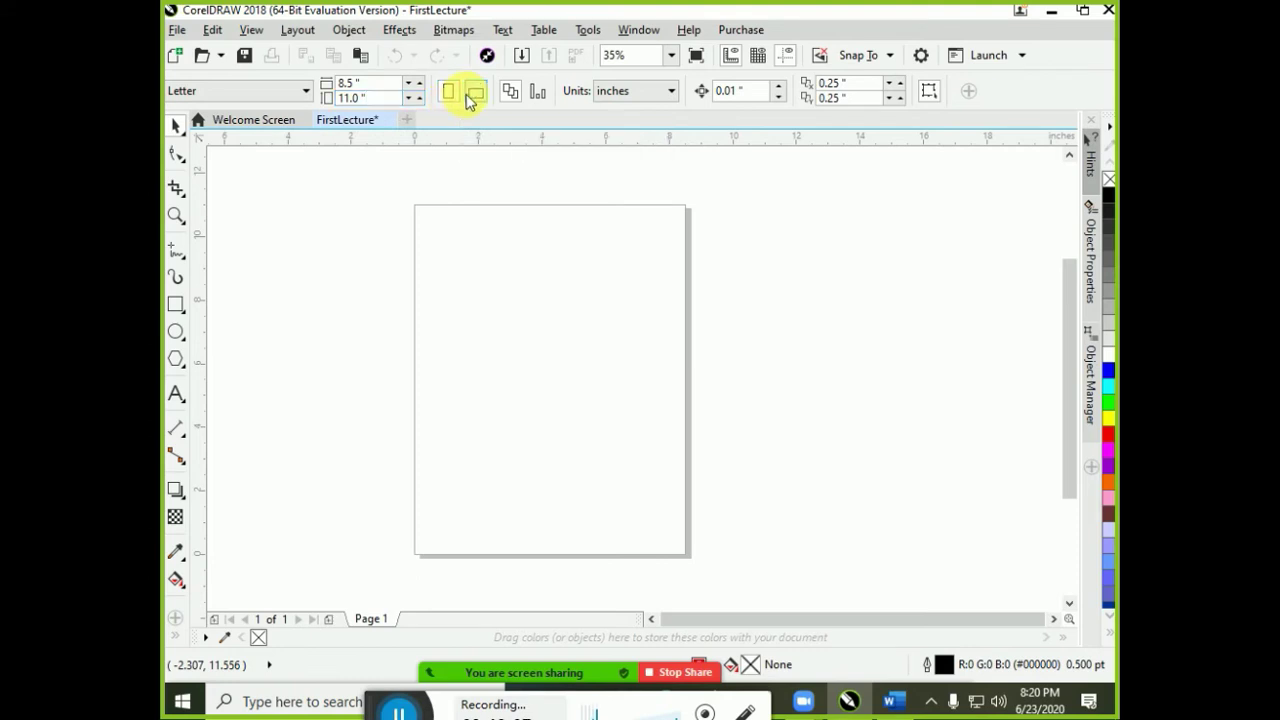
pyautogui.click(450, 94)
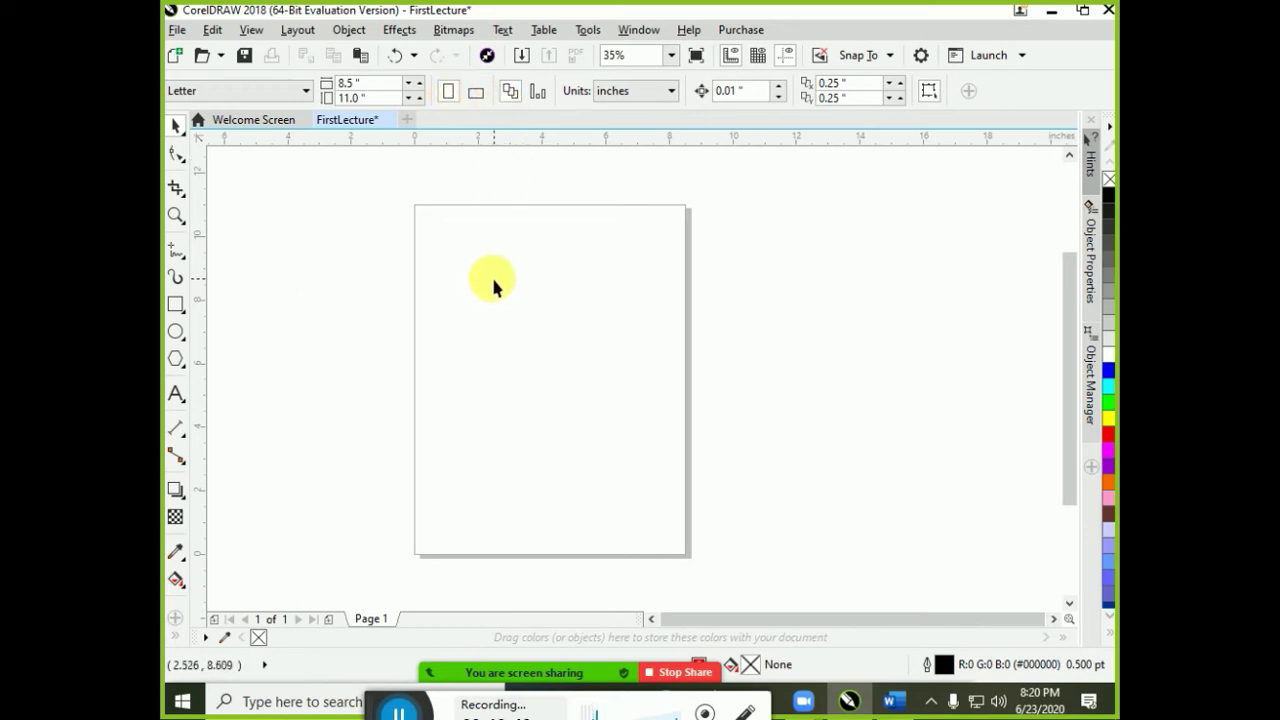
# Add a second and a third page to the document and return to page 1.
pyautogui.click(328, 620)
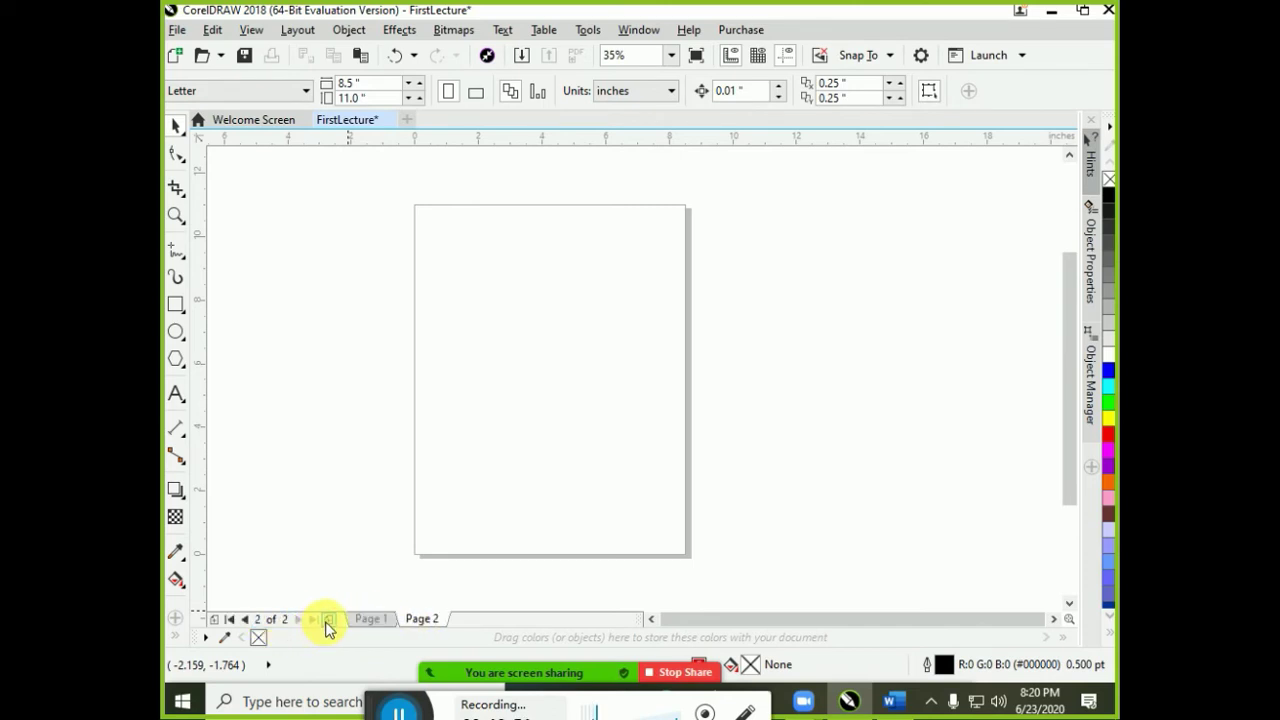
pyautogui.click(368, 620)
pyautogui.click(420, 620)
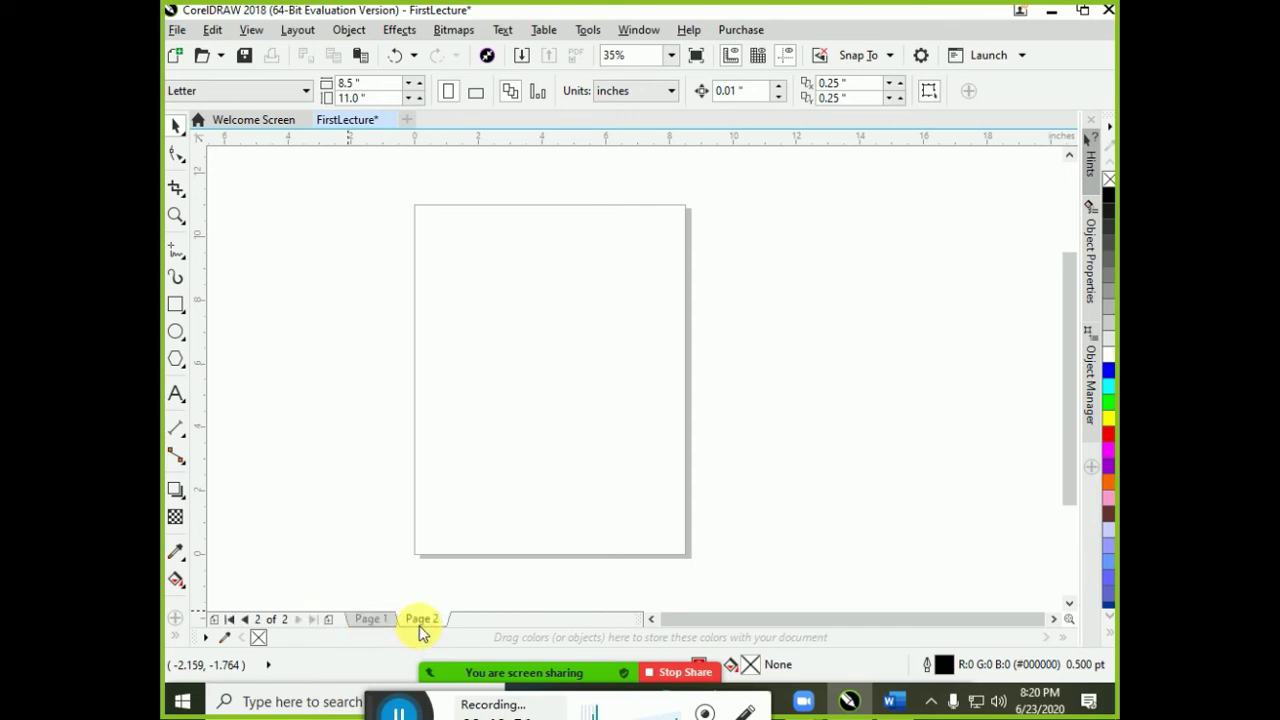
pyautogui.click(329, 620)
pyautogui.click(416, 622)
pyautogui.click(467, 622)
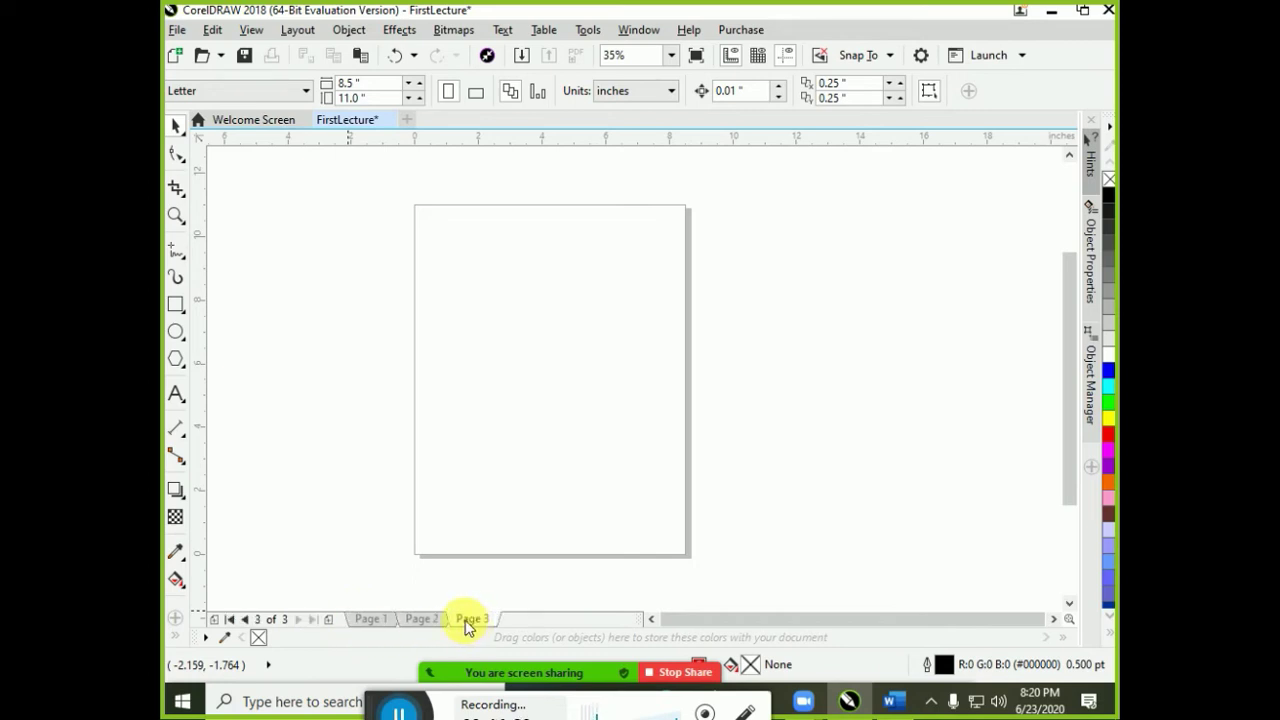
pyautogui.click(379, 621)
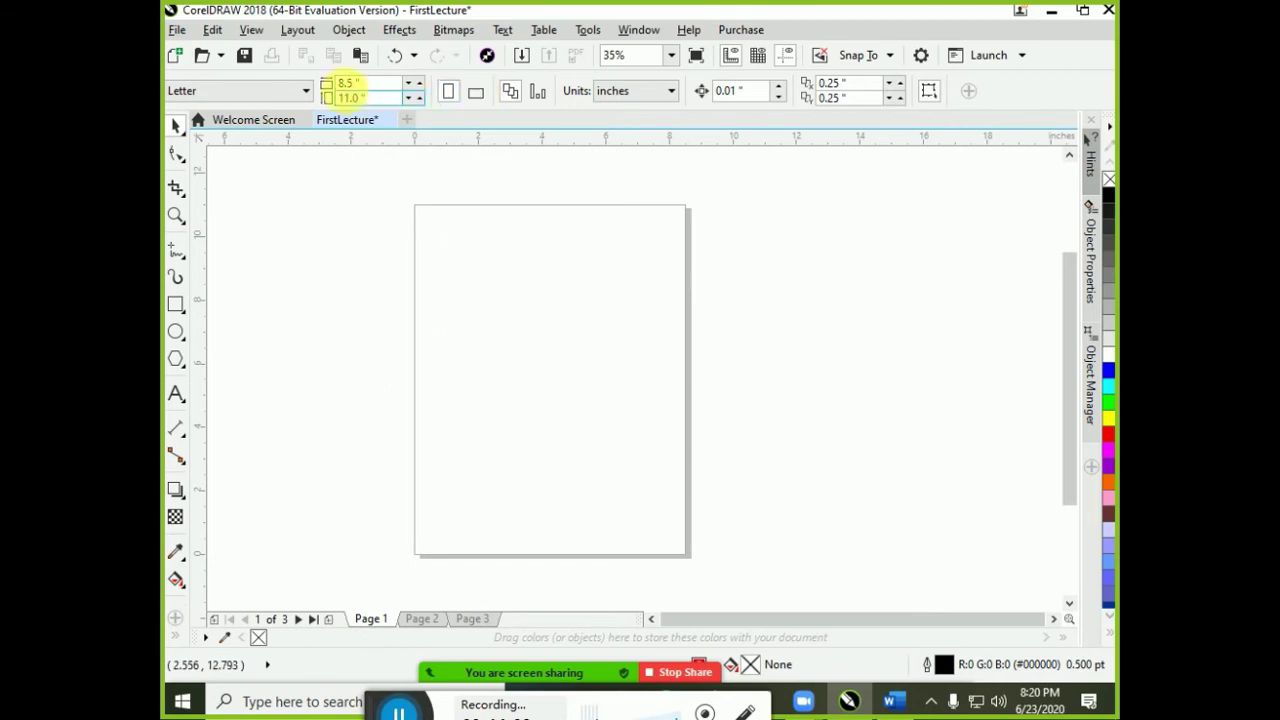
# Set the page size to A4 and the drawing units to inches.
pyautogui.click(283, 99)
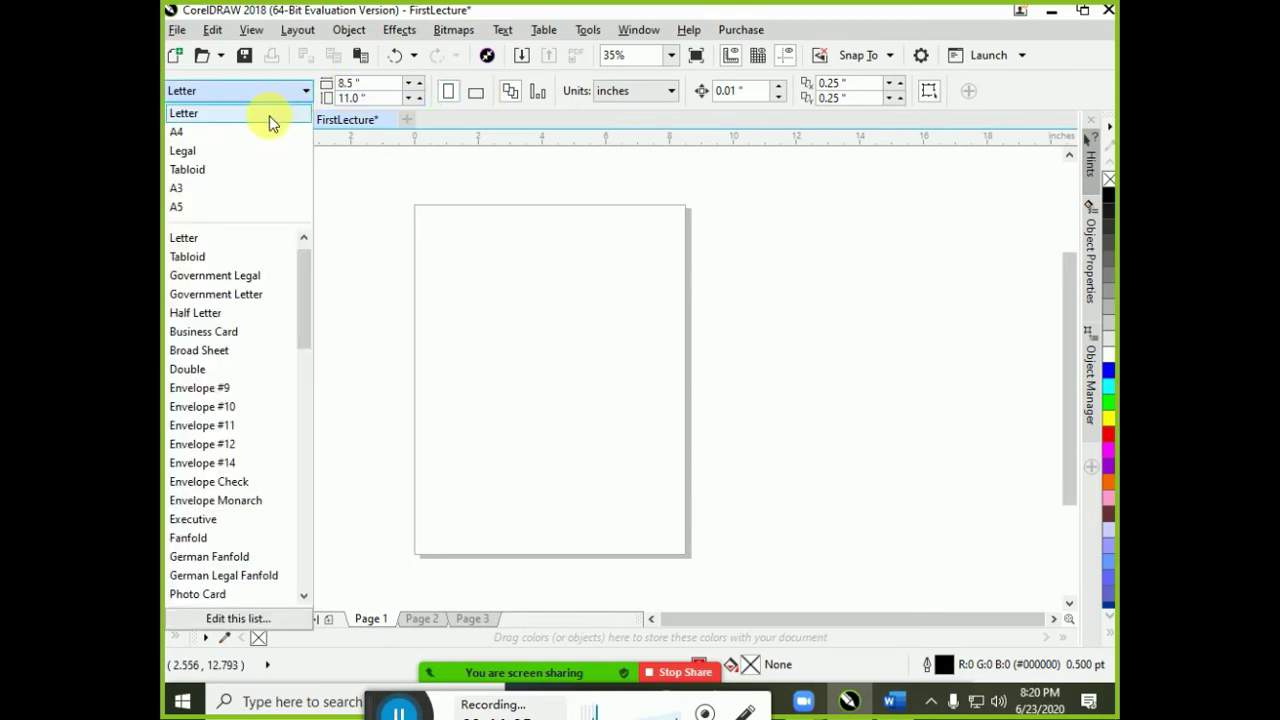
pyautogui.click(267, 136)
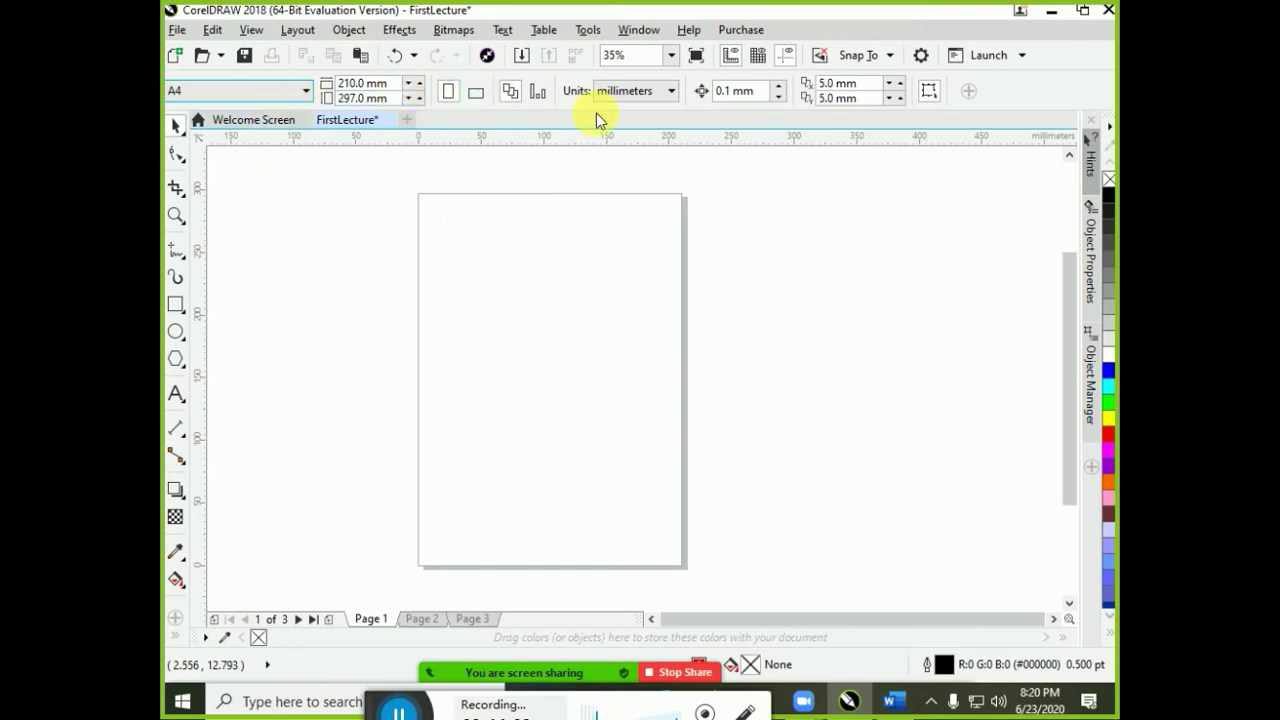
pyautogui.click(620, 91)
pyautogui.click(624, 112)
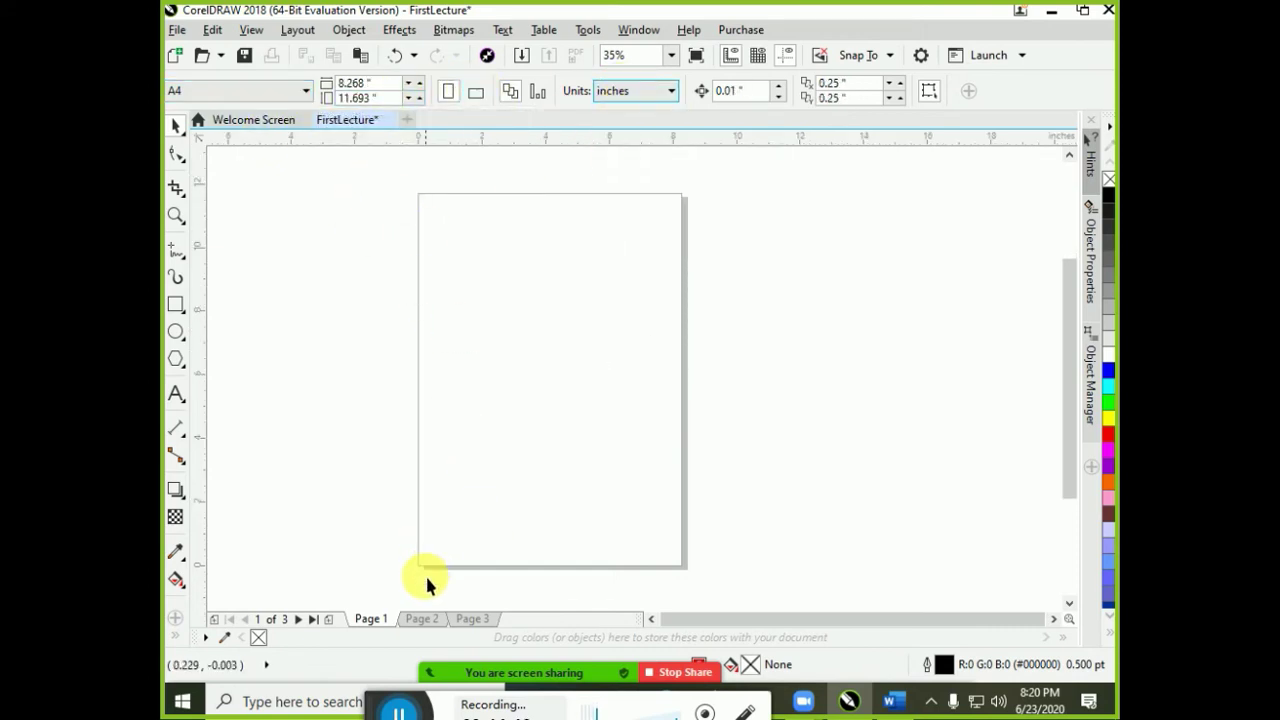
# Go through pages 1, 2 and 3 to compare their page size.
pyautogui.click(420, 619)
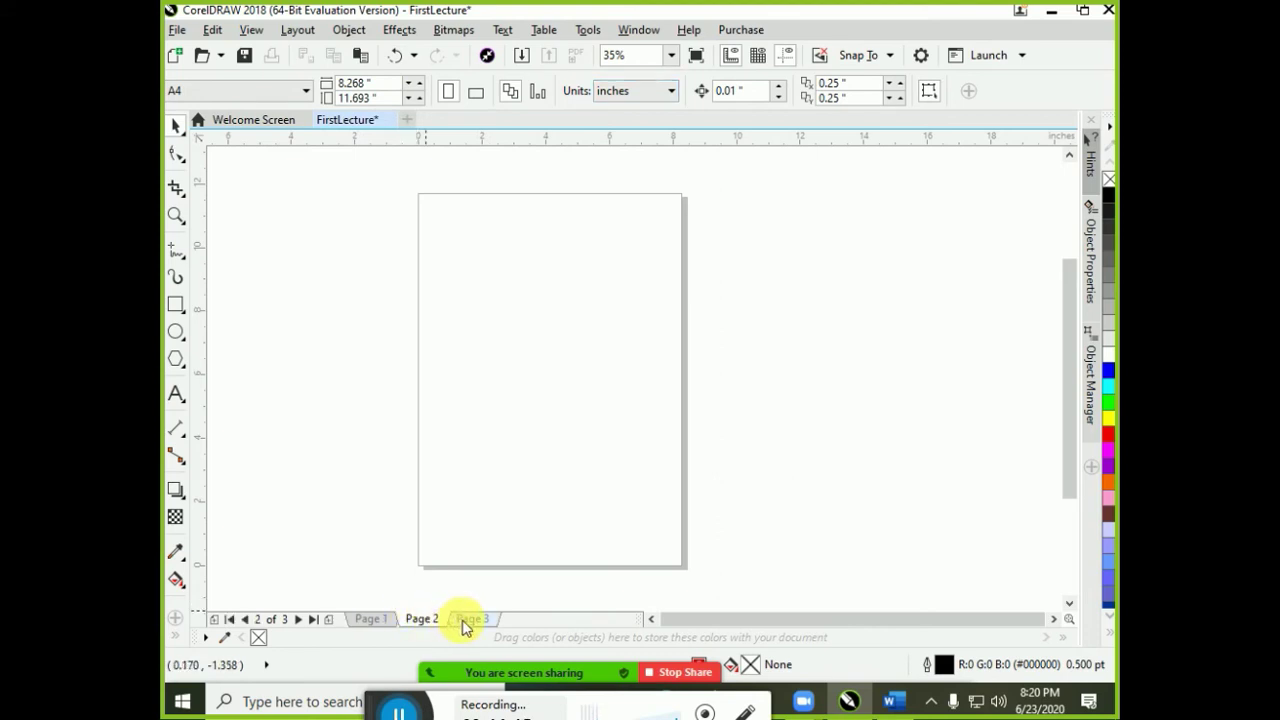
pyautogui.click(470, 619)
pyautogui.click(385, 619)
pyautogui.click(420, 619)
pyautogui.click(466, 619)
pyautogui.click(385, 619)
pyautogui.click(457, 619)
pyautogui.click(371, 619)
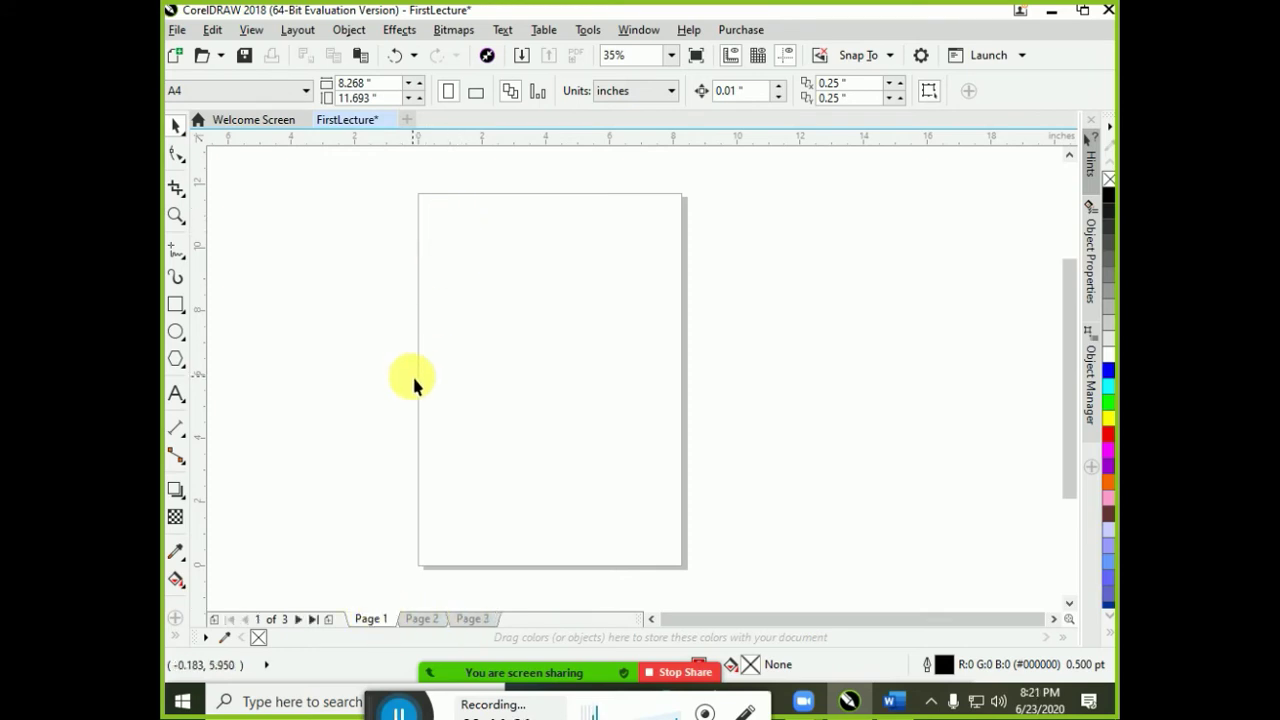
# Turn all pages to landscape, check each of the three pages, and set them back to portrait.
pyautogui.click(476, 93)
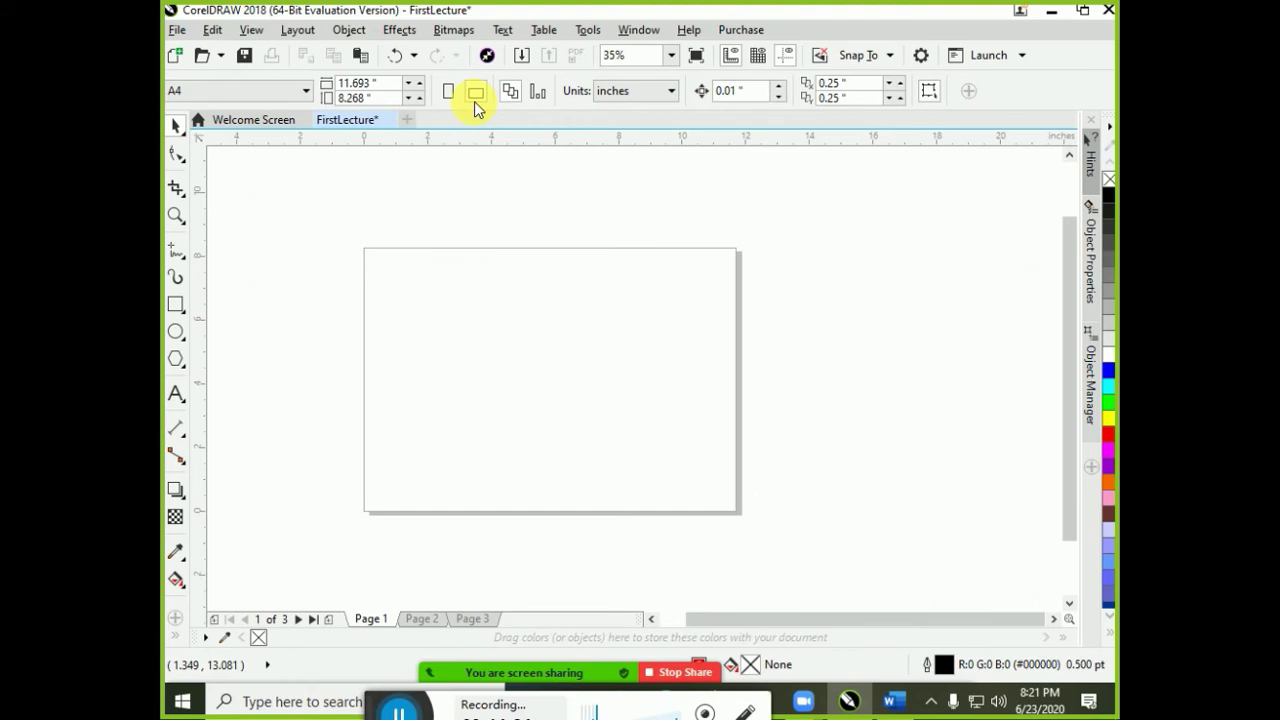
pyautogui.click(428, 620)
pyautogui.click(468, 621)
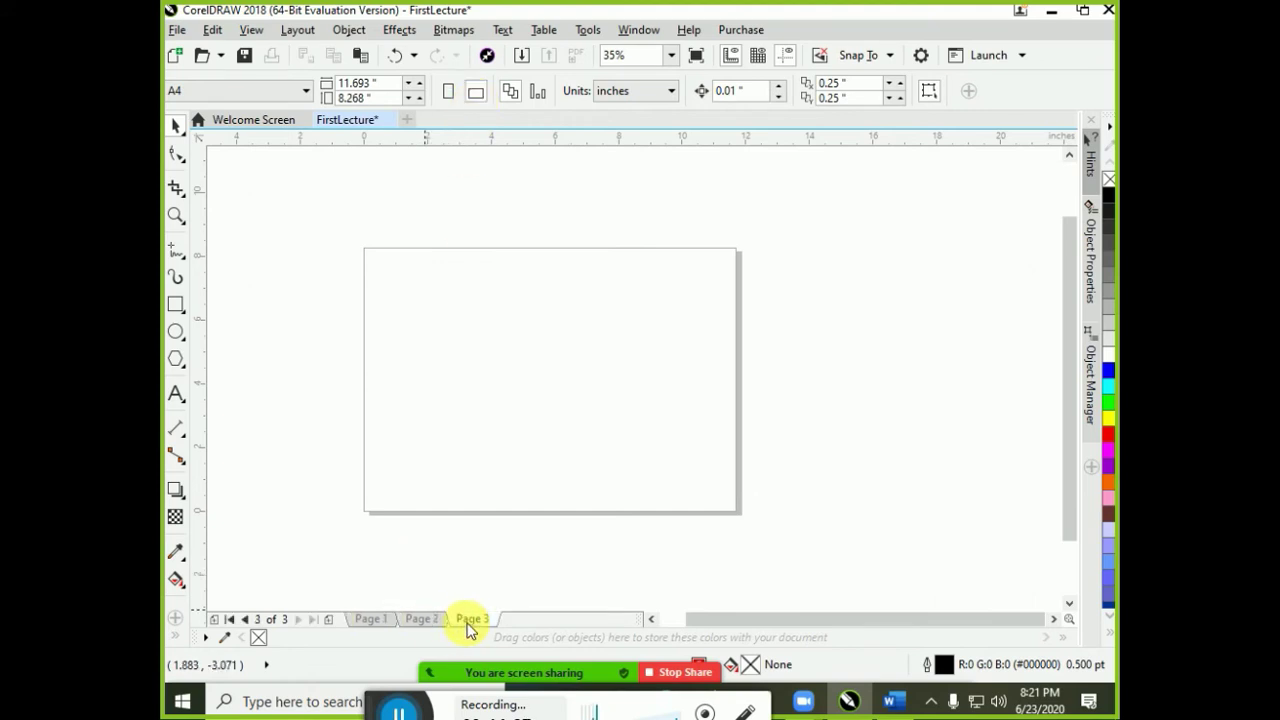
pyautogui.click(372, 620)
pyautogui.click(420, 621)
pyautogui.click(460, 620)
pyautogui.click(370, 620)
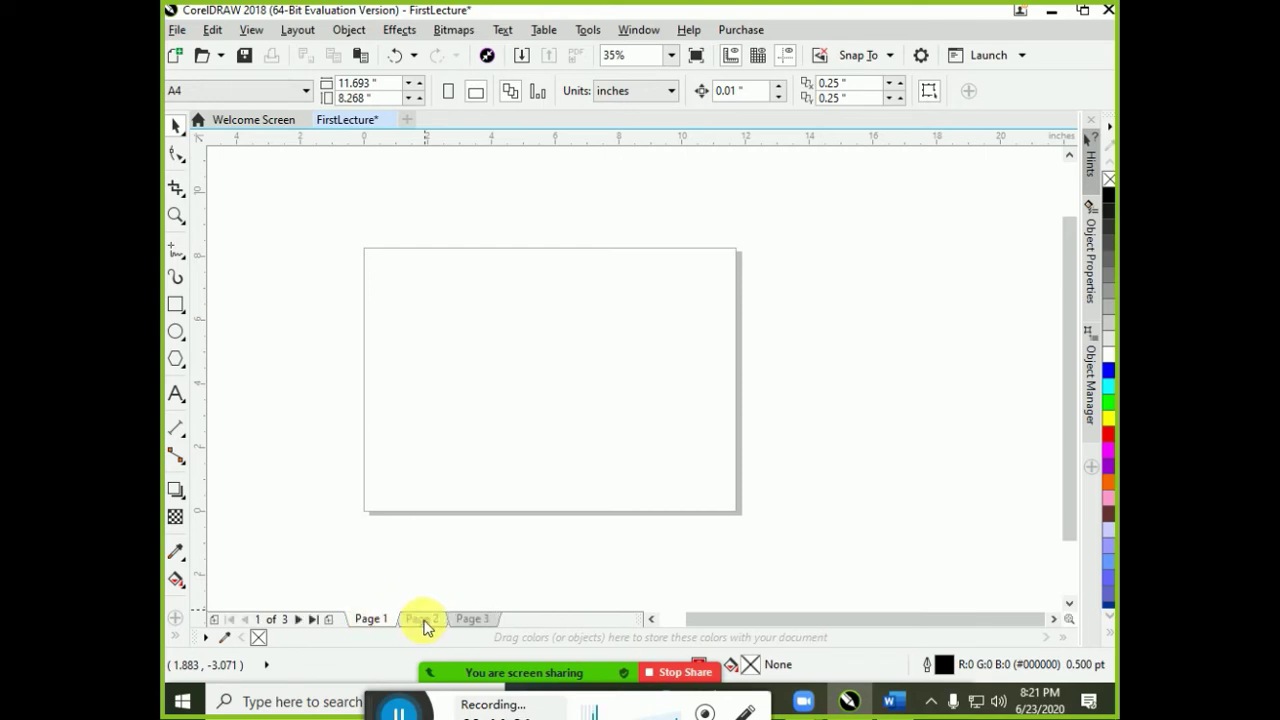
pyautogui.click(420, 620)
pyautogui.click(460, 620)
pyautogui.click(374, 619)
pyautogui.click(445, 93)
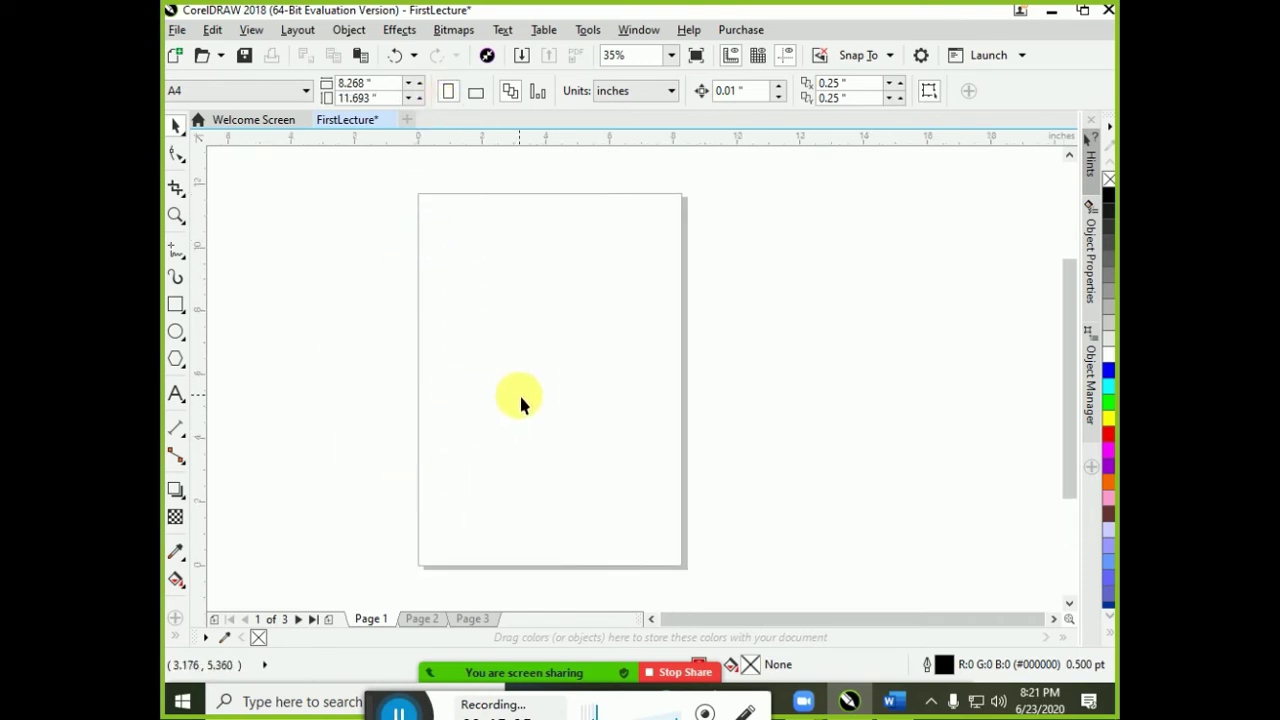
# Limit page size changes to the current page, make page 2 landscape, and compare it with pages 1 and 3.
pyautogui.click(516, 98)
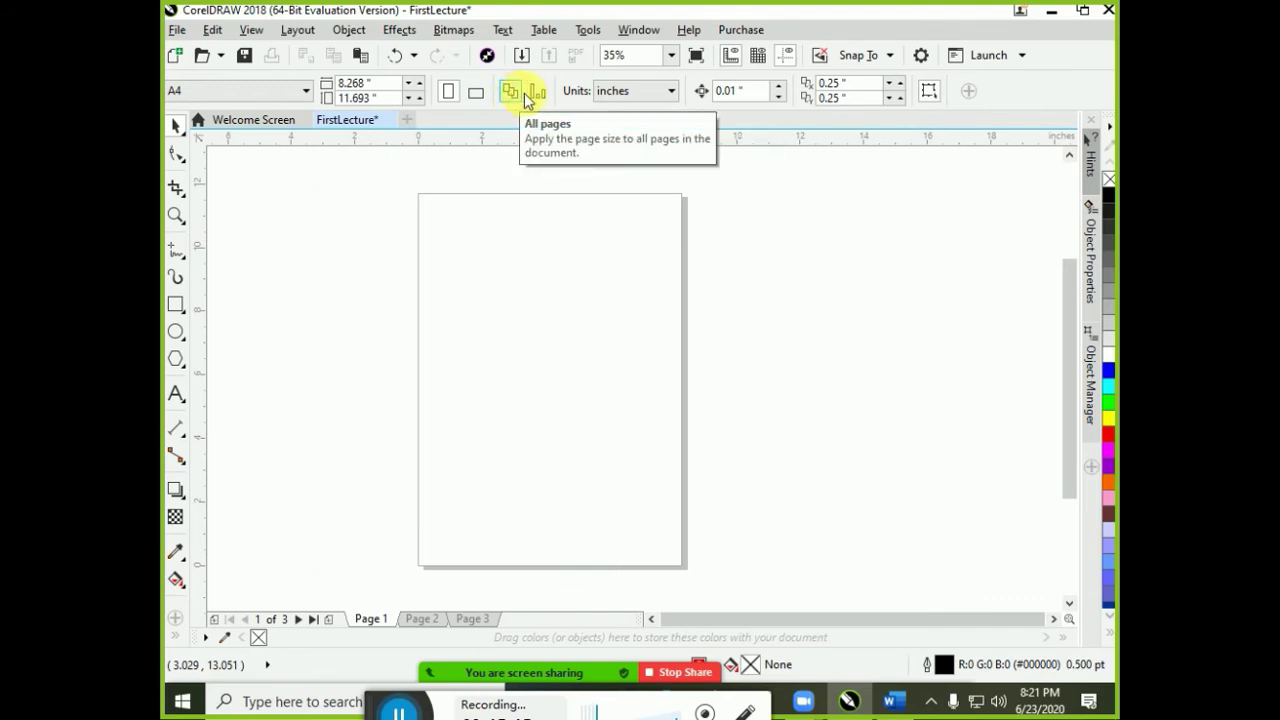
pyautogui.click(535, 97)
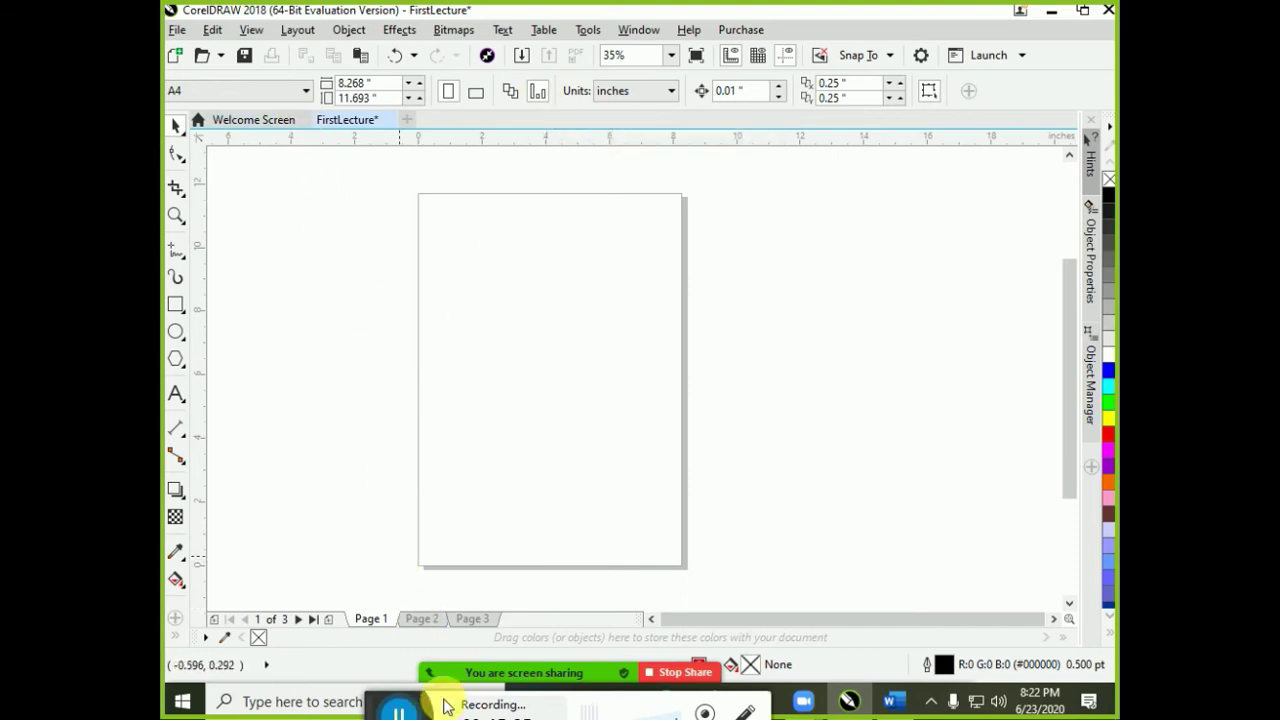
pyautogui.click(419, 619)
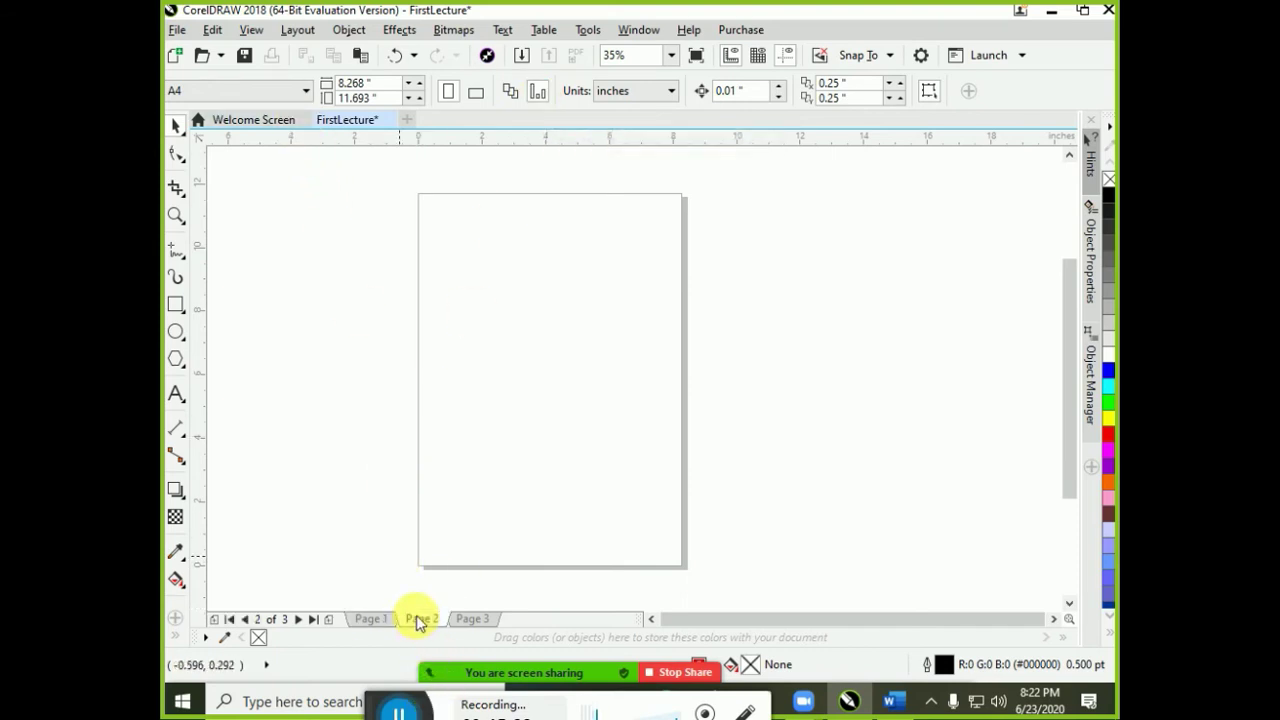
pyautogui.click(265, 89)
pyautogui.click(265, 89)
pyautogui.click(476, 91)
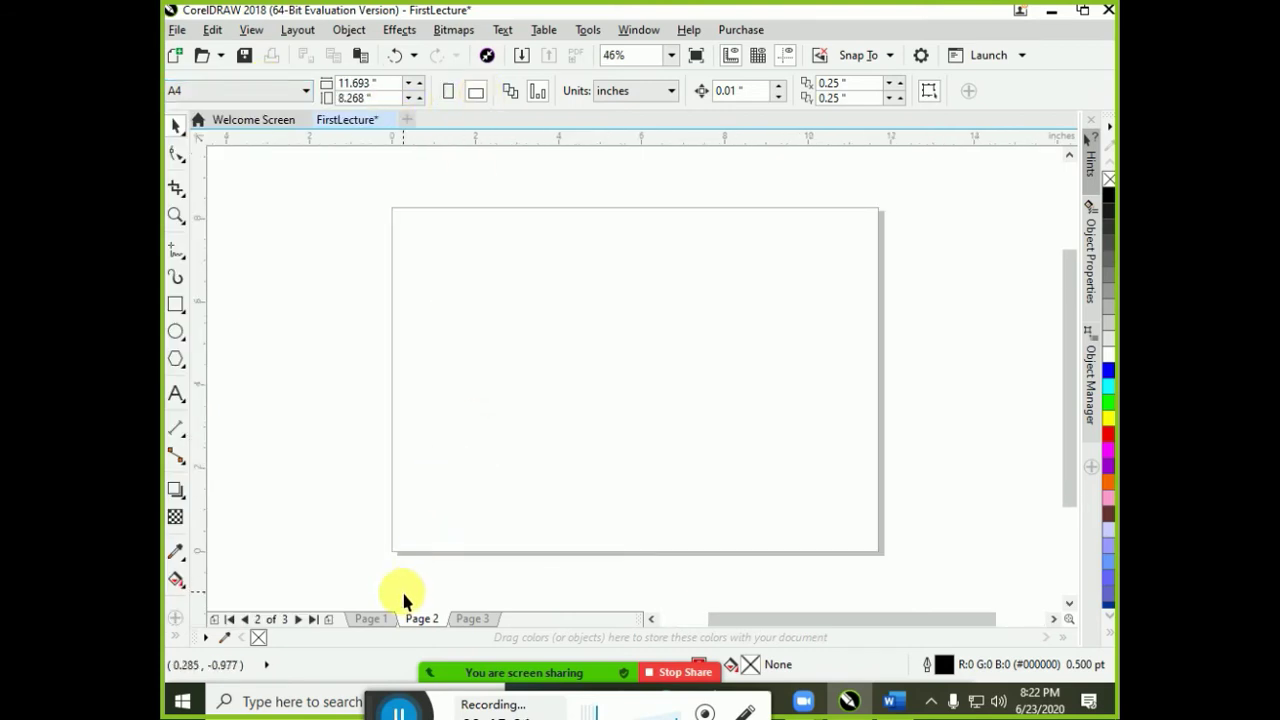
pyautogui.click(370, 620)
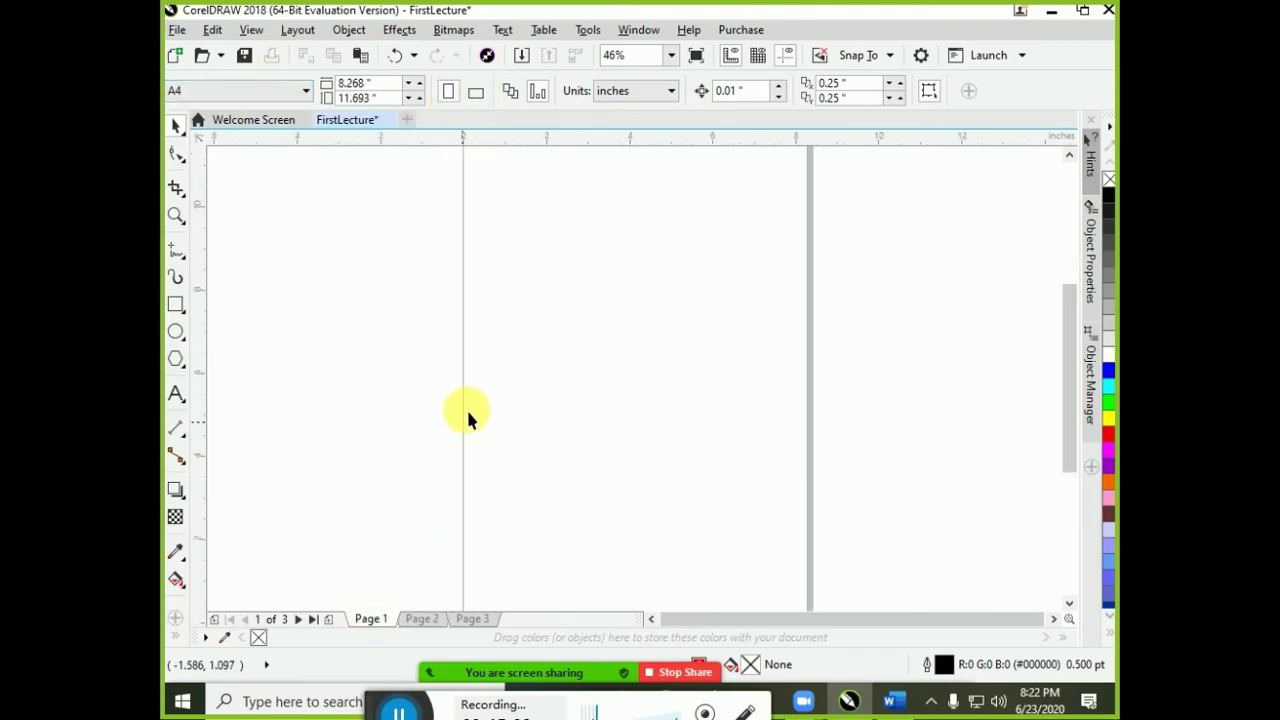
pyautogui.click(421, 619)
pyautogui.click(468, 620)
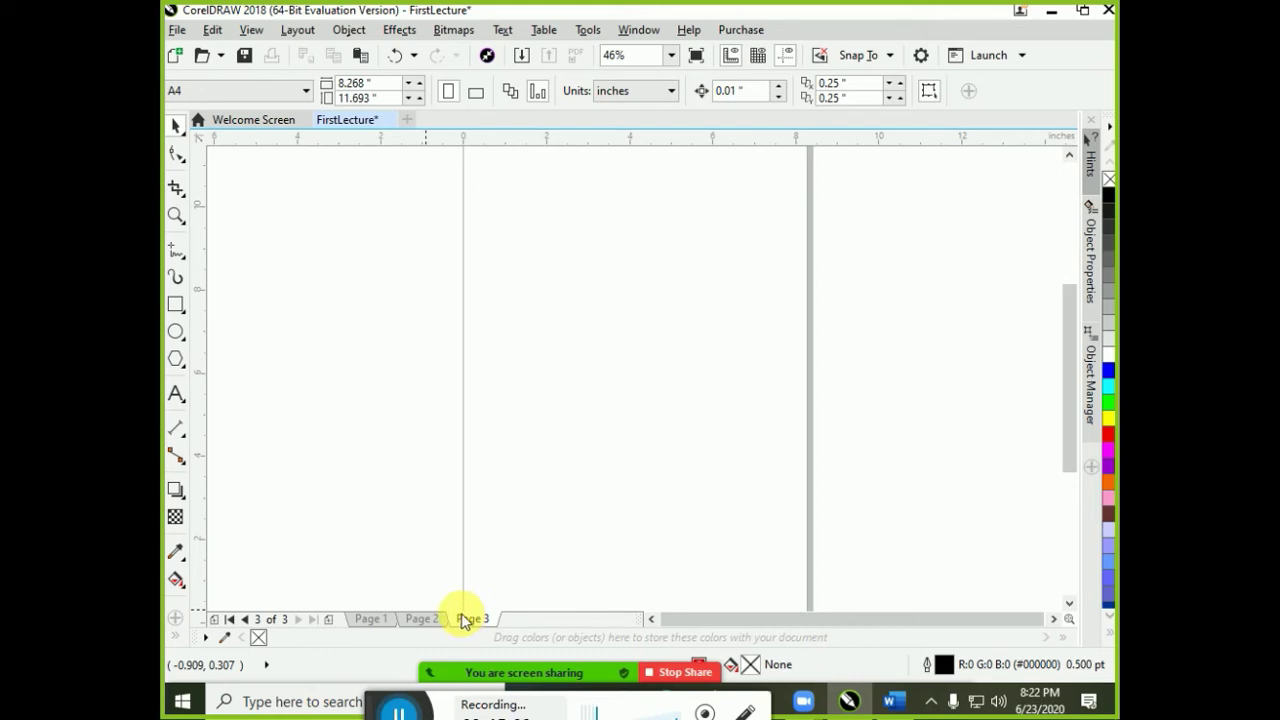
pyautogui.click(422, 619)
pyautogui.click(379, 621)
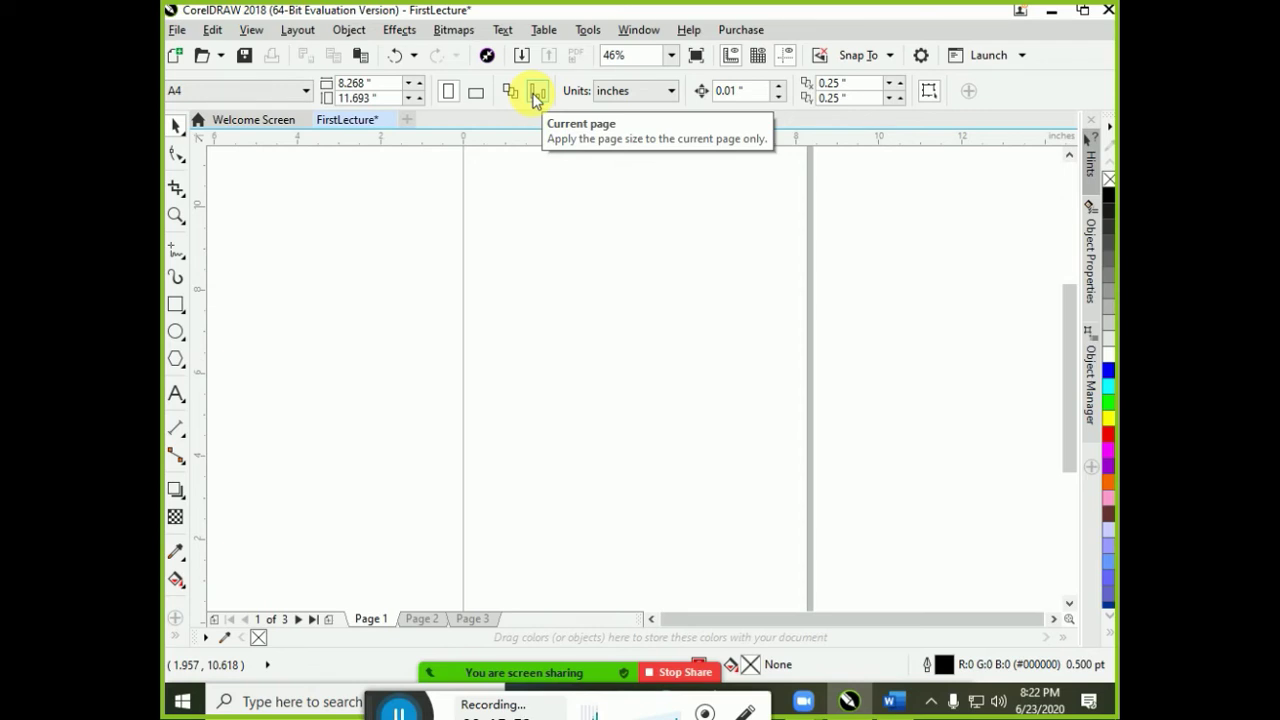
# Review the available drawing units and keep inches.
pyautogui.click(607, 95)
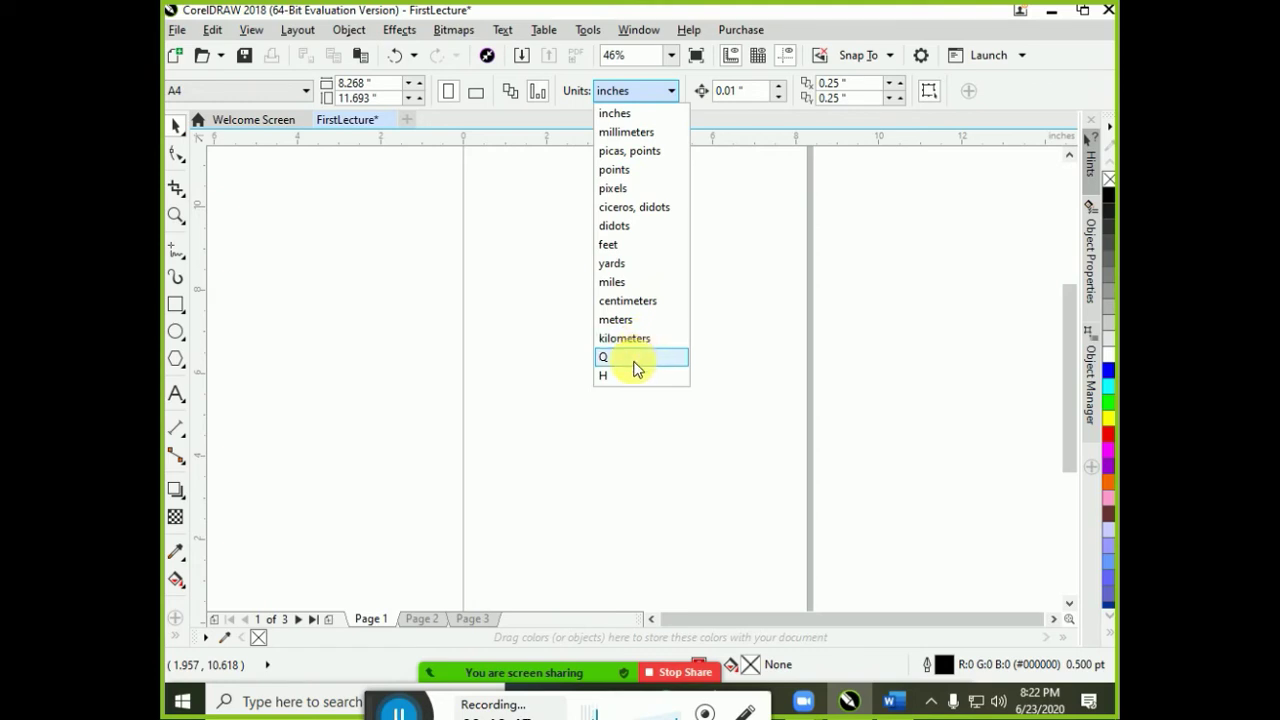
pyautogui.click(766, 255)
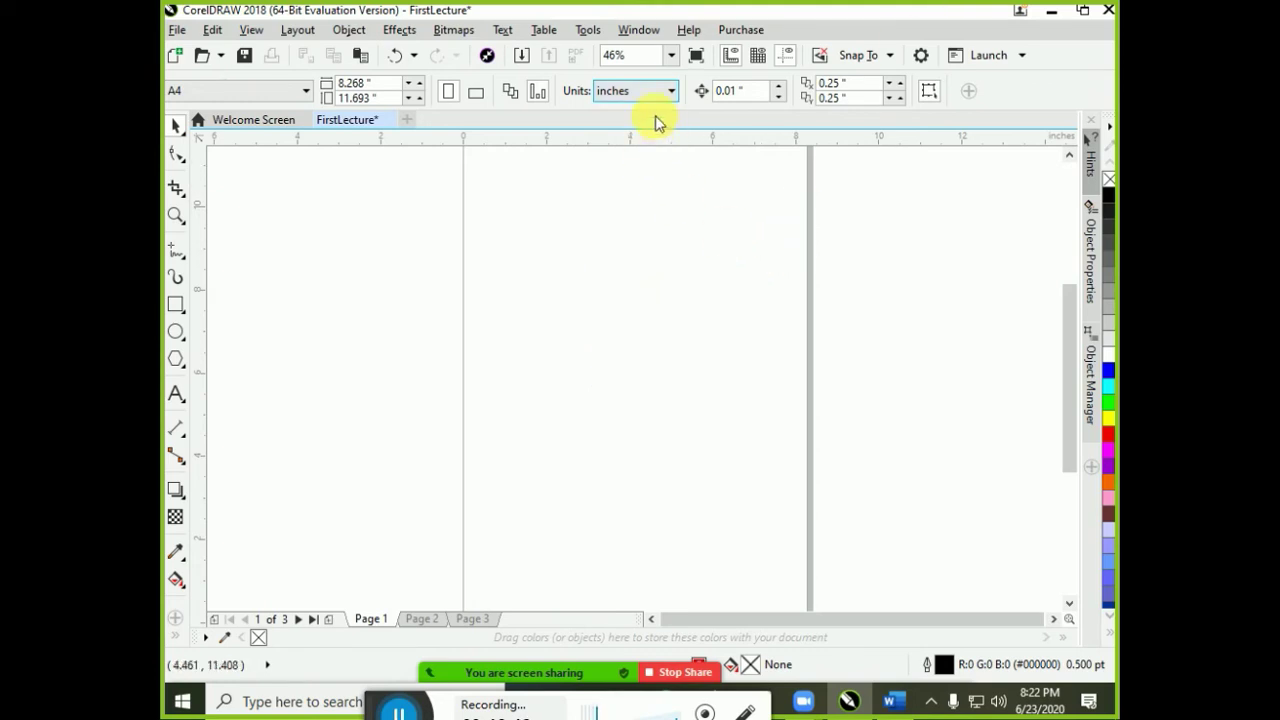
pyautogui.click(646, 91)
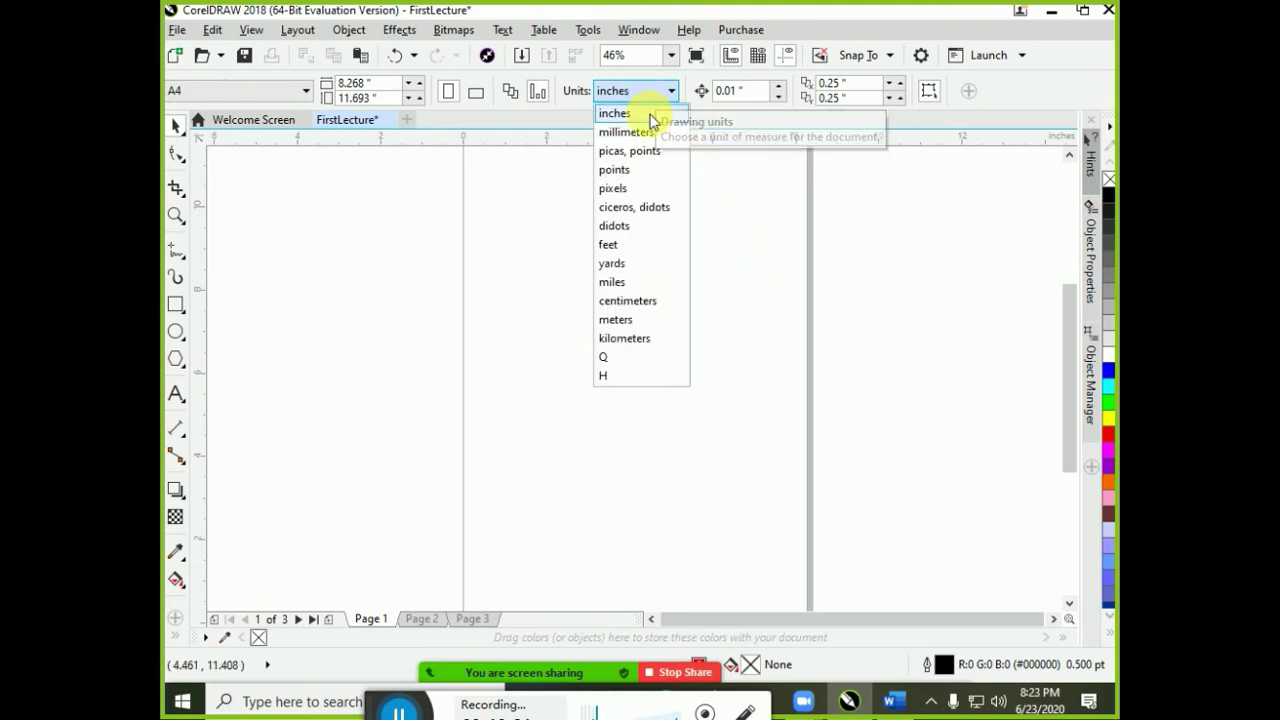
pyautogui.click(651, 119)
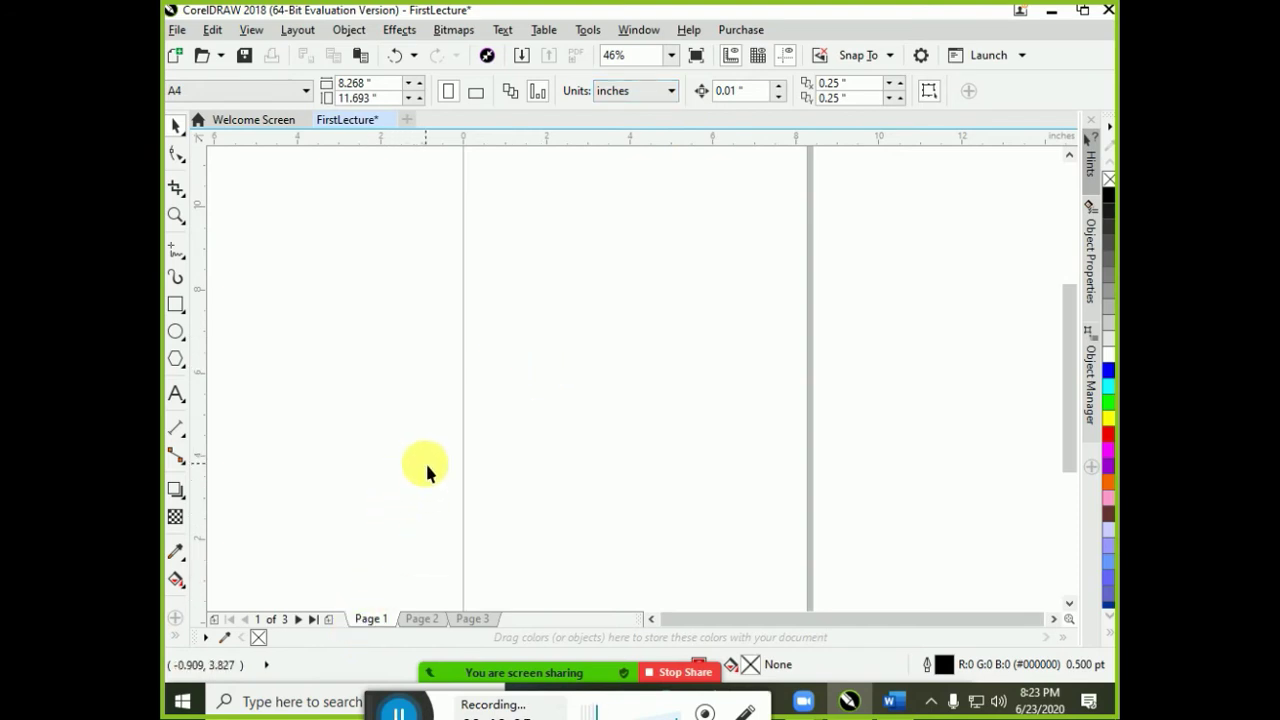
# Save the drawing to the Desktop as FirstLecture.cdr in CDR format, version 20.0 (2018).
pyautogui.hotkey('shift', 'F4')
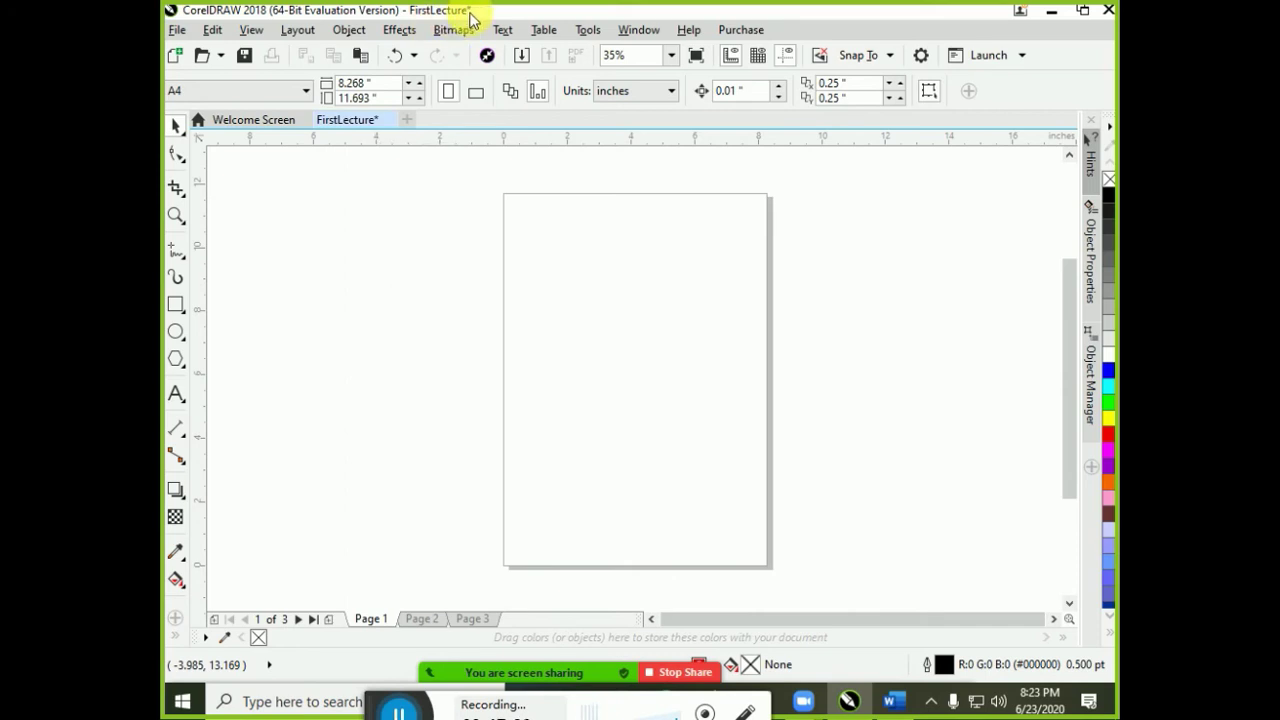
pyautogui.hotkey('ctrl', 's')
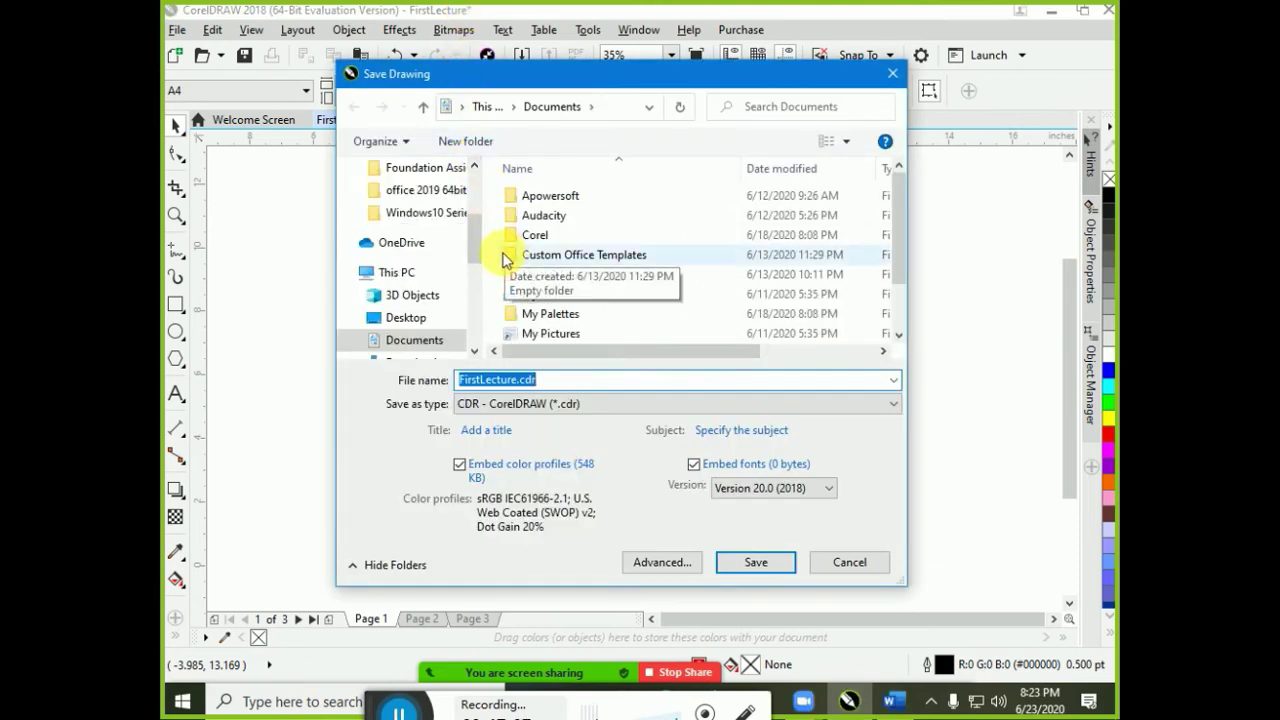
pyautogui.click(410, 318)
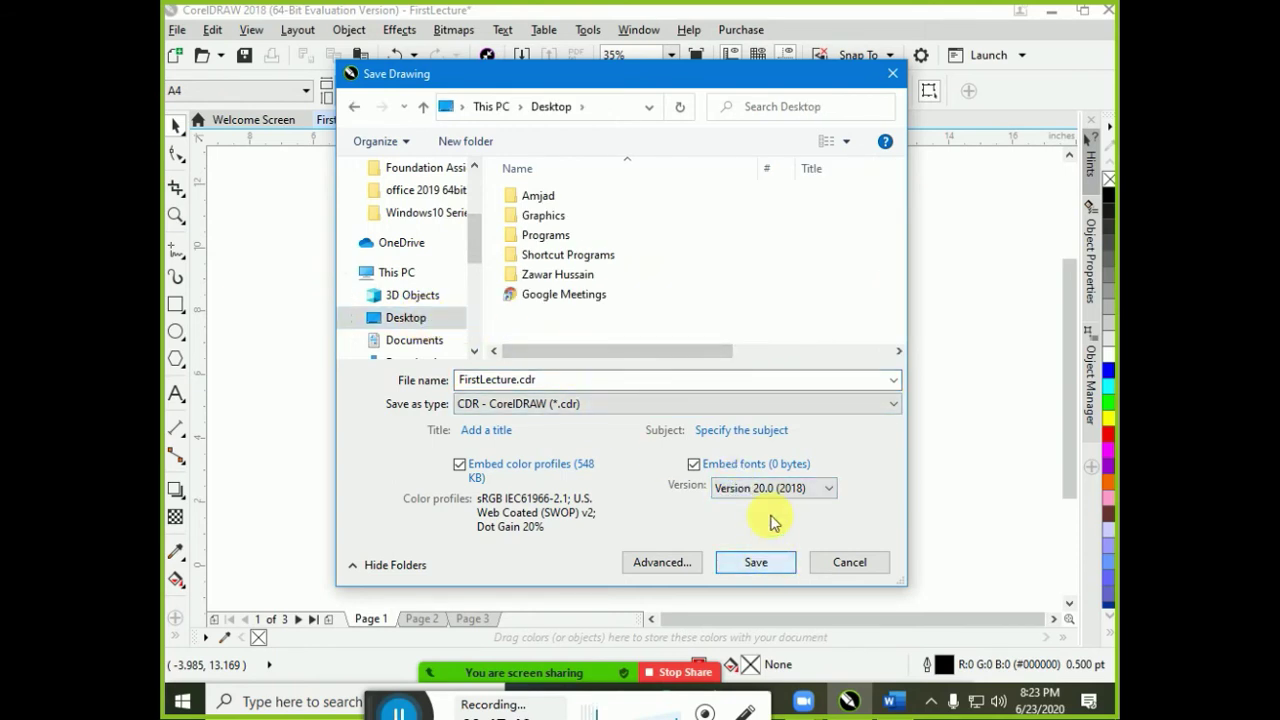
pyautogui.click(733, 564)
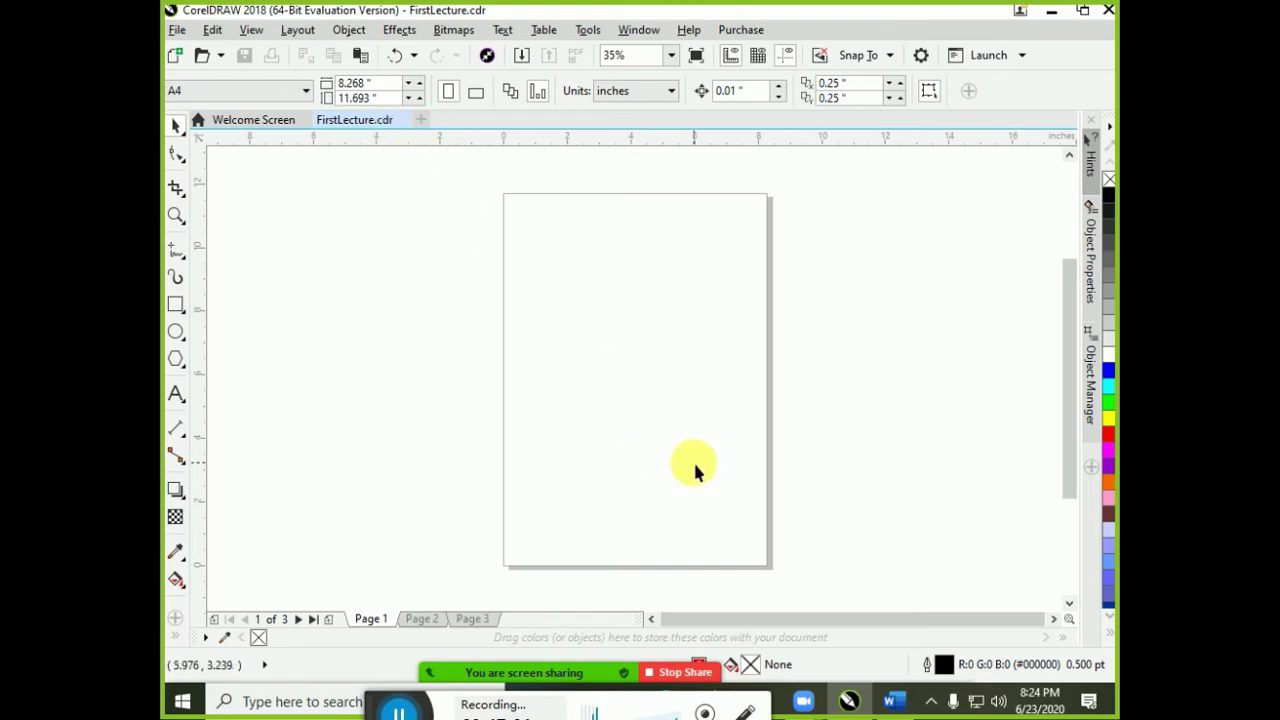
# Switch to the Word notes and add a line below the resolution list pairing Cdr with Corel Draw.
pyautogui.click(889, 701)
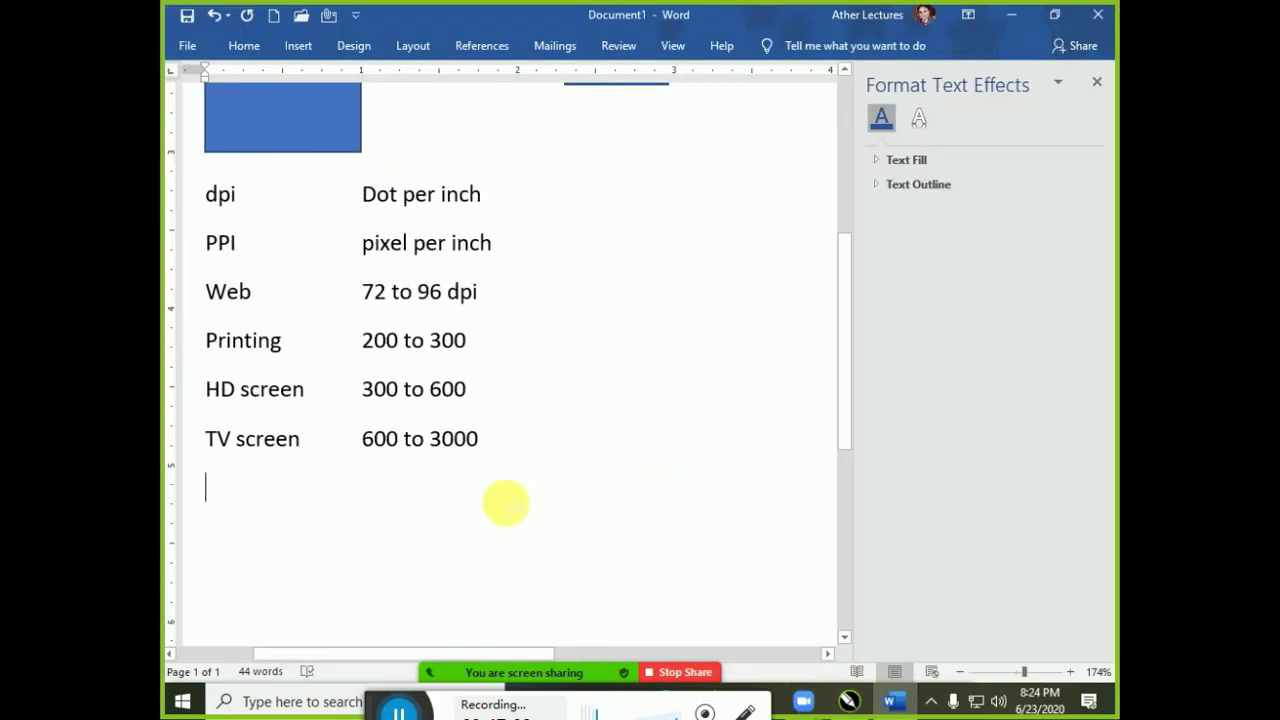
pyautogui.press('Return')
pyautogui.write('cdr')
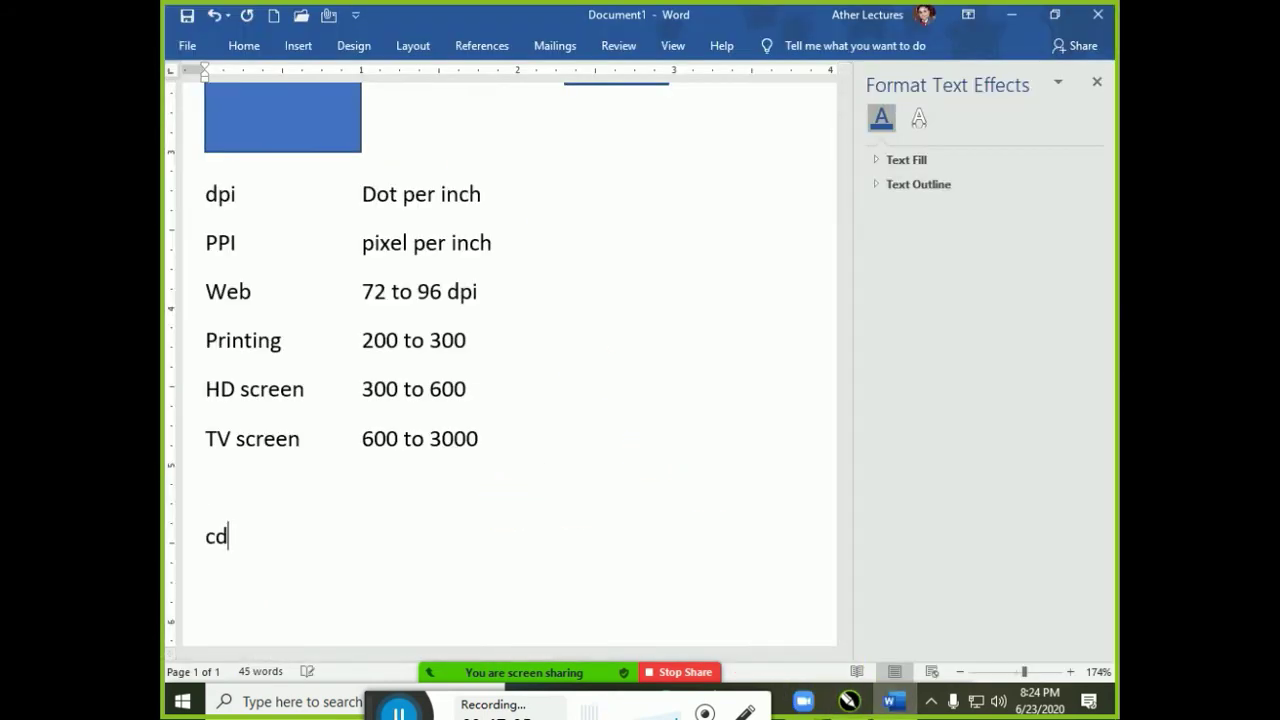
pyautogui.press('Tab')
pyautogui.press('Tab')
pyautogui.write('C')
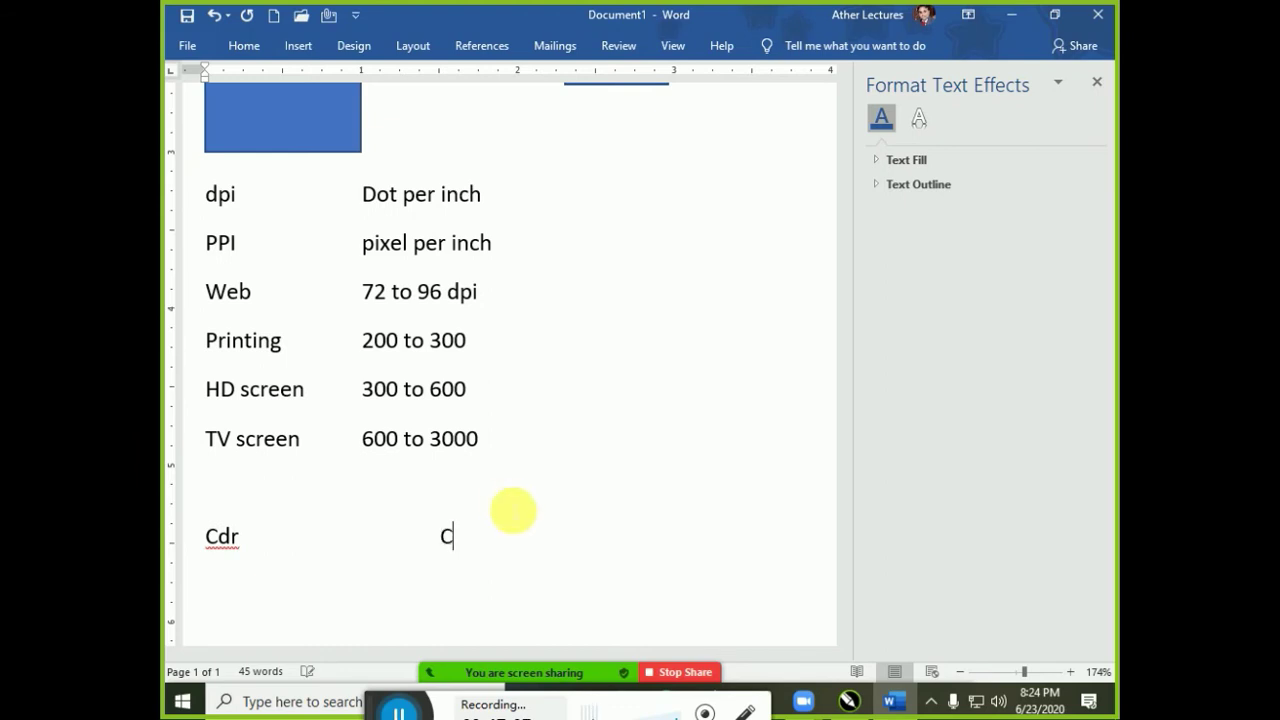
pyautogui.write('orelm Draw')
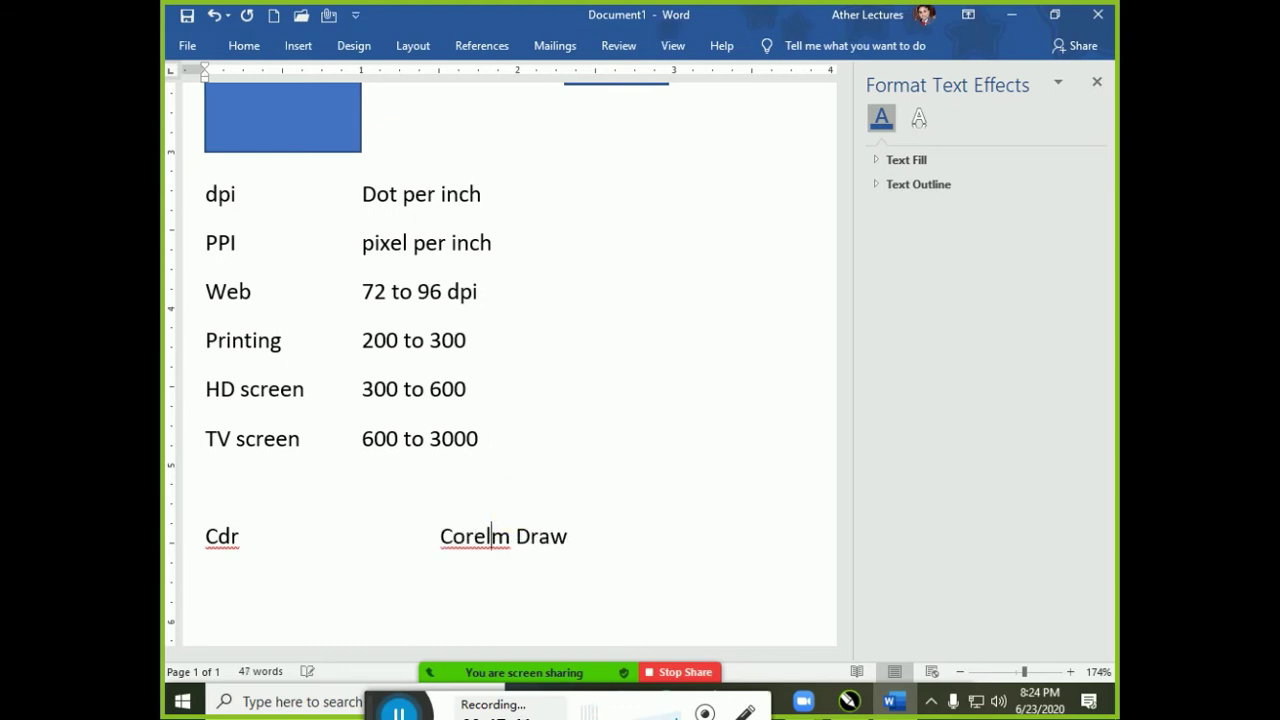
pyautogui.press('Delete')
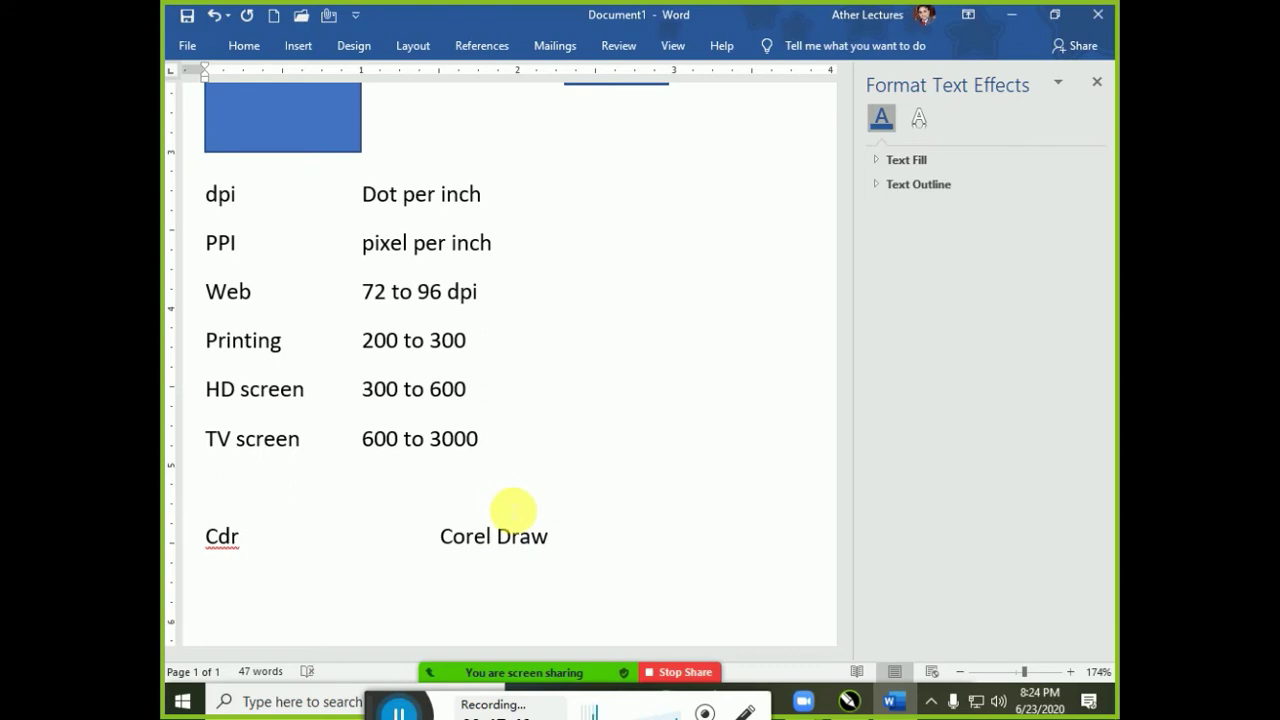
pyautogui.press('Return')
# Switch to CorelDRAW and draw a rectangle about 2.0 by 2.4 inches in the upper part of page 1.
pyautogui.hotkey('alt', 'Tab')
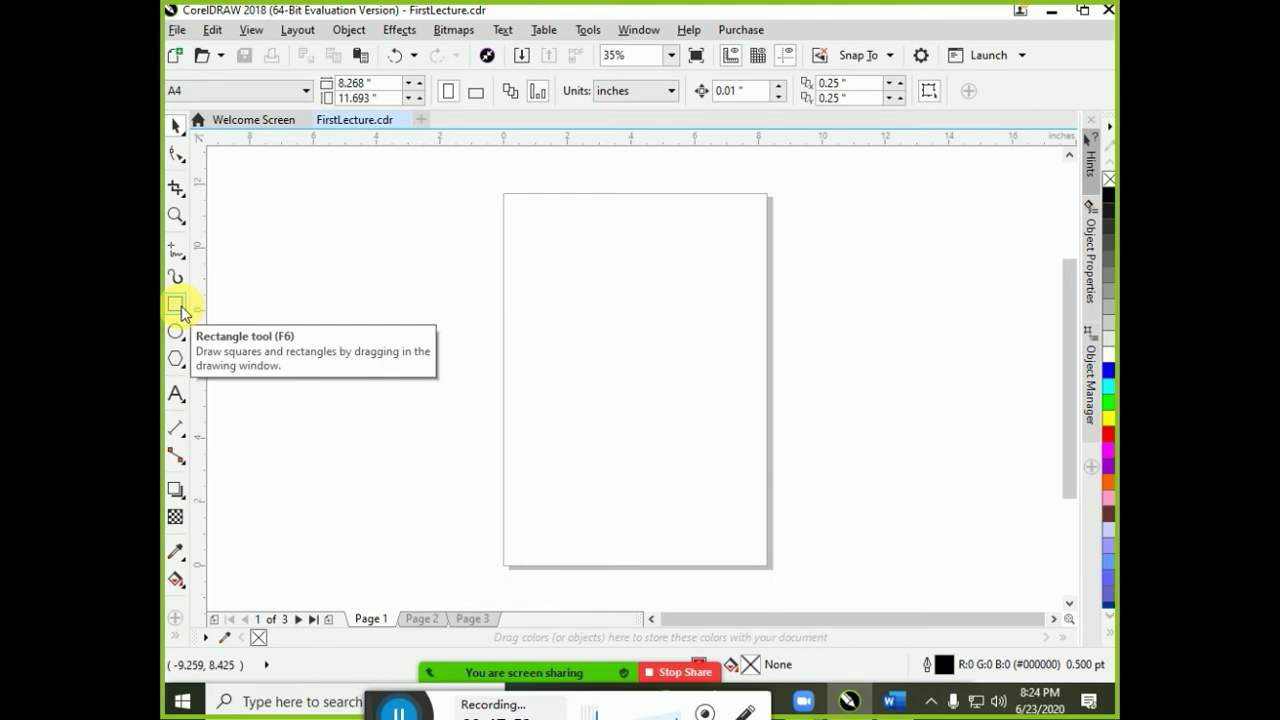
pyautogui.click(527, 327)
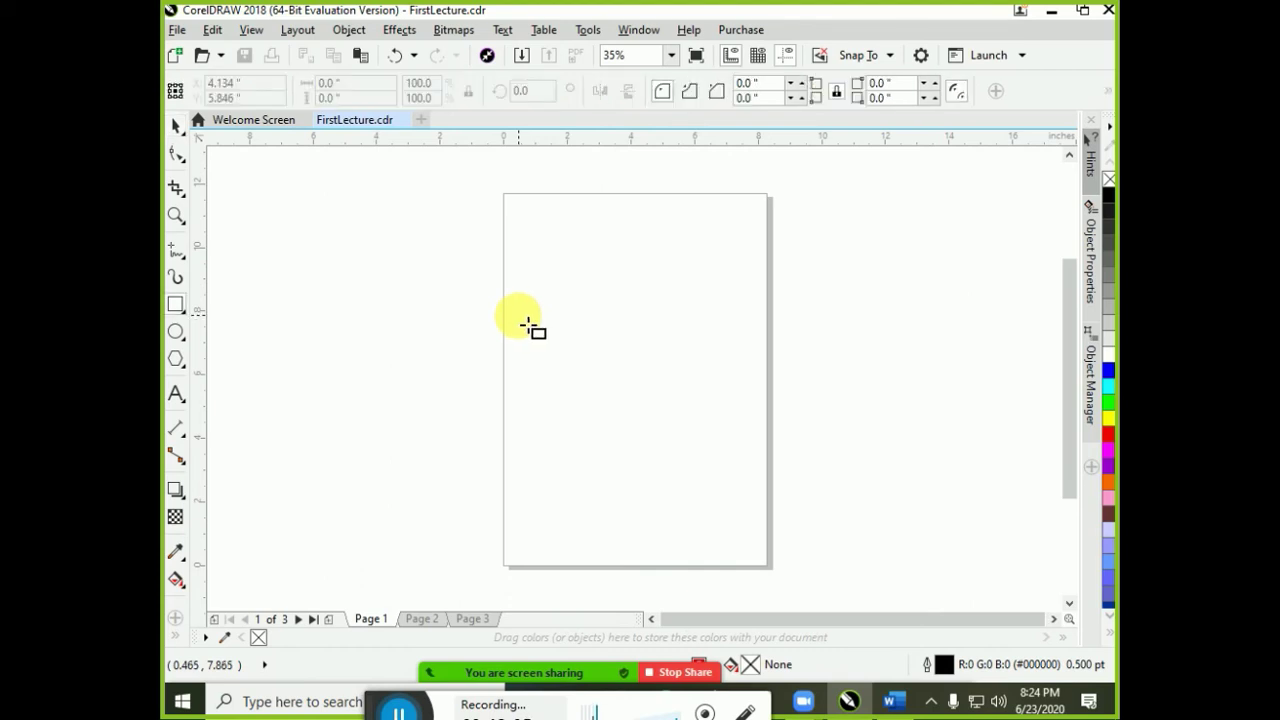
pyautogui.press('space')
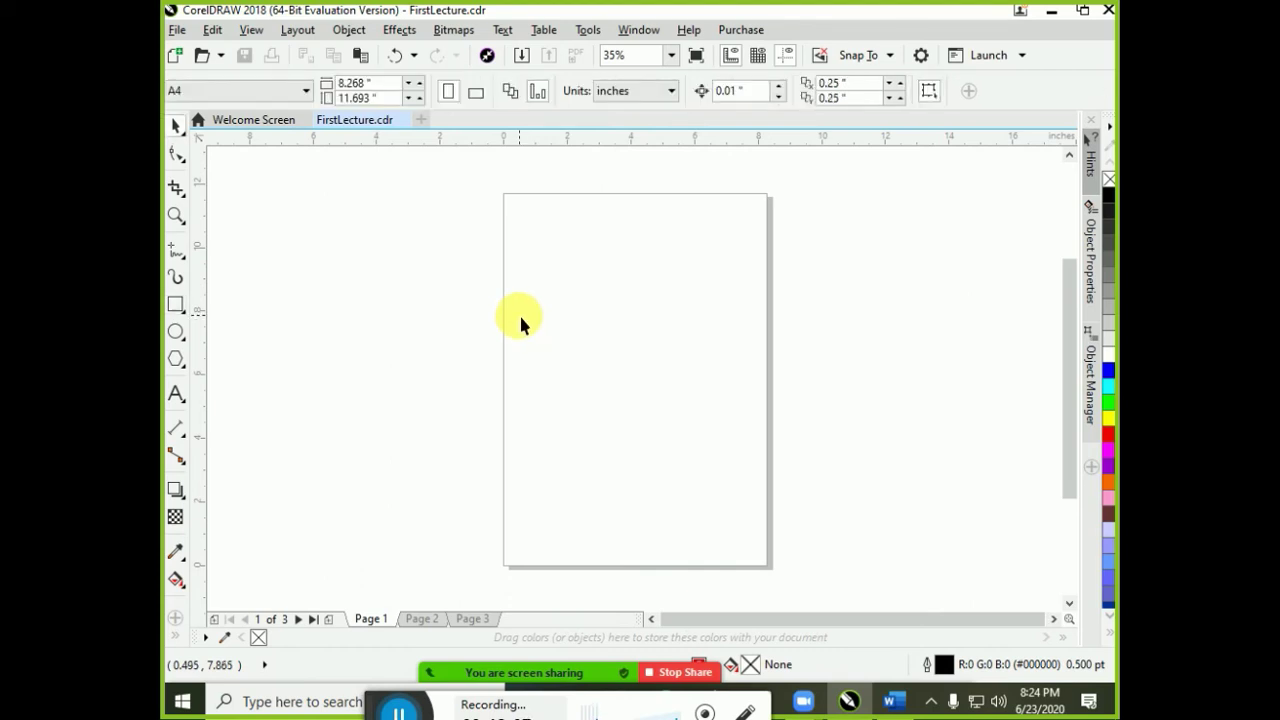
pyautogui.press('F5')
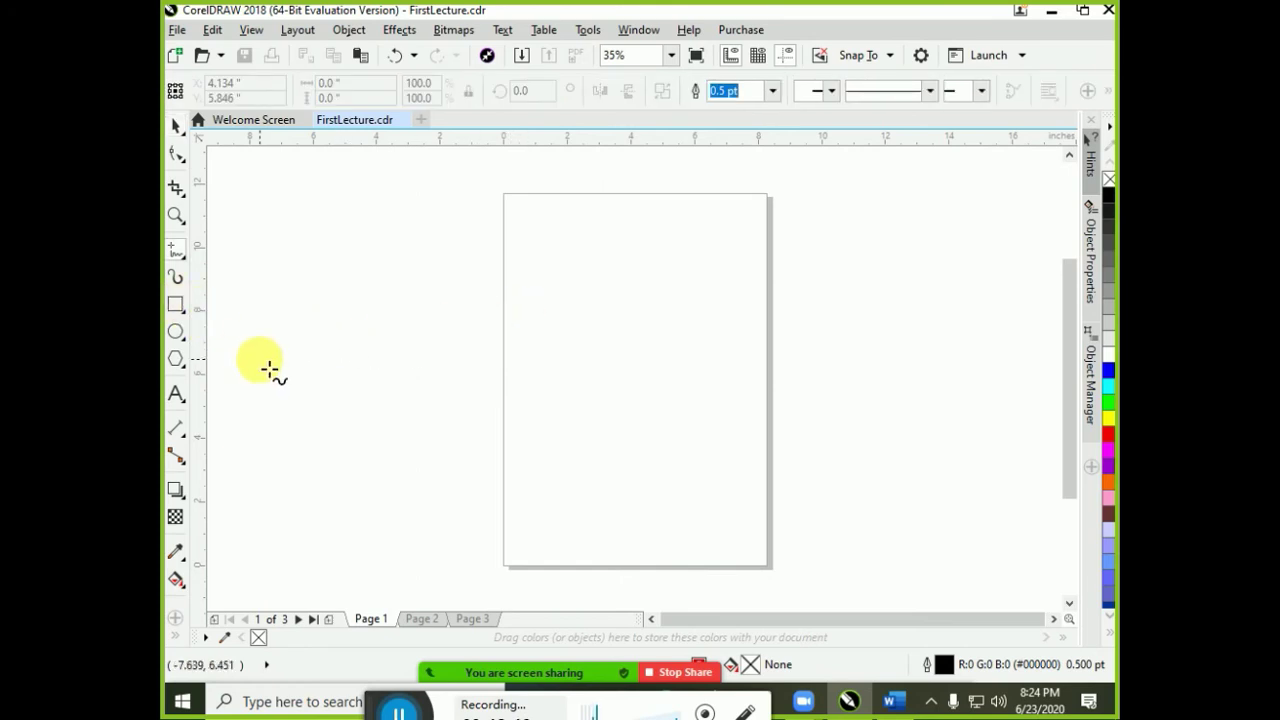
pyautogui.press('F6')
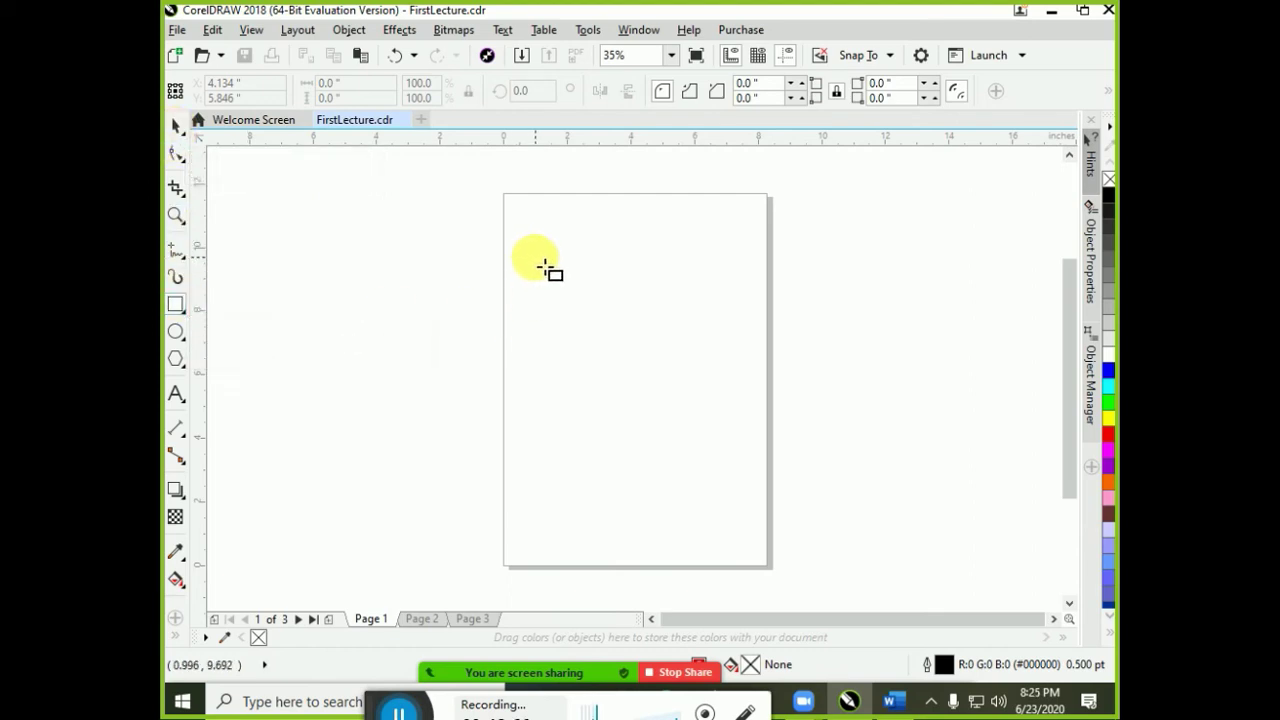
pyautogui.moveTo(545, 269); pyautogui.dragTo(609, 344)
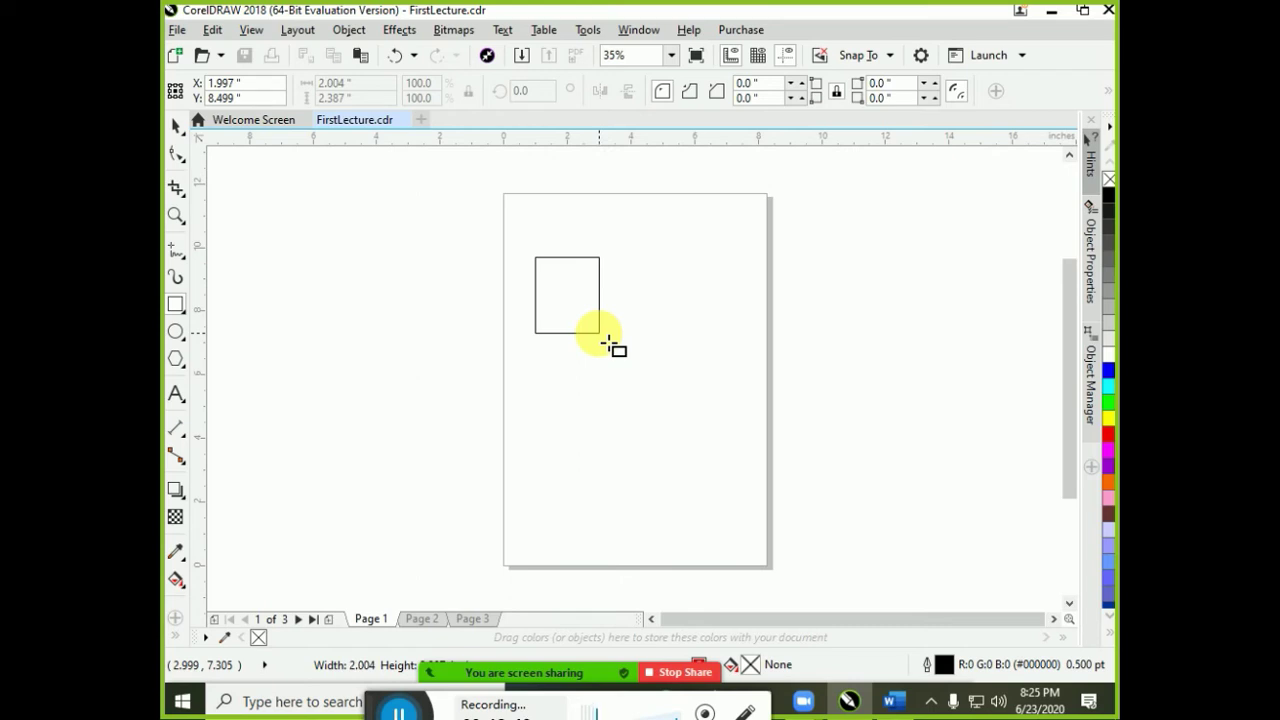
pyautogui.moveTo(608, 344); pyautogui.dragTo(608, 344)
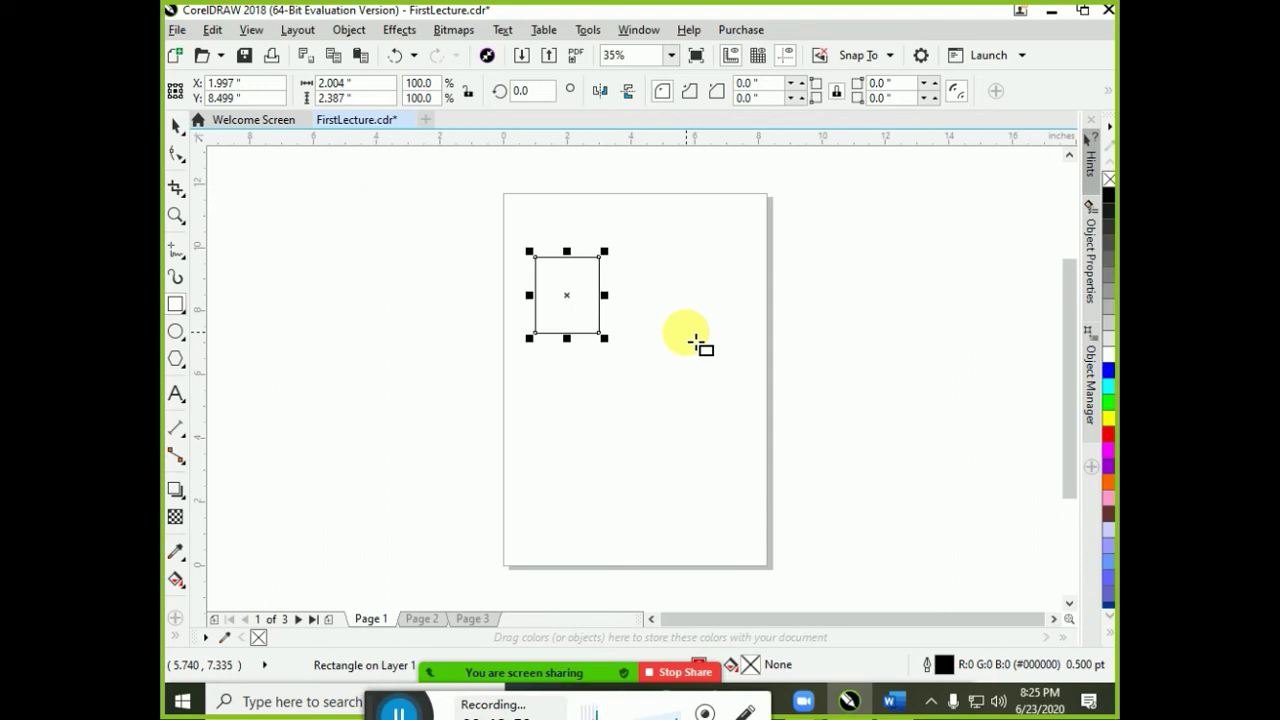
# Switch to the Word notes, close the Format Text Effects pane, and add an F6 Rectangle line below the Cdr entry.
pyautogui.hotkey('alt', 'Tab')
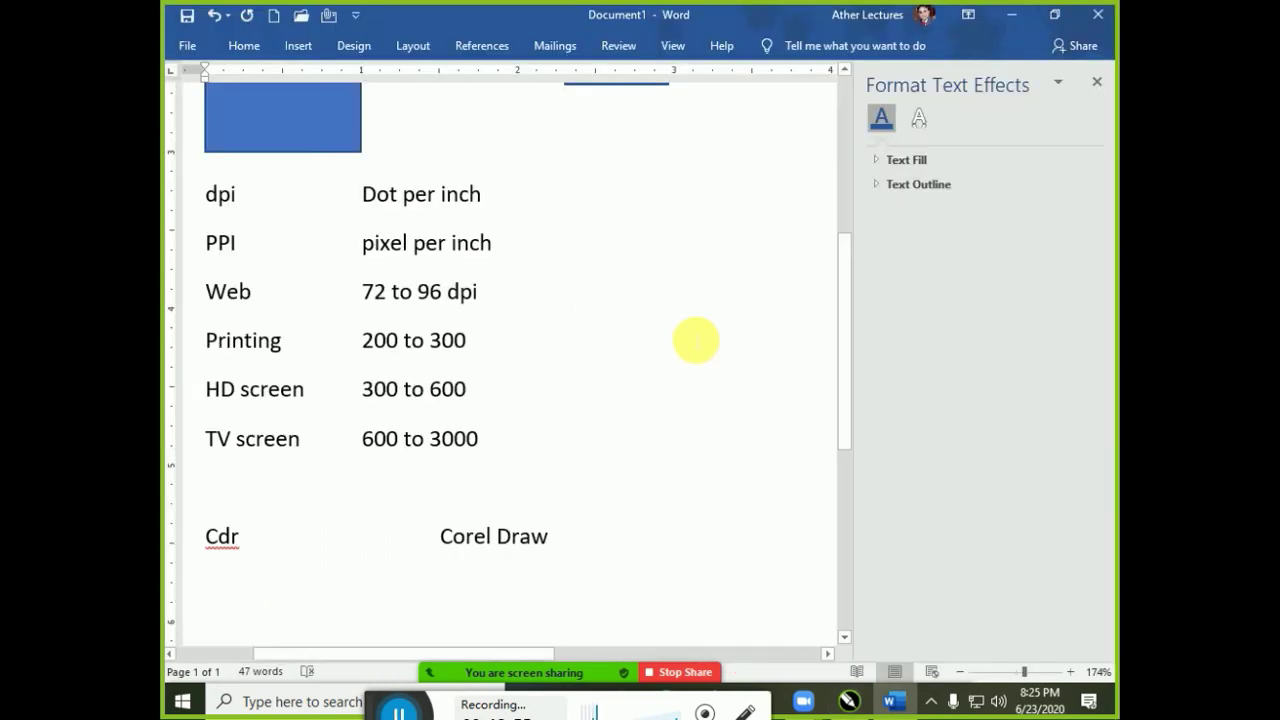
pyautogui.press('Return')
pyautogui.press('Return')
pyautogui.press('Return')
pyautogui.press('Return')
pyautogui.press('Return')
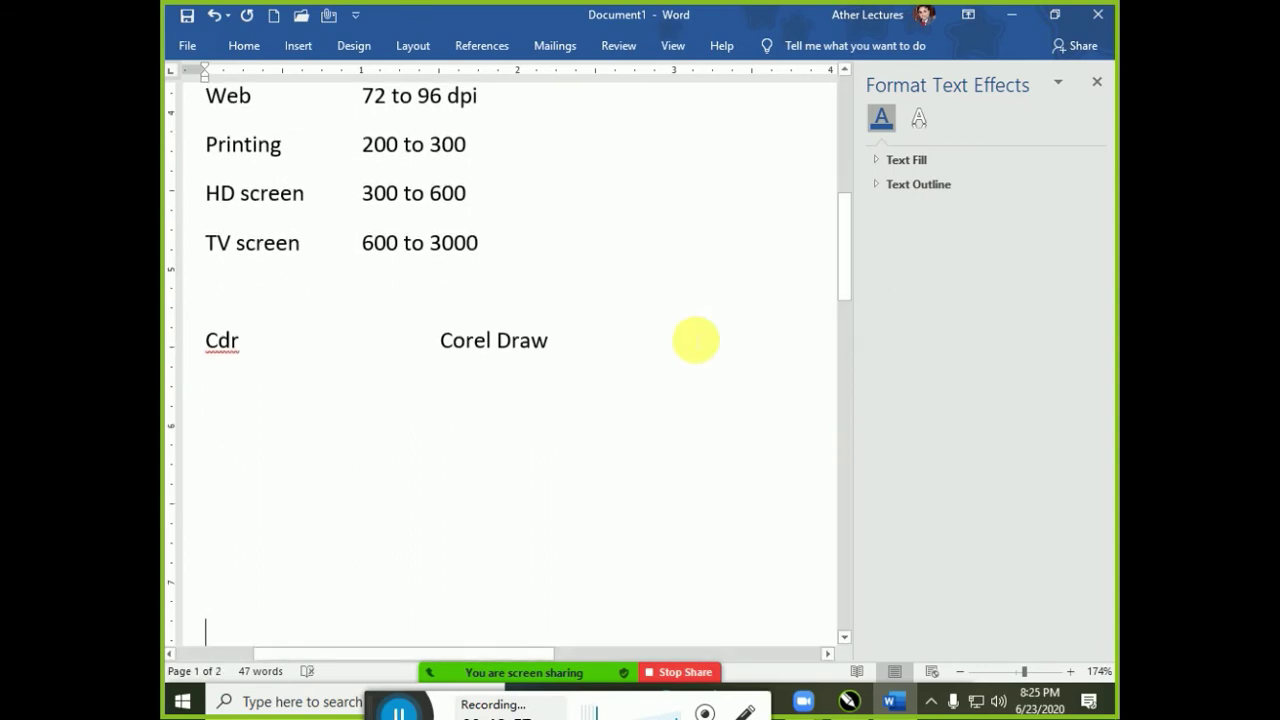
pyautogui.click(1096, 82)
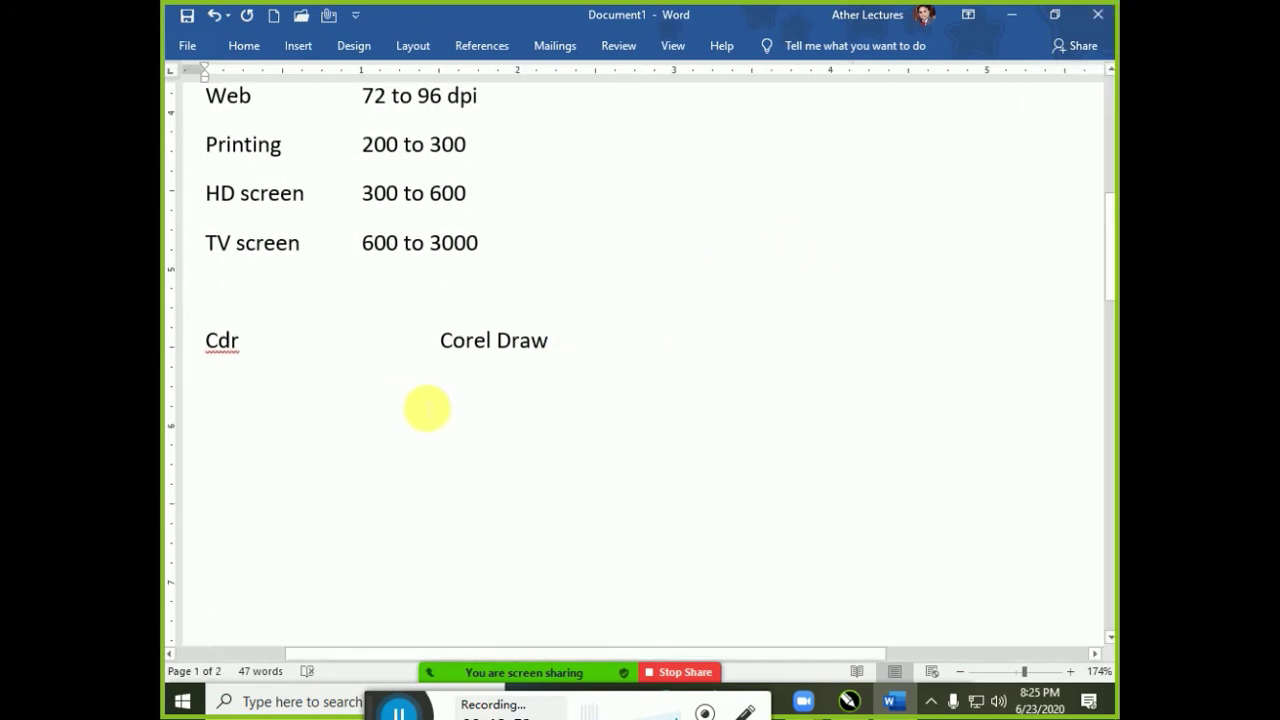
pyautogui.click(286, 389)
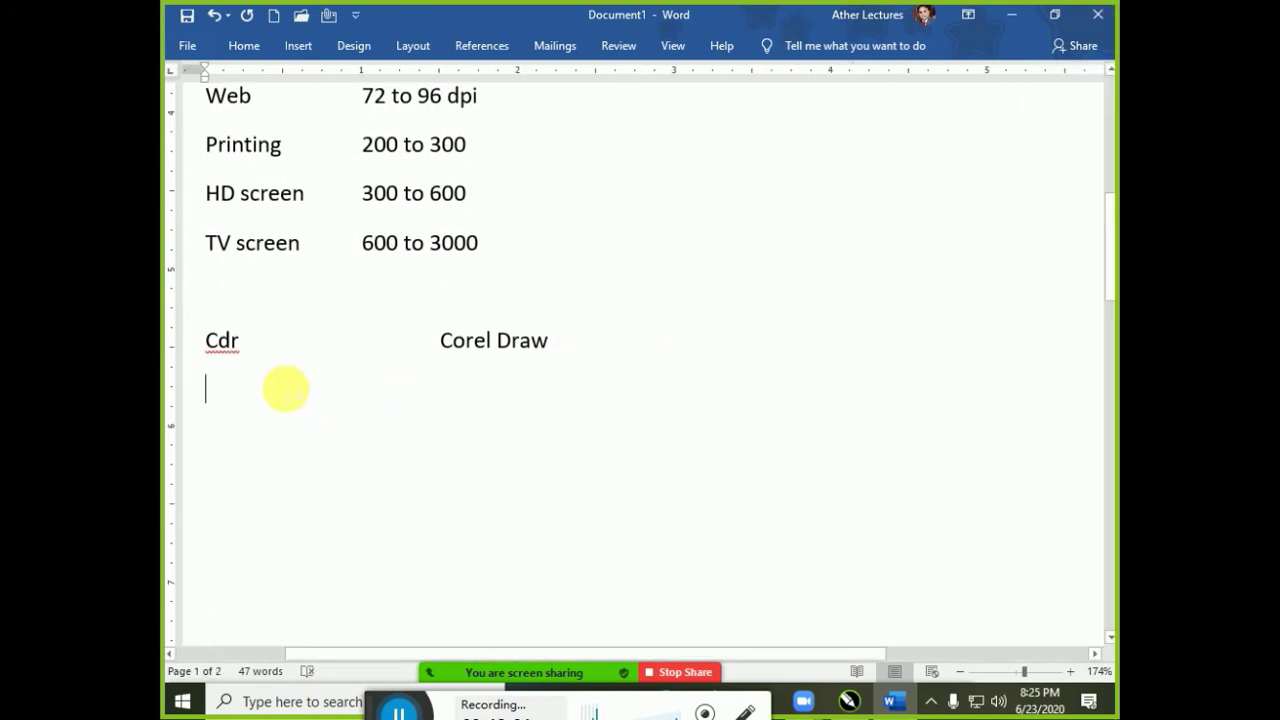
pyautogui.write('F6\t\t\t')
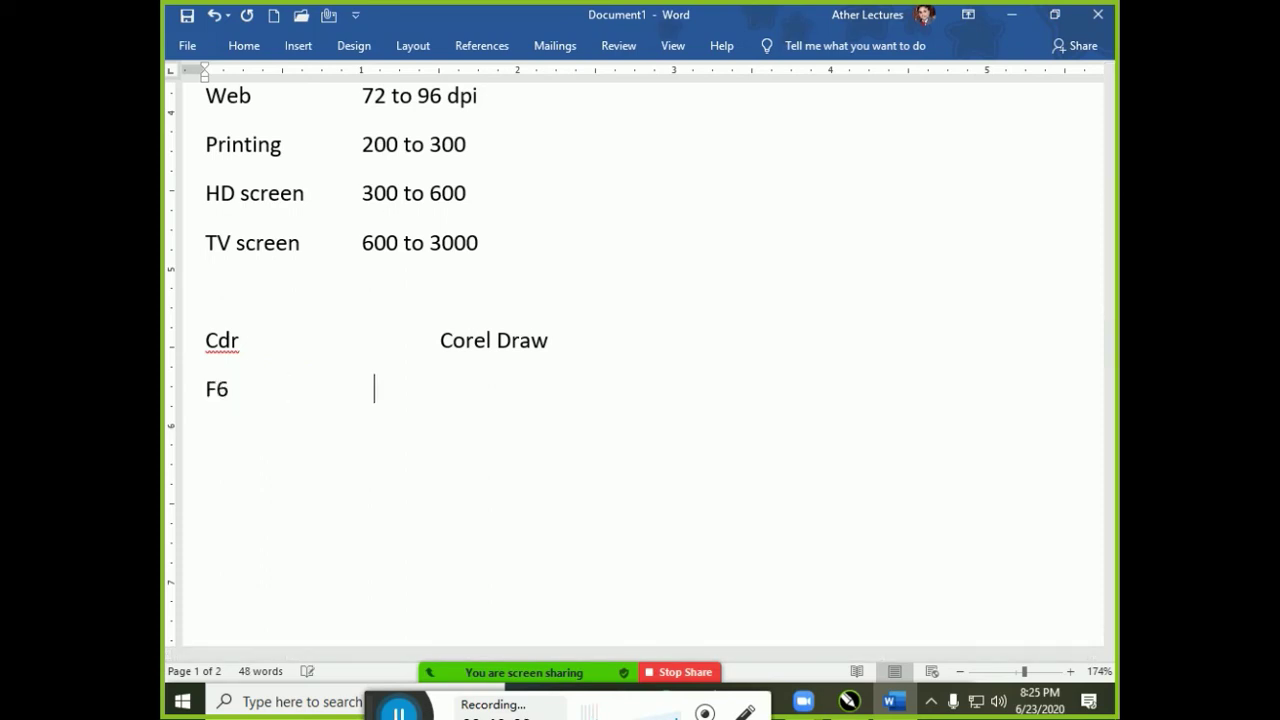
pyautogui.write('Rectang')
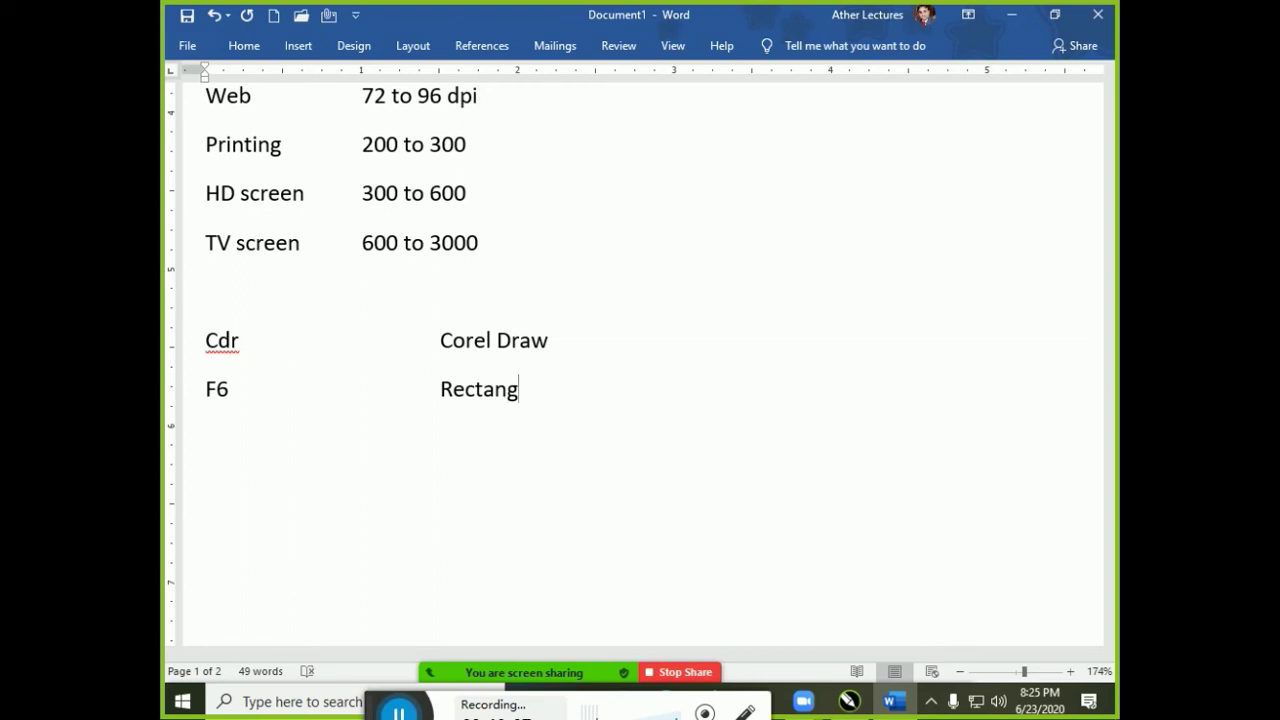
pyautogui.write('le')
pyautogui.press('Return')
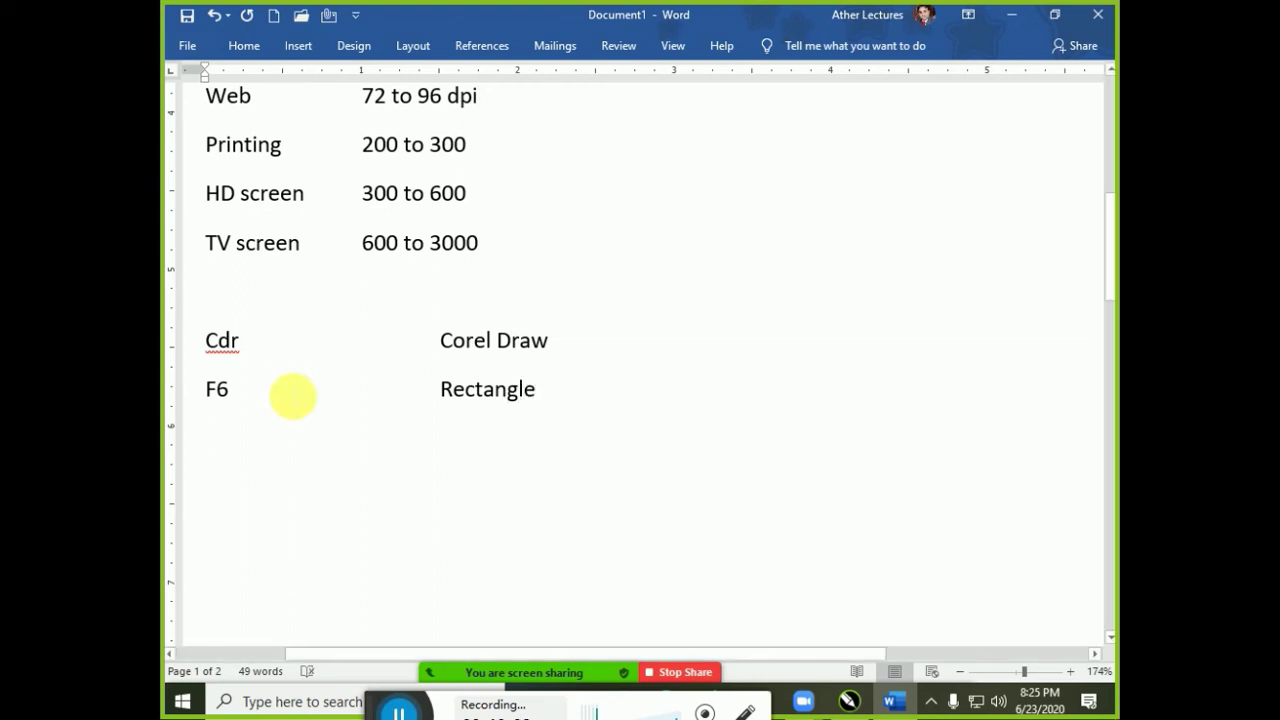
# Add a notes line pairing Space with "switch between active and arrow tool (pick tool)".
pyautogui.write('Space')
pyautogui.press('Tab')
pyautogui.press('Tab')
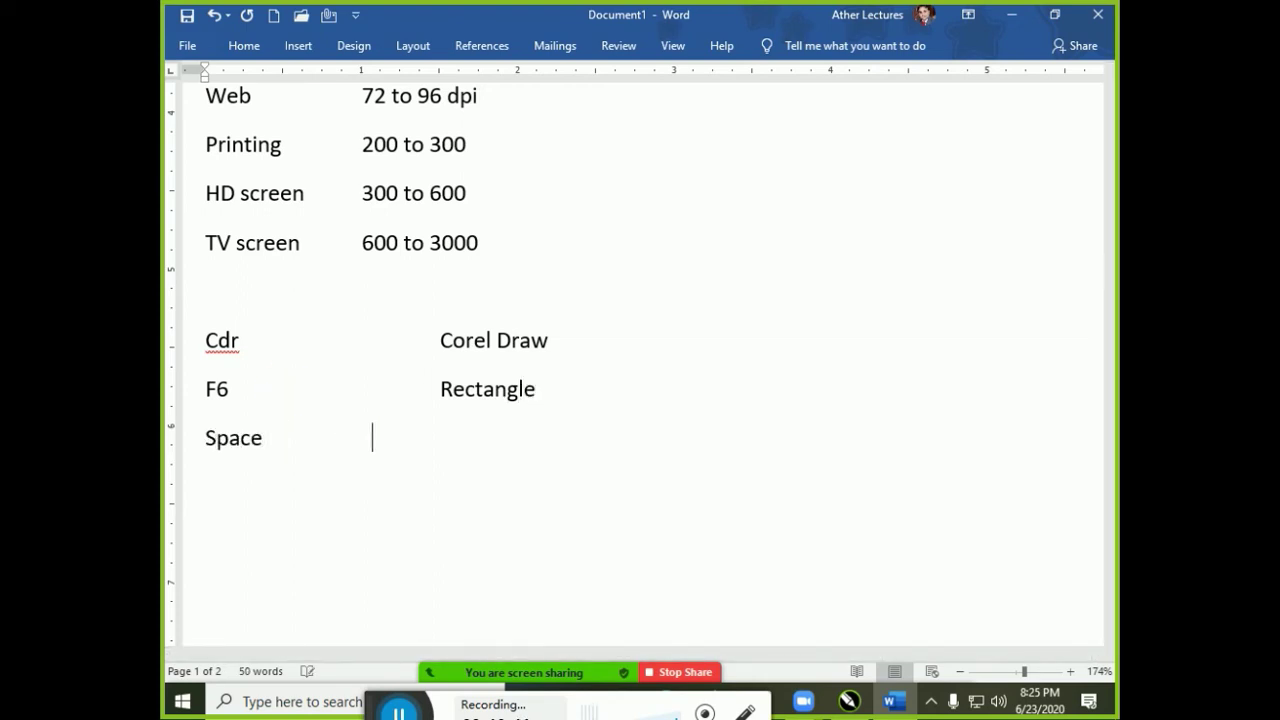
pyautogui.write('switch bet')
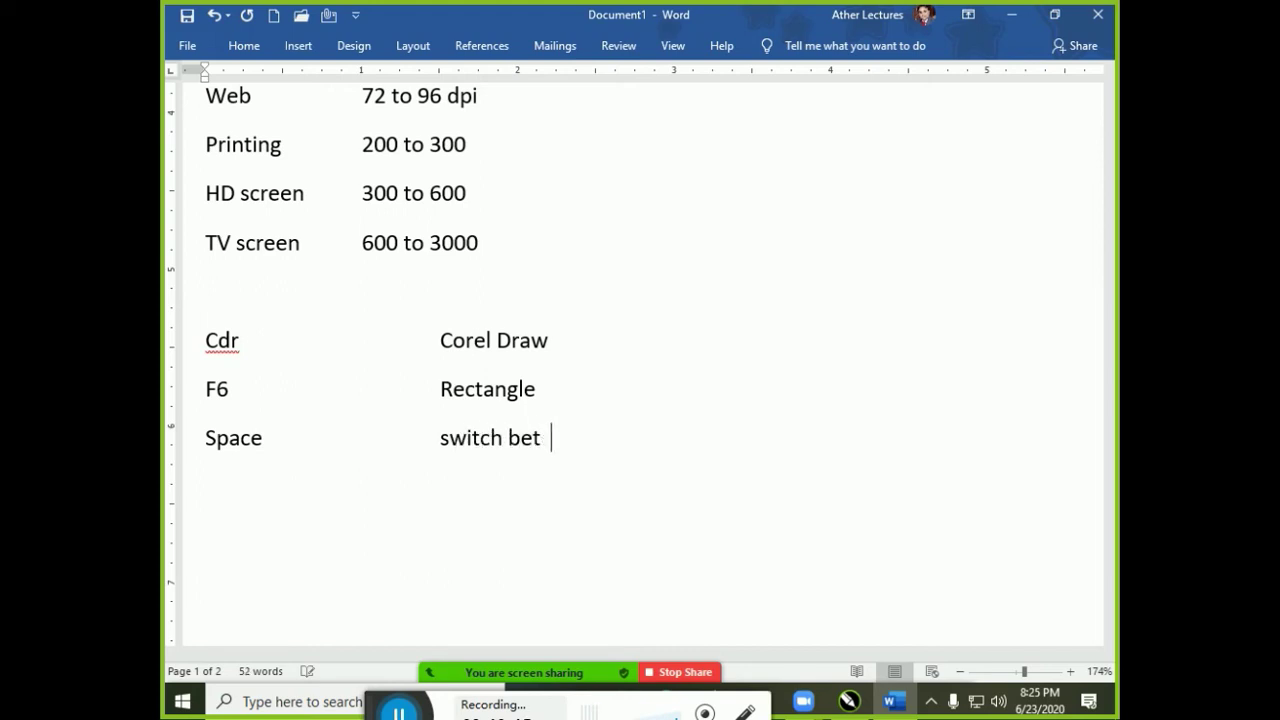
pyautogui.write('eween acti')
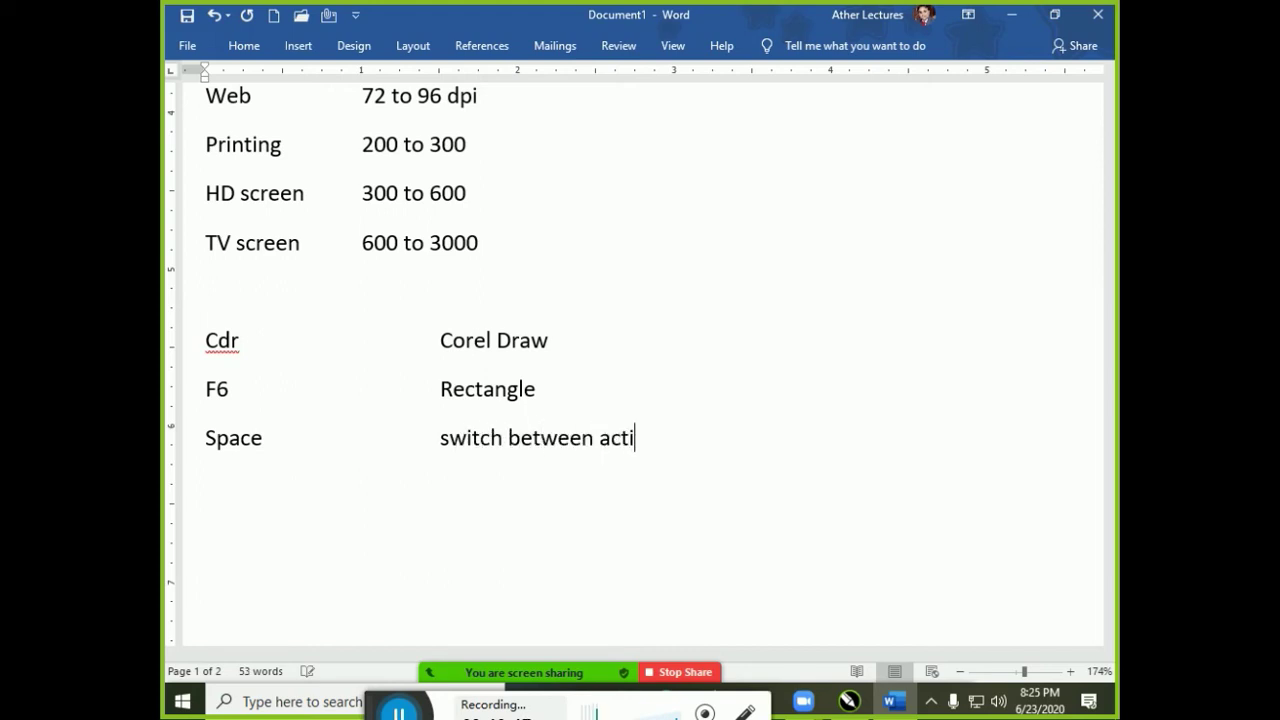
pyautogui.write('ve and ar')
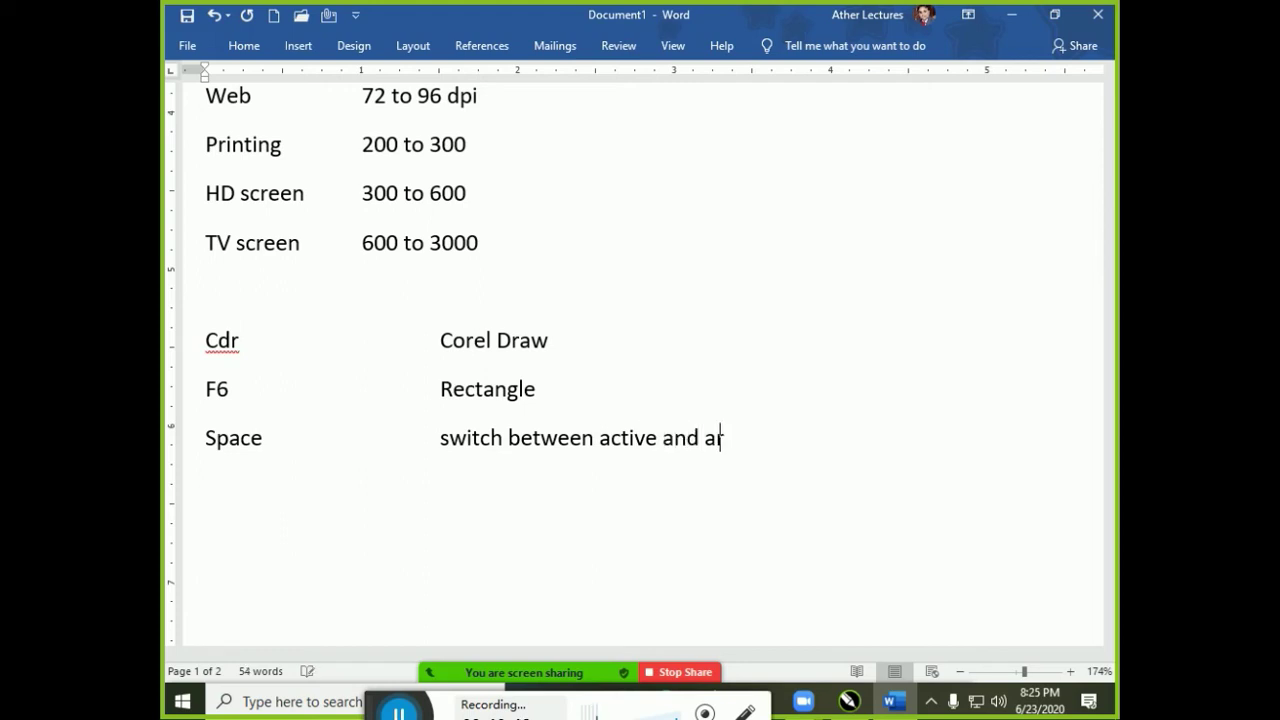
pyautogui.write('row tool (')
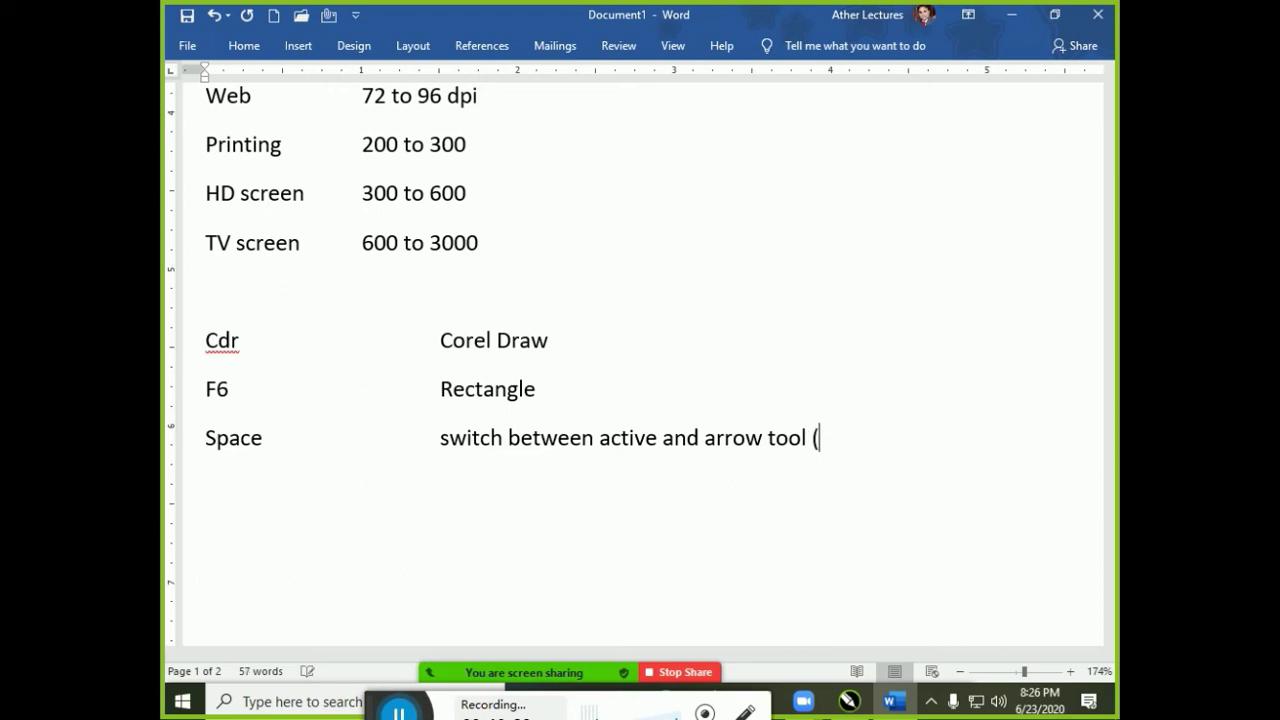
pyautogui.write('pick tool')
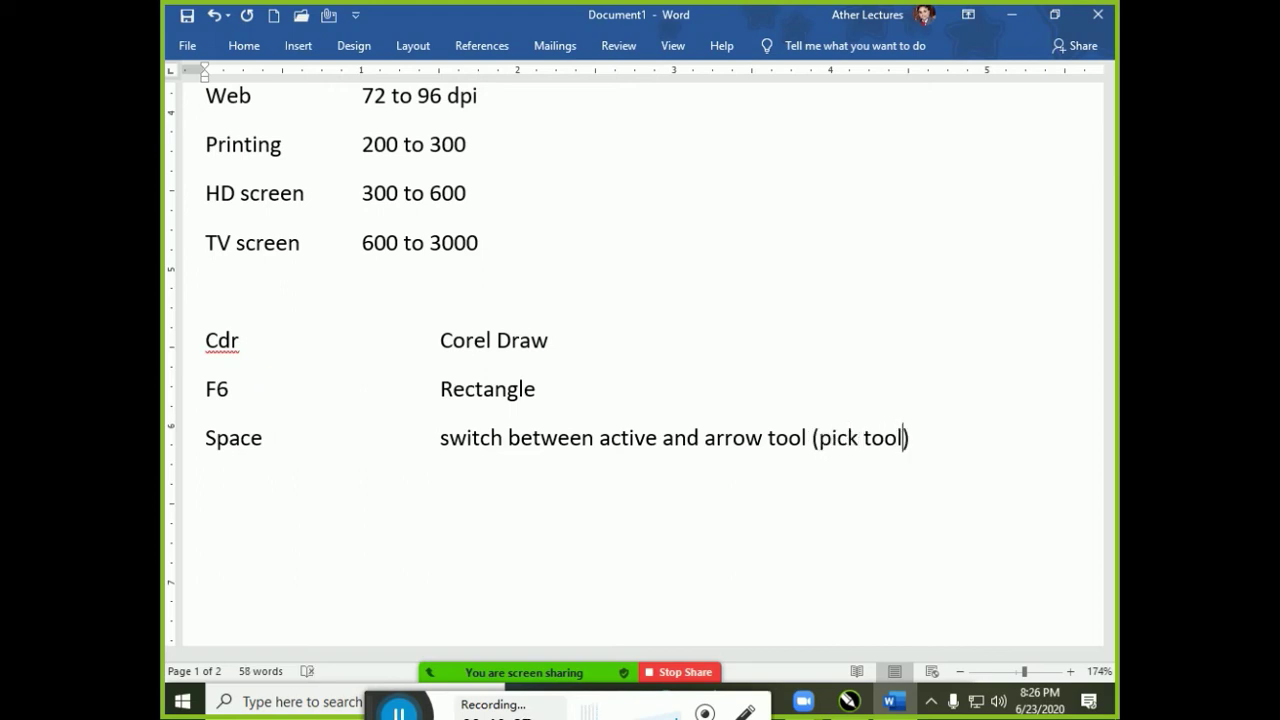
# Switch to CorelDRAW, activate the Rectangle tool, and toggle repeatedly between it and the Pick tool, ending on the Pick tool.
pyautogui.hotkey('alt', 'Tab')
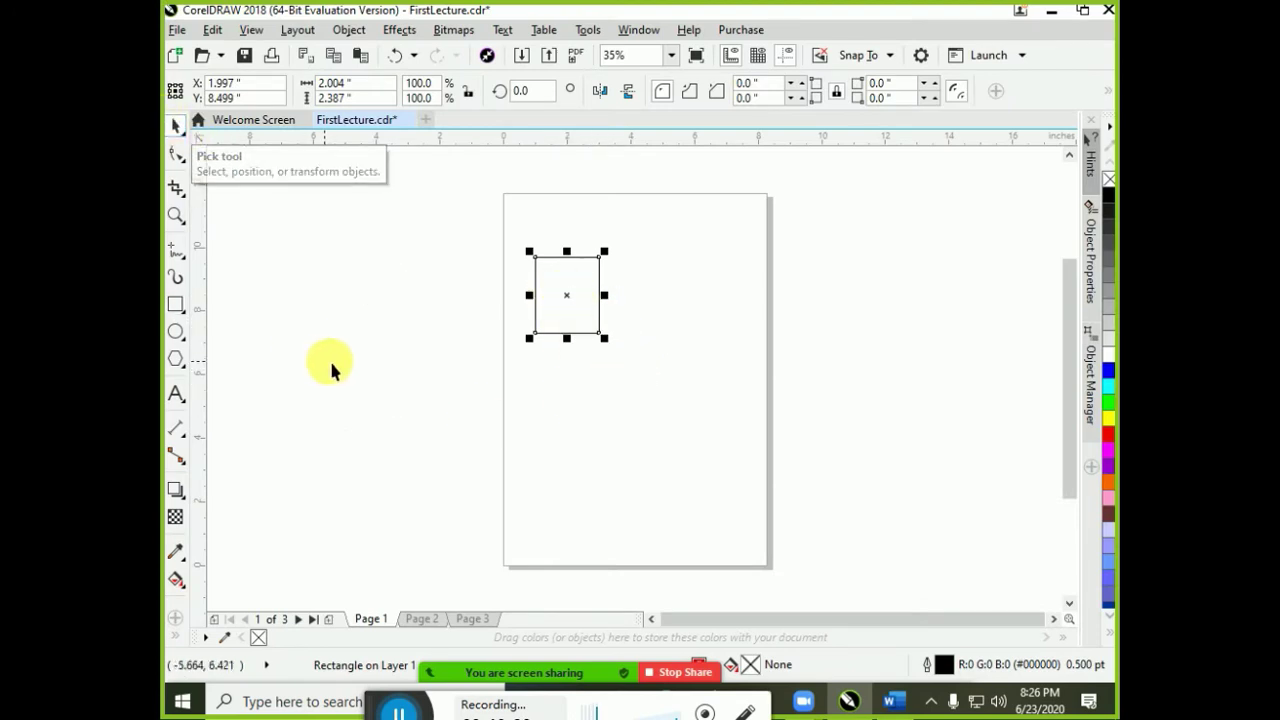
pyautogui.press('F6')
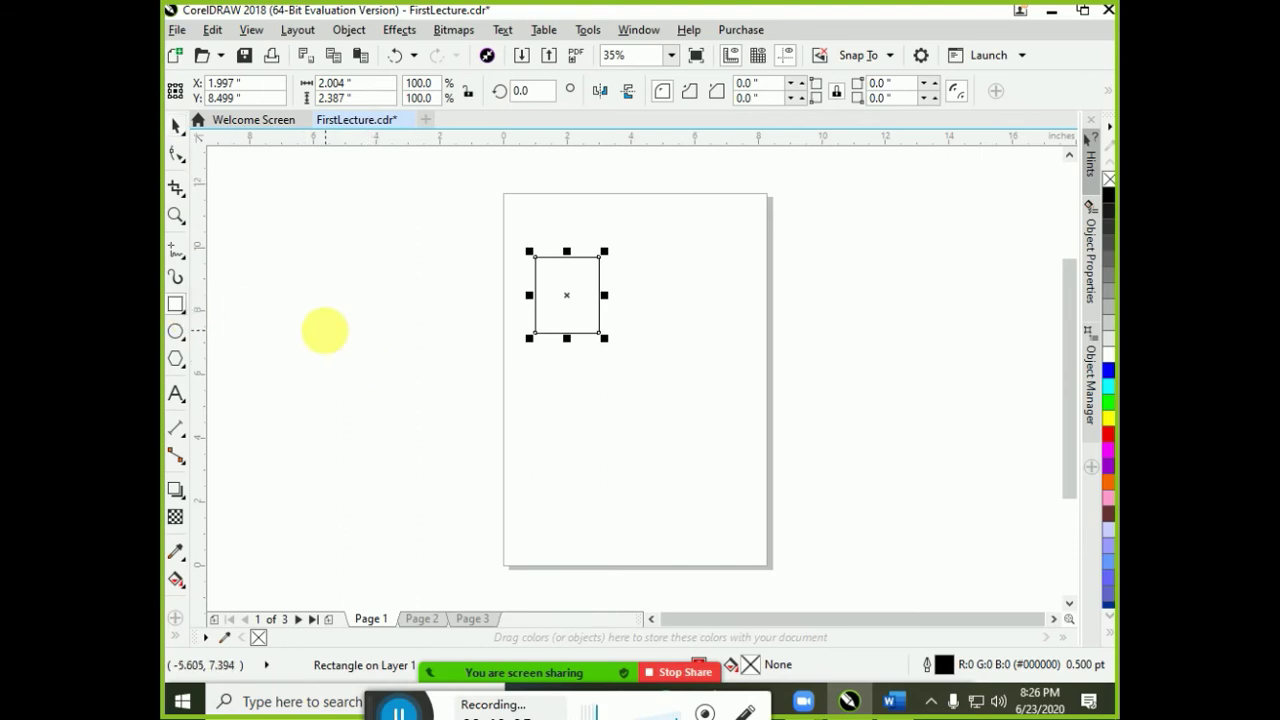
pyautogui.press('space')
pyautogui.press('space')
pyautogui.press('space')
pyautogui.press('space')
pyautogui.press('space')
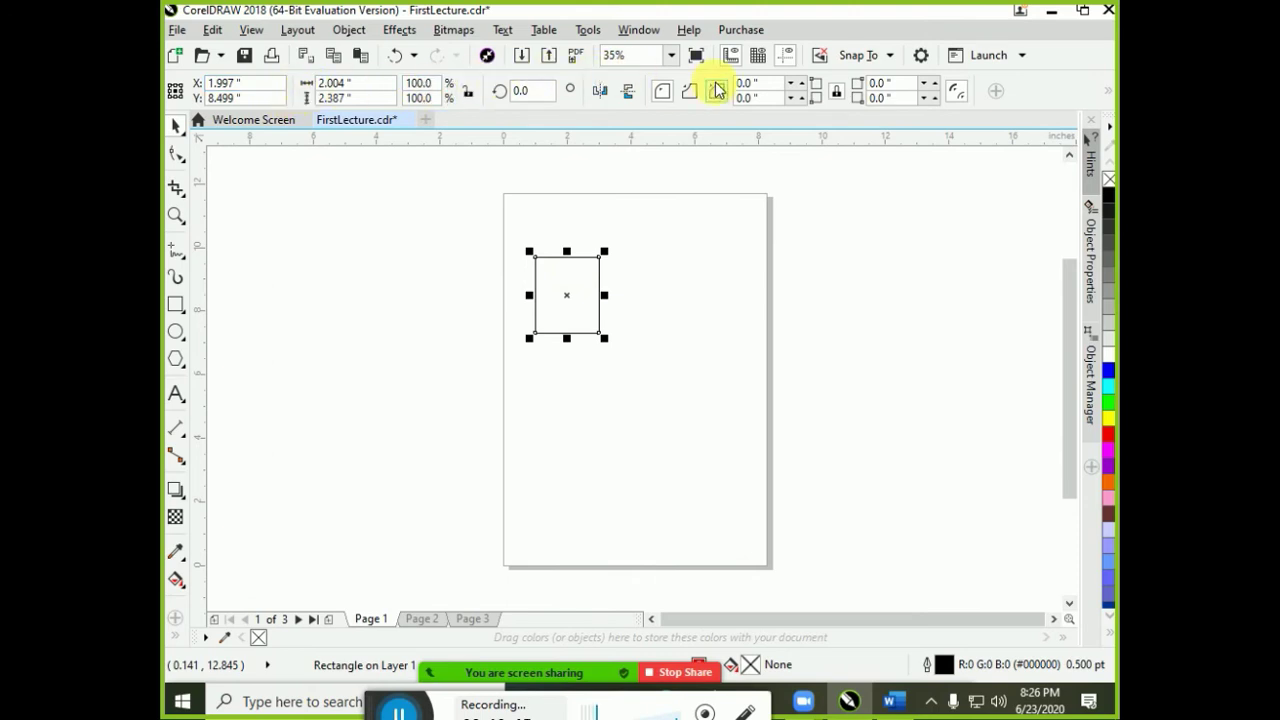
# Set the rectangle's width and height to 2 inches, and enlarge the square proportionally from its lower-right corner to about 4.98 inches.
pyautogui.click(530, 213)
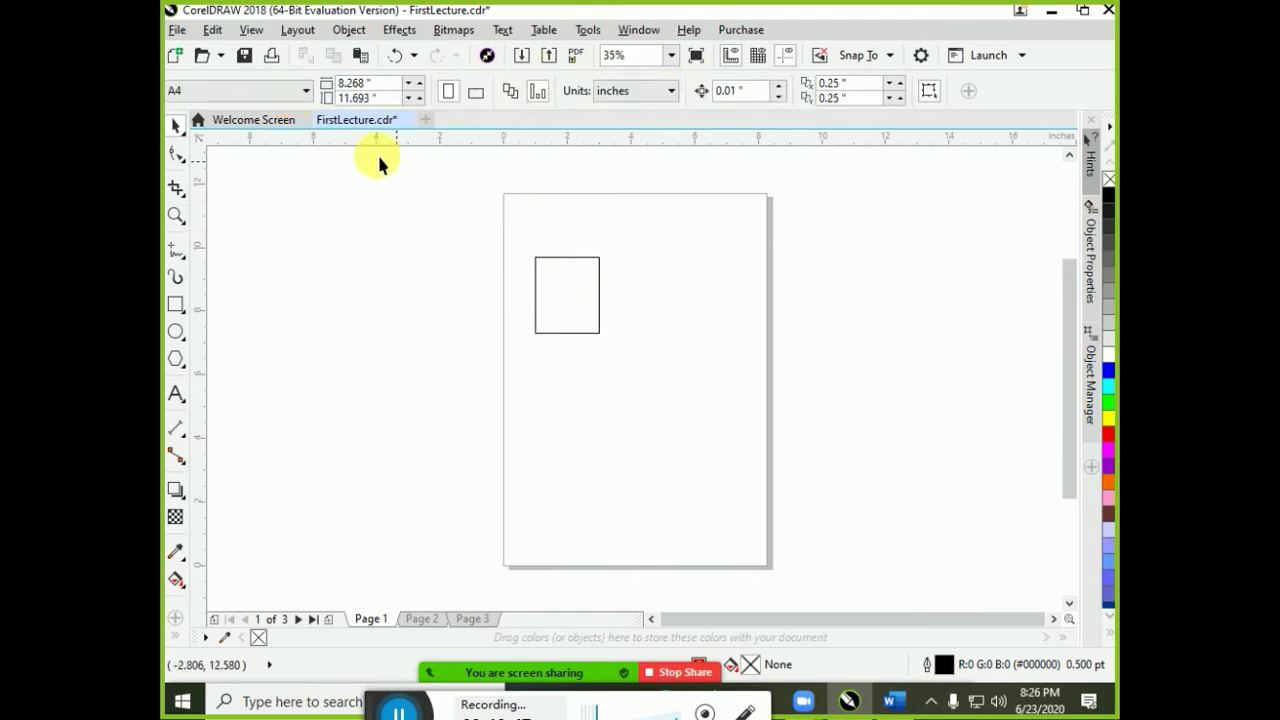
pyautogui.click(583, 315)
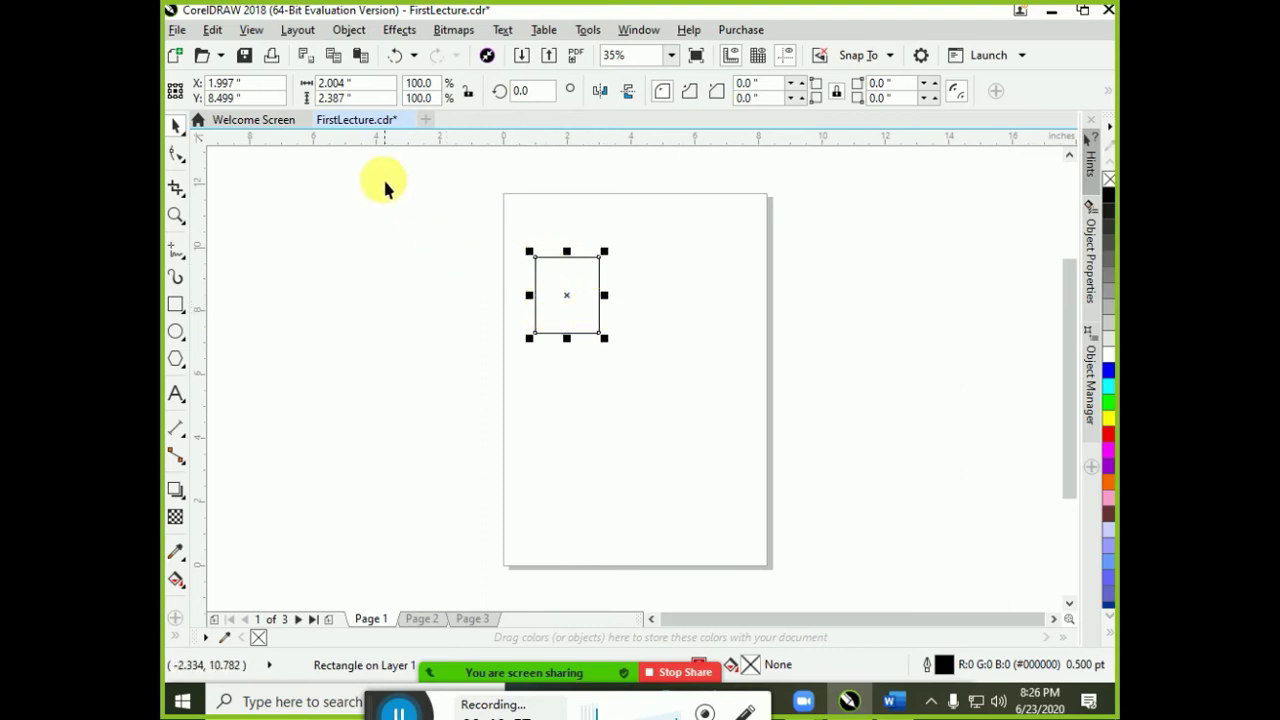
pyautogui.click(368, 85)
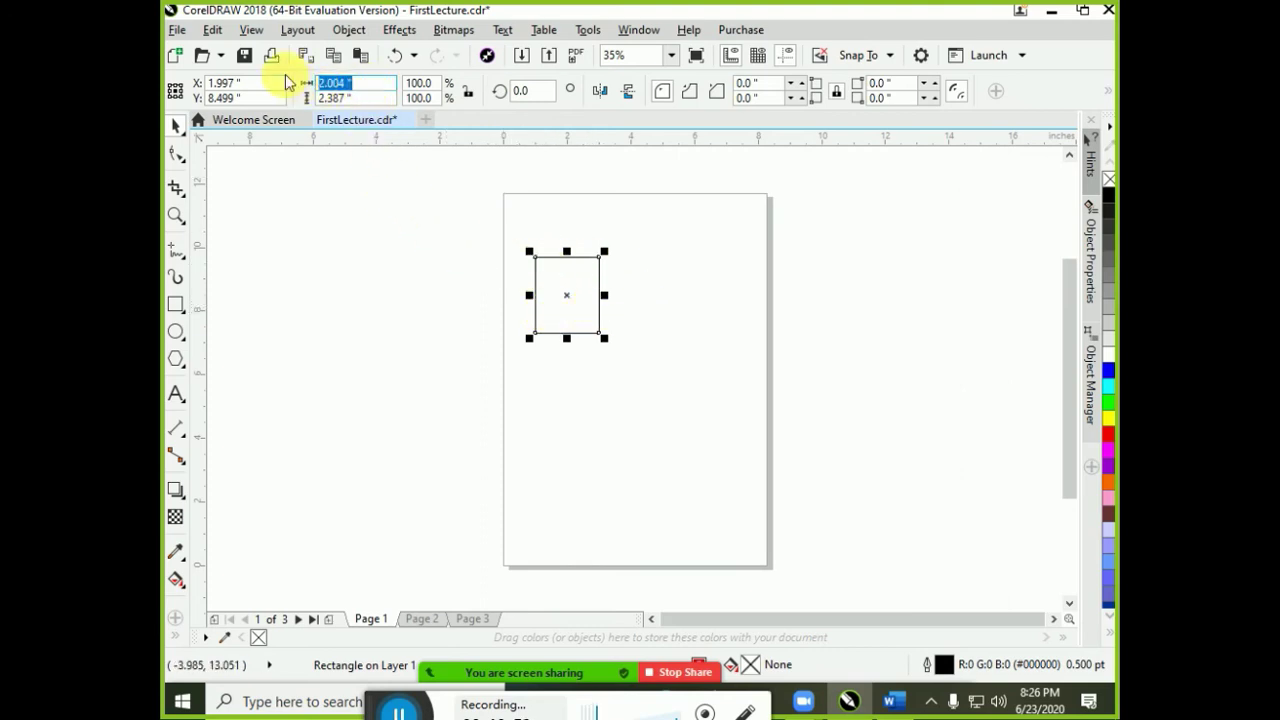
pyautogui.write('2')
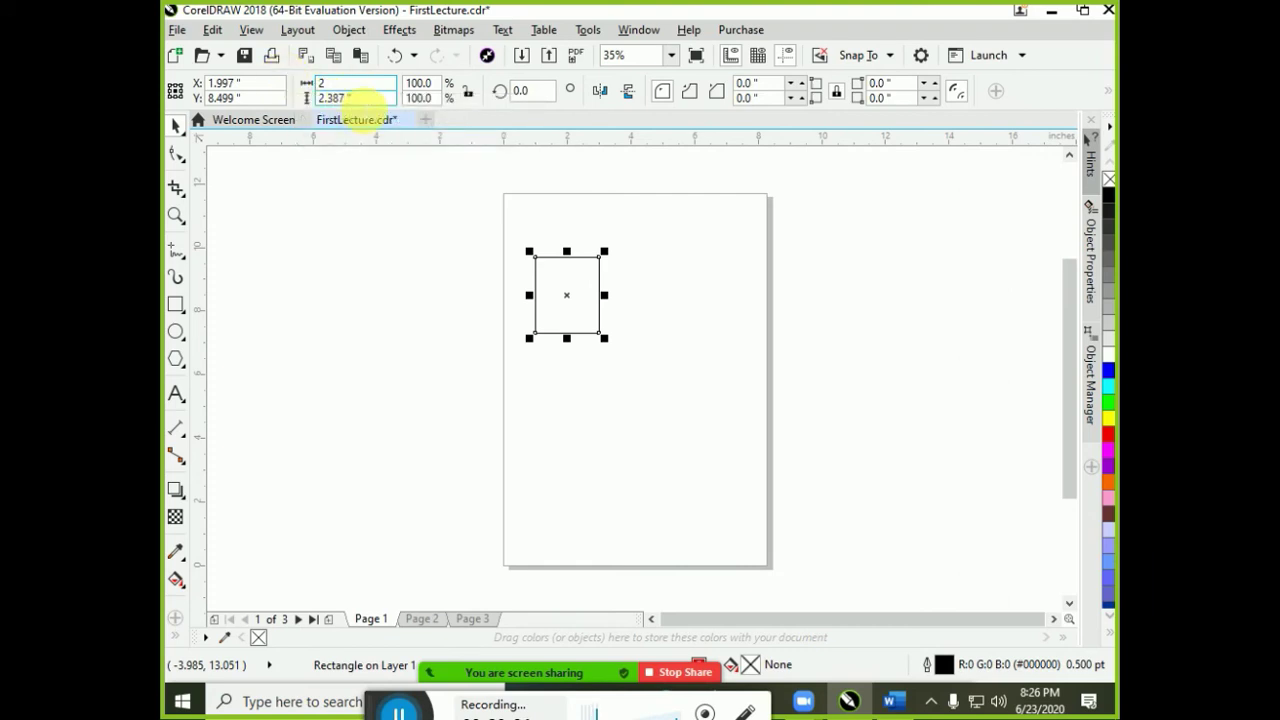
pyautogui.press('Tab')
pyautogui.write('2')
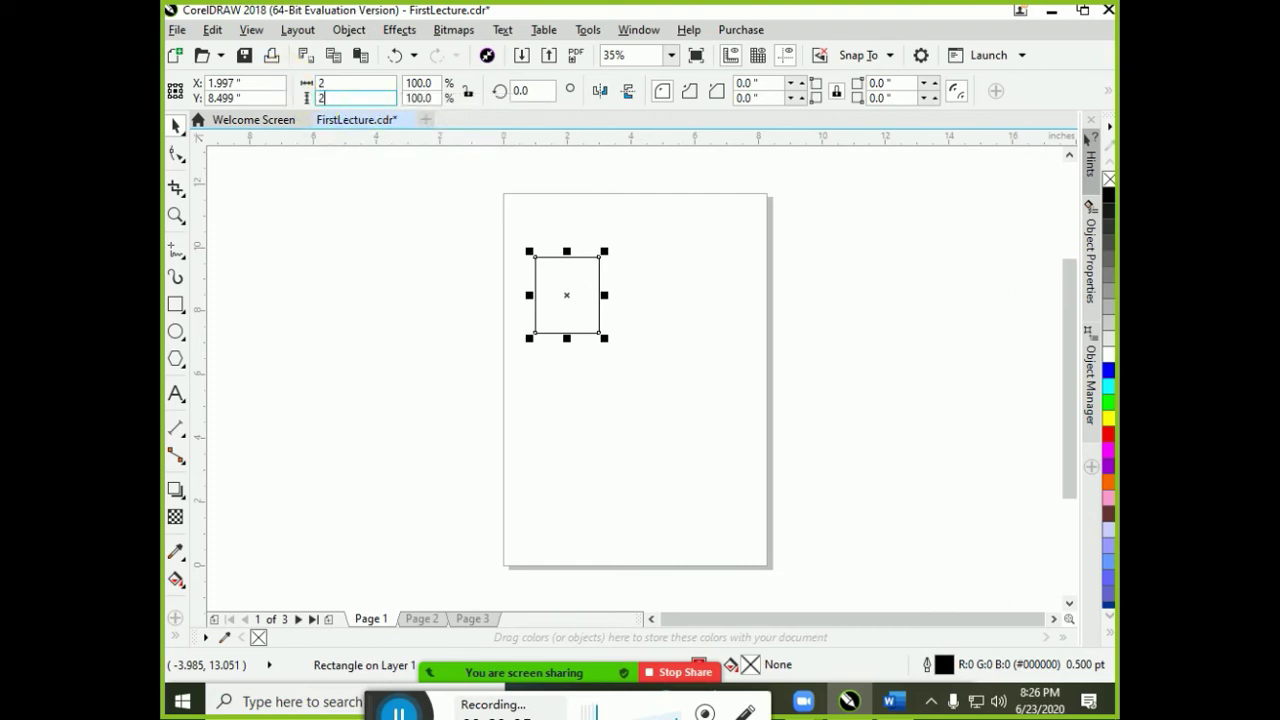
pyautogui.press('Return')
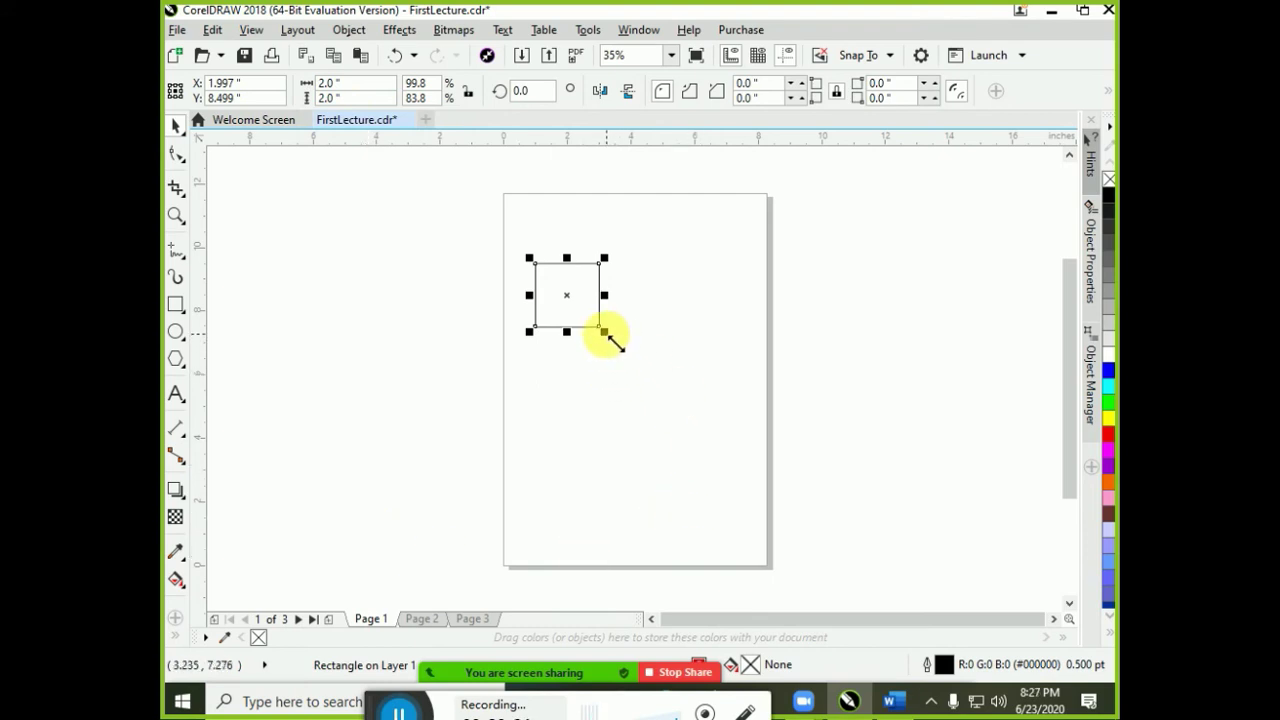
pyautogui.moveTo(604, 331); pyautogui.dragTo(666, 429)
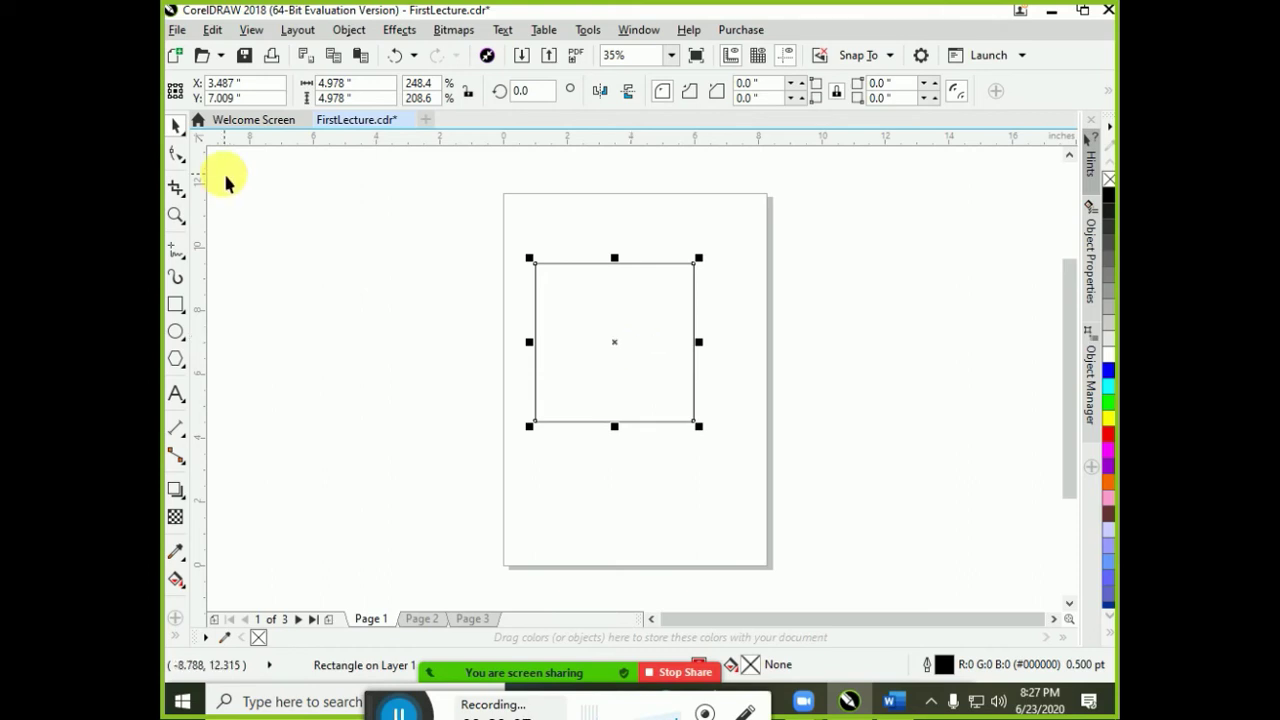
# Set the selected rectangle's width and height to 2 inches each.
pyautogui.moveTo(362, 84); pyautogui.dragTo(306, 87)
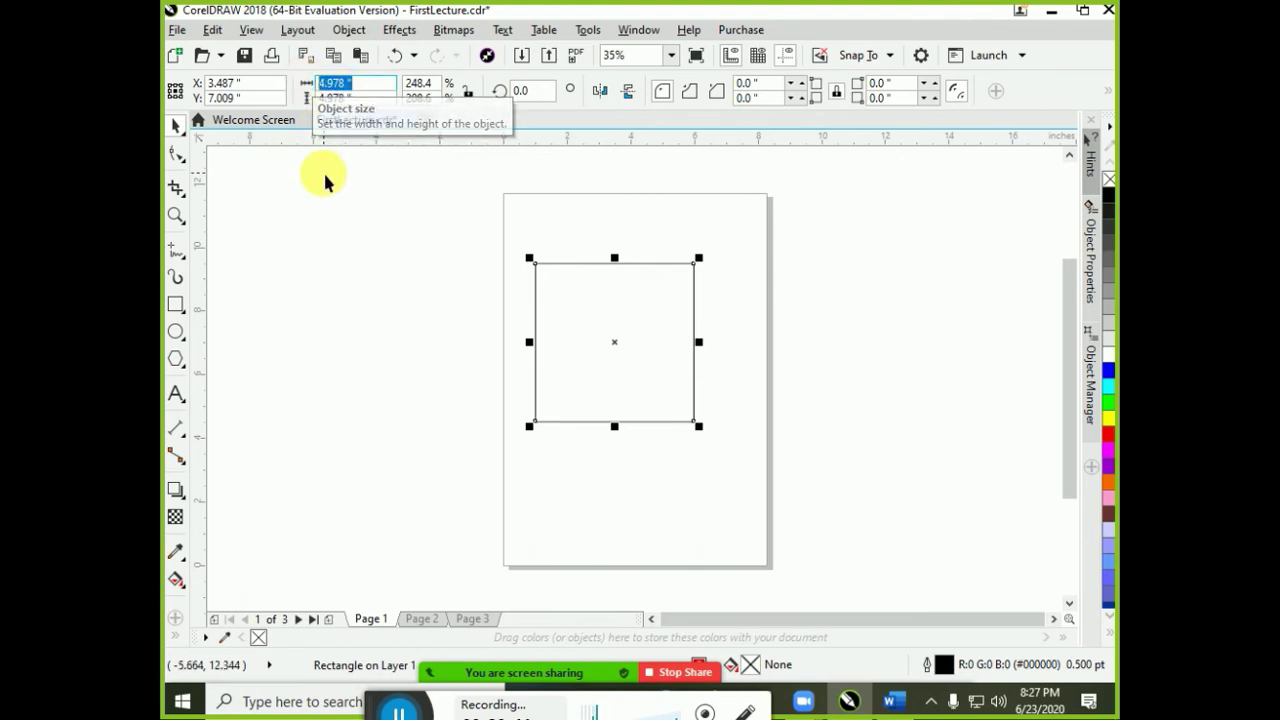
pyautogui.write('2')
pyautogui.press('Tab')
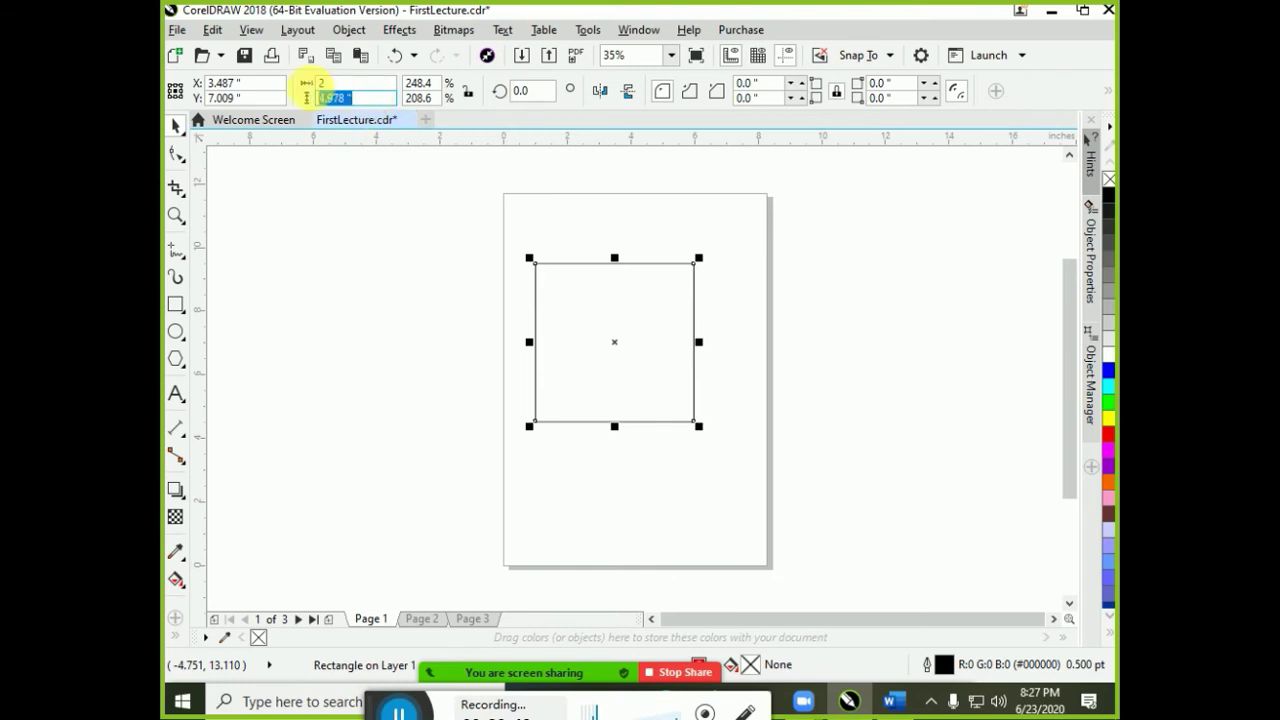
pyautogui.write('2')
pyautogui.press('Return')
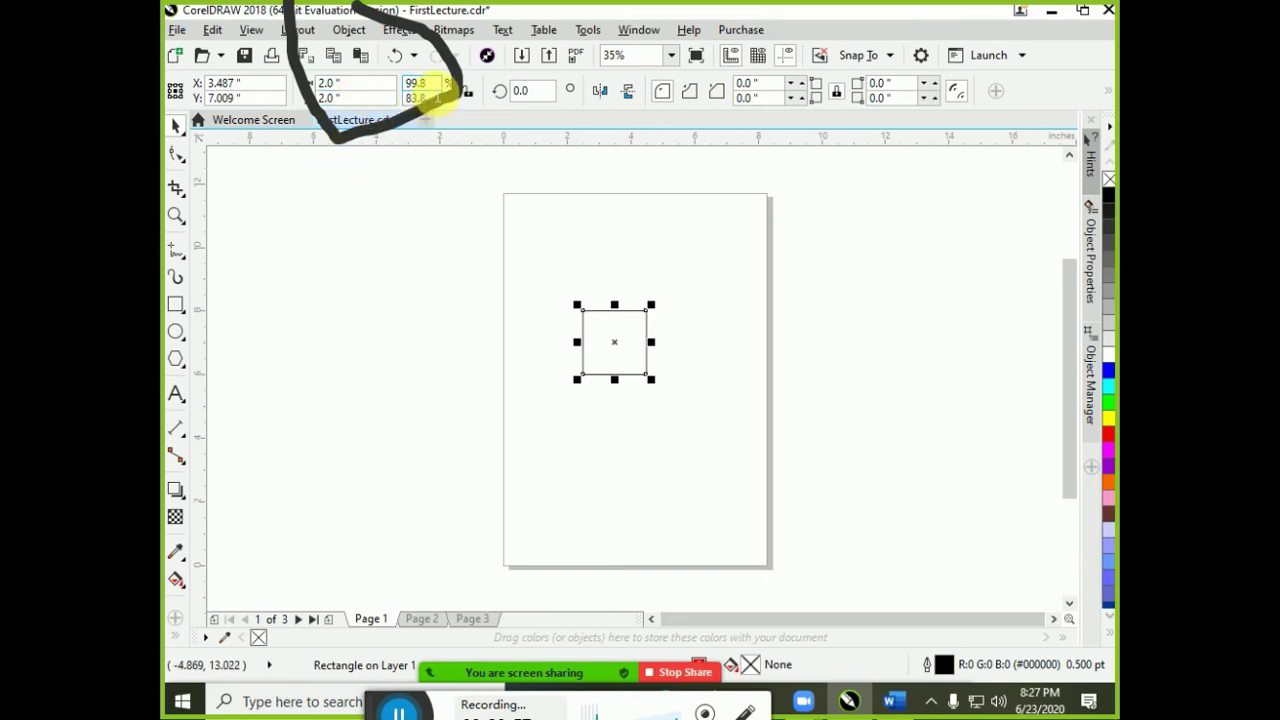
# Set the rectangle's horizontal and vertical scale factors to 100%.
pyautogui.click(406, 85)
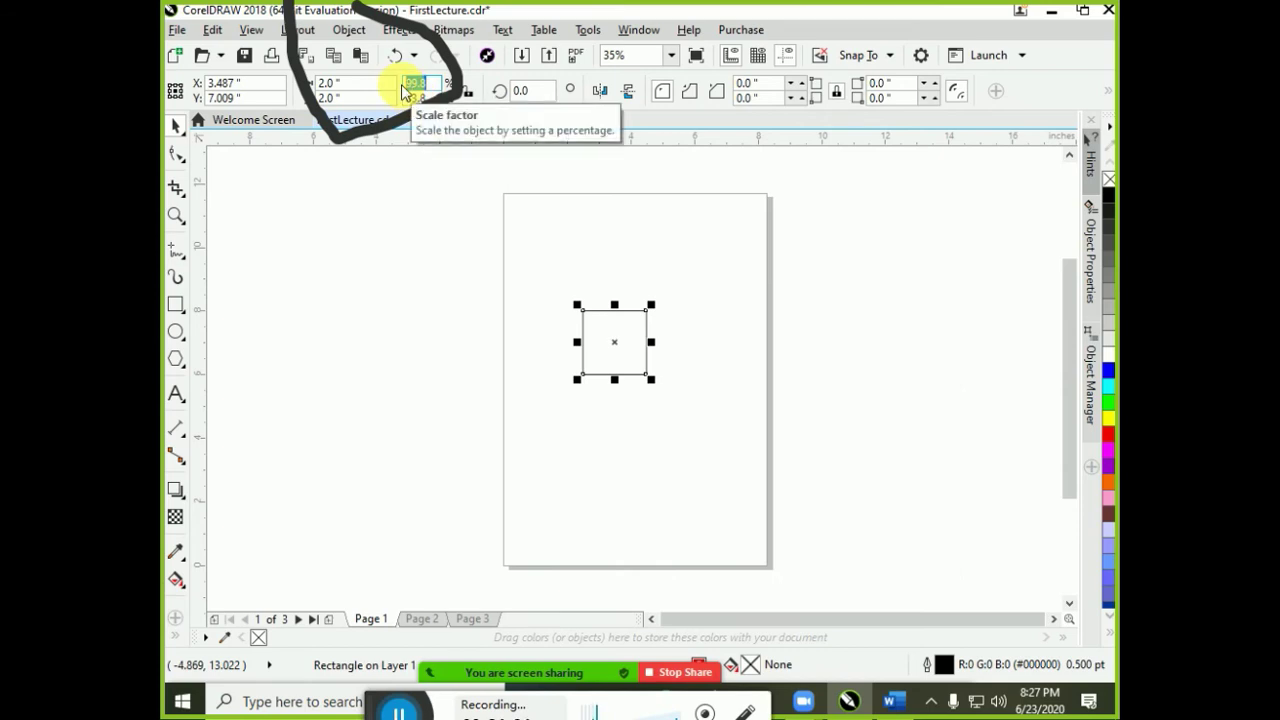
pyautogui.write('100')
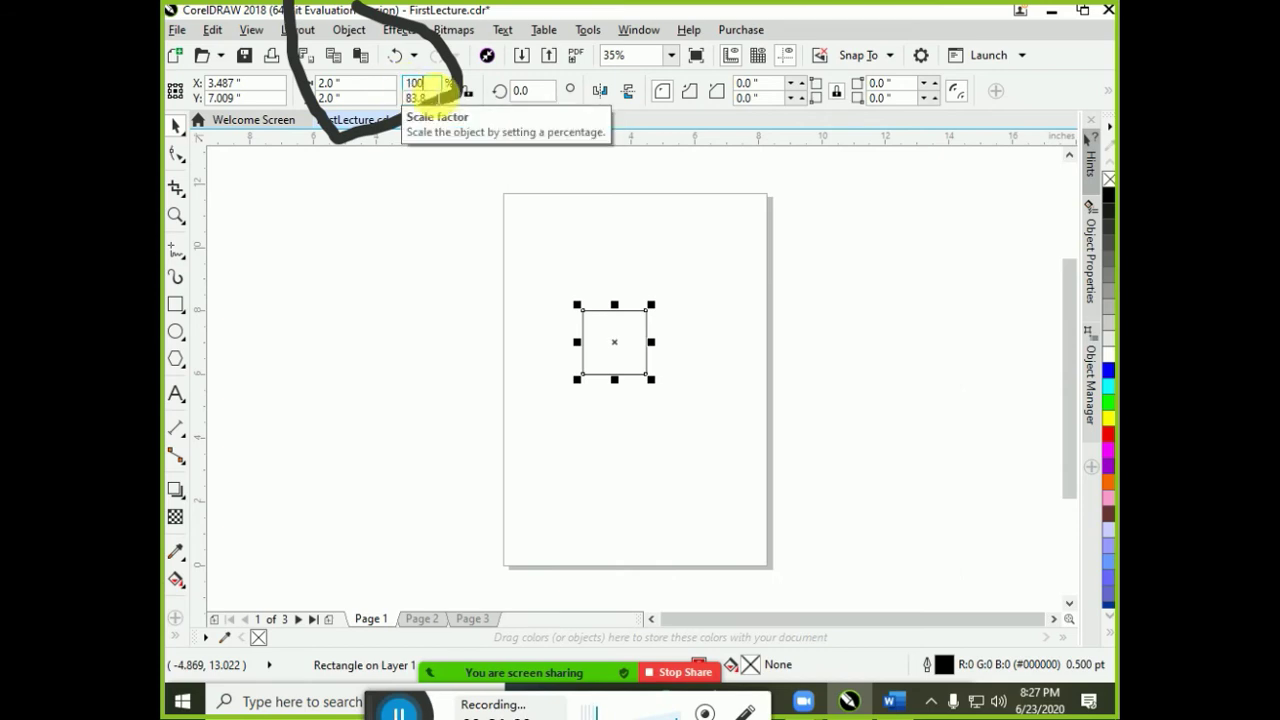
pyautogui.click(424, 98)
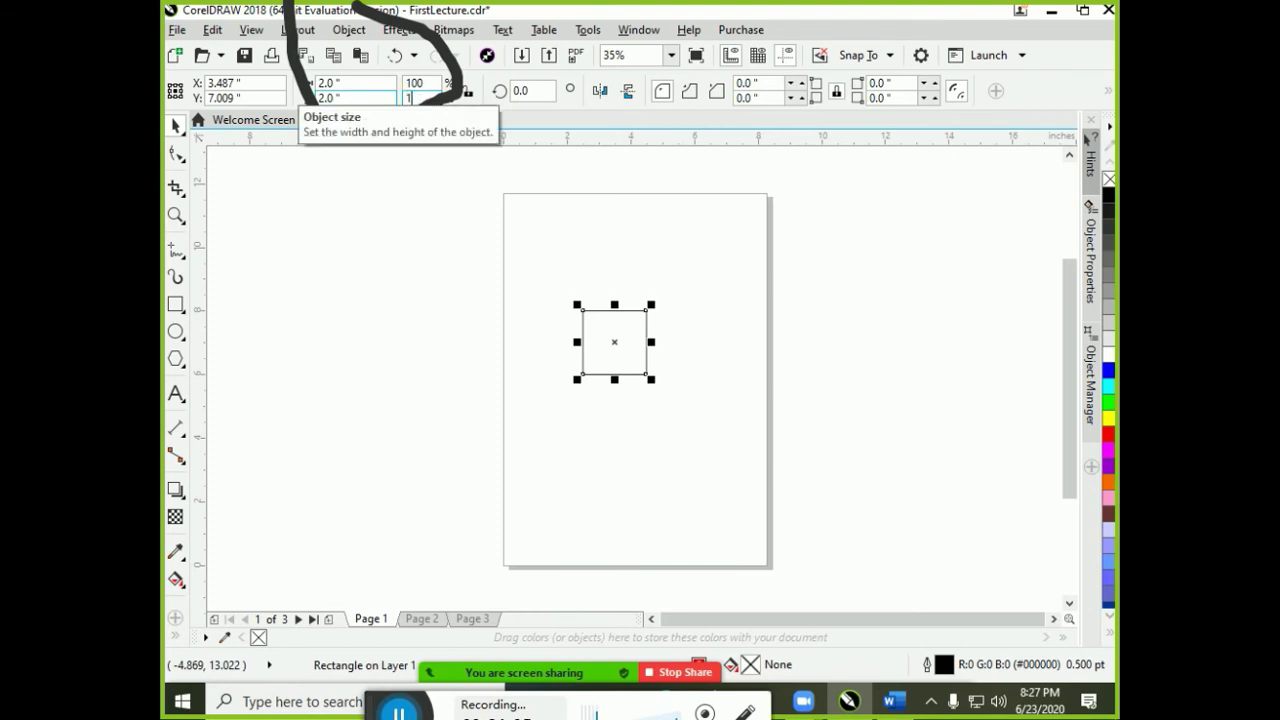
pyautogui.write('100')
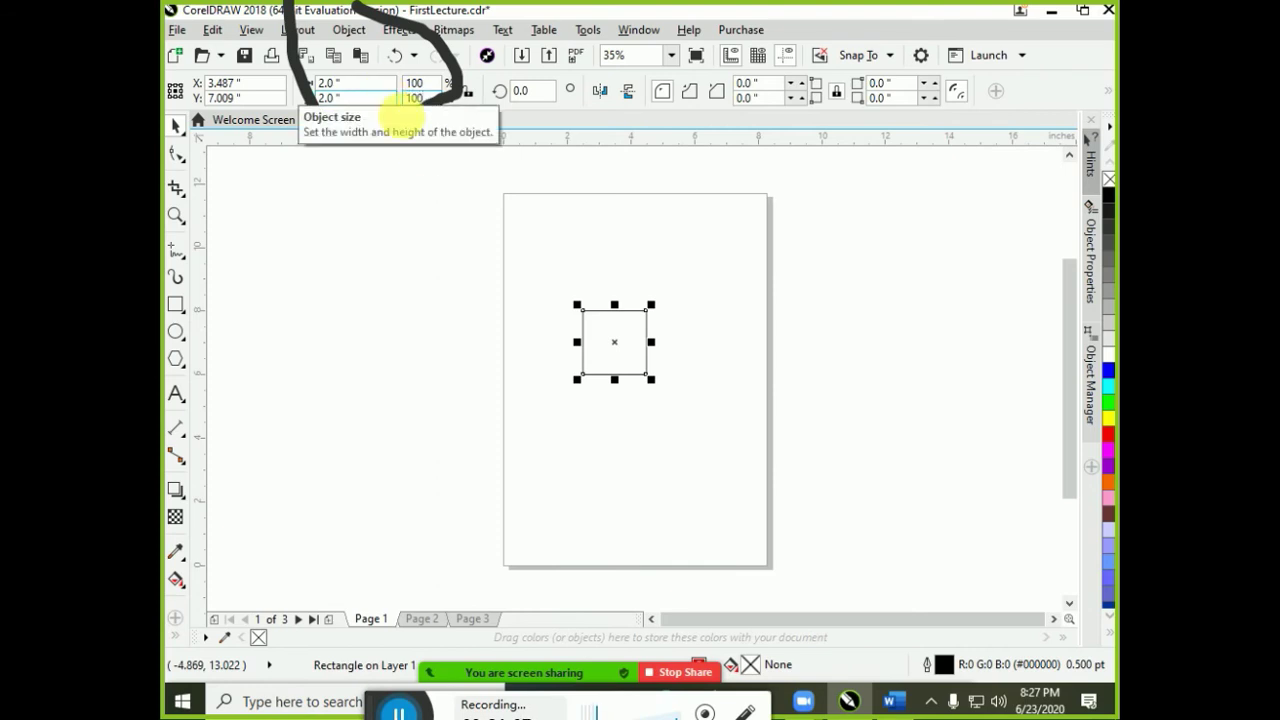
pyautogui.press('Return')
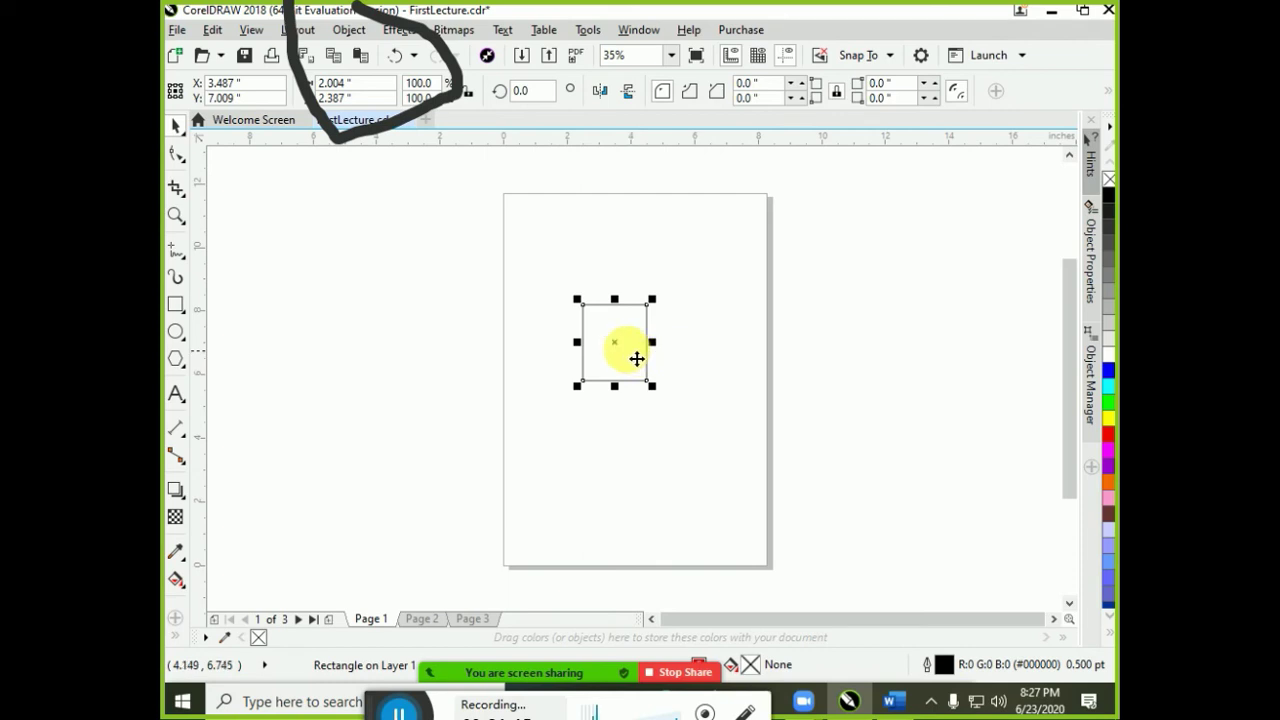
# Move the rectangle upward on the page and set its width and height to 2 inches each.
pyautogui.moveTo(624, 381); pyautogui.dragTo(614, 335)
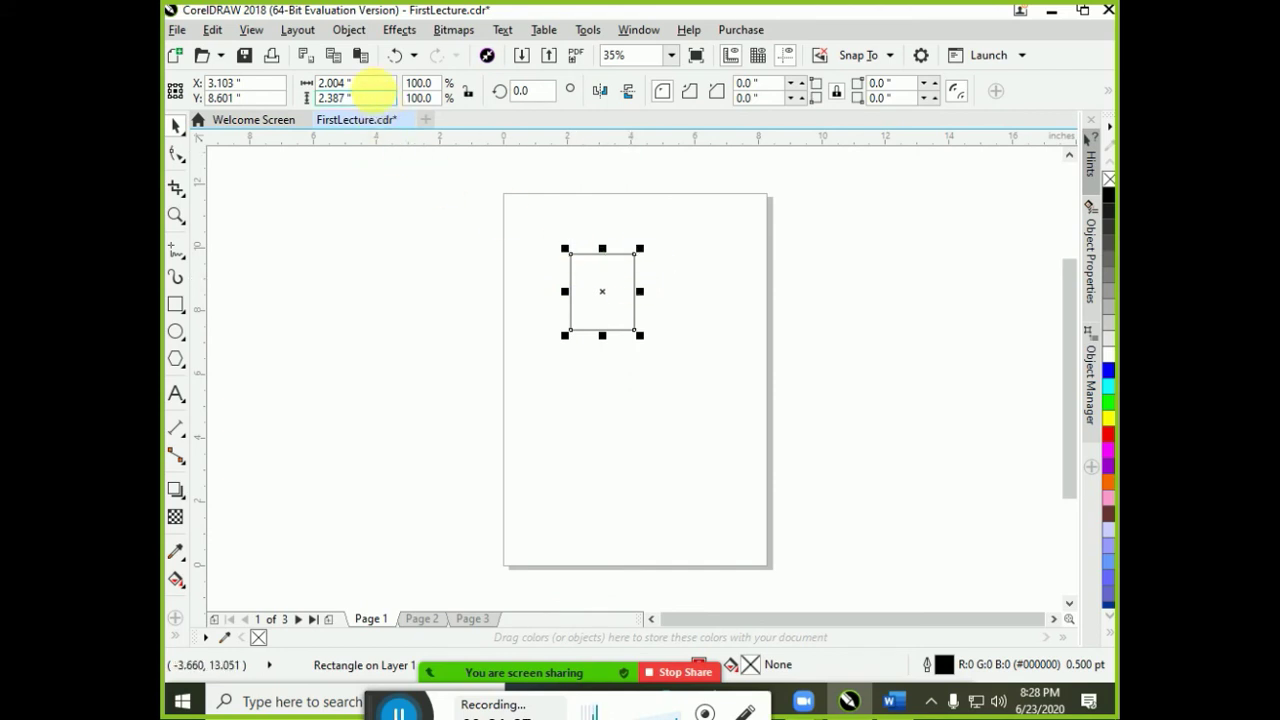
pyautogui.click(372, 84)
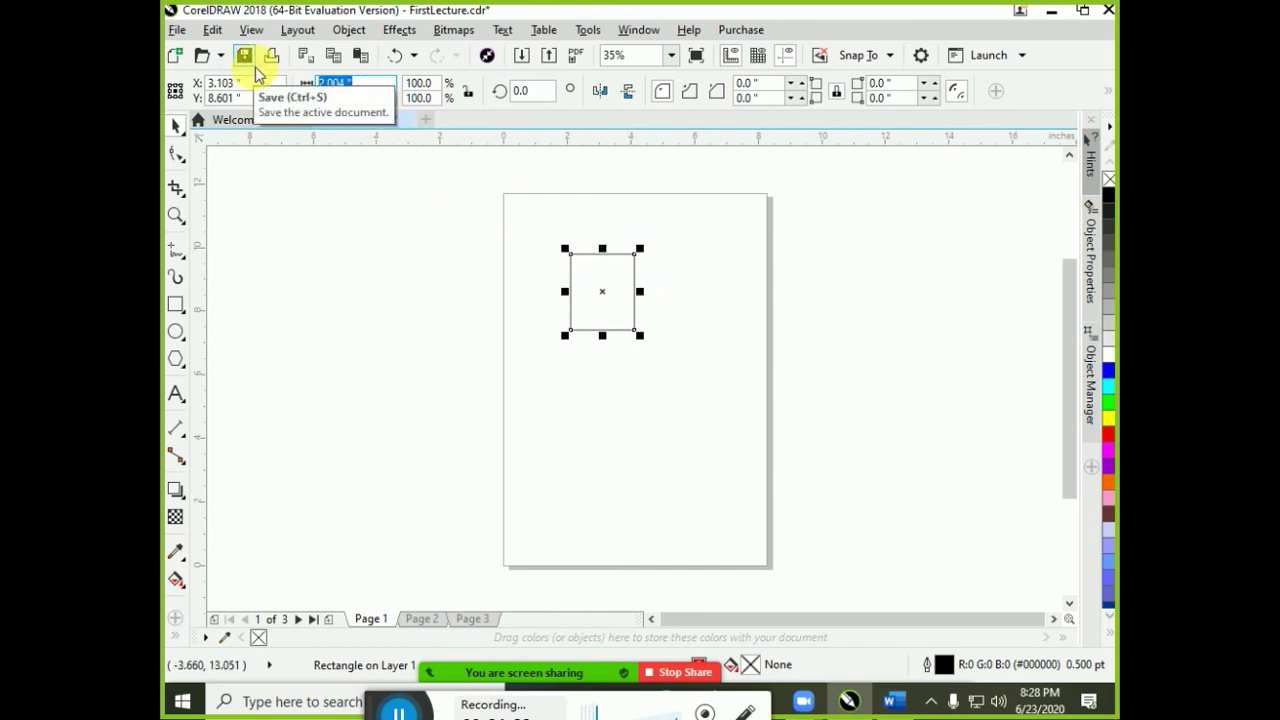
pyautogui.write('2')
pyautogui.press('Tab')
pyautogui.write('2')
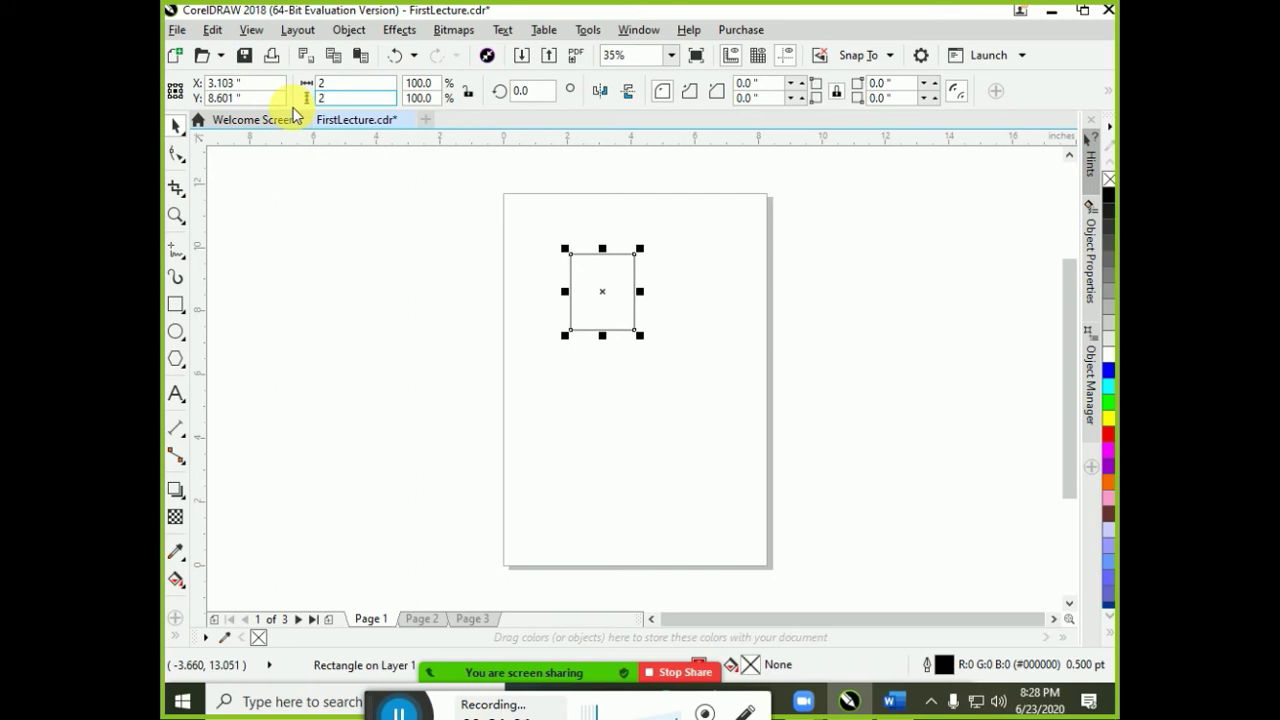
pyautogui.press('Return')
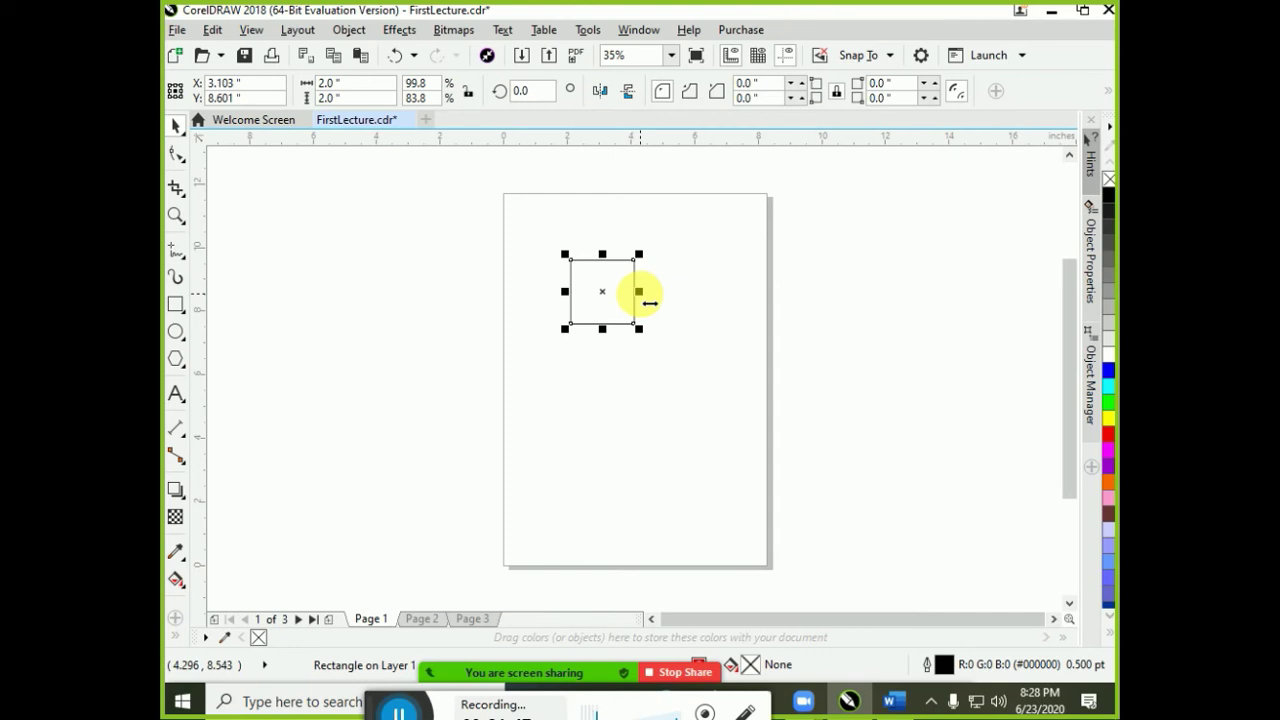
# Stretch the square freely by its handles to about 5.3 by 6.5 inches, and undo the resizing.
pyautogui.moveTo(649, 302); pyautogui.dragTo(748, 310)
pyautogui.moveTo(655, 330); pyautogui.dragTo(625, 327)
pyautogui.hotkey('ctrl', 'z')
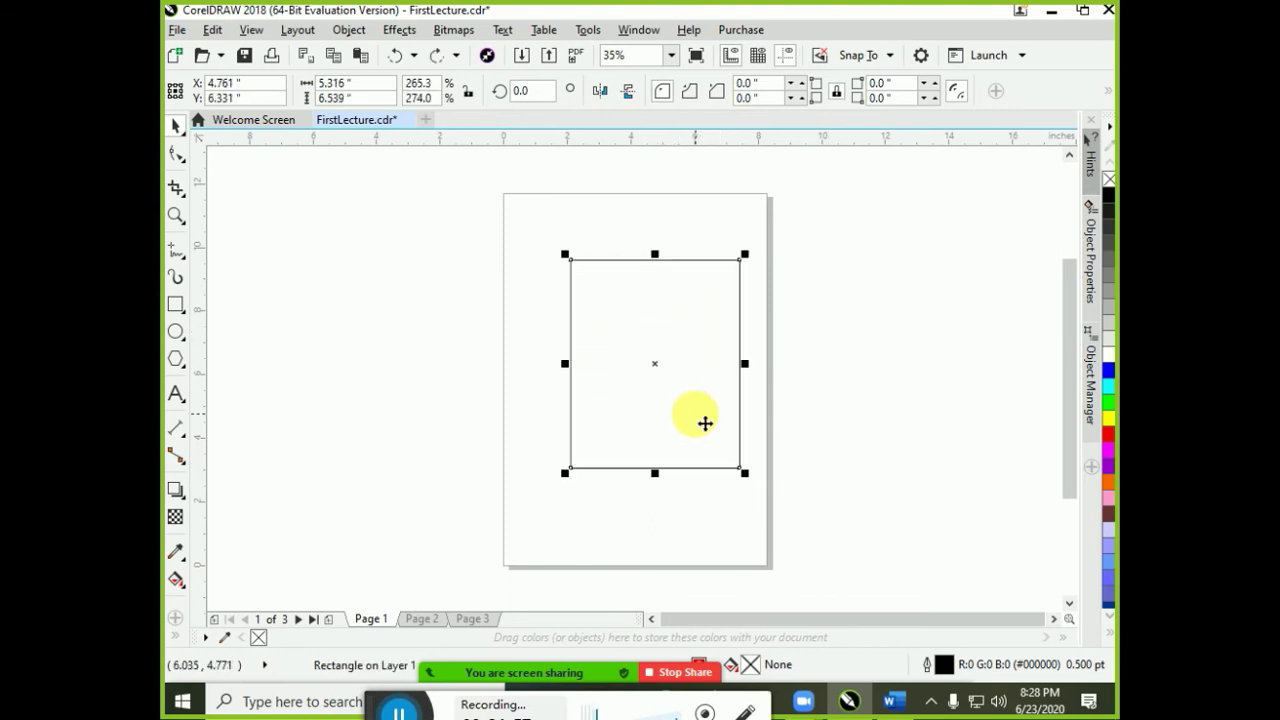
pyautogui.hotkey('ctrl', 'z')
pyautogui.hotkey('ctrl', 'z')
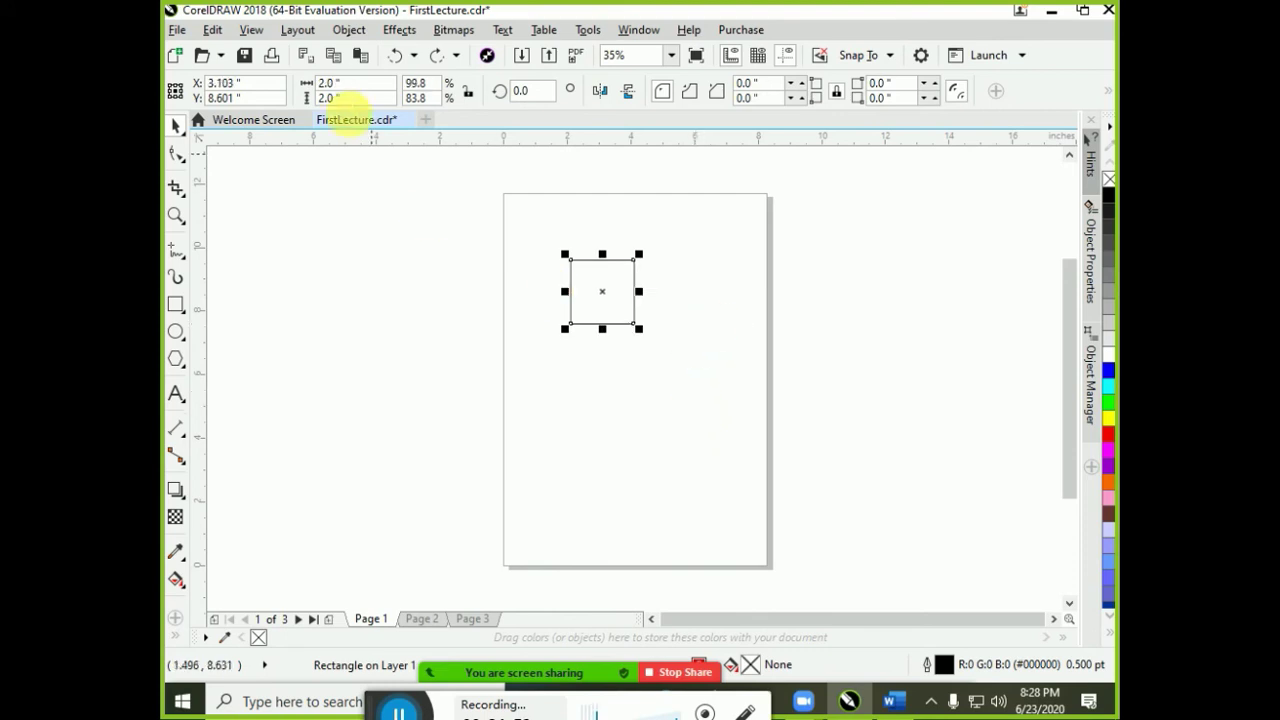
# Lock the width-to-height ratio for the 2-inch square and move it closer to the page's upper-left corner.
pyautogui.click(330, 84)
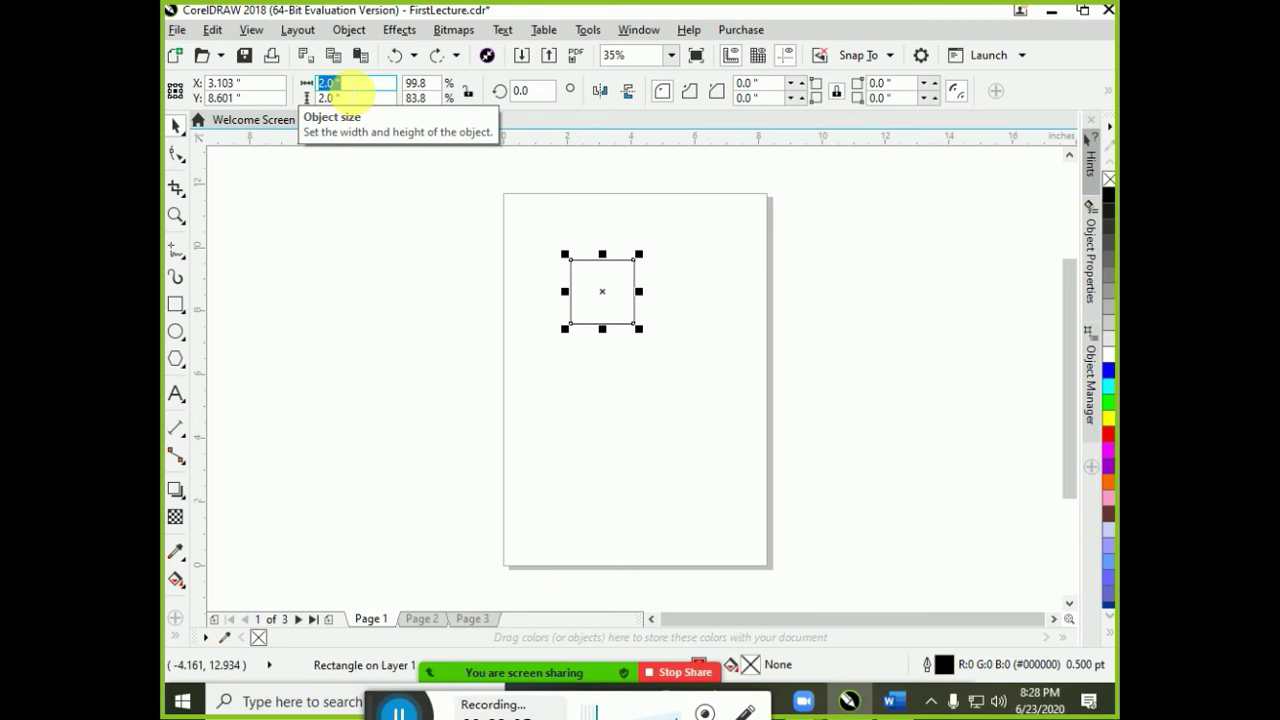
pyautogui.click(330, 97)
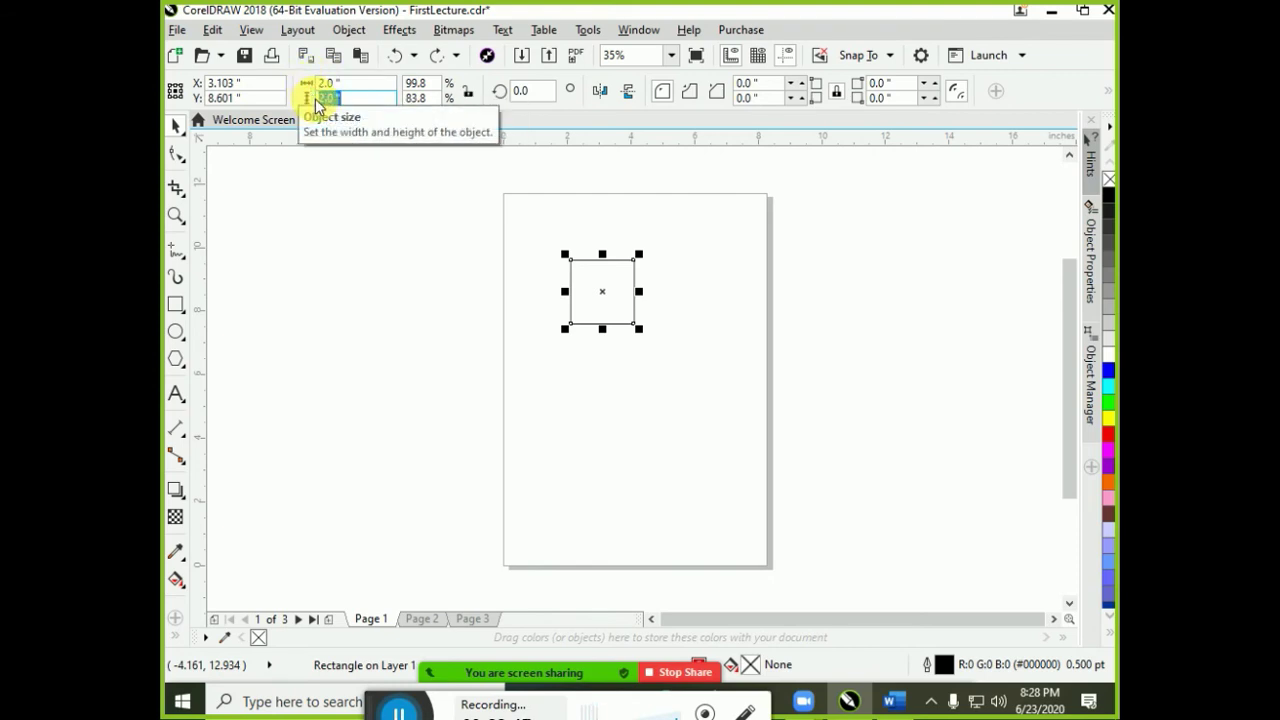
pyautogui.click(465, 93)
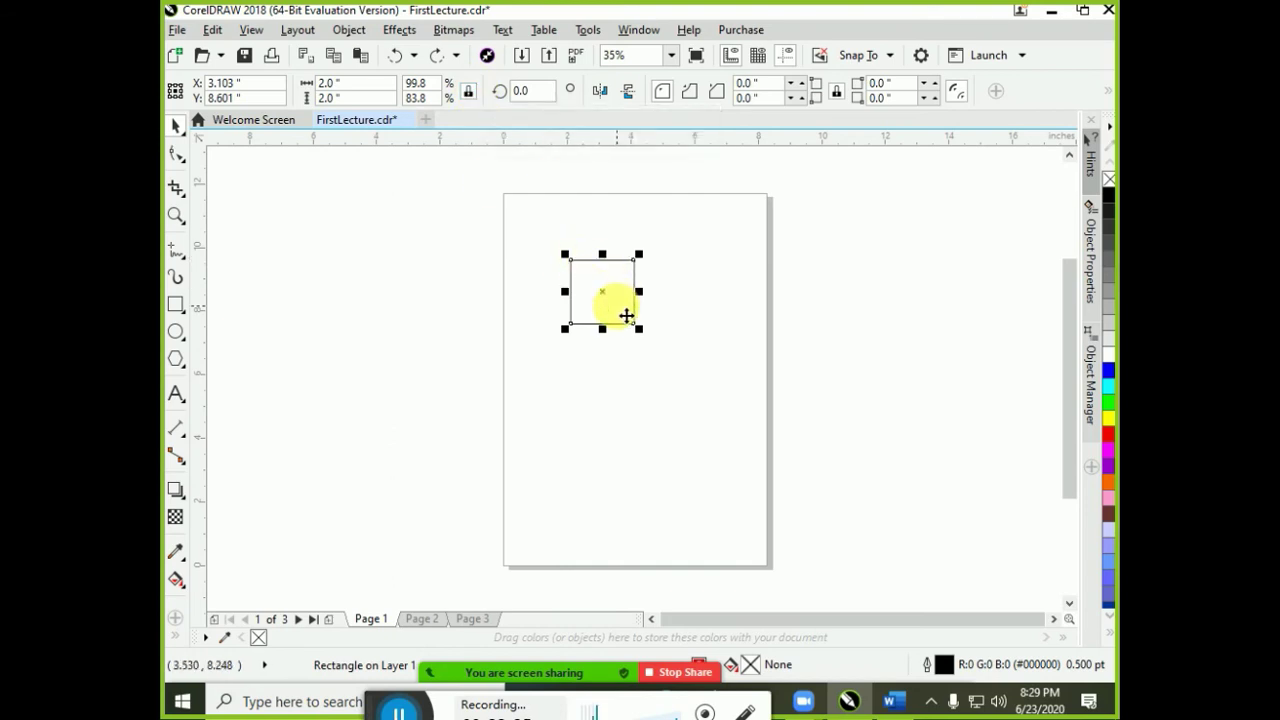
pyautogui.moveTo(611, 299); pyautogui.dragTo(590, 265)
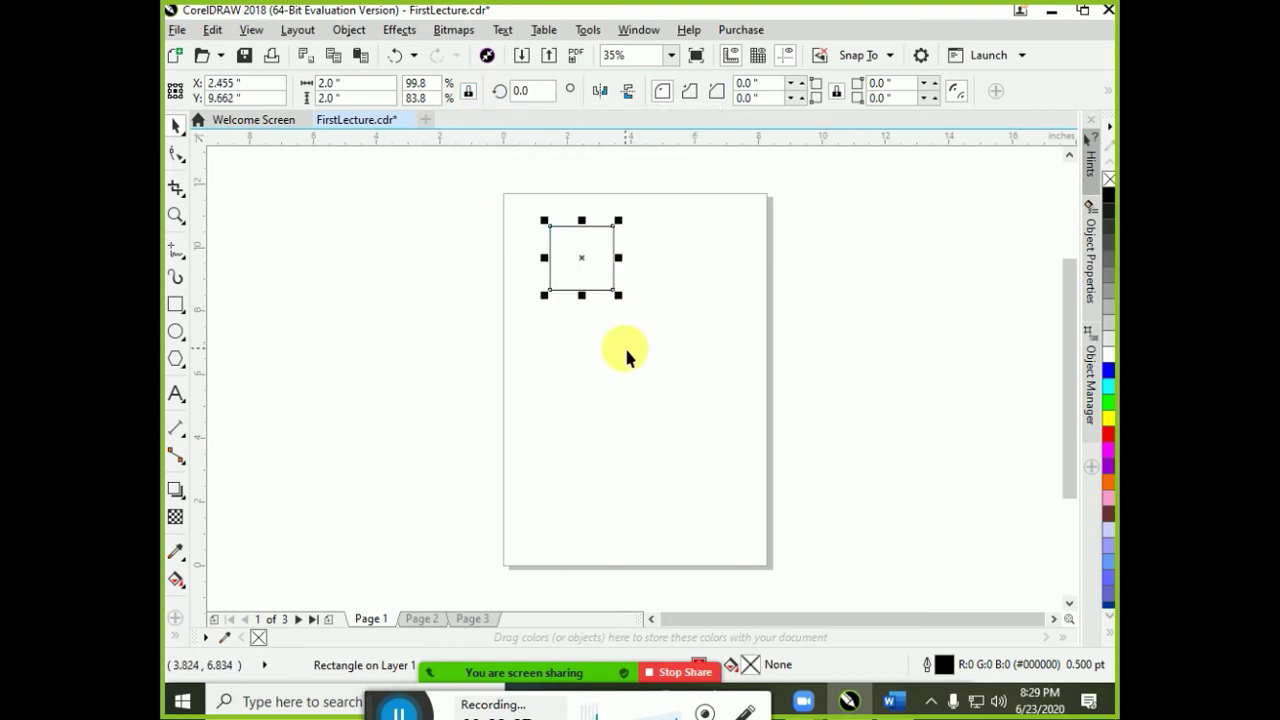
# Set the ratio-locked square's width to 4 inches and move it down the page.
pyautogui.click(338, 83)
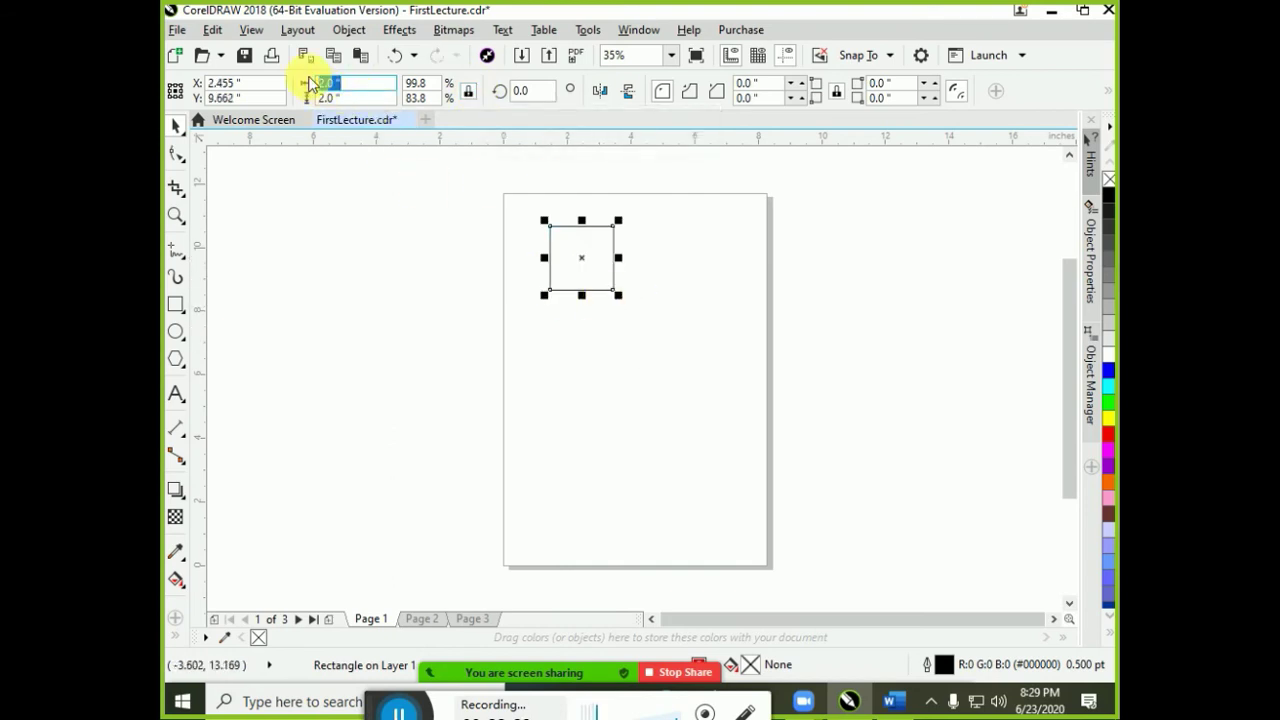
pyautogui.write('4')
pyautogui.press('Return')
pyautogui.moveTo(620, 291); pyautogui.dragTo(640, 357)
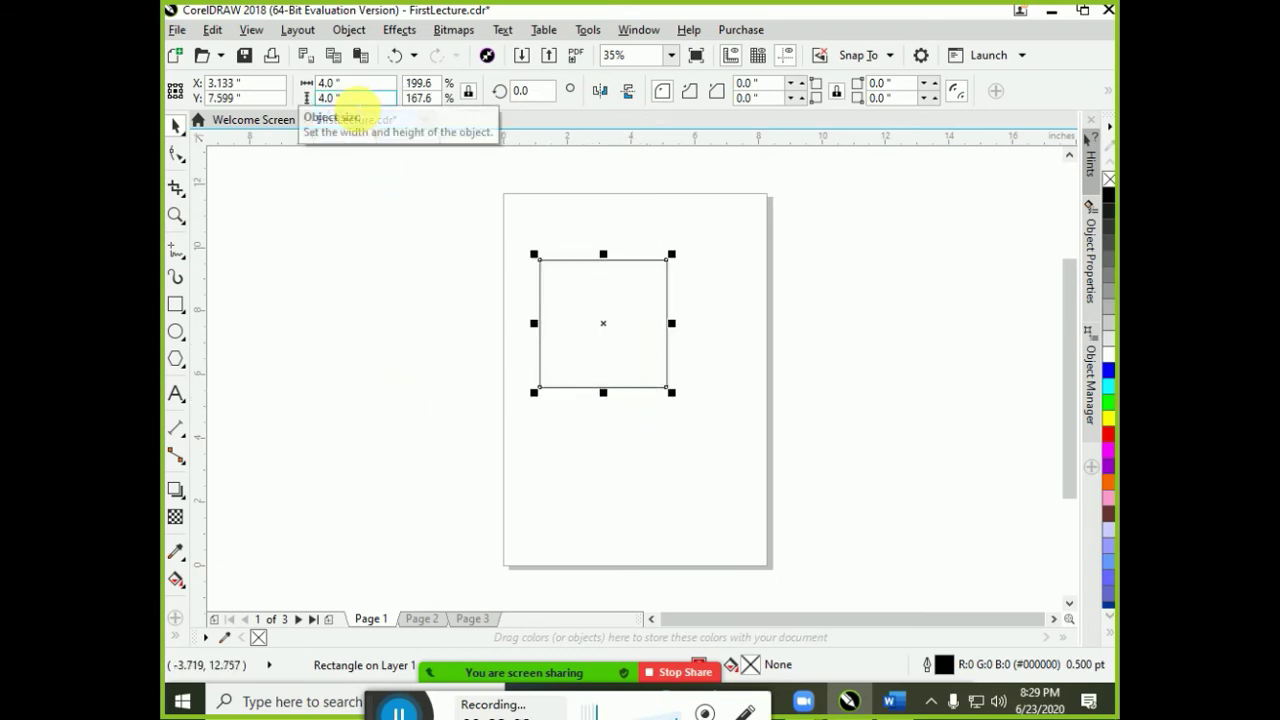
# Set the ratio-locked square's height to 2 inches and unlock its width-to-height ratio.
pyautogui.doubleClick(330, 97)
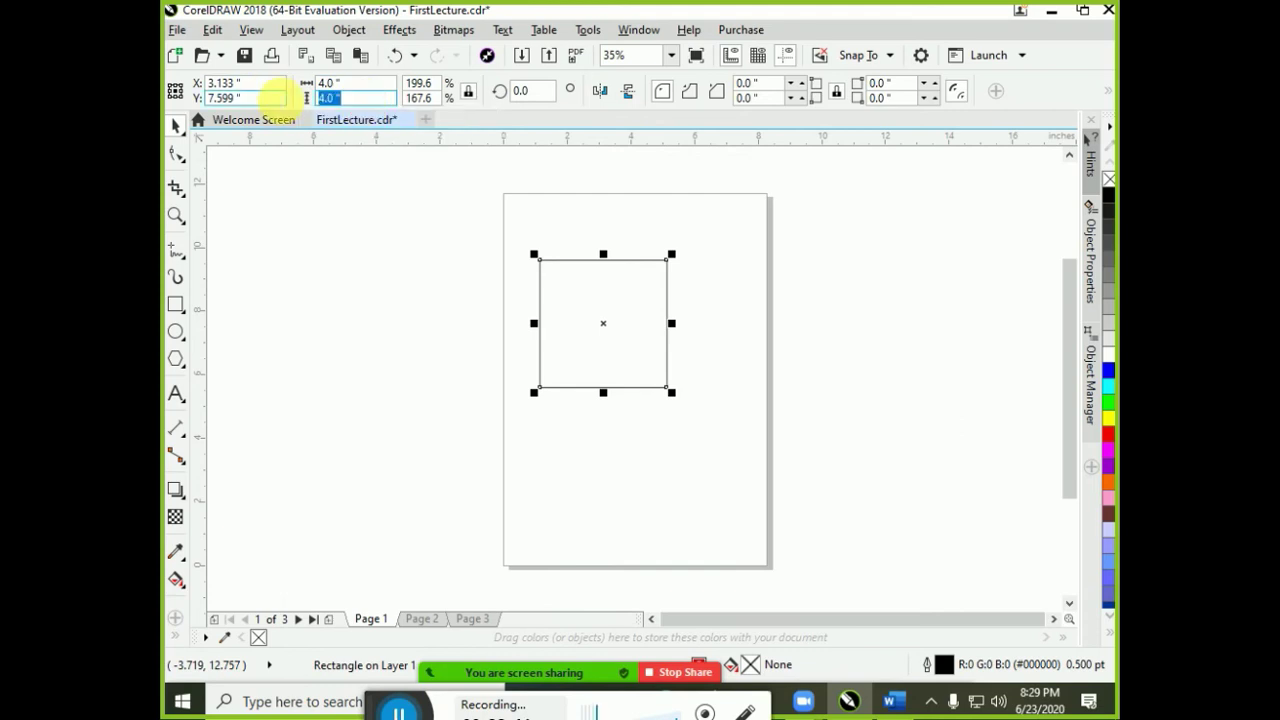
pyautogui.write('2')
pyautogui.press('Return')
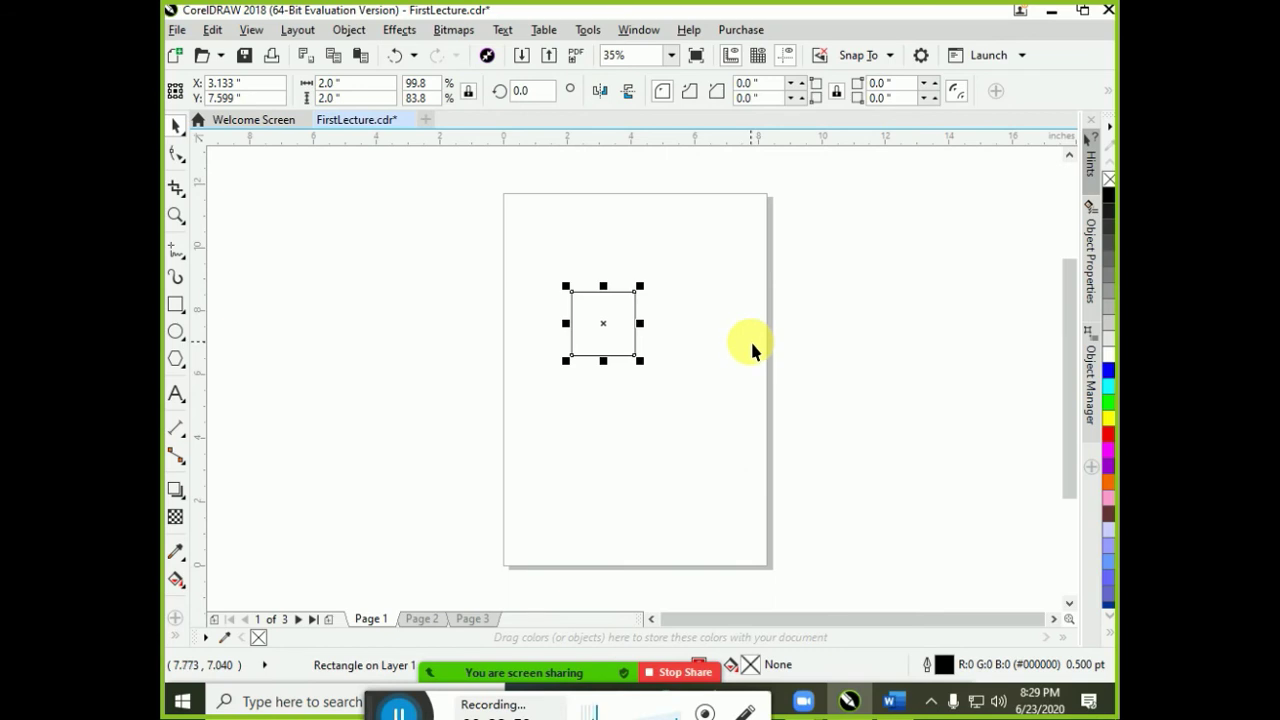
pyautogui.click(467, 93)
# Open Windows Magnifier and reduce its magnification to 100%.
pyautogui.press('super')
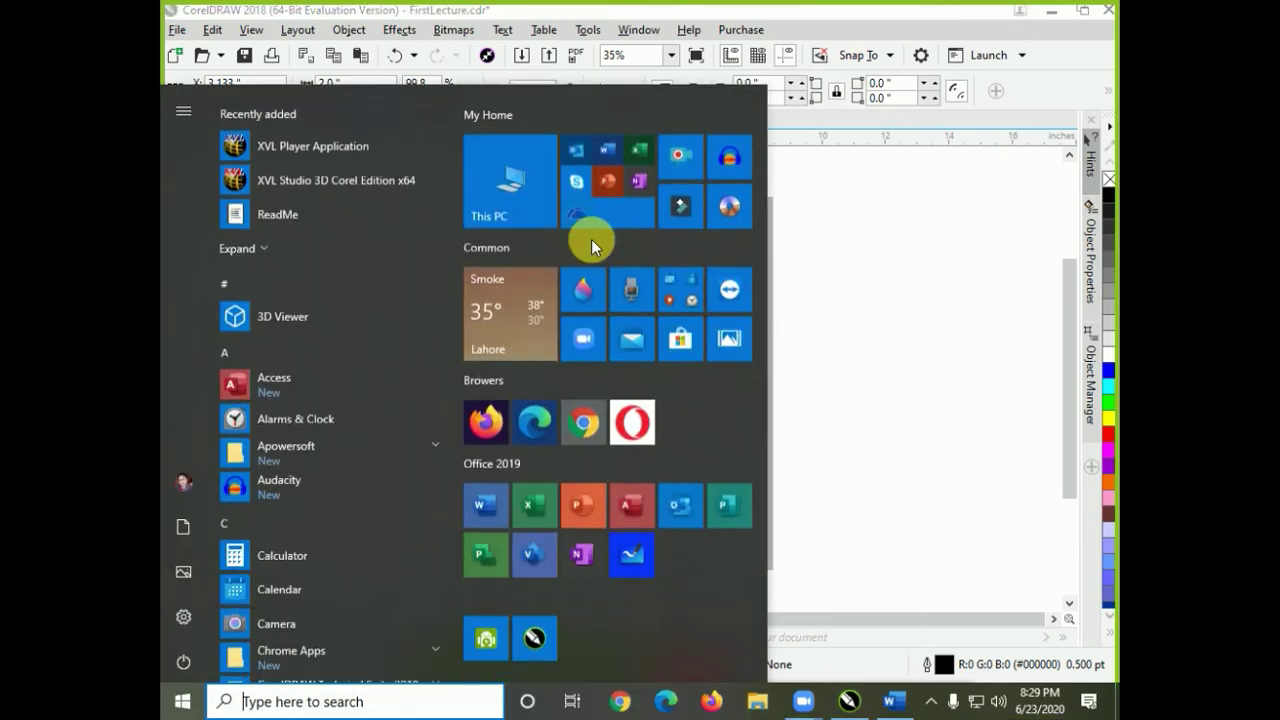
pyautogui.write('mag')
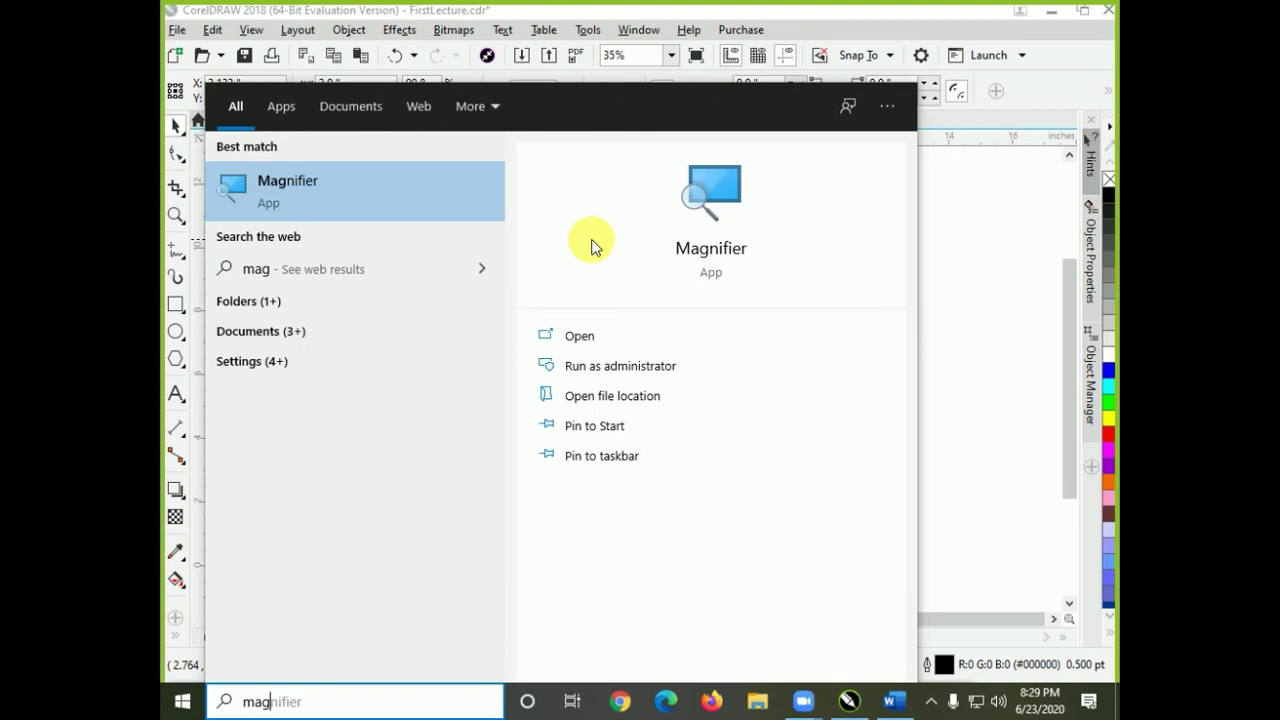
pyautogui.press('Return')
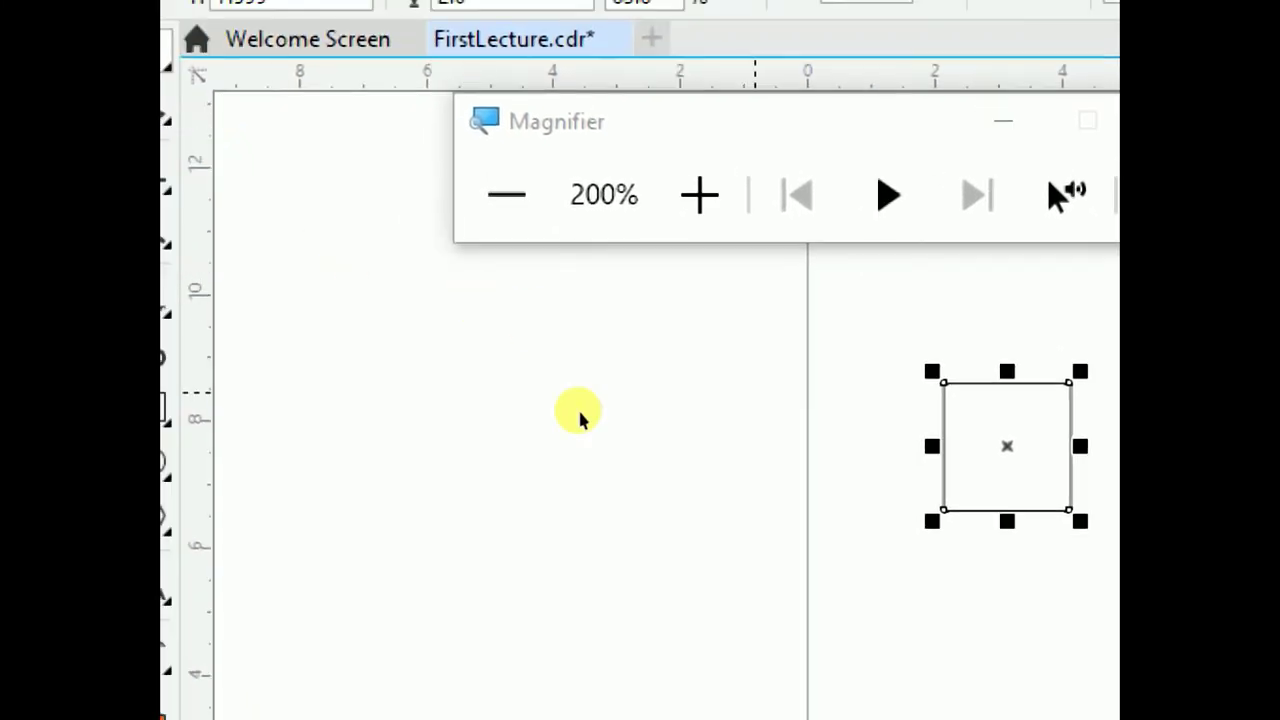
pyautogui.click(352, 200)
pyautogui.click(743, 621)
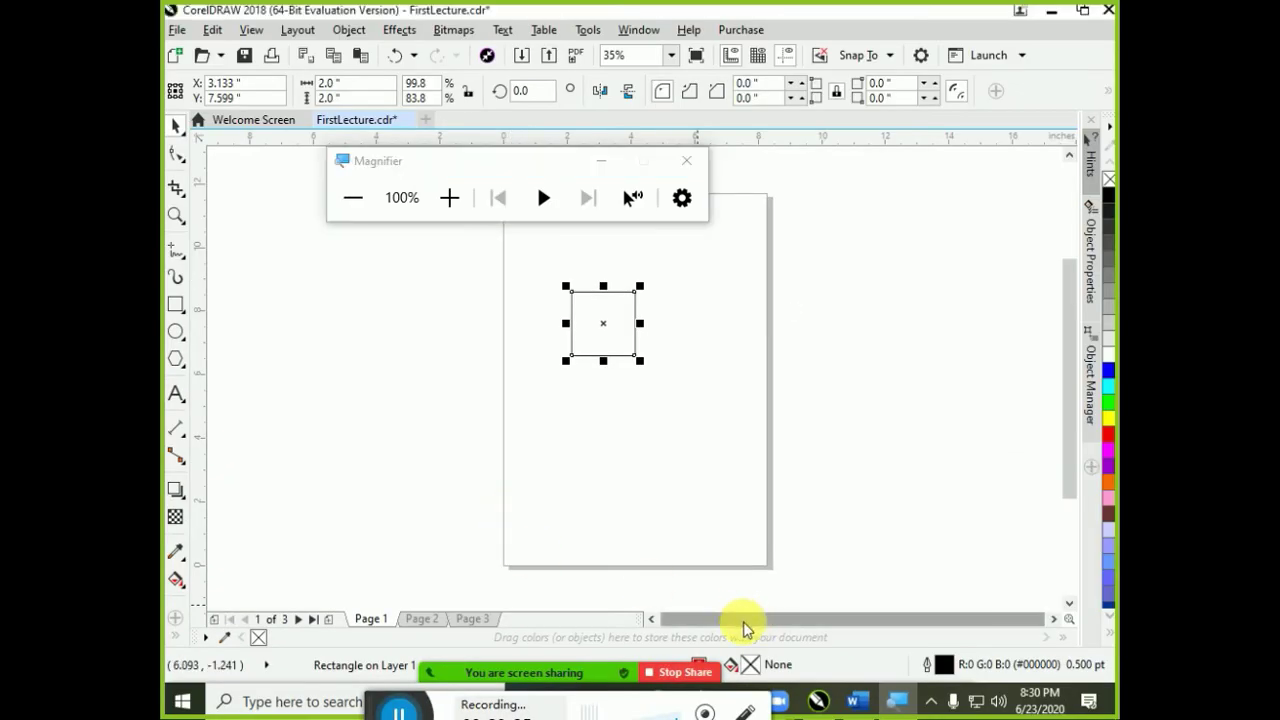
# Magnify the screen to 200% and move the square near the page's upper-left corner, at about X 1.51, Y 10.22 inches.
pyautogui.click(1053, 619)
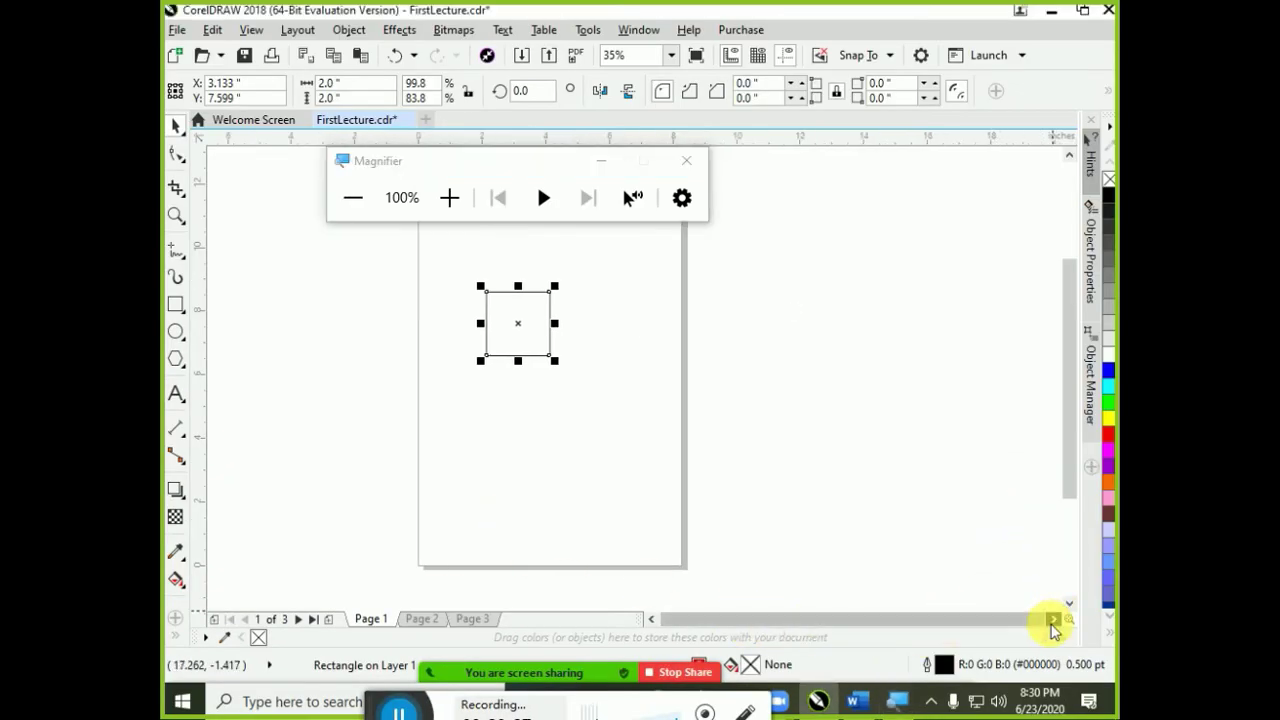
pyautogui.click(449, 197)
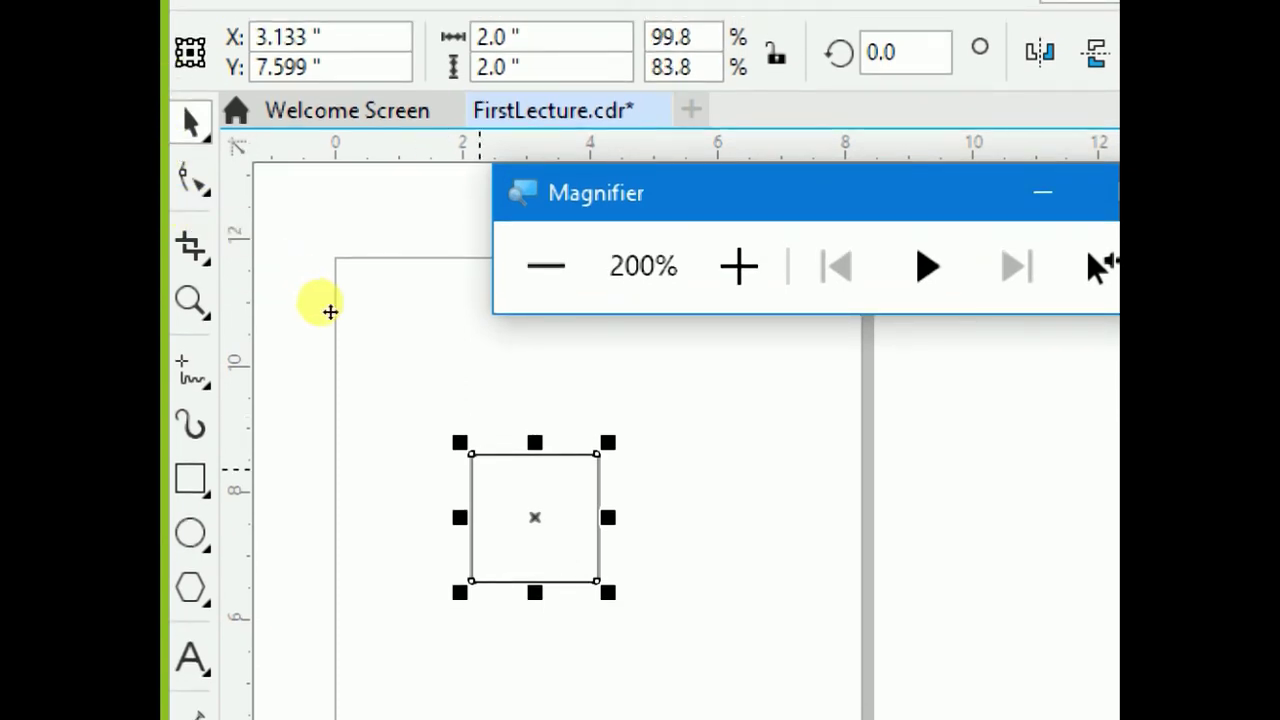
pyautogui.moveTo(336, 318); pyautogui.dragTo(281, 250)
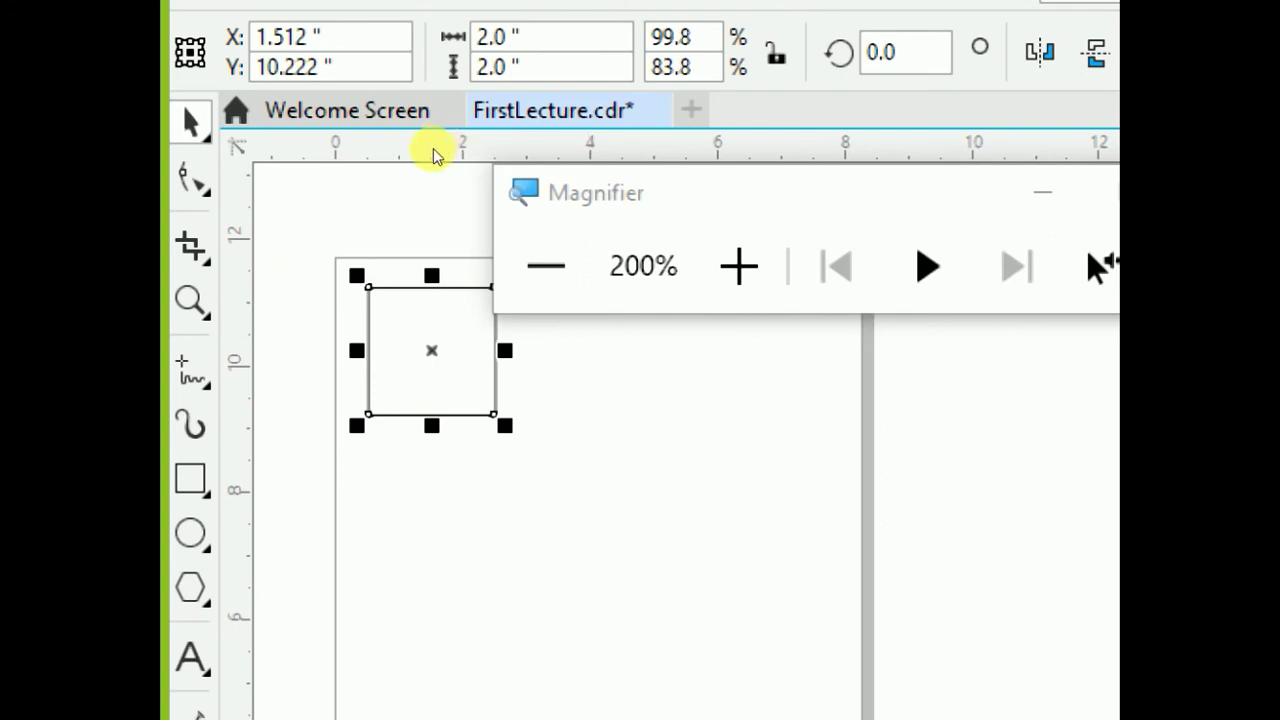
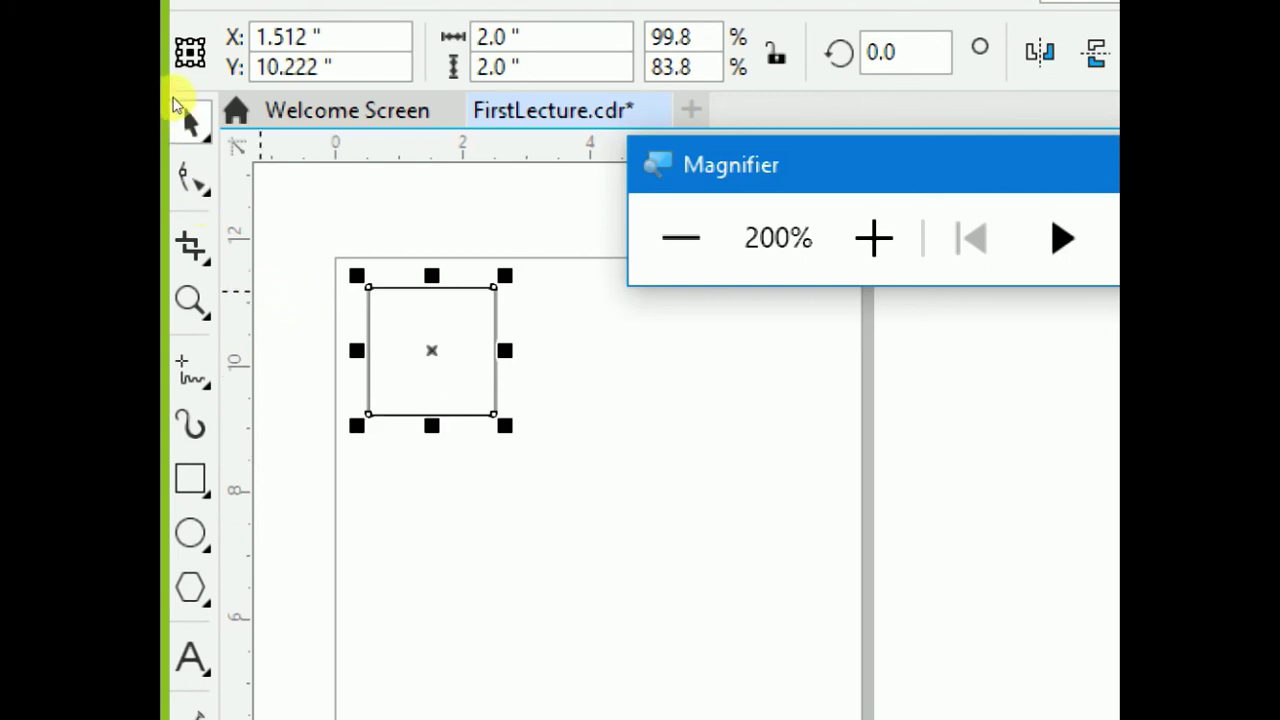
# Set the square's object origin to its lower-left corner and review its position and width values.
pyautogui.click(179, 63)
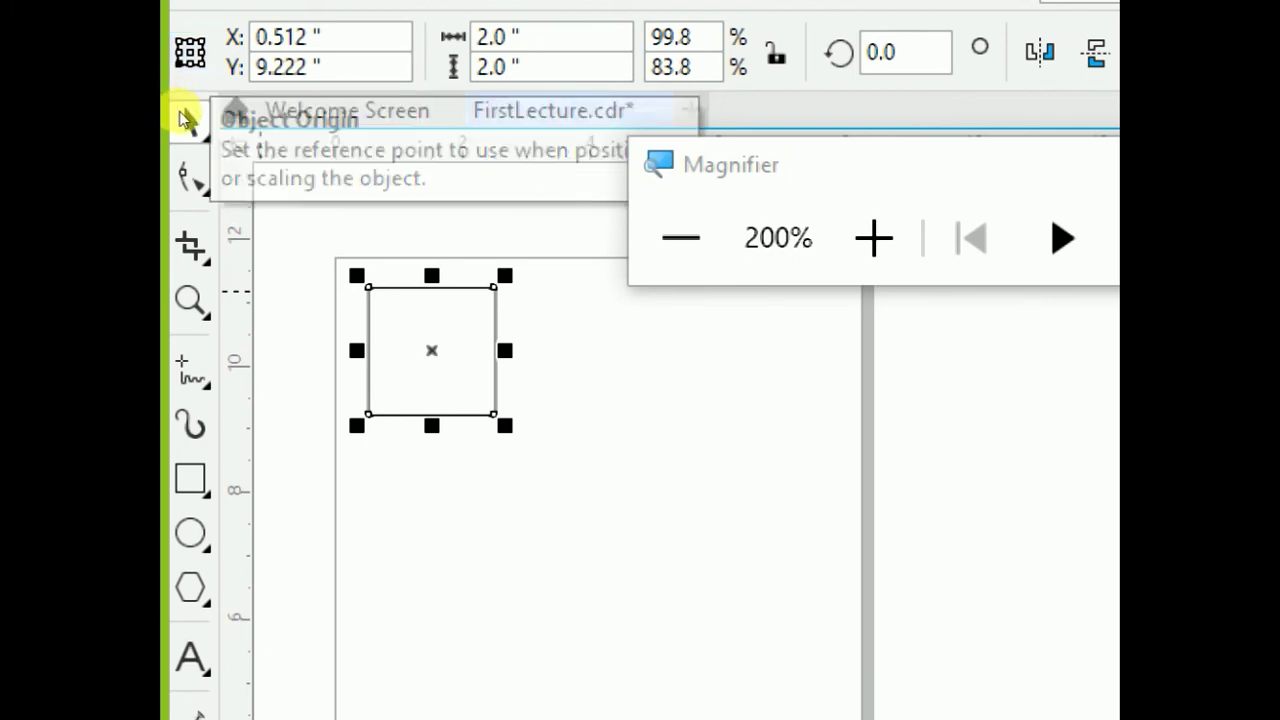
pyautogui.click(252, 36)
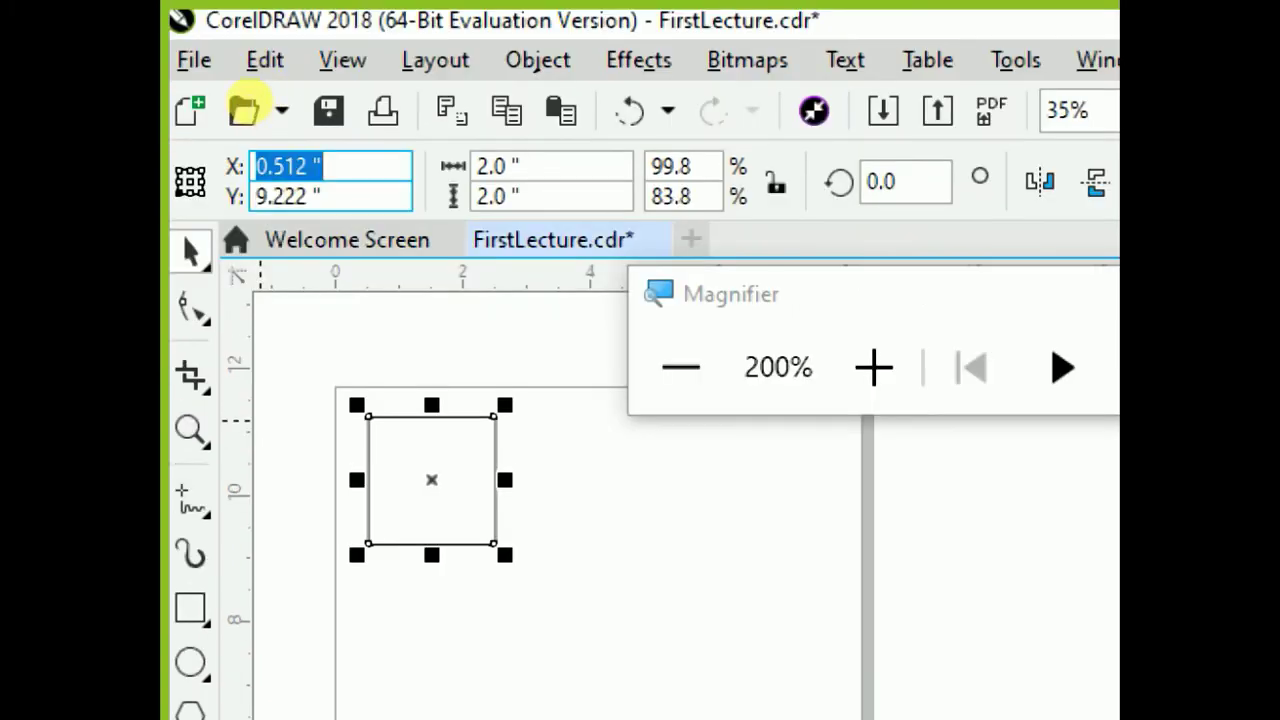
pyautogui.press('Tab')
pyautogui.press('Tab')
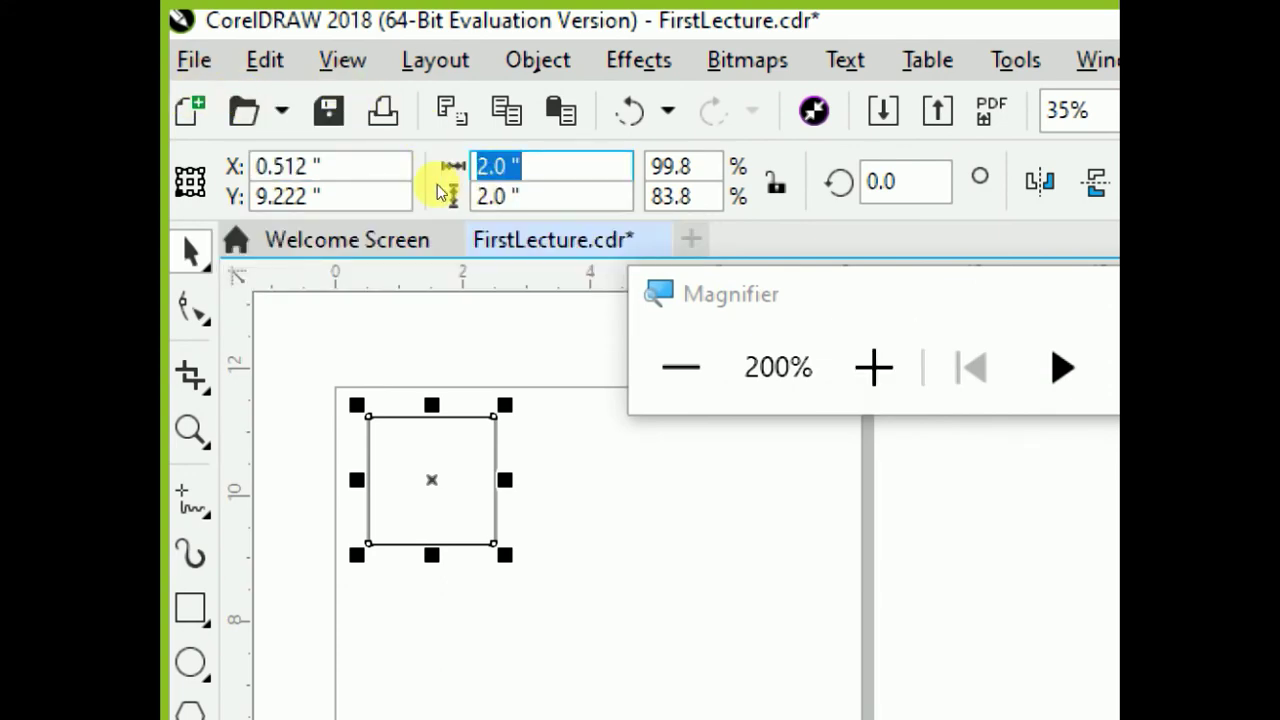
# Reduce Magnifier to 100% and move its window to the empty workspace beside the page.
pyautogui.click(681, 367)
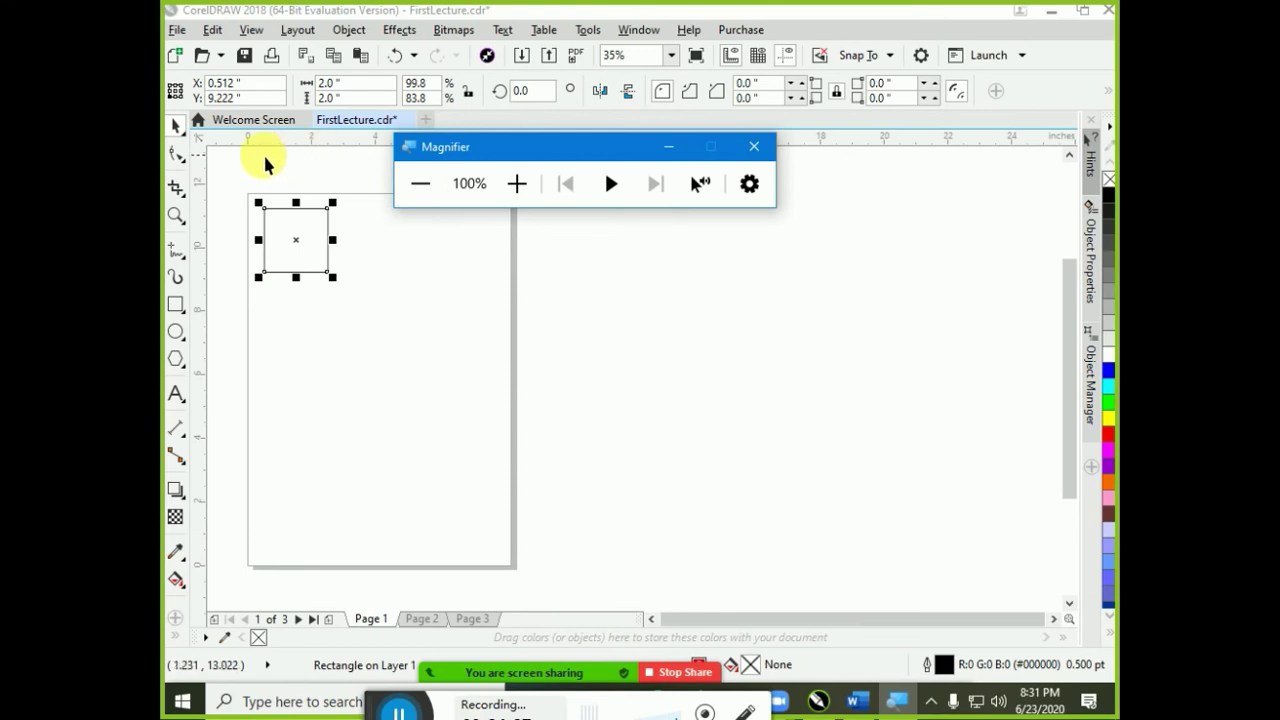
pyautogui.moveTo(455, 150); pyautogui.dragTo(655, 265)
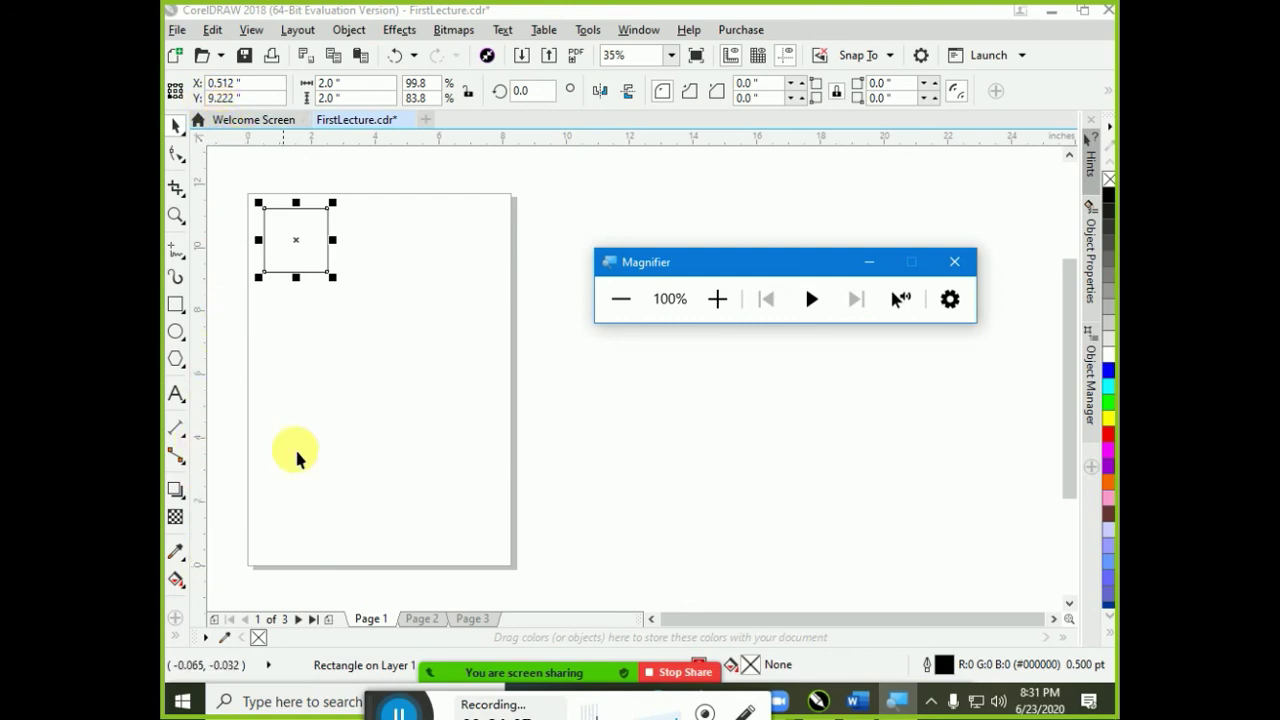
# Position the square's lower-left corner at X 0, Y 0 inches on the page.
pyautogui.click(225, 84)
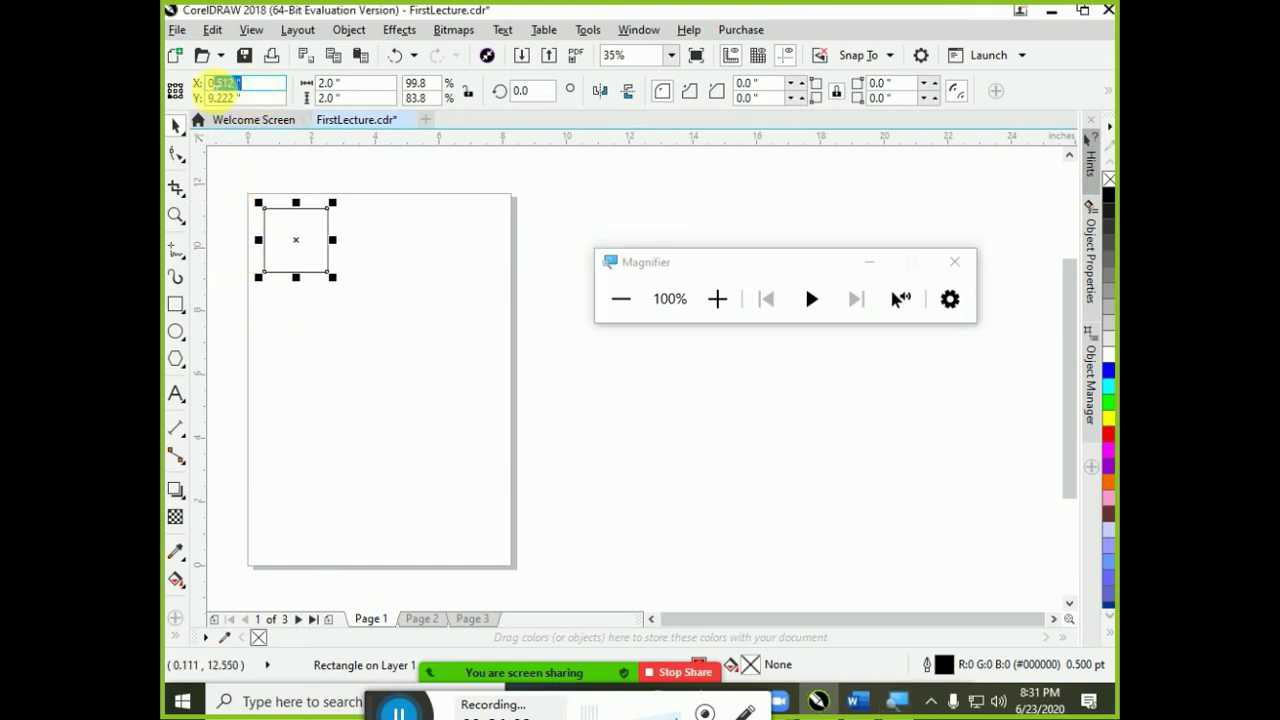
pyautogui.write('0')
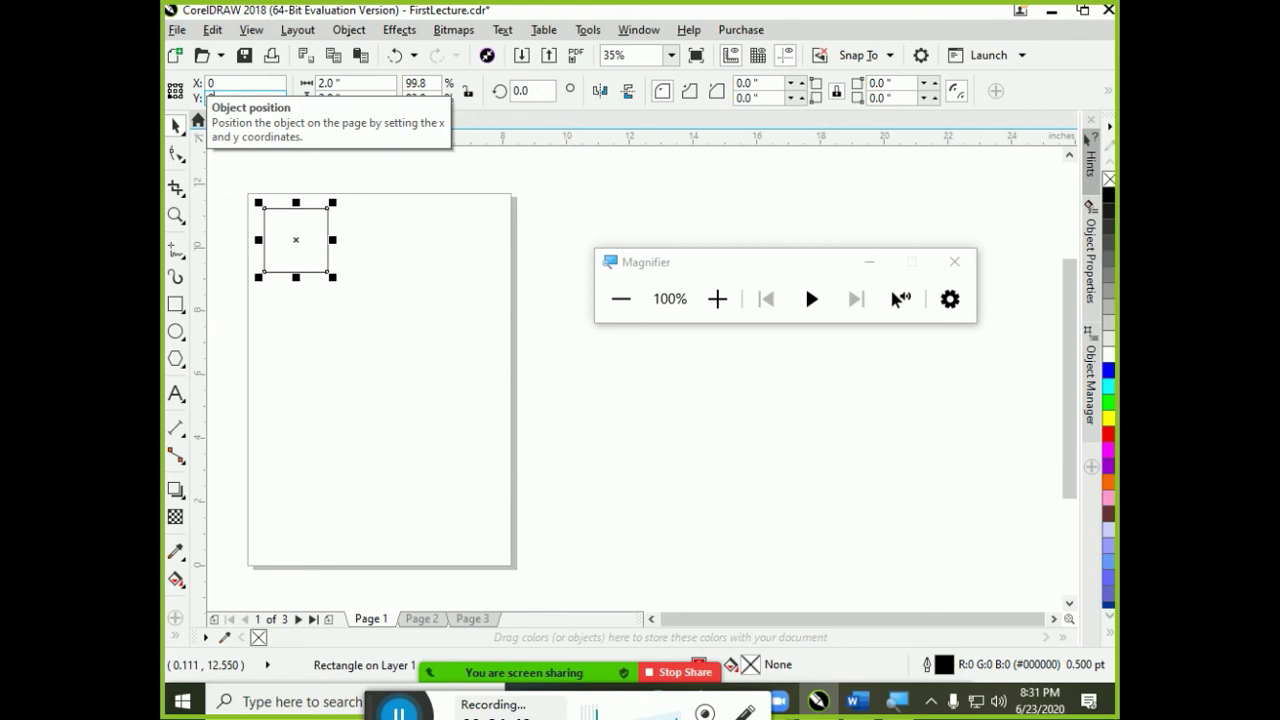
pyautogui.press('Return')
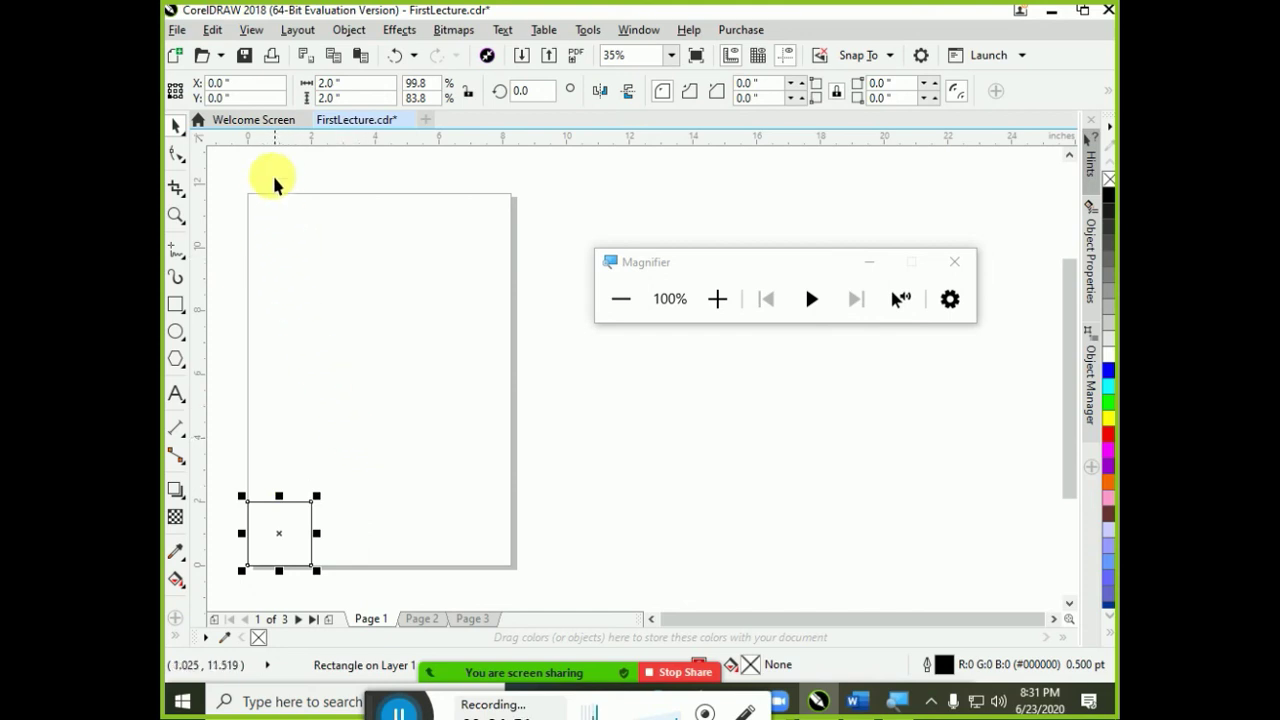
# Set the square's lower-left corner position to X 2, Y 2 inches.
pyautogui.click(256, 98)
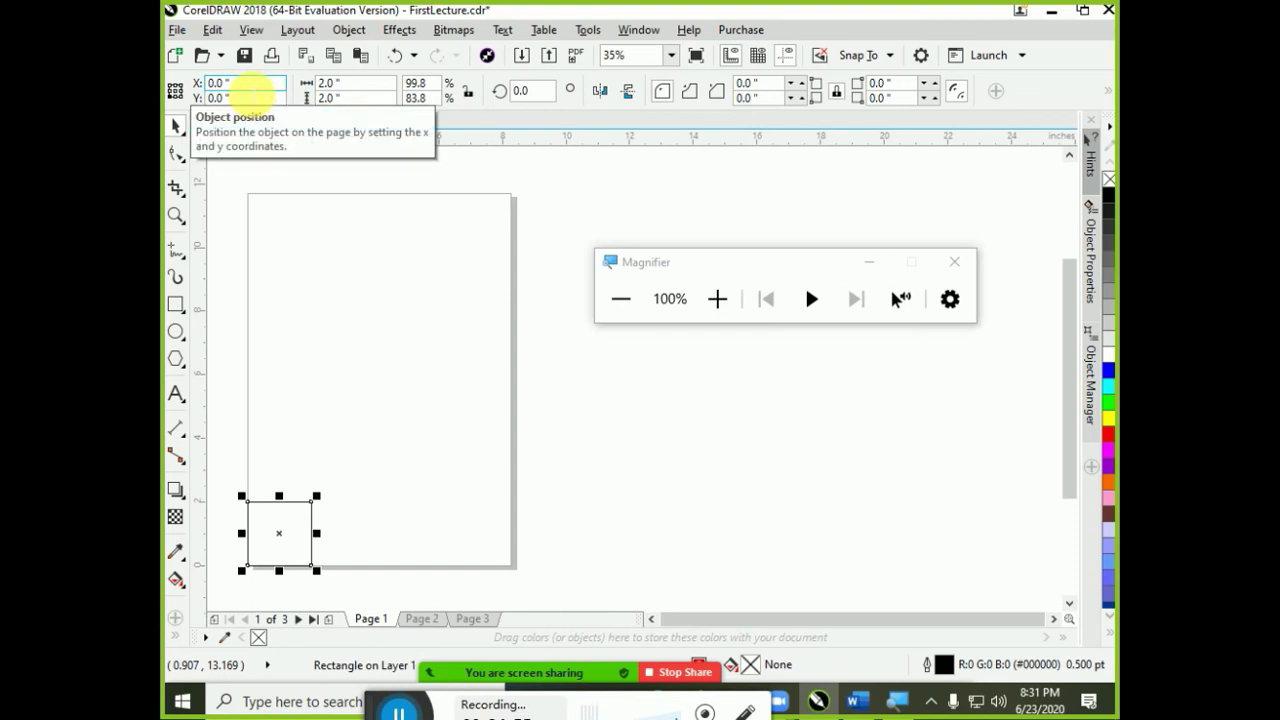
pyautogui.click(218, 84)
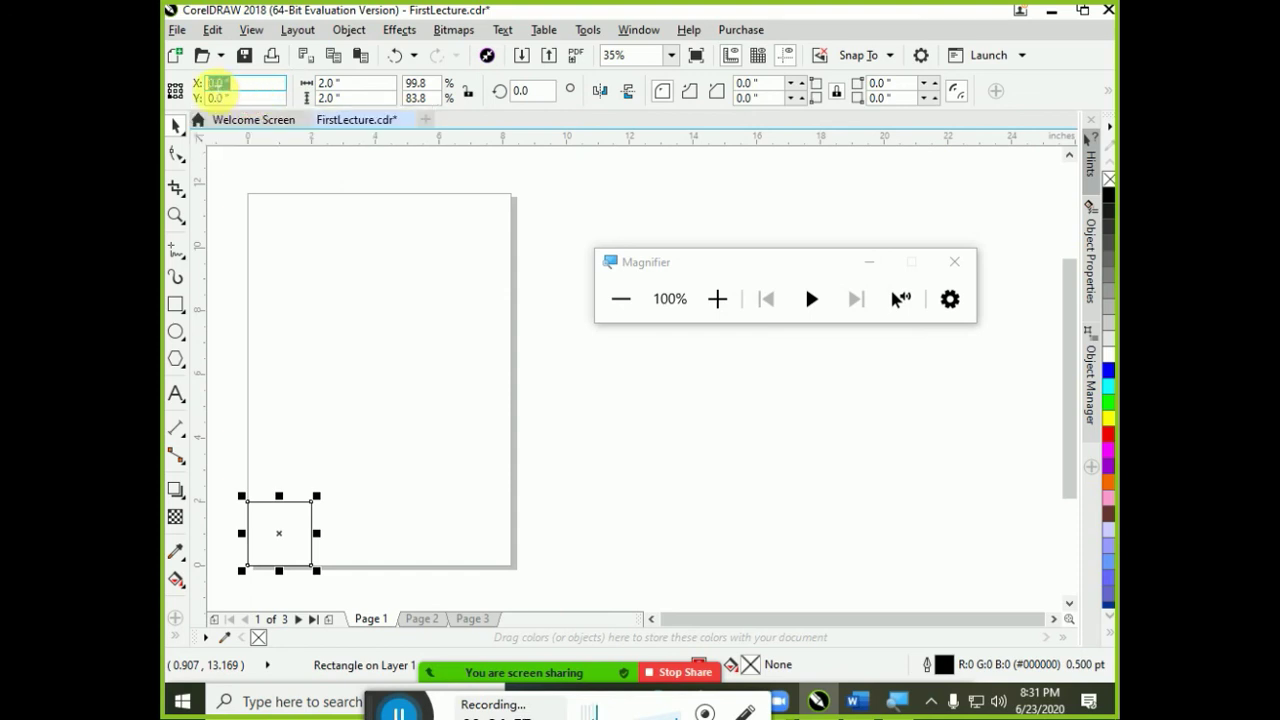
pyautogui.write('2')
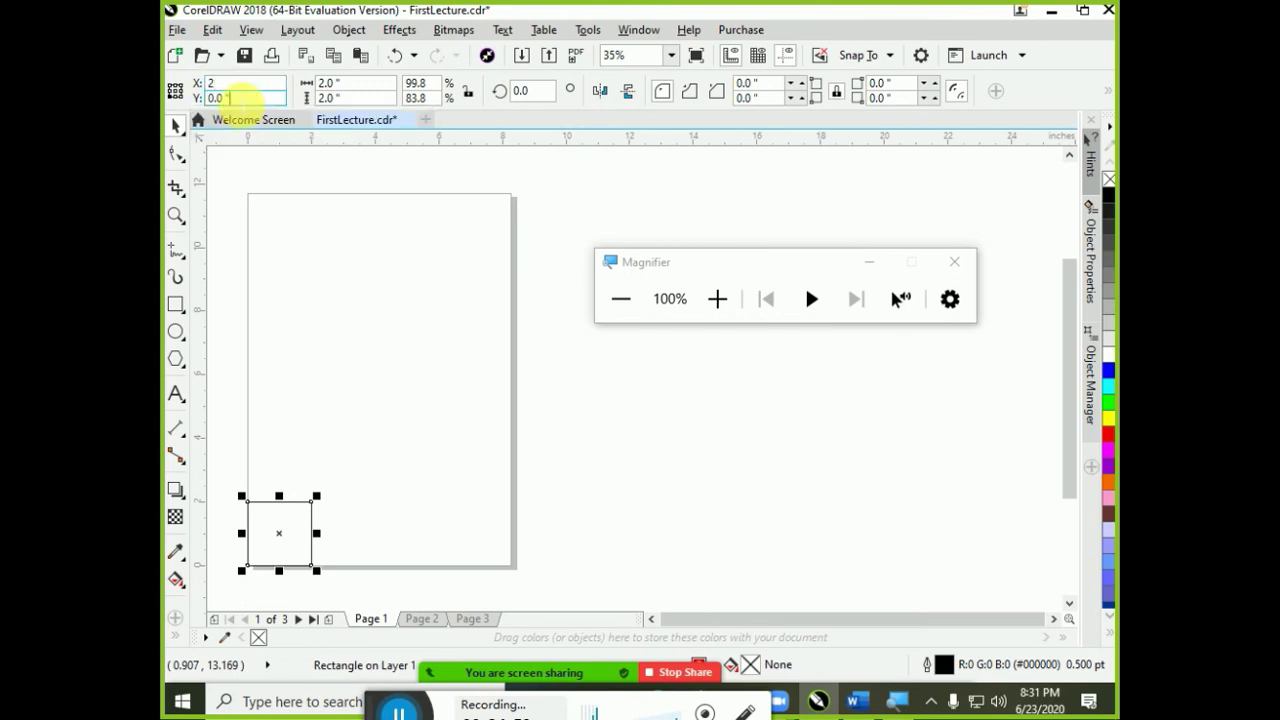
pyautogui.press('Tab')
pyautogui.write('2')
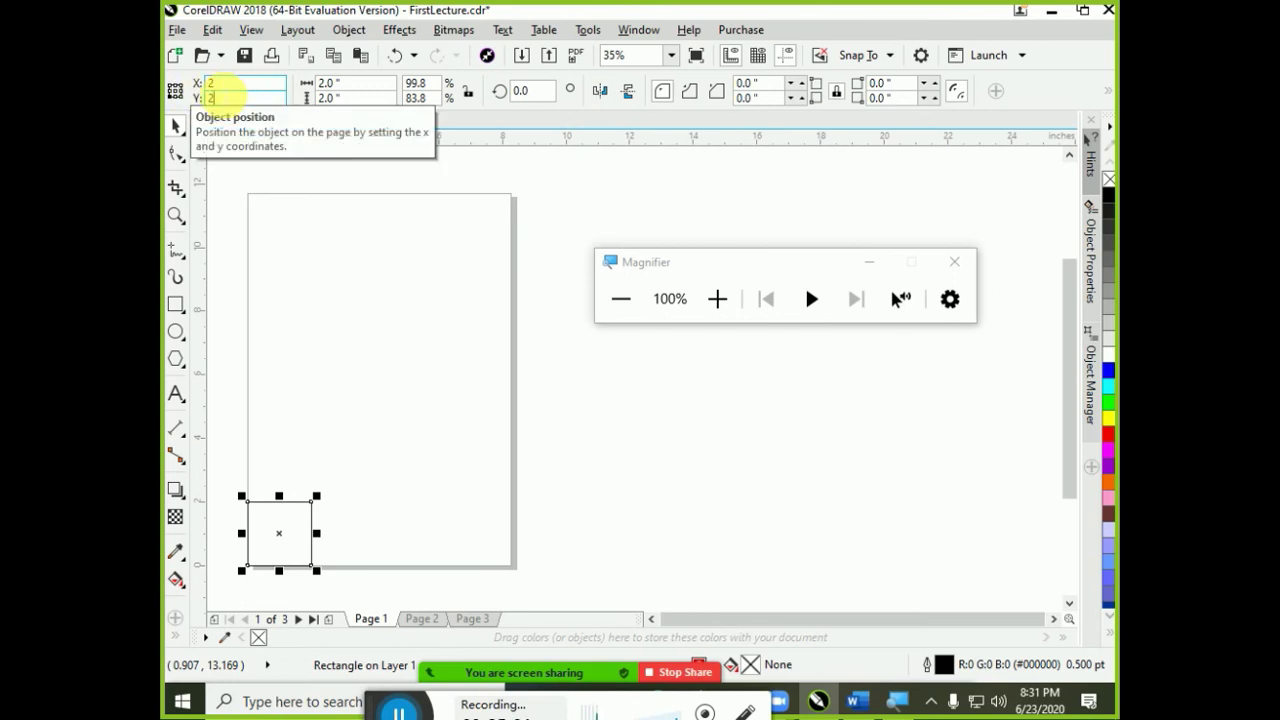
pyautogui.press('Return')
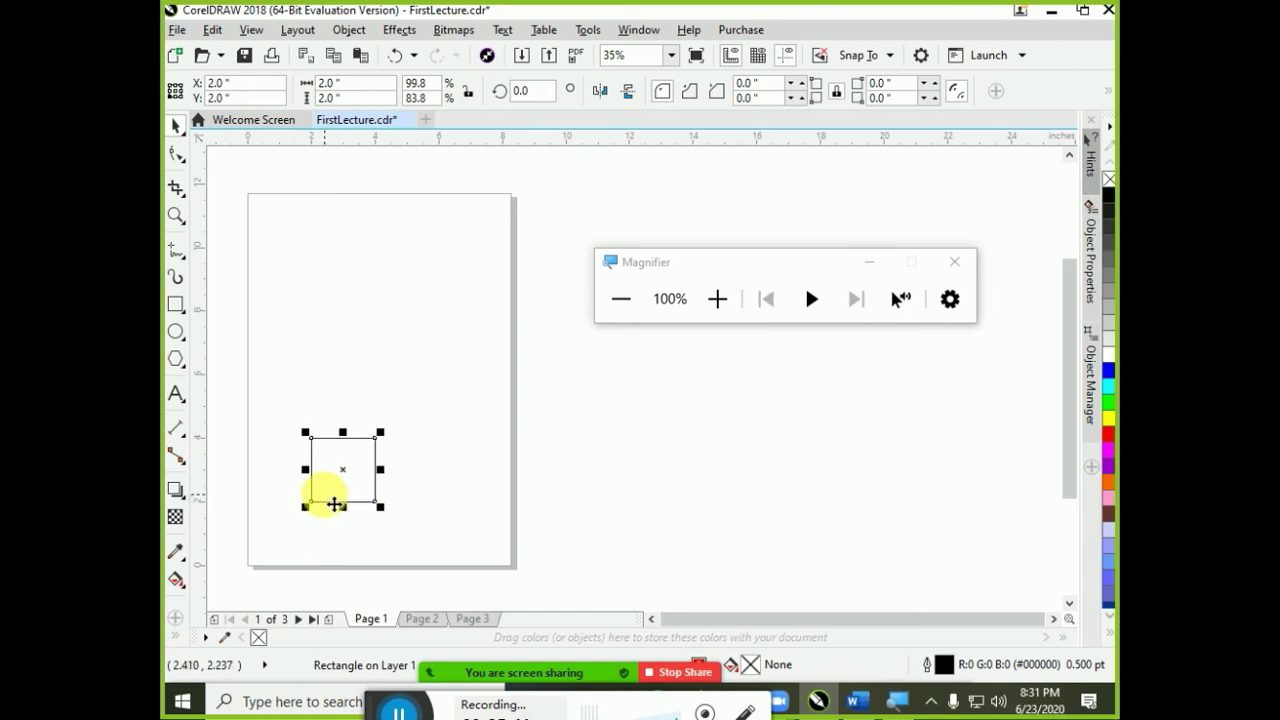
# Move the square to the upper part of the page, with its lower-left corner at about X 2.65, Y 7.89 inches.
pyautogui.moveTo(334, 502); pyautogui.dragTo(348, 308)
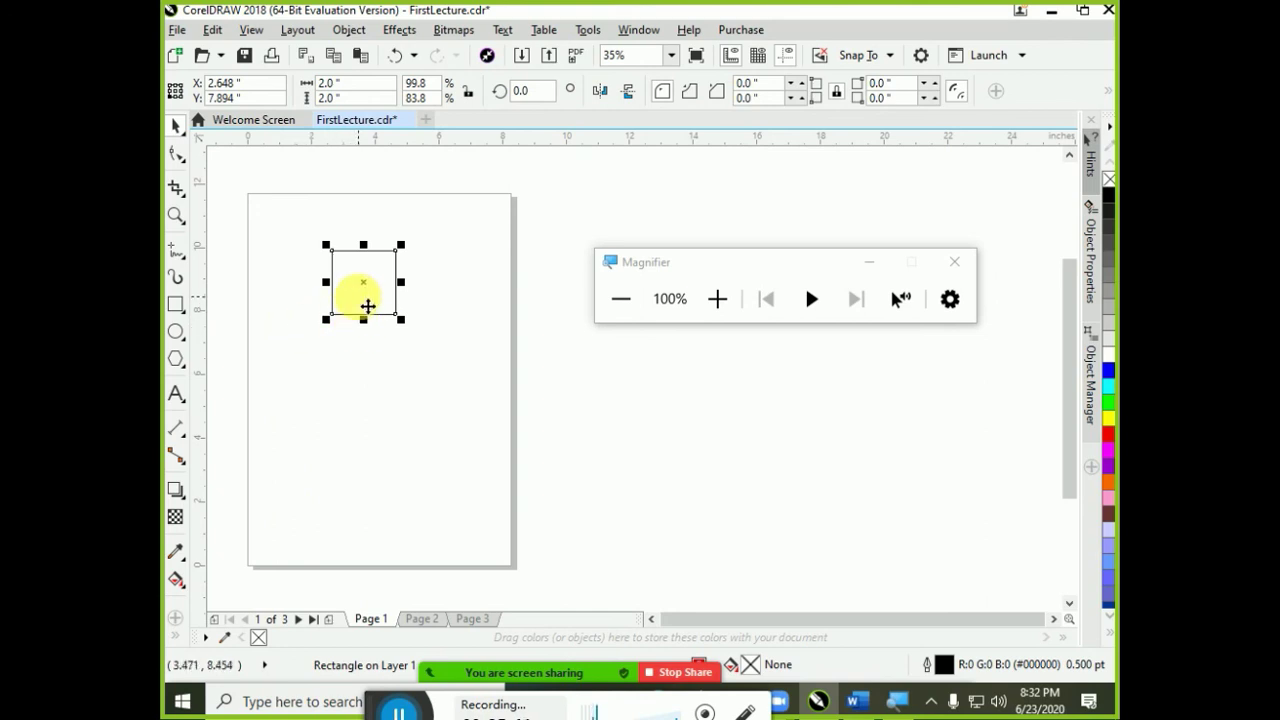
pyautogui.click(352, 306)
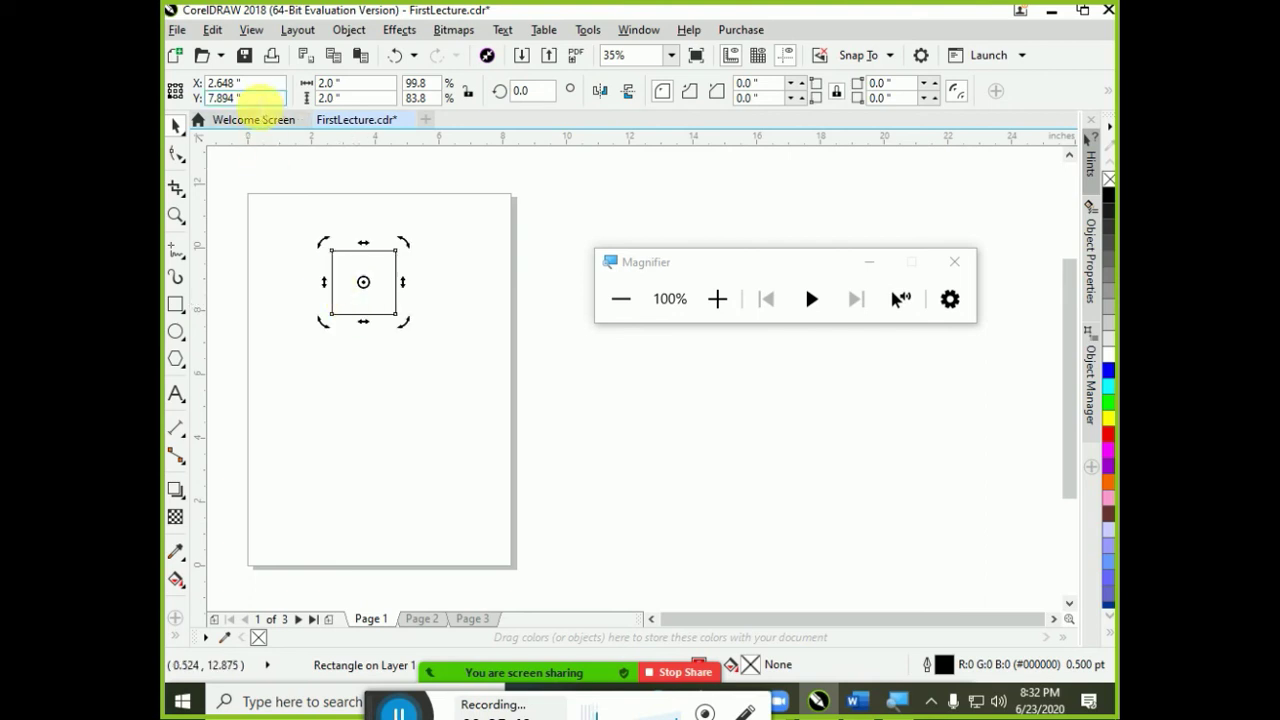
pyautogui.doubleClick(220, 84)
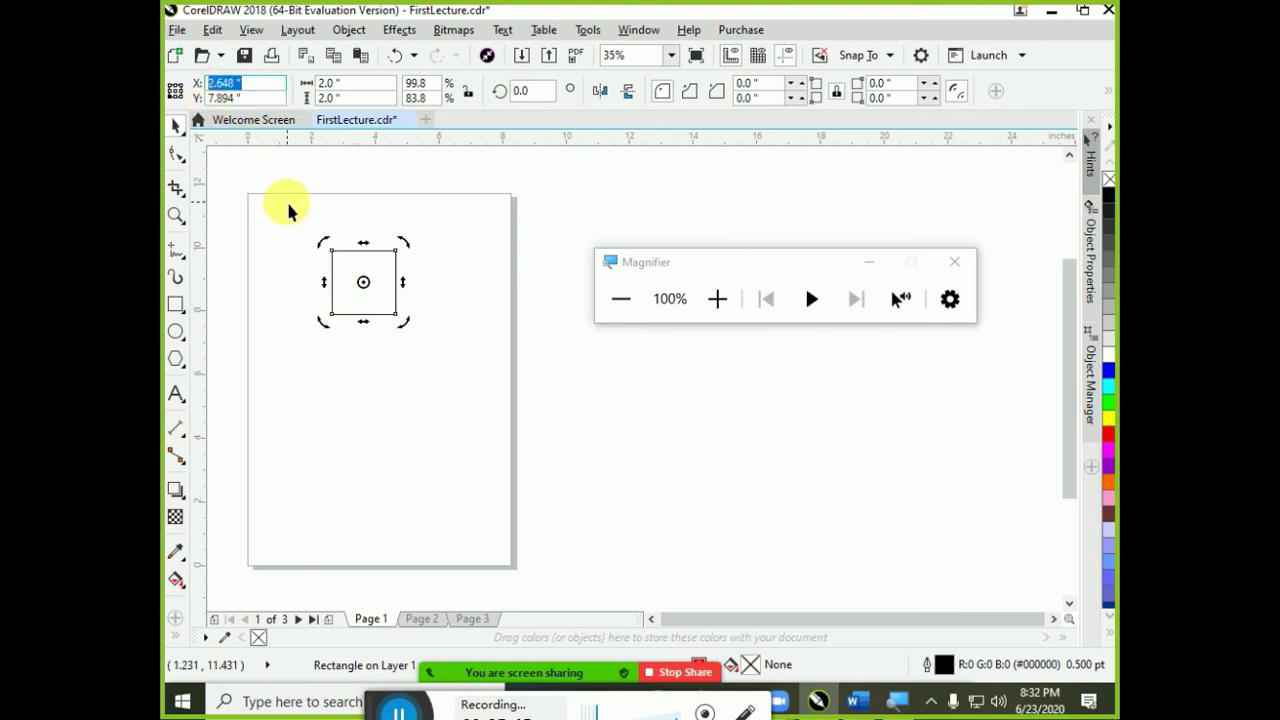
pyautogui.click(312, 255)
pyautogui.click(362, 287)
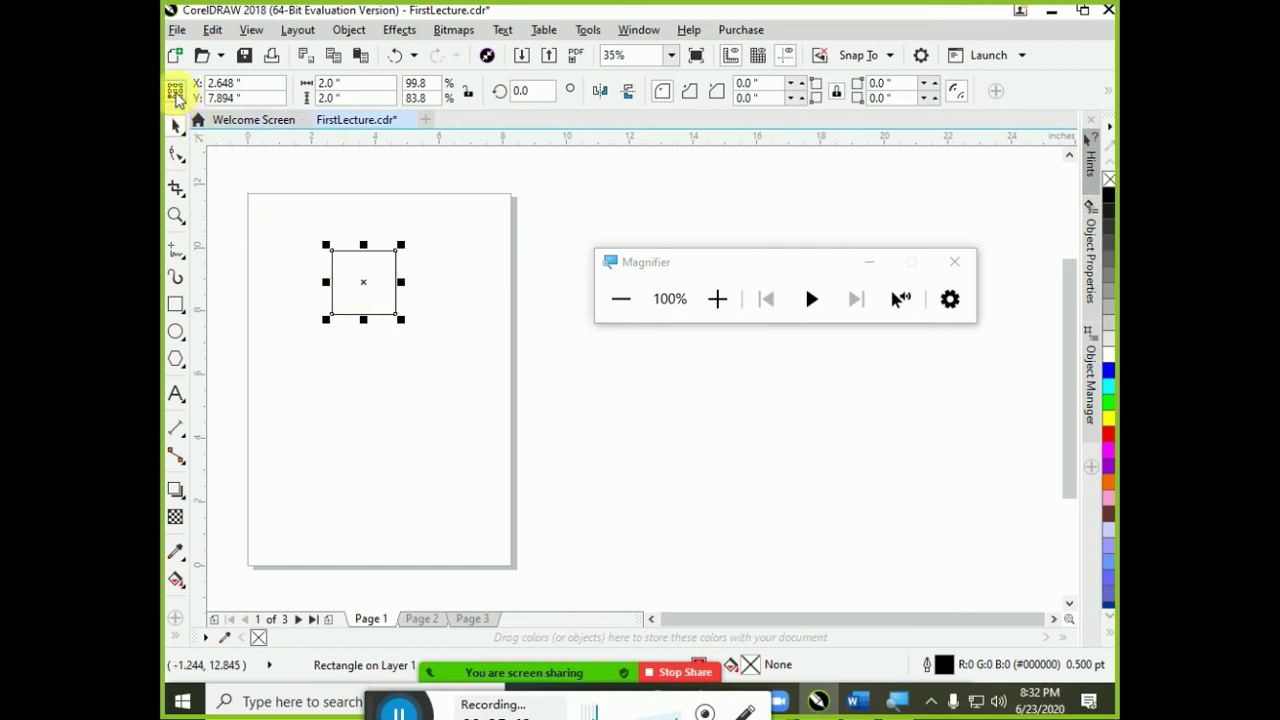
# Set the square's object origin to its center and its position to X 0, Y 0 inches.
pyautogui.doubleClick(250, 85)
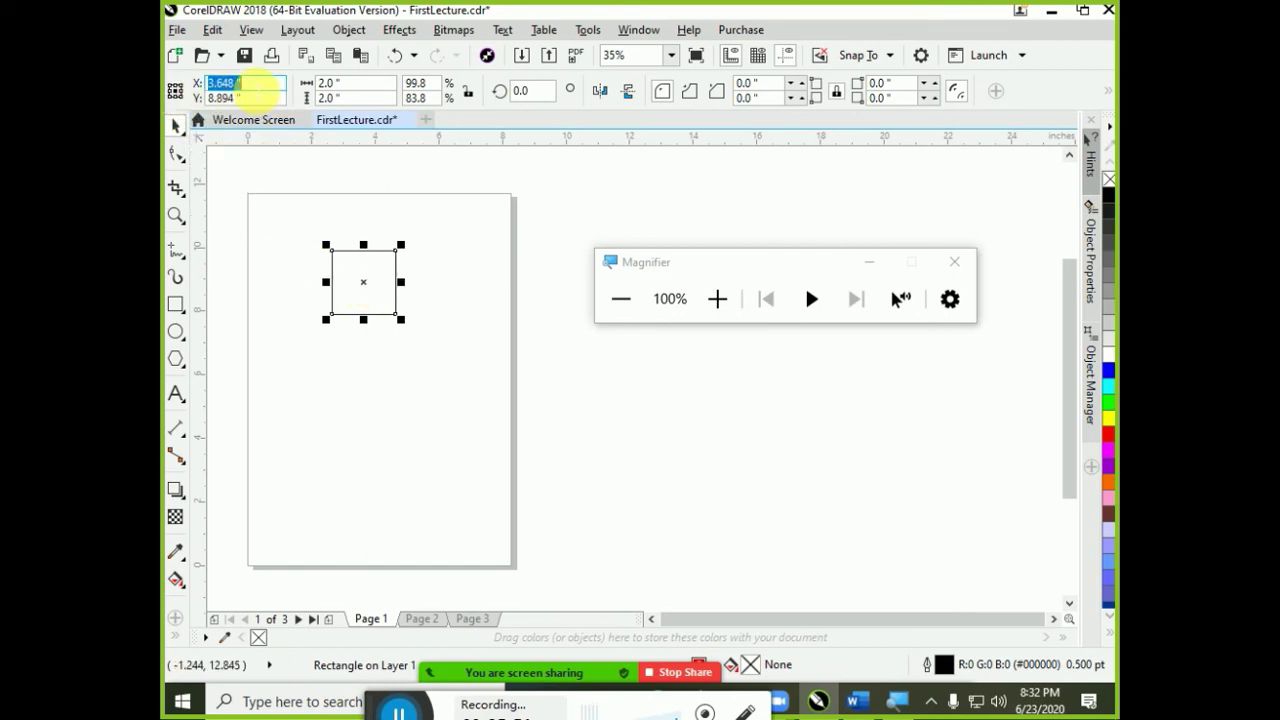
pyautogui.press('Tab')
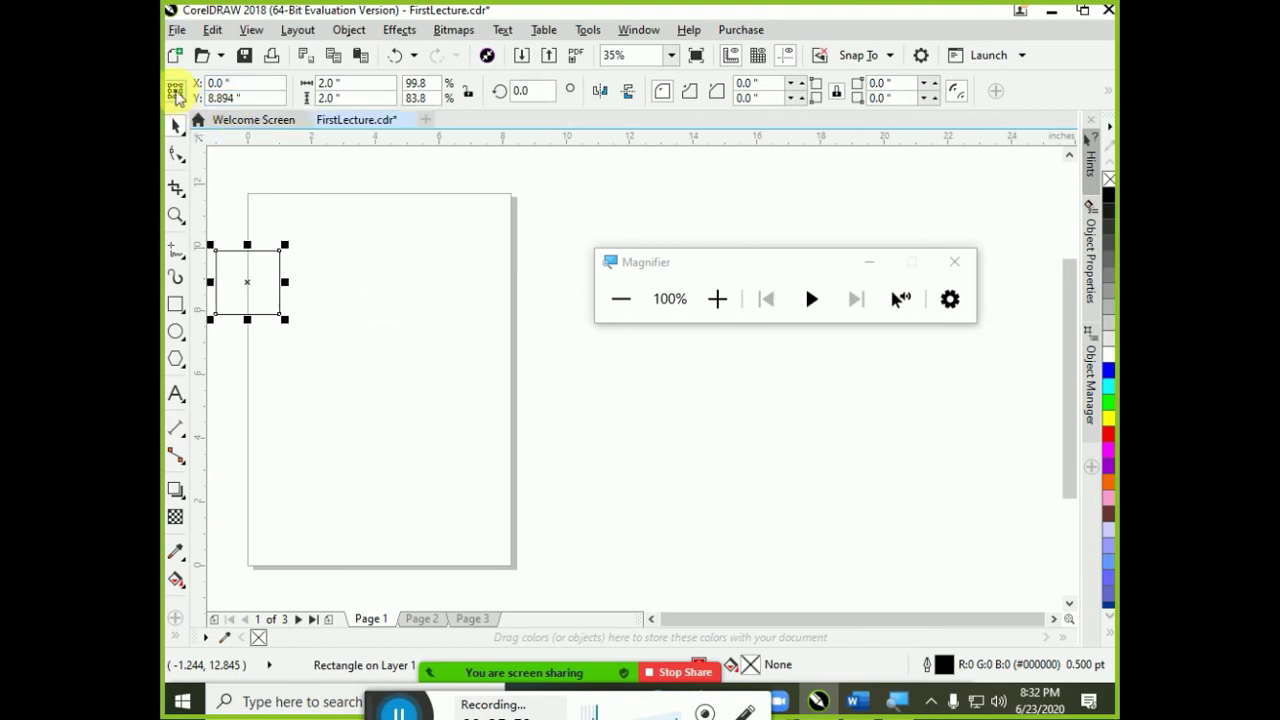
pyautogui.hotkey('shift', 'Tab')
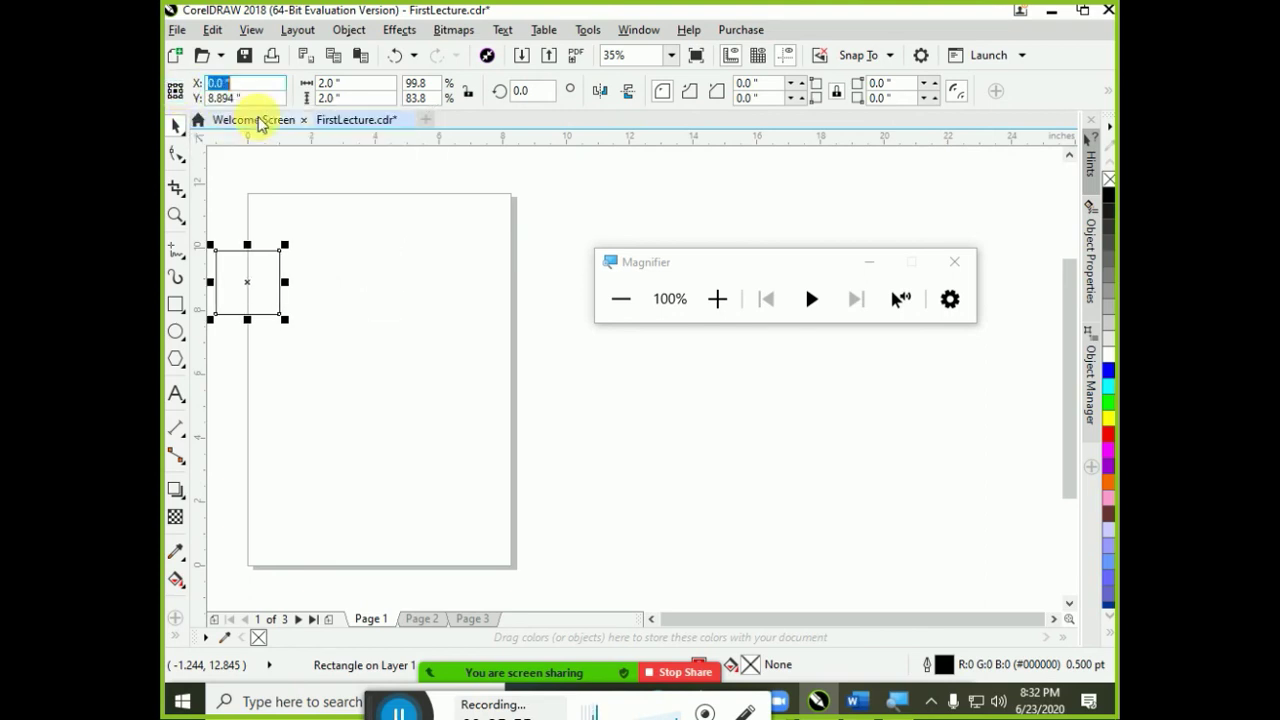
pyautogui.moveTo(241, 97); pyautogui.dragTo(208, 97)
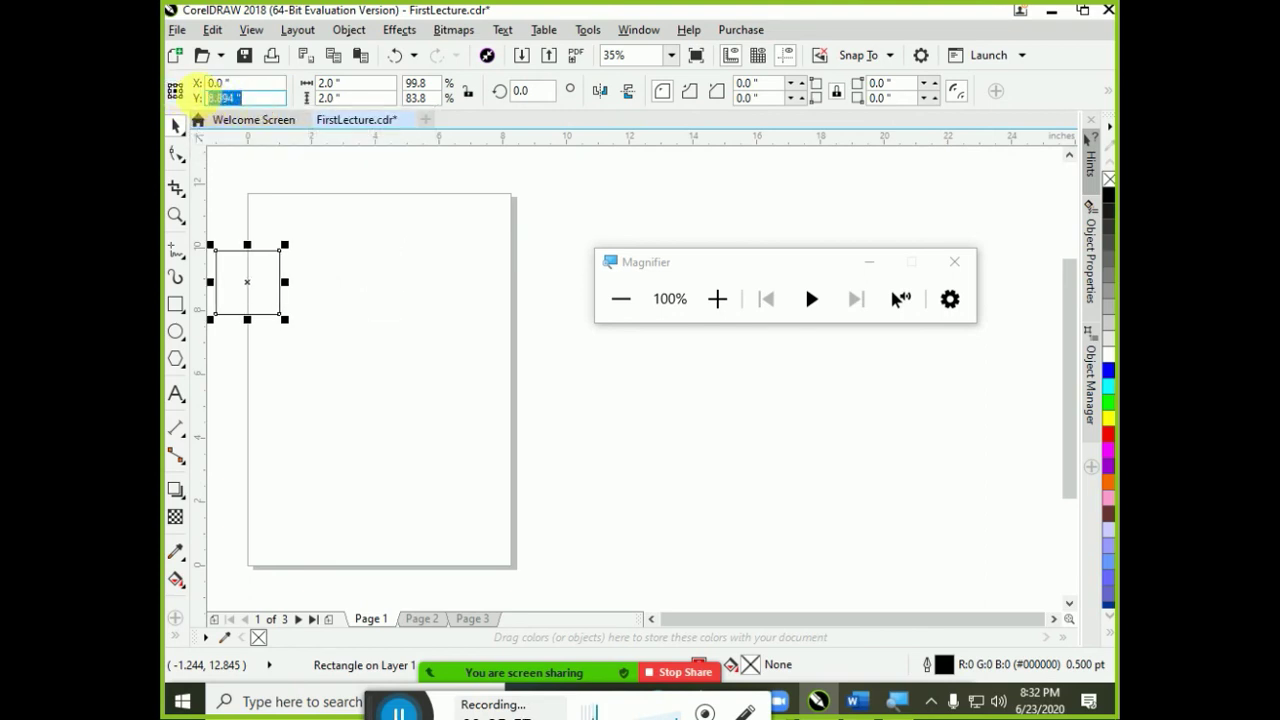
pyautogui.write('0')
pyautogui.press('Return')
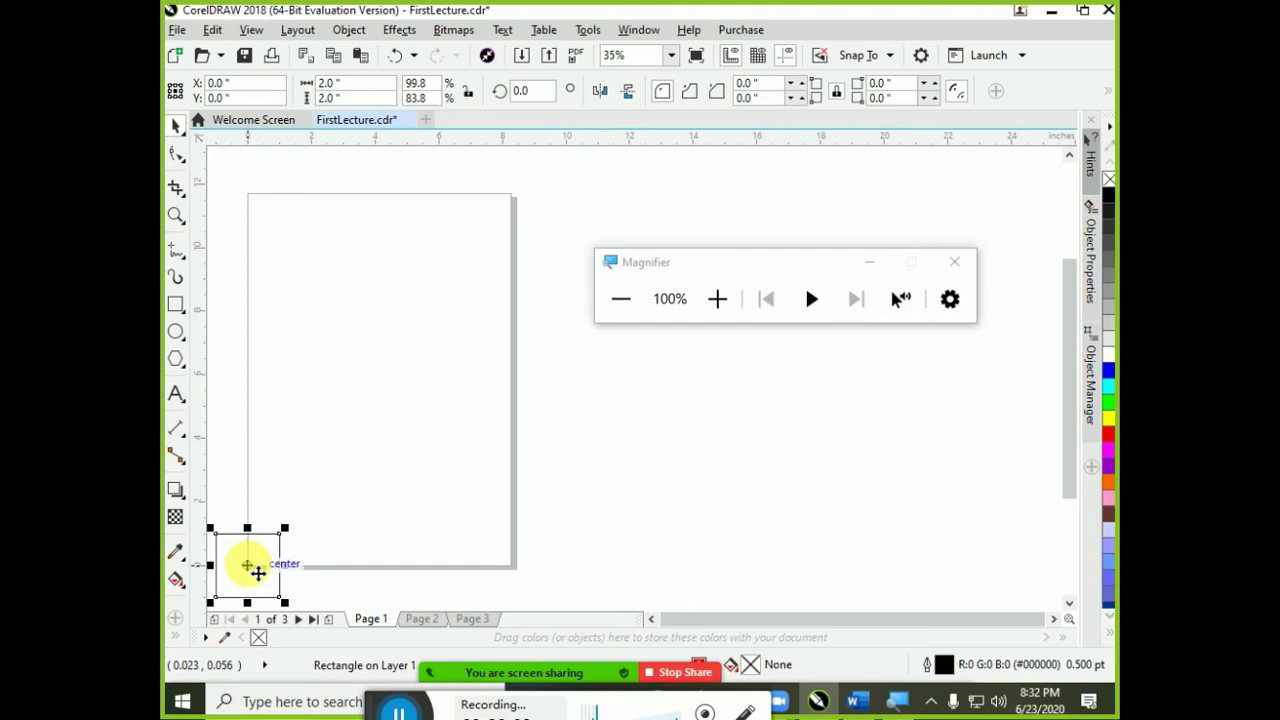
# Move the square back inside the page, with its center at about X 2.95, Y 8.66 inches, and close Magnifier.
pyautogui.click(372, 450)
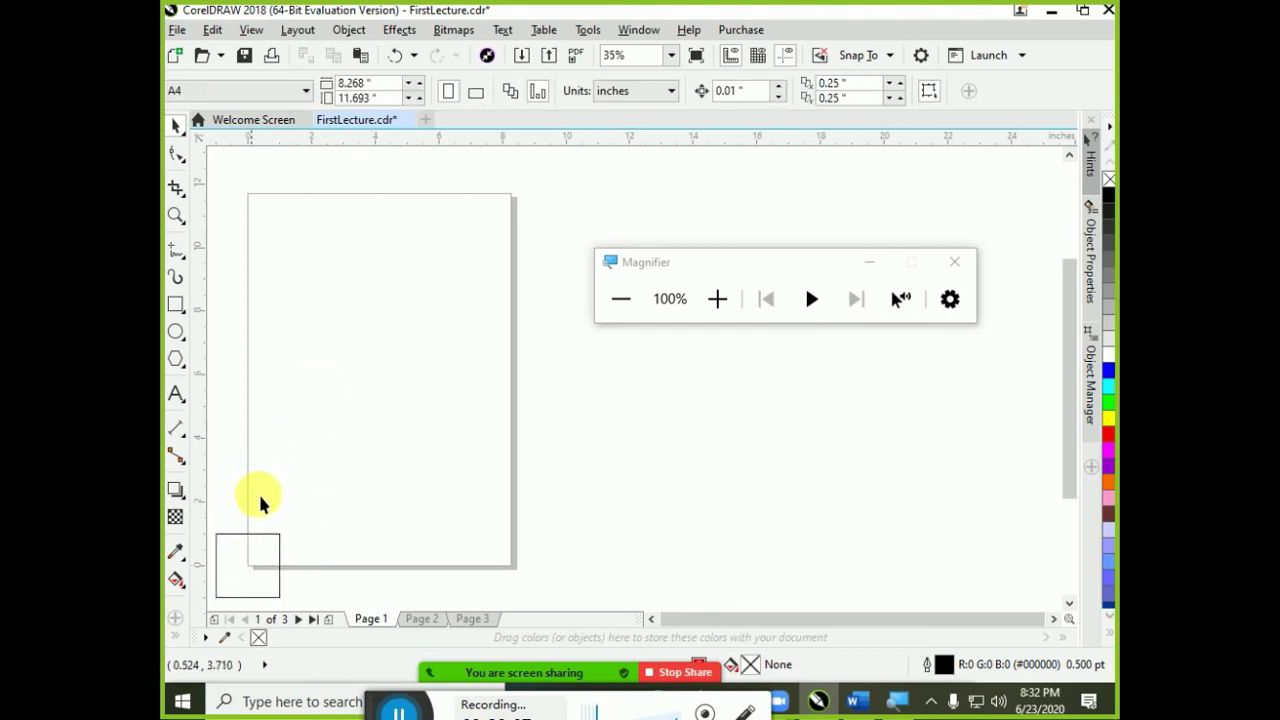
pyautogui.click(263, 585)
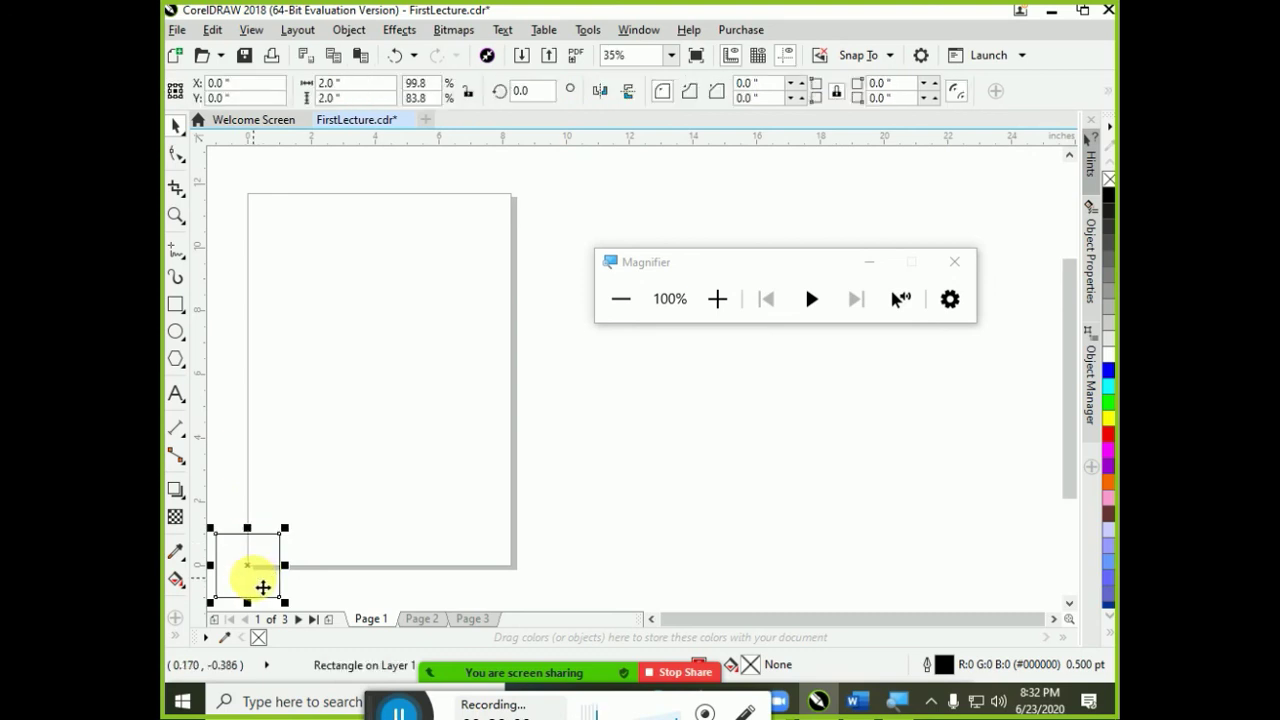
pyautogui.moveTo(280, 523); pyautogui.dragTo(381, 306)
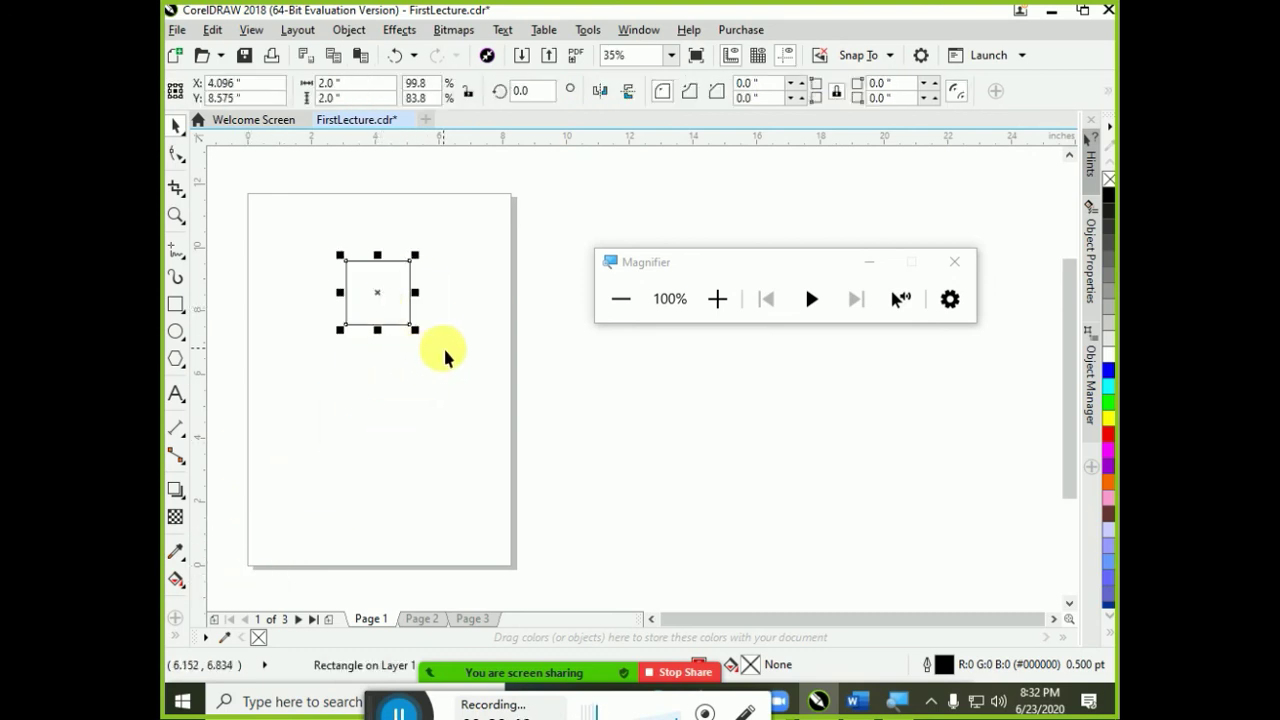
pyautogui.click(652, 620)
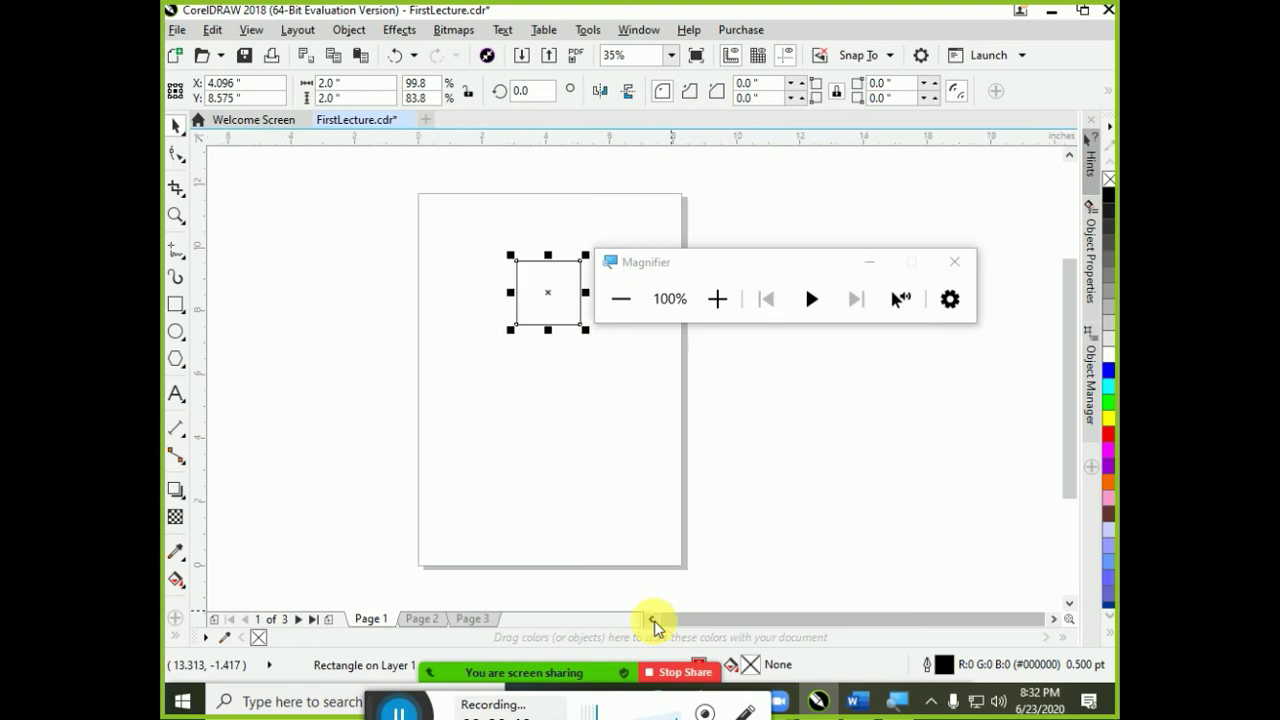
pyautogui.click(954, 262)
pyautogui.moveTo(543, 320); pyautogui.dragTo(509, 310)
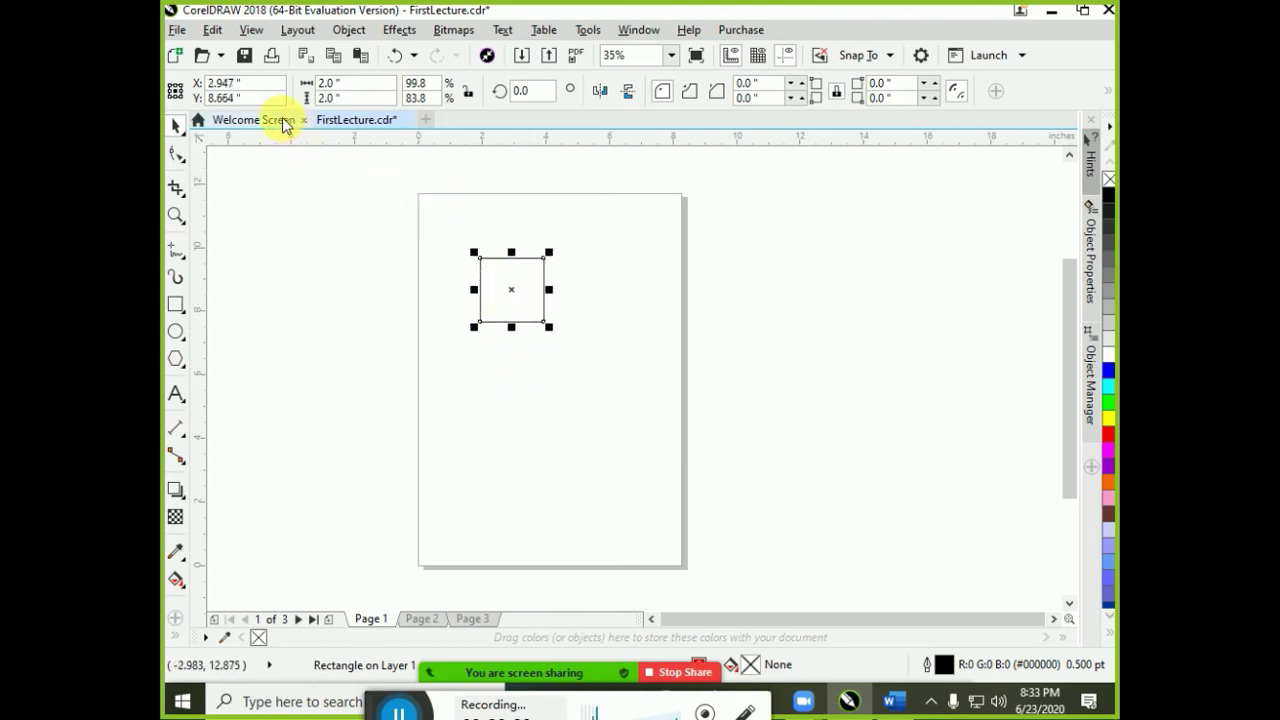
# Resize the square to 1 inch wide and 1 inch high.
pyautogui.doubleClick(325, 84)
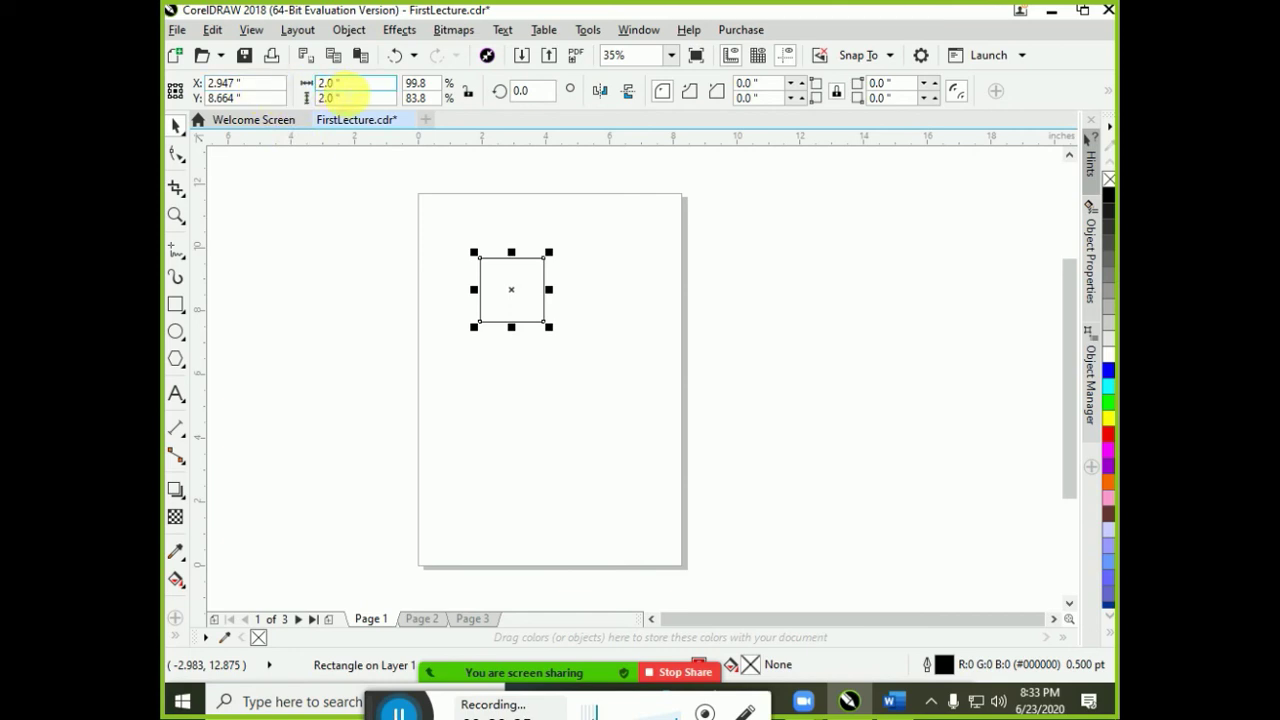
pyautogui.write('1')
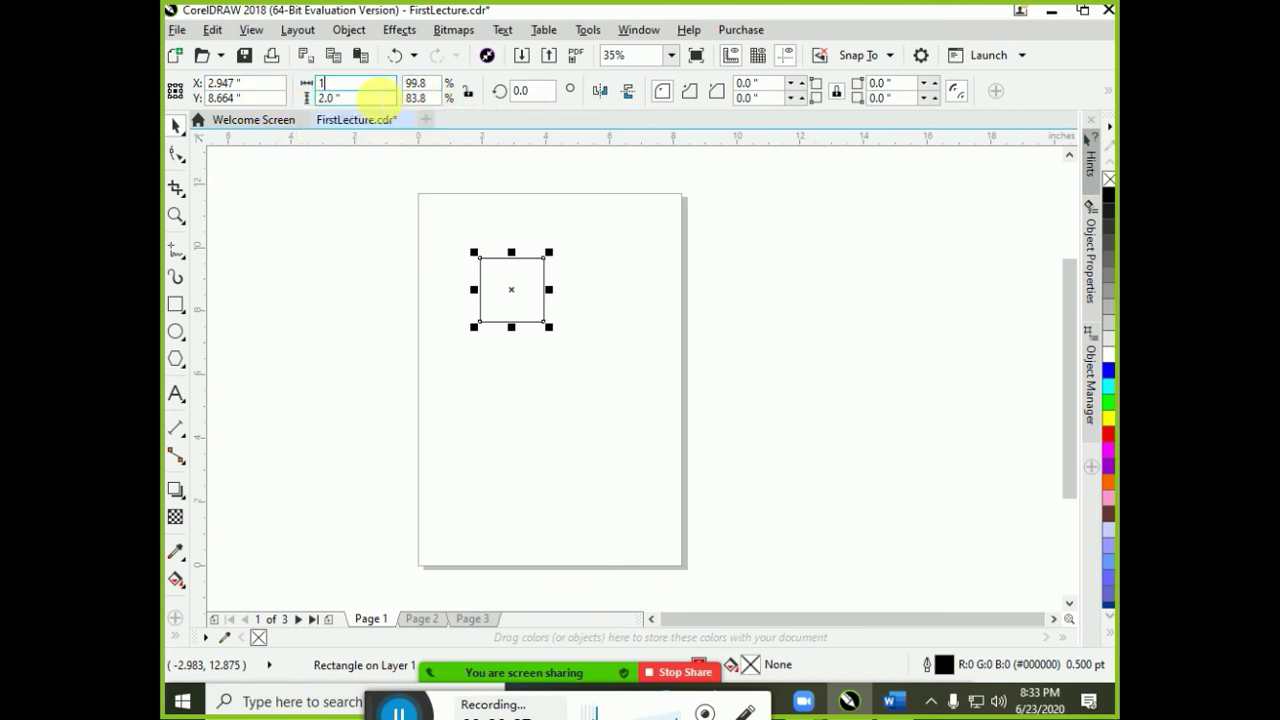
pyautogui.press('Return')
pyautogui.doubleClick(330, 98)
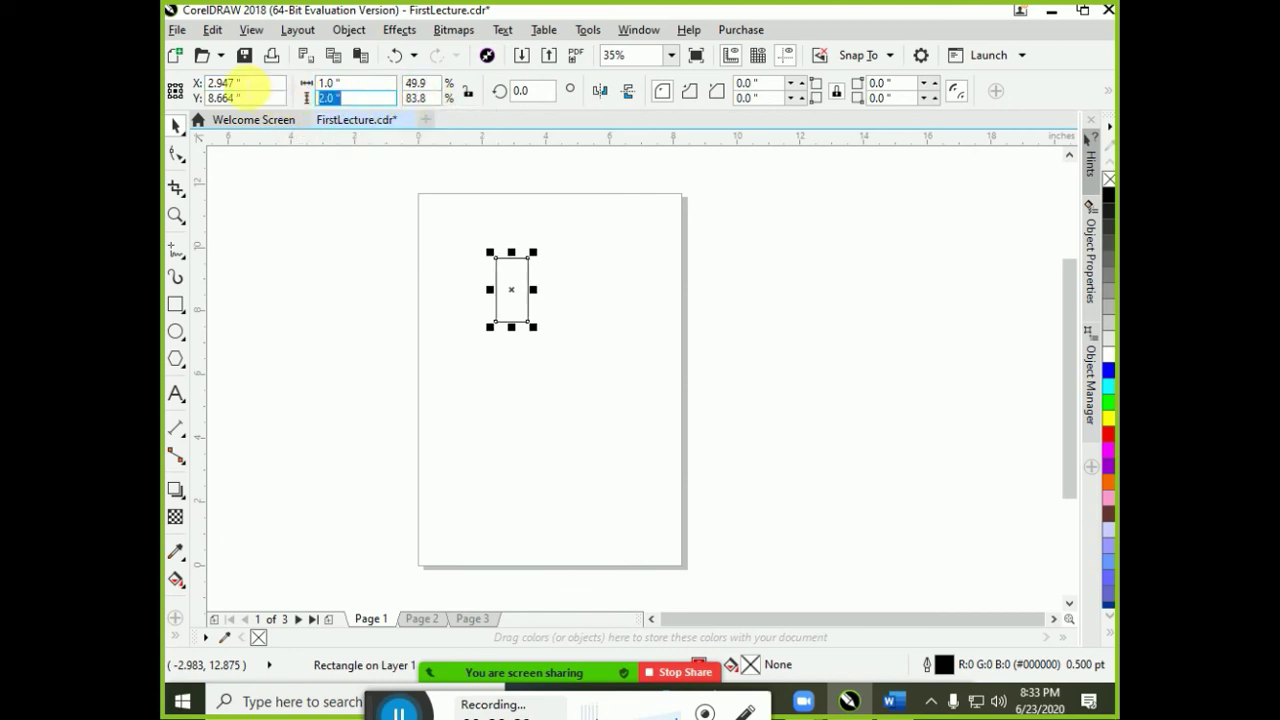
pyautogui.write('1')
pyautogui.press('Return')
pyautogui.click(523, 337)
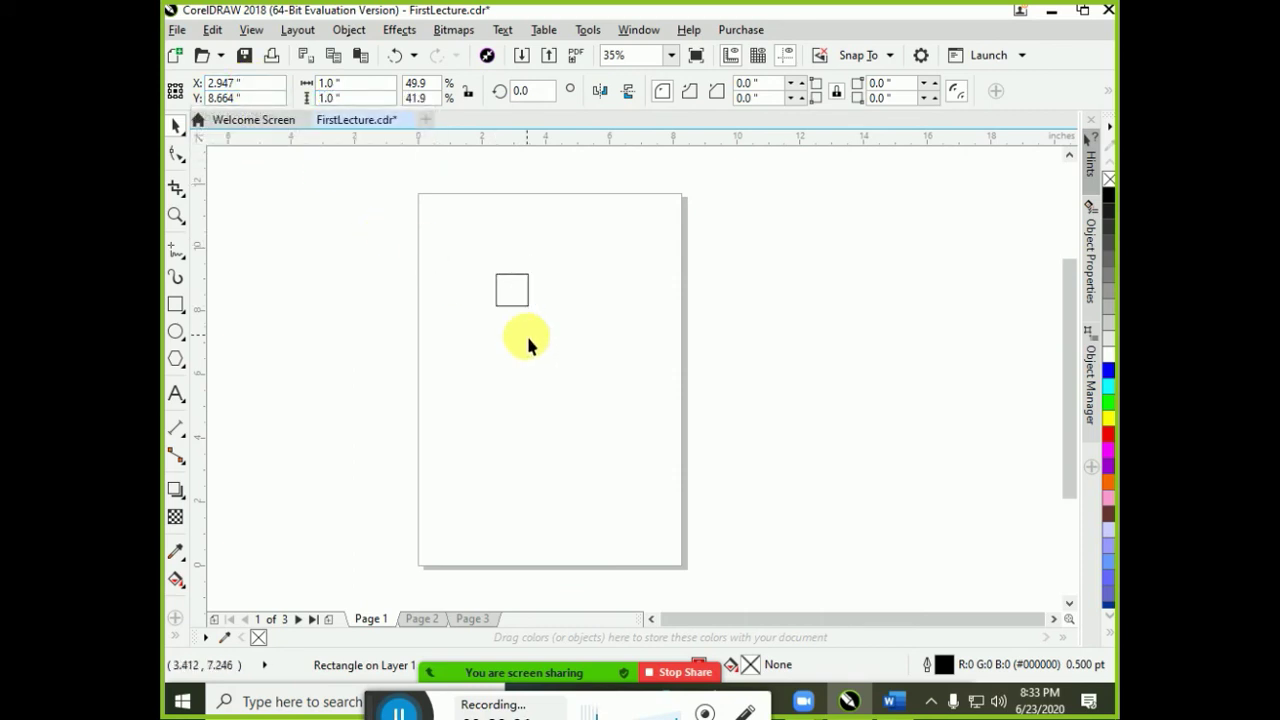
# Move the 1-inch square against the page's left edge, with its center at about X 0.5, Y 8.87 inches.
pyautogui.click(512, 288)
pyautogui.hotkey('shift', 'F2')
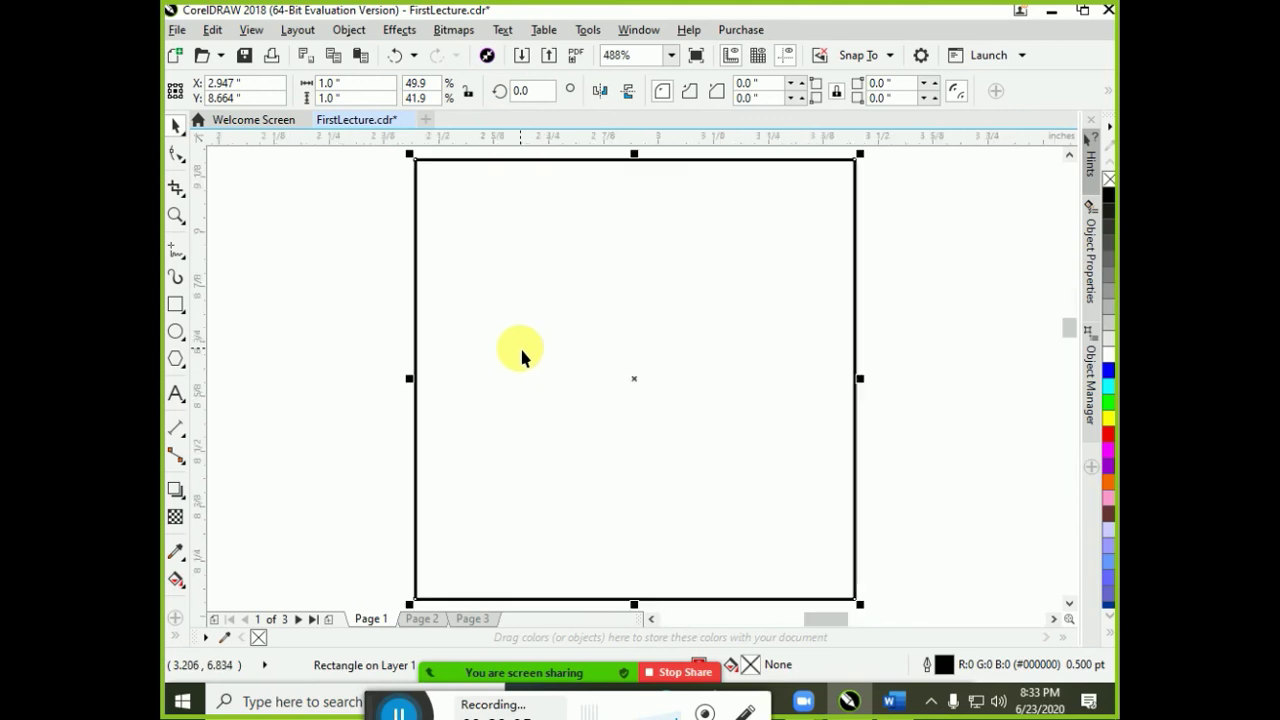
pyautogui.scroll(-2, 523, 360)
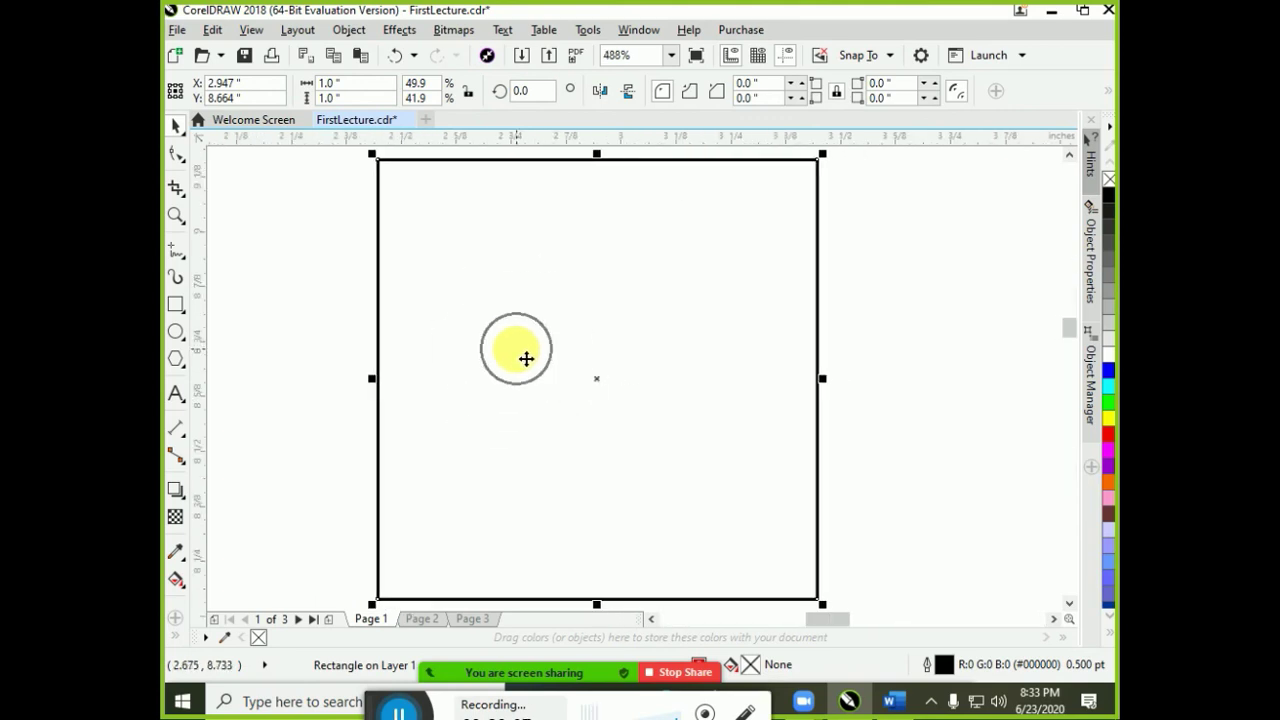
pyautogui.moveTo(610, 445); pyautogui.dragTo(512, 403)
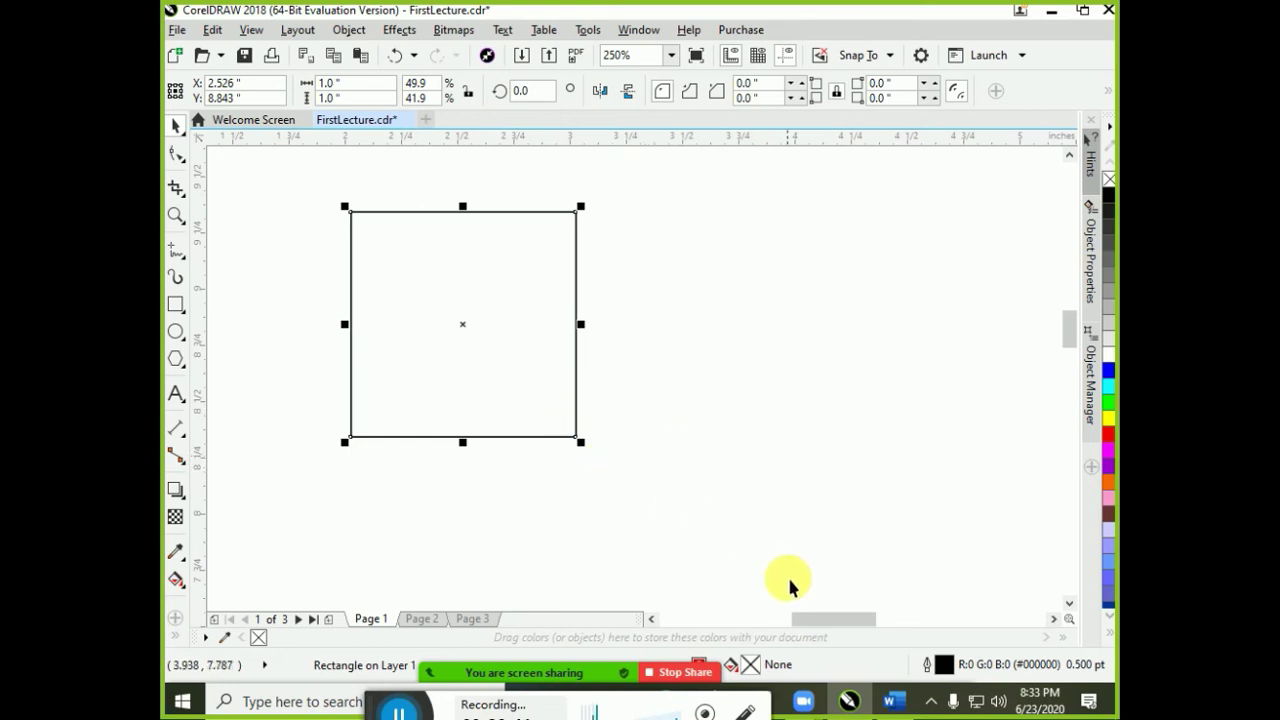
pyautogui.moveTo(808, 612); pyautogui.dragTo(766, 619)
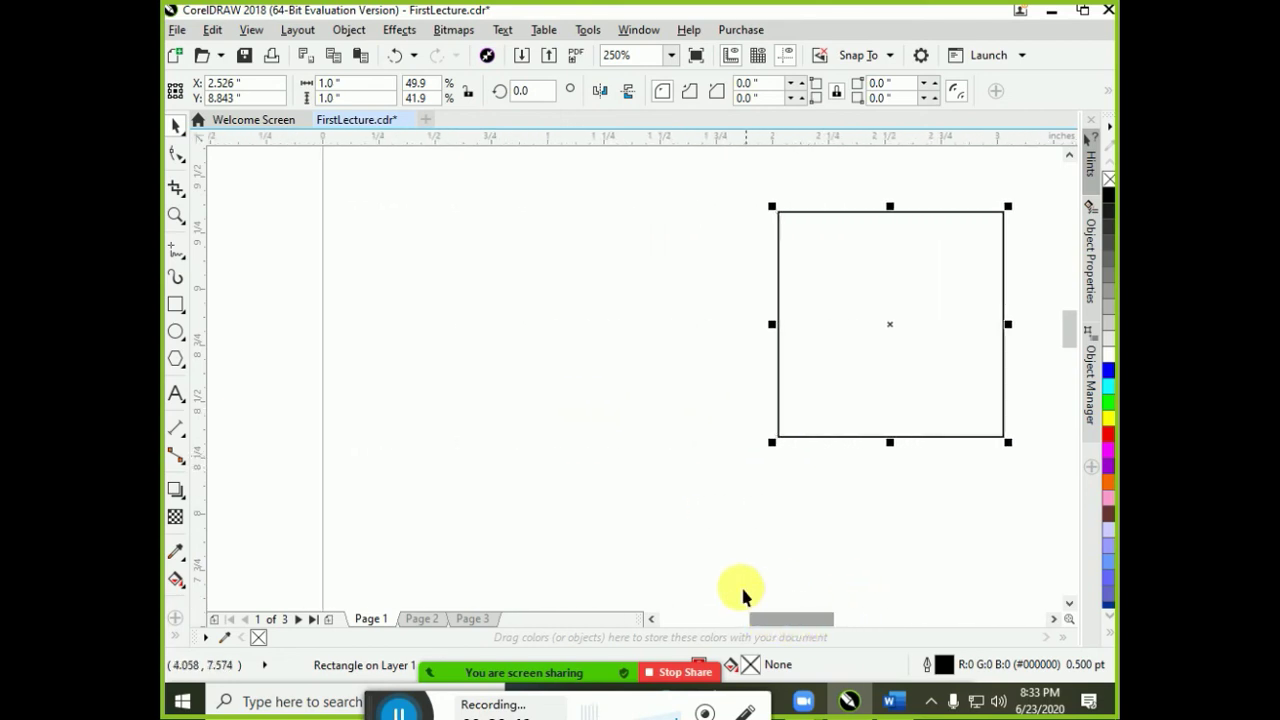
pyautogui.moveTo(808, 366); pyautogui.dragTo(360, 370)
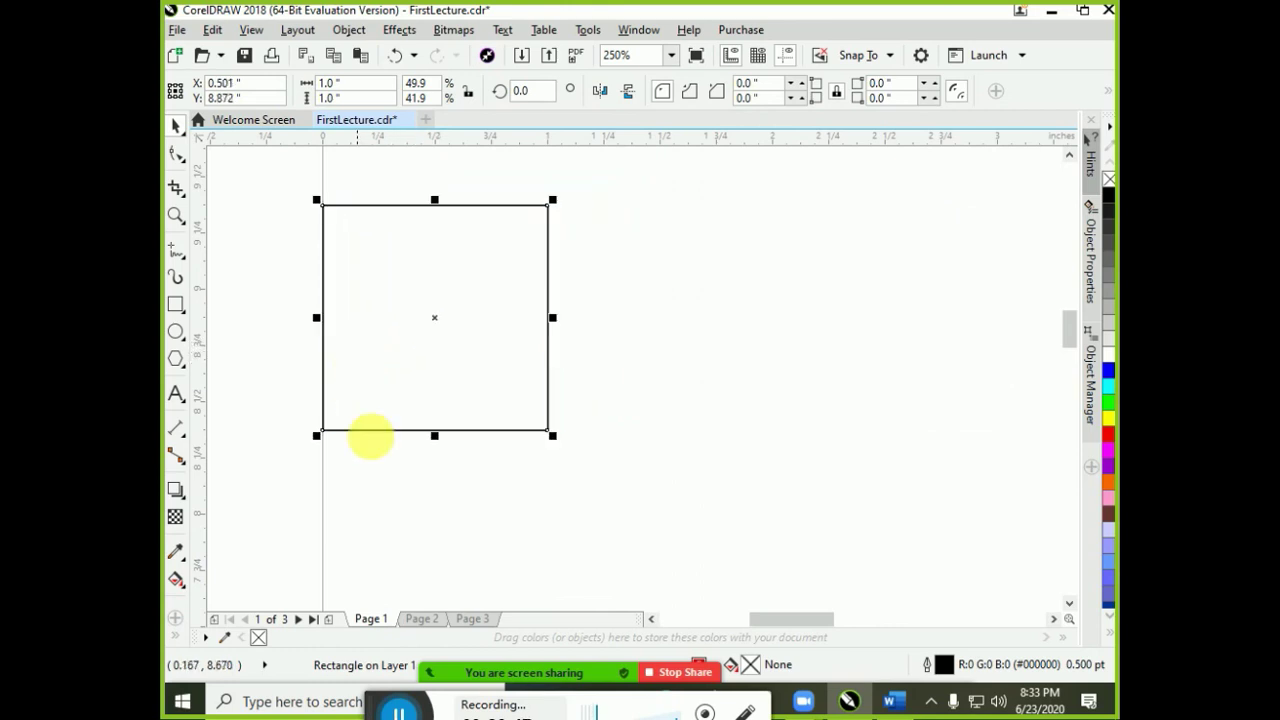
# Set the X position of the square's center to 0 inches.
pyautogui.doubleClick(240, 83)
pyautogui.write('0')
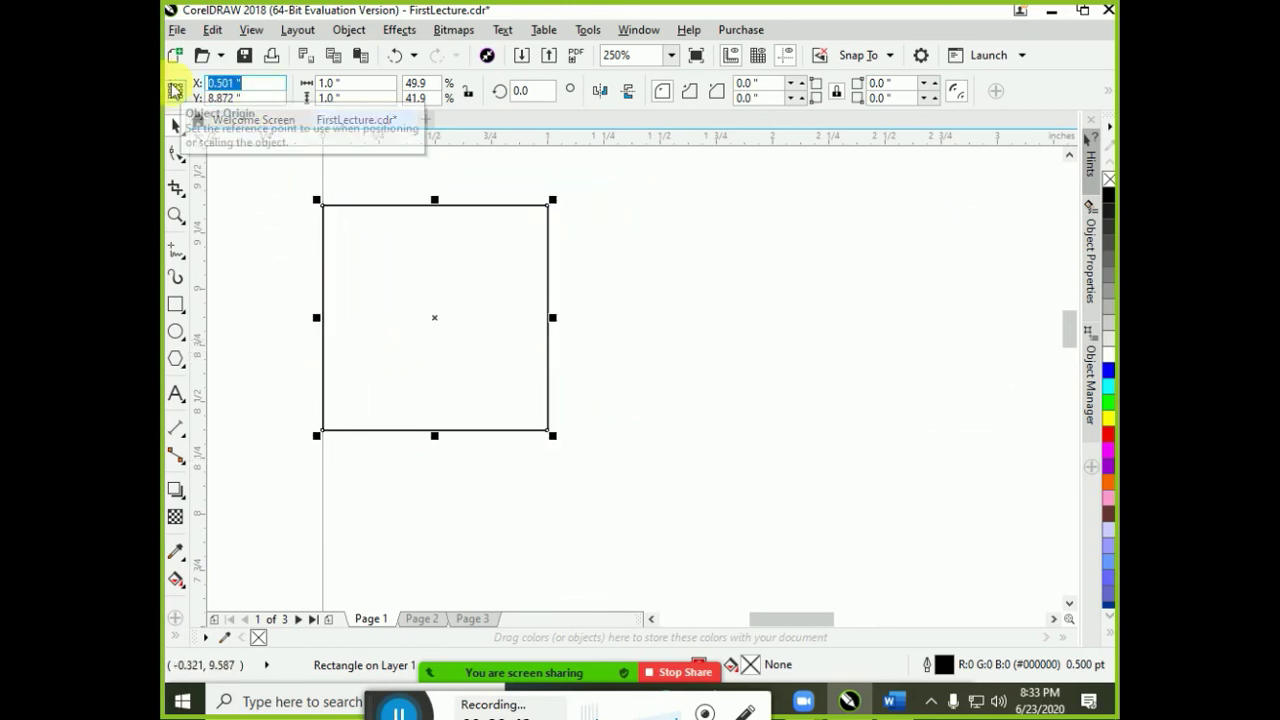
pyautogui.press('Return')
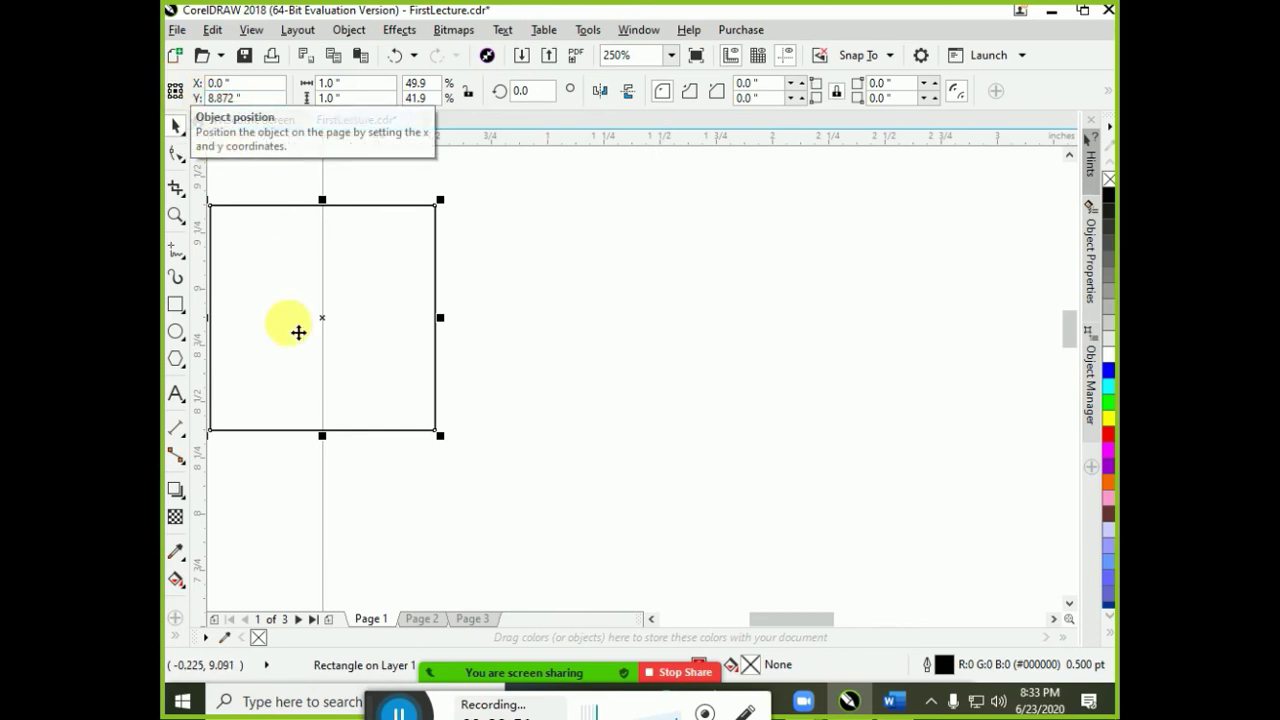
# Set the square's object origin to its lower-left corner and its X position to 0 inches.
pyautogui.click(175, 90)
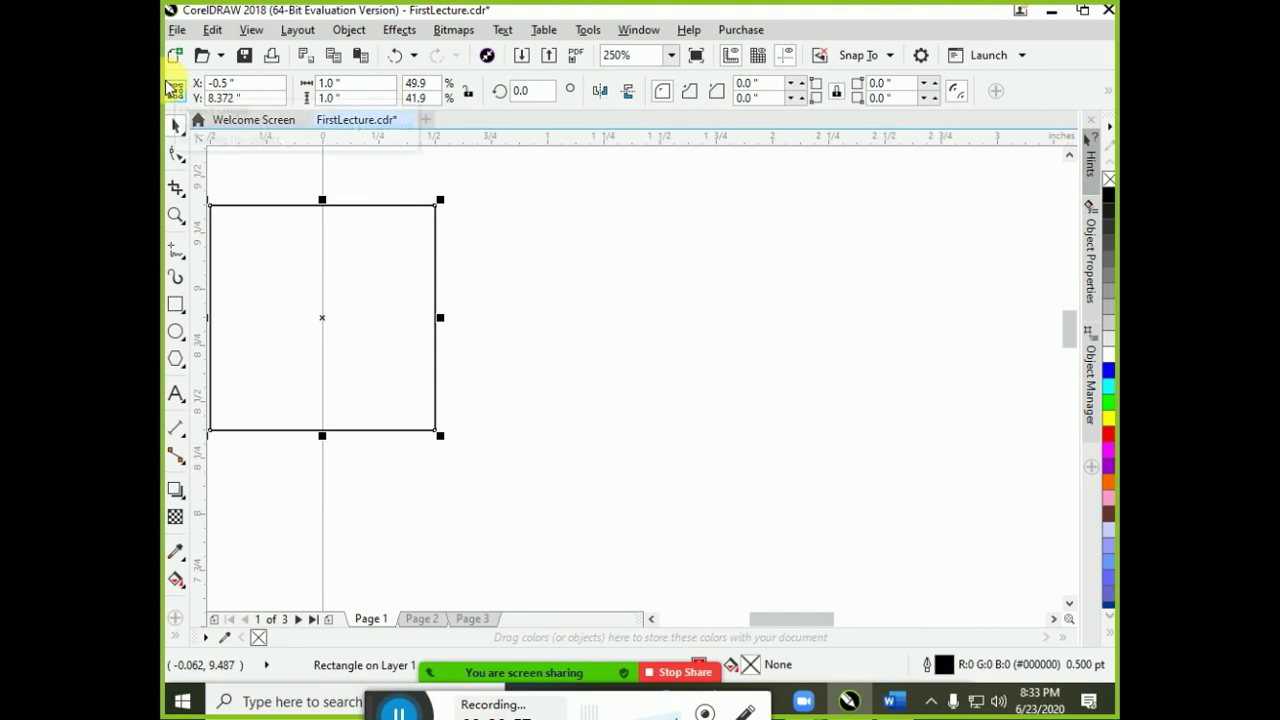
pyautogui.click(240, 86)
pyautogui.press('BackSpace')
pyautogui.press('BackSpace')
pyautogui.press('BackSpace')
pyautogui.press('BackSpace')
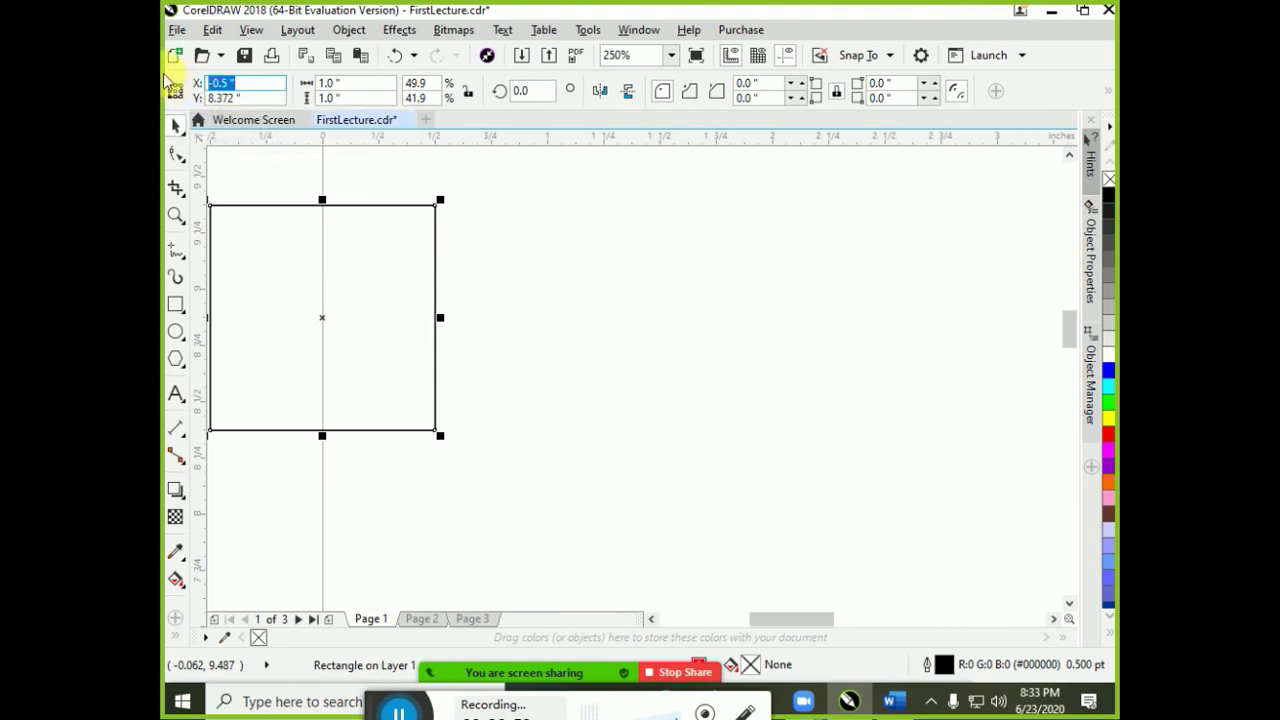
pyautogui.write('0')
pyautogui.press('Return')
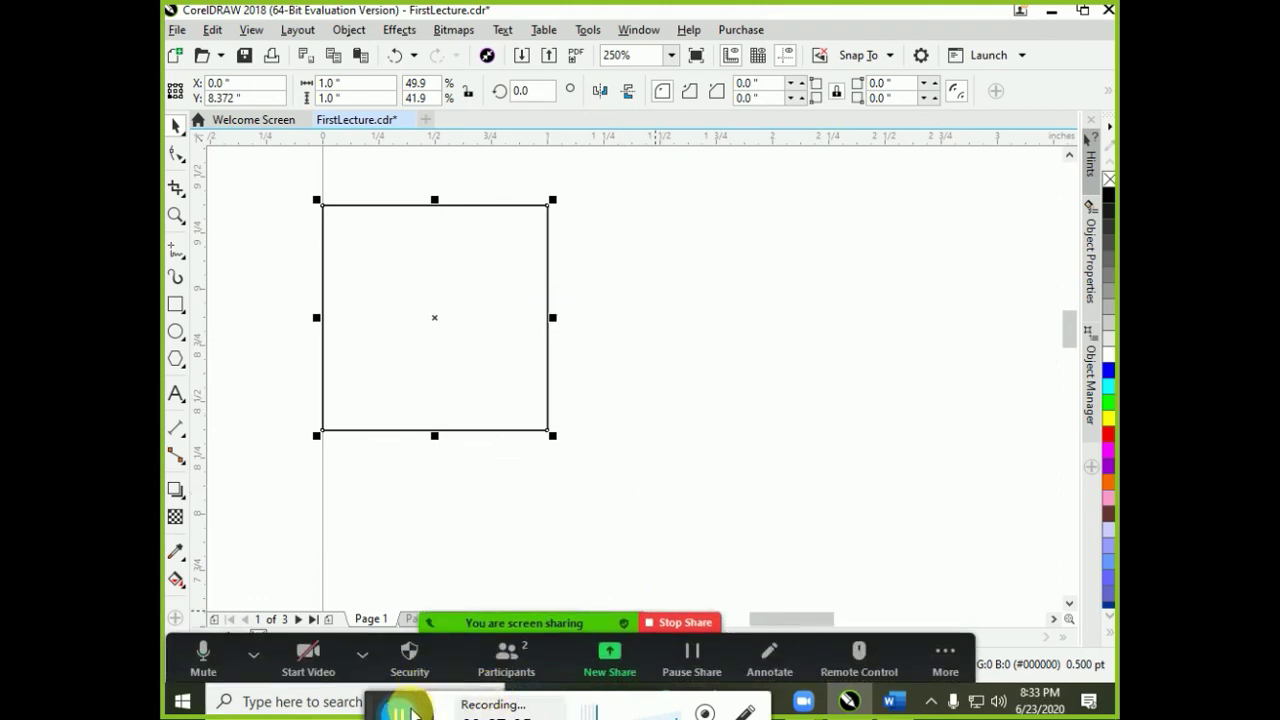
pyautogui.moveTo(412, 708); pyautogui.dragTo(385, 707)
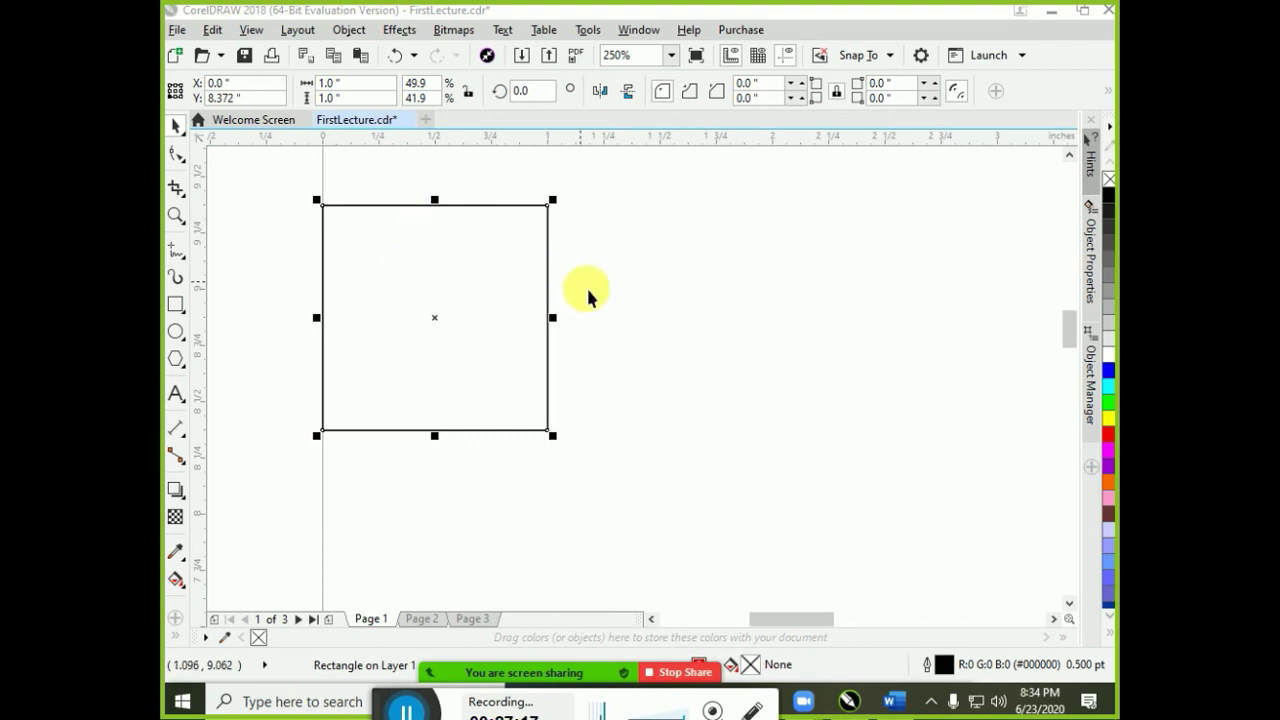
# Select the square, nudge it 0.01 inch to the right, and return it to X 0 inches.
pyautogui.click(503, 291)
pyautogui.click(514, 303)
pyautogui.press('Right')
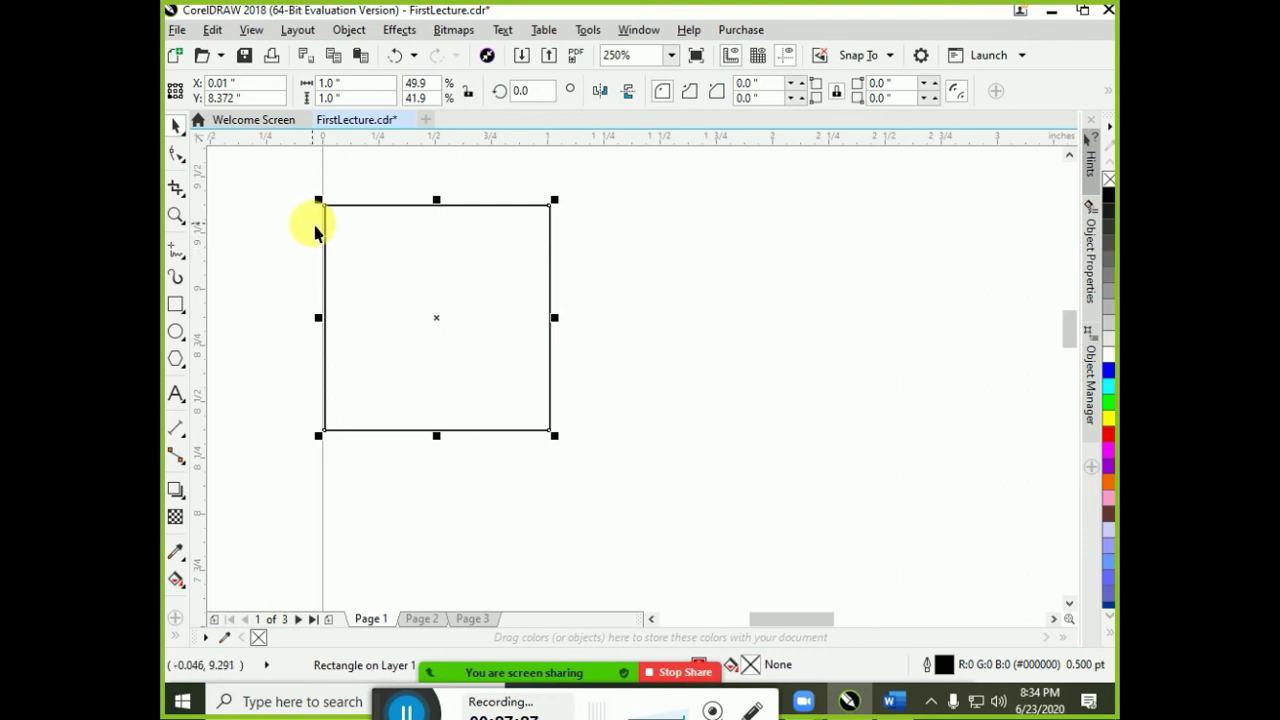
pyautogui.moveTo(324, 240); pyautogui.dragTo(313, 242)
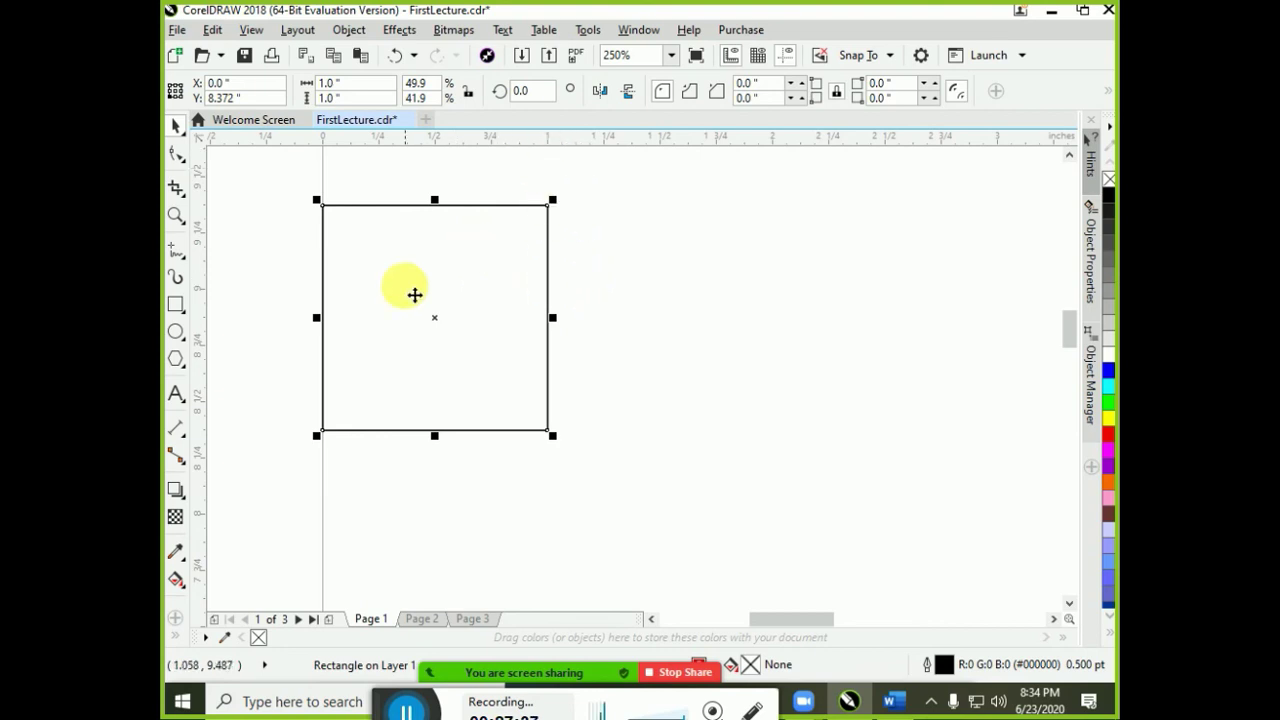
# Deselect the square and set the document's nudge distance to 1 inch.
pyautogui.click(691, 328)
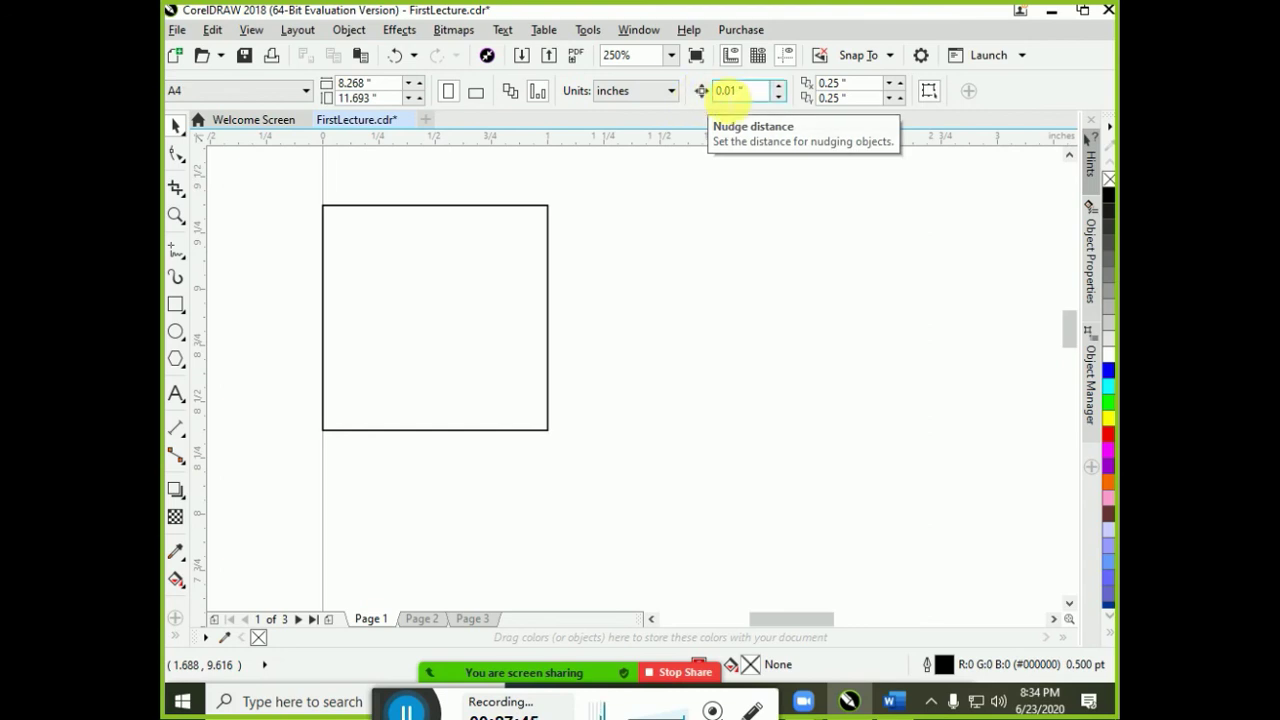
pyautogui.click(750, 91)
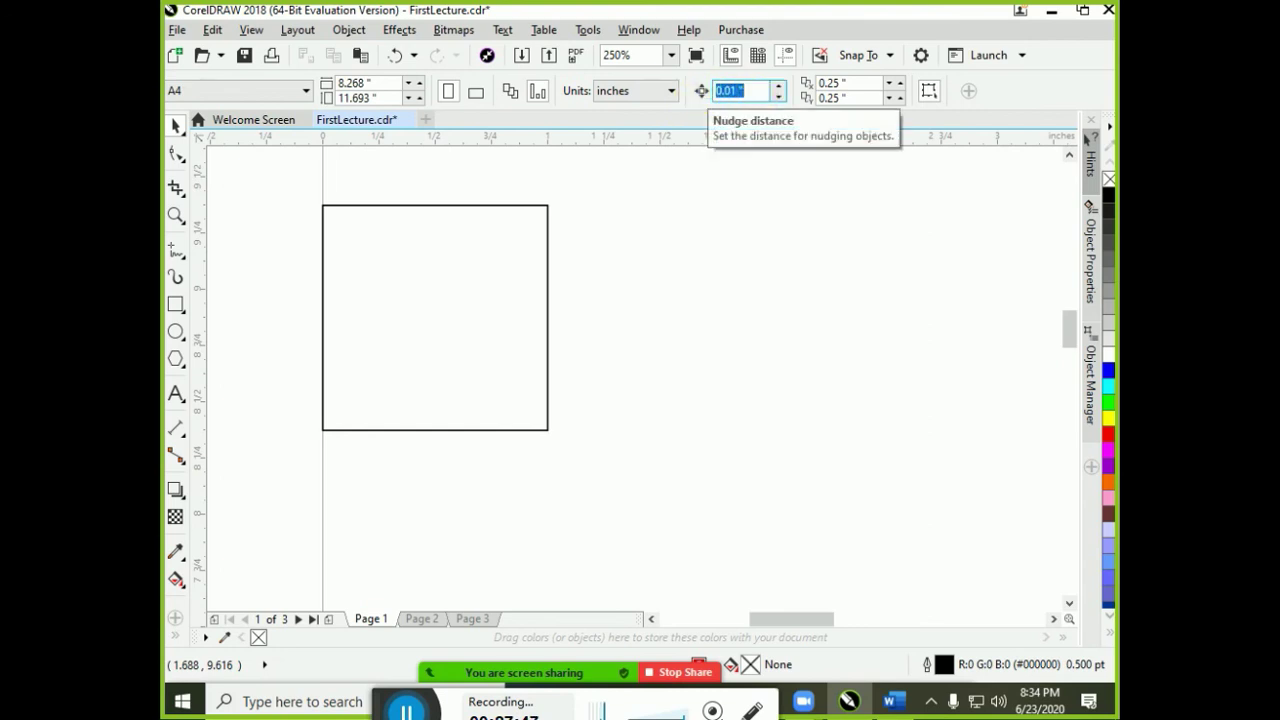
pyautogui.write('1')
pyautogui.click(700, 94)
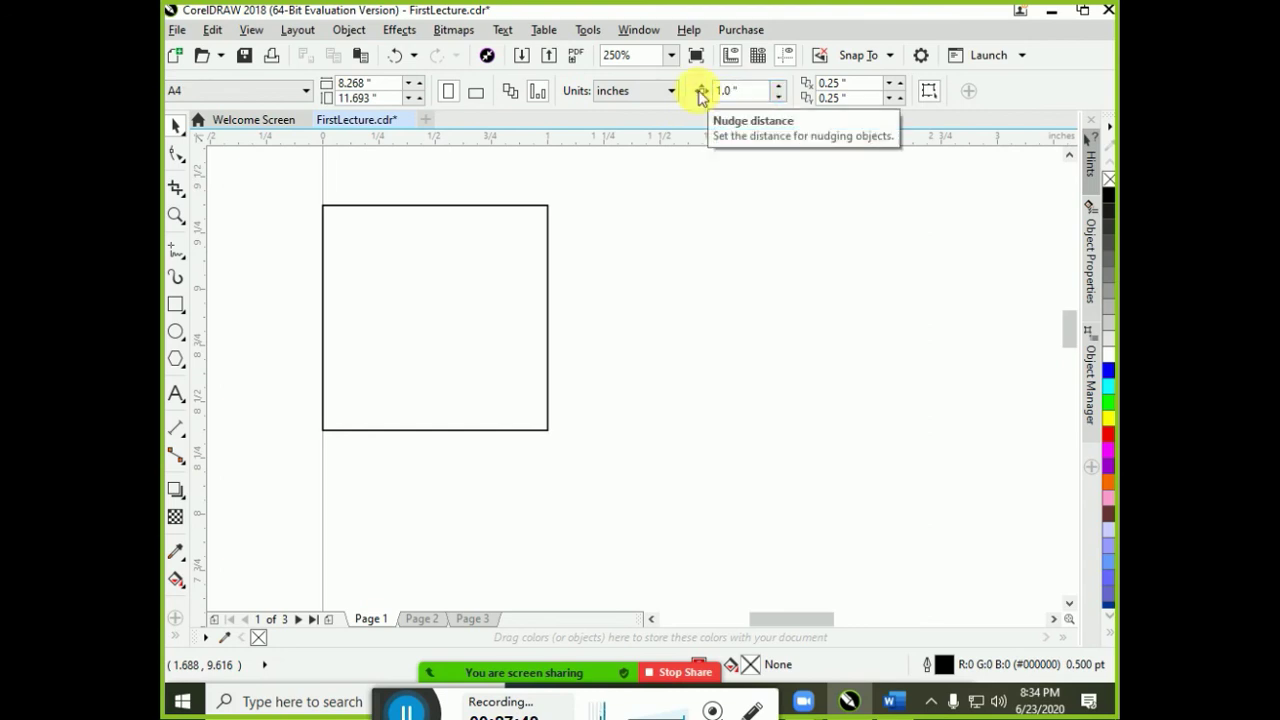
# Nudge the square repeatedly between X 0 and X 1 inch, ending back at the page's left edge.
pyautogui.click(541, 264)
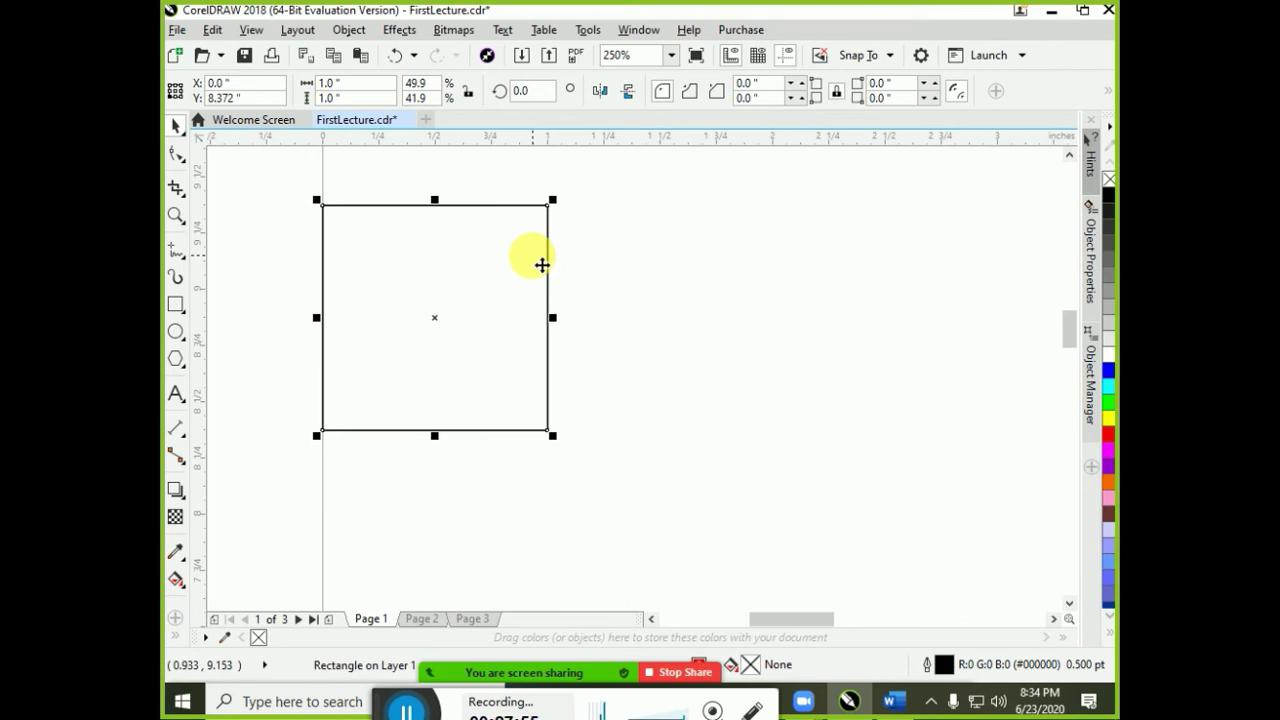
pyautogui.press('Right')
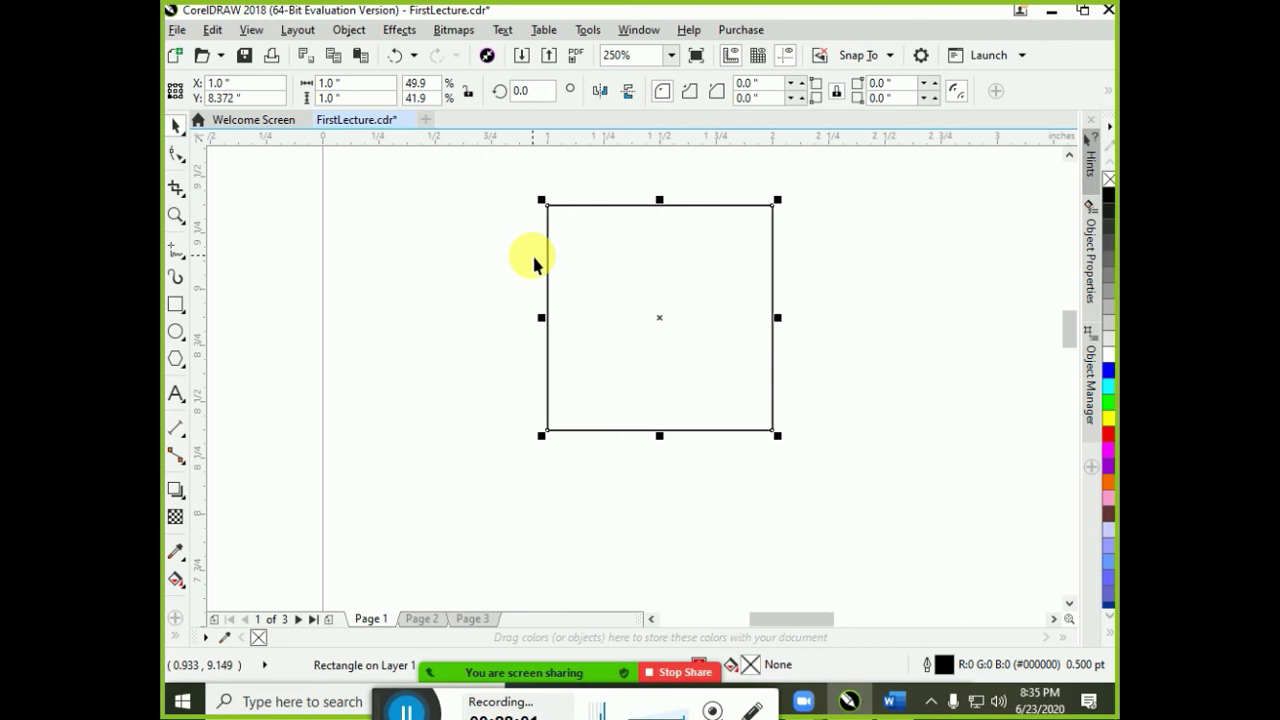
pyautogui.press('Left')
pyautogui.press('Right')
pyautogui.press('Left')
pyautogui.press('Right')
pyautogui.press('Left')
pyautogui.press('Right')
pyautogui.press('Left')
pyautogui.press('Right')
pyautogui.press('Left')
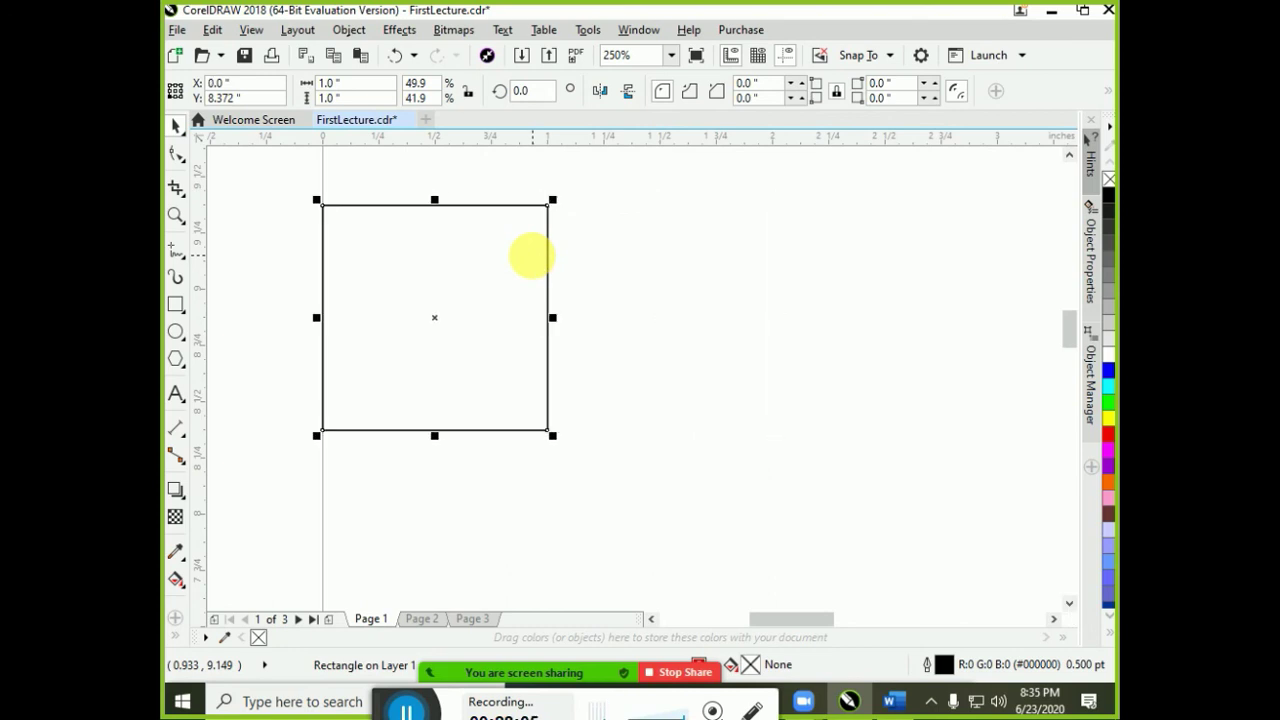
pyautogui.press('Right')
pyautogui.press('Left')
# Check the nudge distance setting, reselect the square, and nudge it 0.5 inch to the right and back.
pyautogui.scroll(-4, 644, 267)
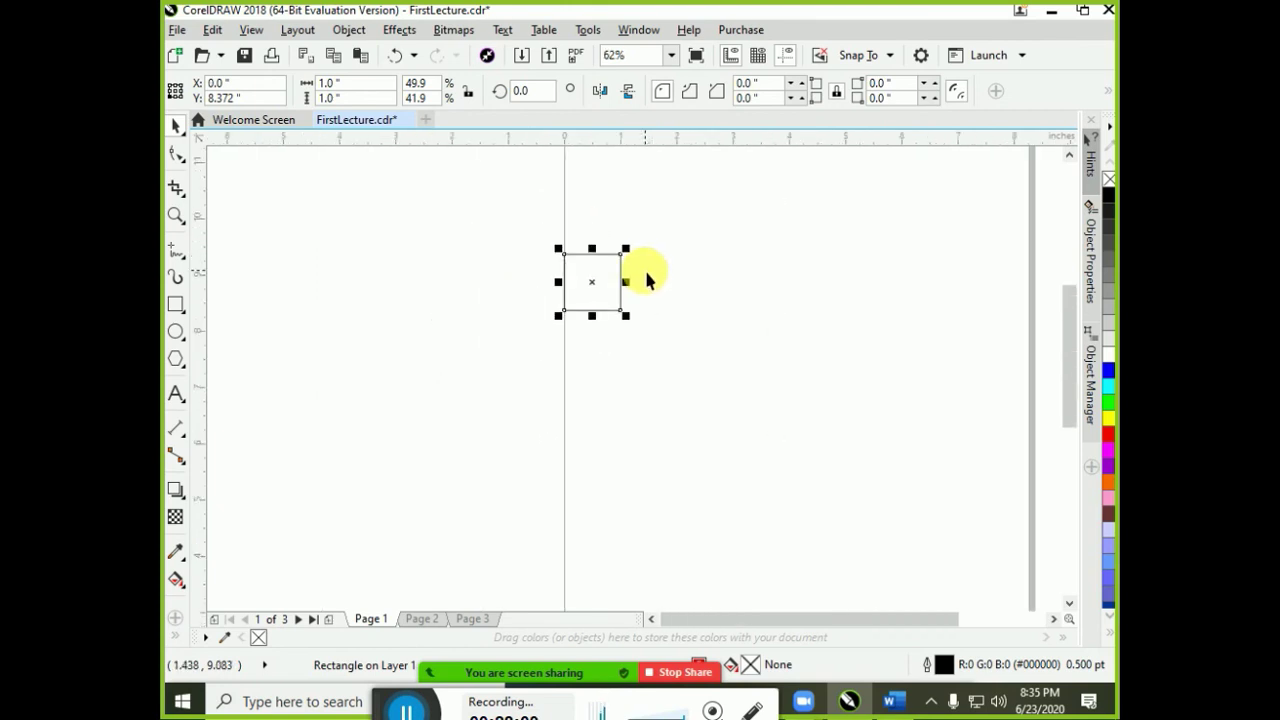
pyautogui.moveTo(1068, 348); pyautogui.dragTo(888, 301)
pyautogui.click(795, 200)
pyautogui.doubleClick(740, 91)
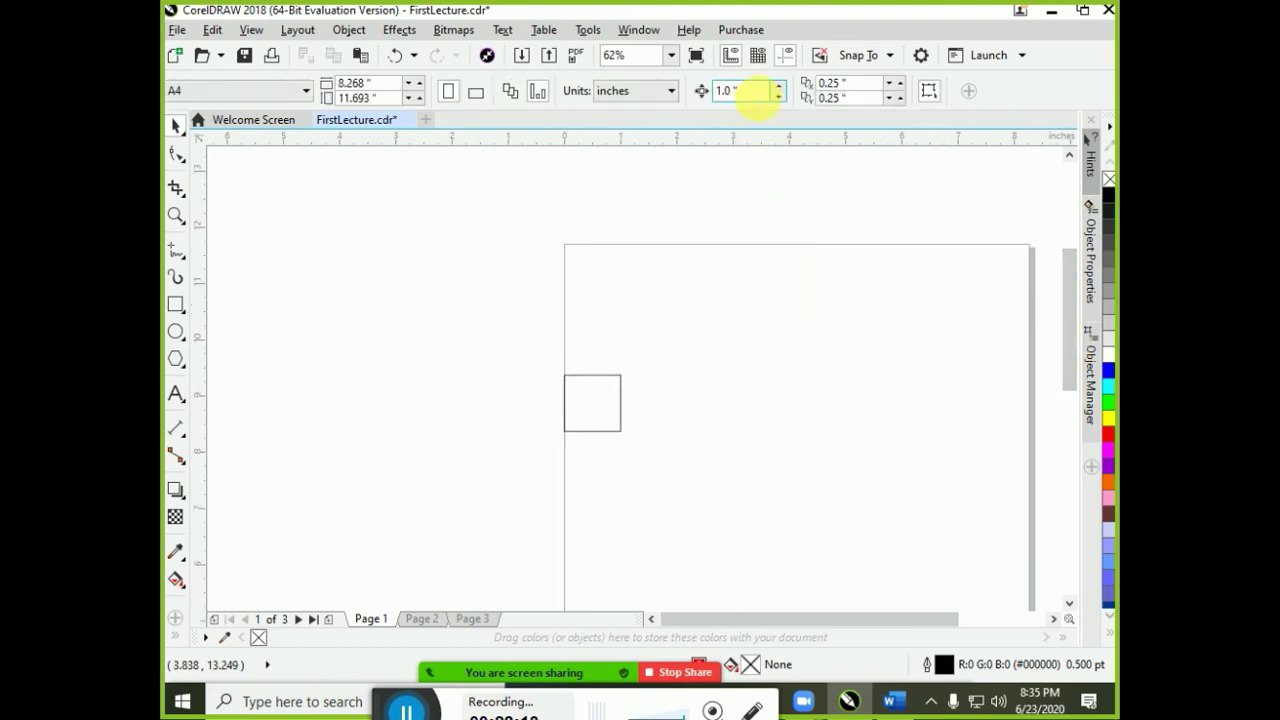
pyautogui.click(595, 378)
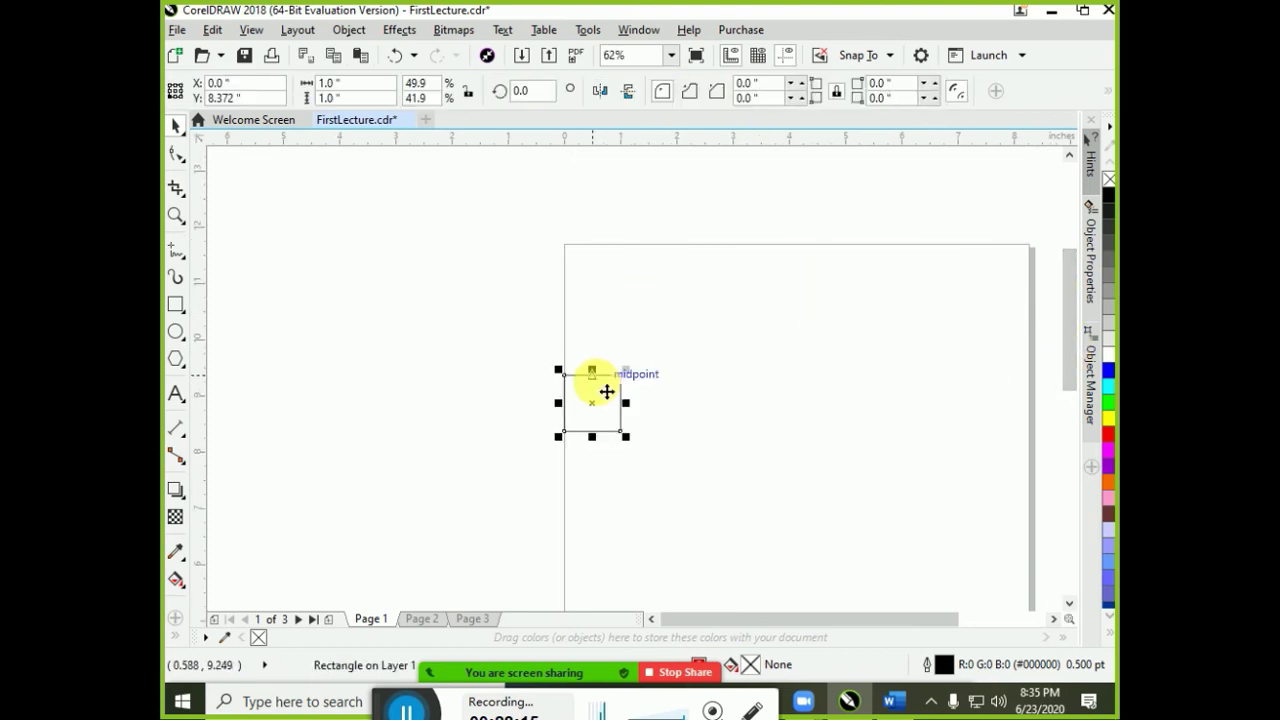
pyautogui.press('Right')
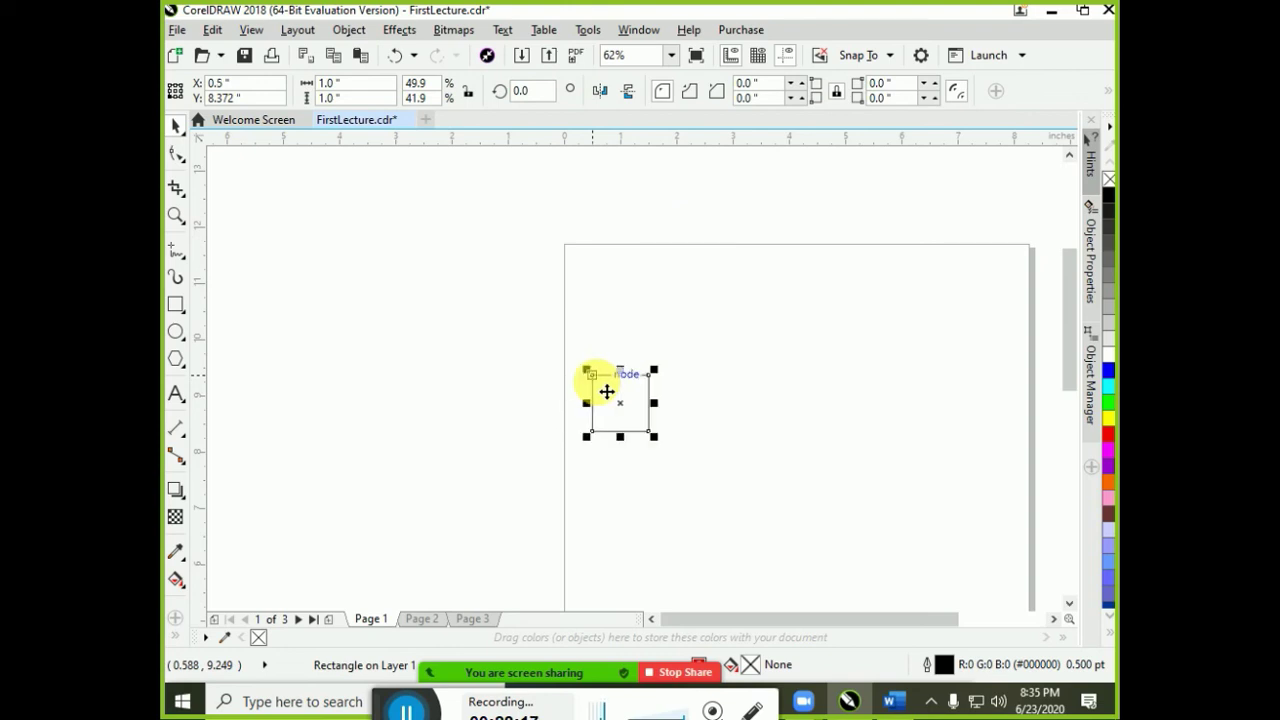
pyautogui.press('Left')
# Nudge the square up, down, right and left in 1-inch increments, returning it to X 0, Y 8.372 inches.
pyautogui.press('Up')
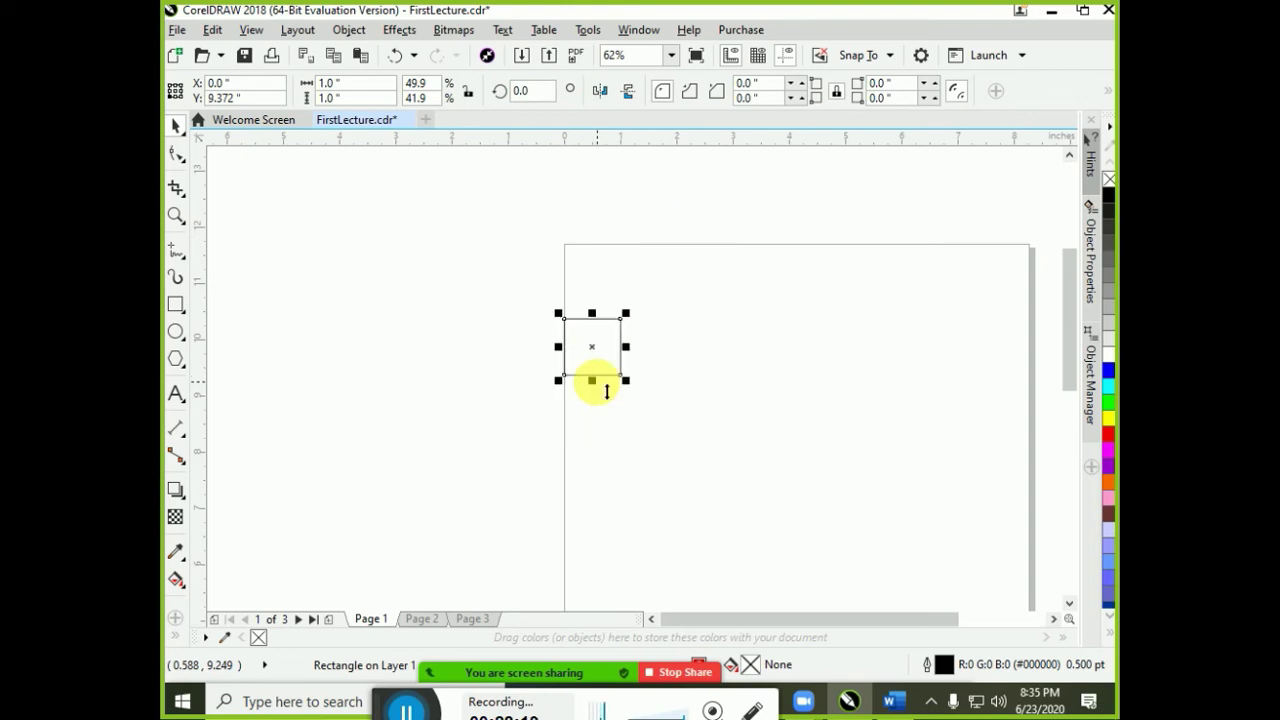
pyautogui.press('Right')
pyautogui.press('Left')
pyautogui.press('Down')
pyautogui.press('Right')
pyautogui.press('Down')
pyautogui.press('Left')
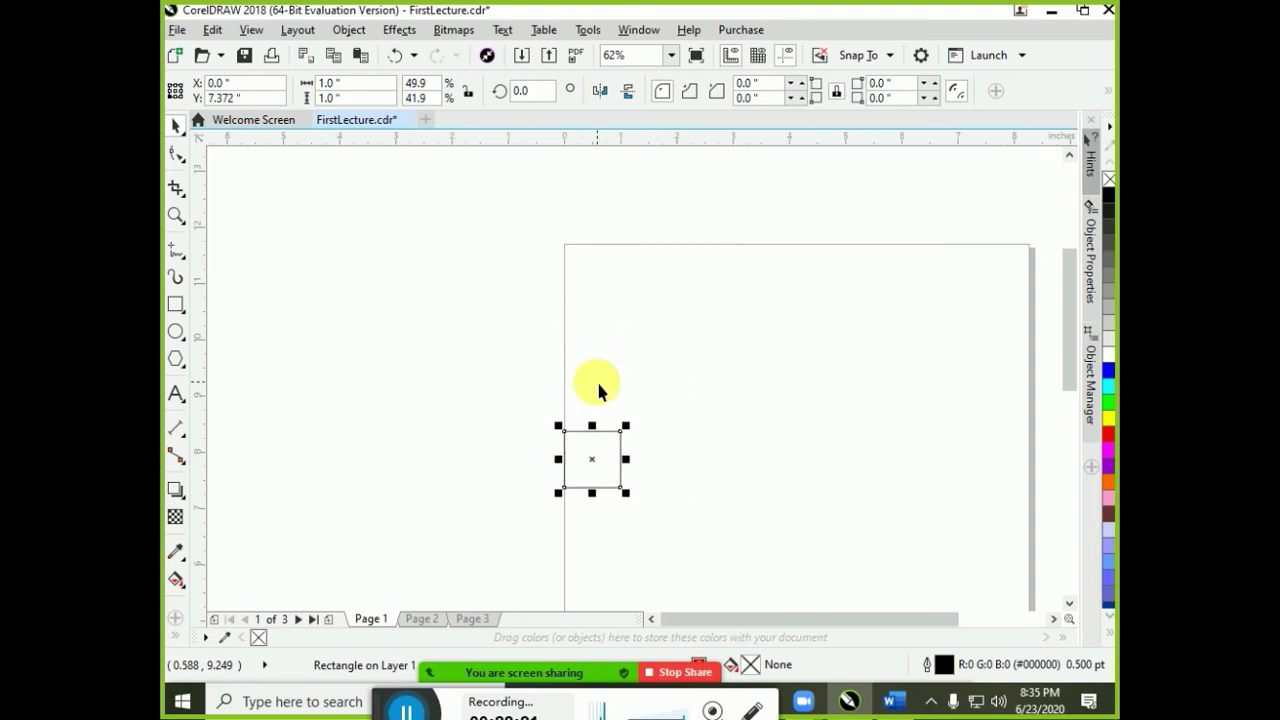
pyautogui.press('Up')
pyautogui.press('Right')
pyautogui.press('Up')
pyautogui.press('Left')
pyautogui.press('Down')
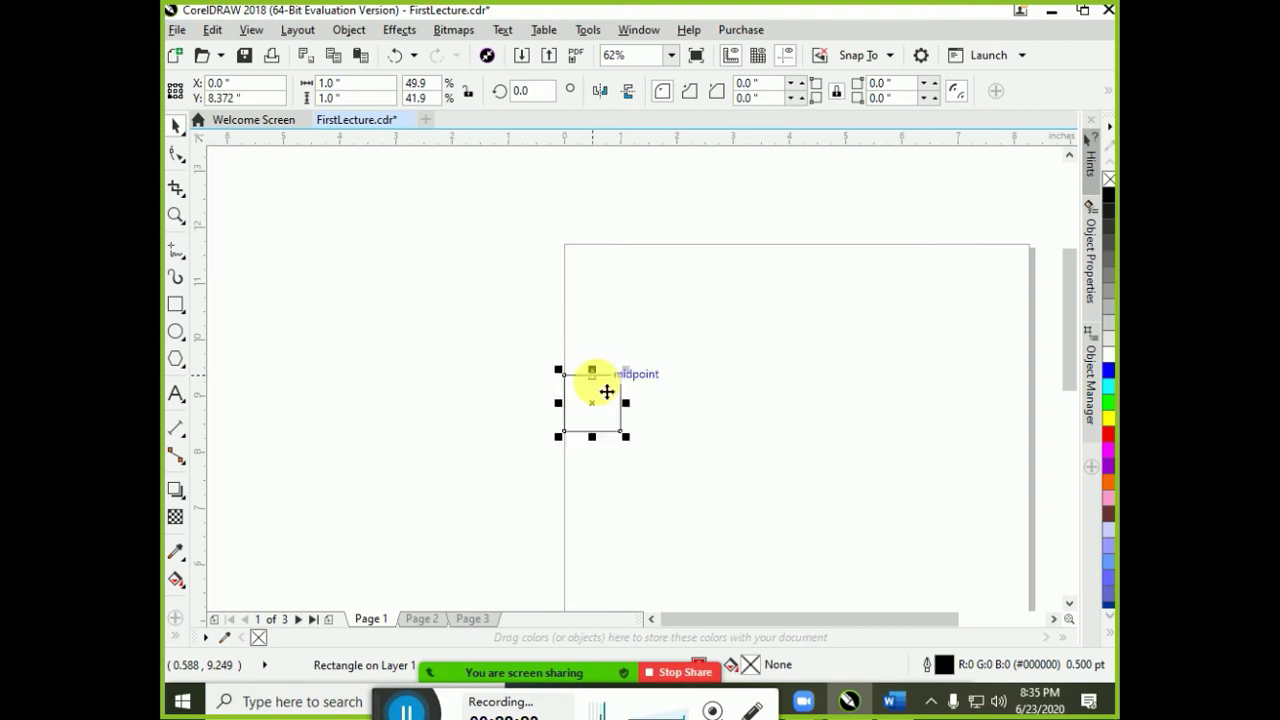
# Nudge the square 2 inches to the right and return it to X 0 inches.
pyautogui.press('Right')
pyautogui.press('Right')
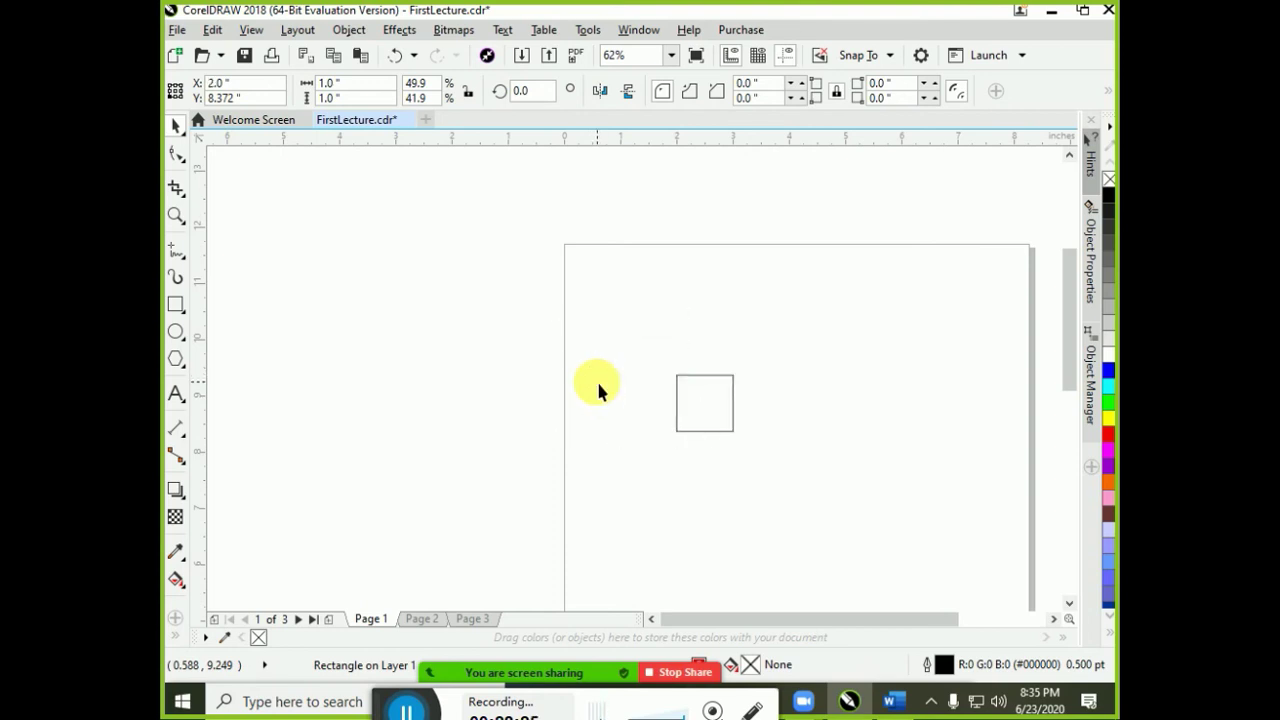
pyautogui.press('Left')
pyautogui.press('Left')
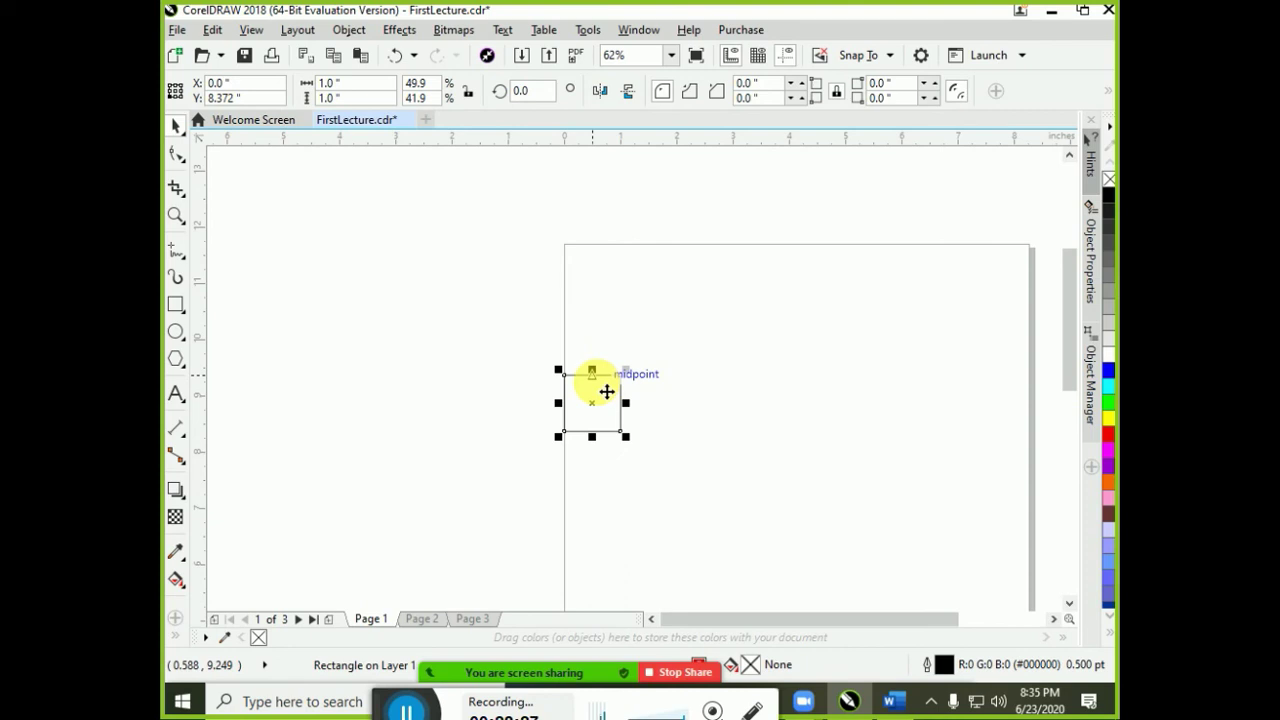
# Confirm the nudge distance at 1 inch, reselect the square, and nudge it right and back, including a 0.5-inch position.
pyautogui.click(826, 240)
pyautogui.click(736, 91)
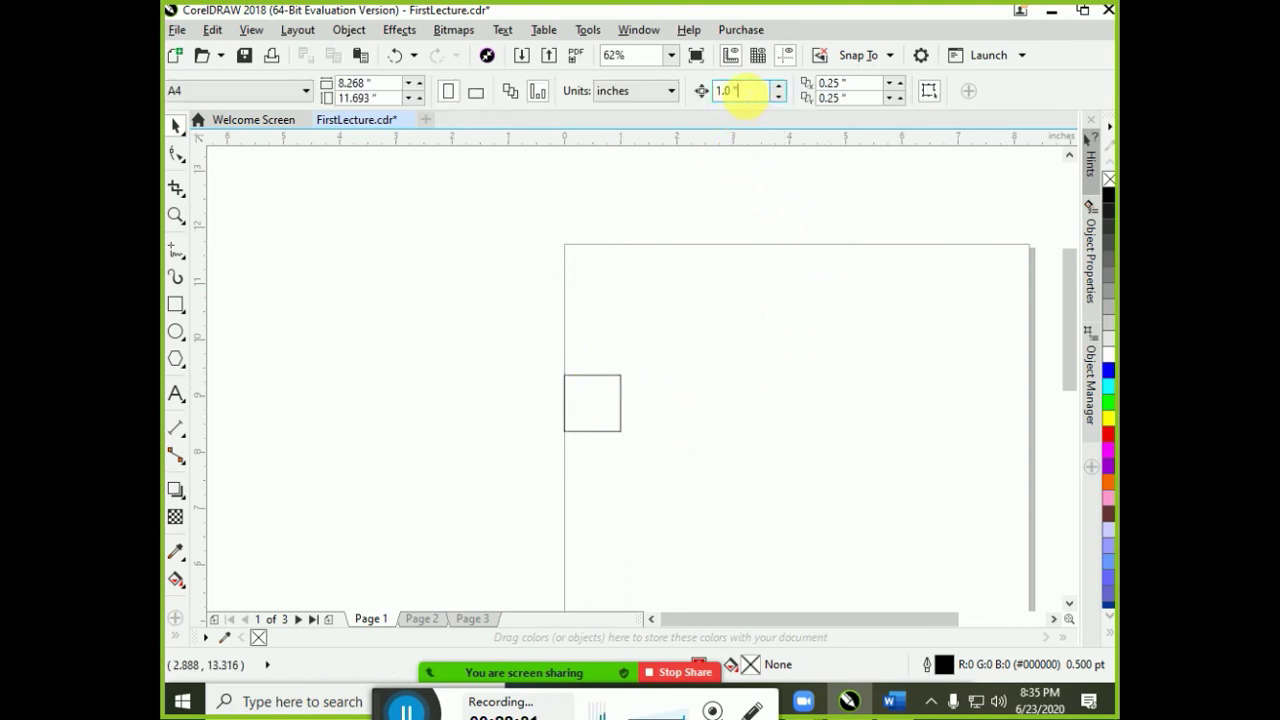
pyautogui.press('Return')
pyautogui.click(621, 373)
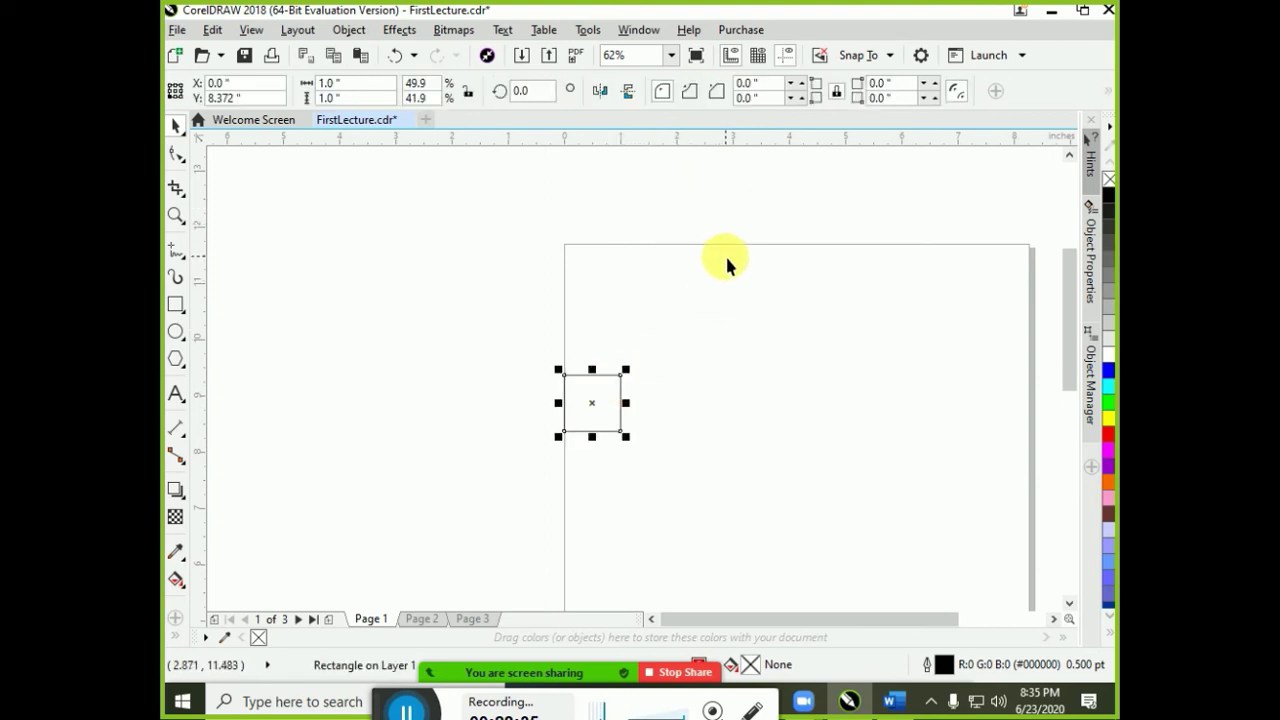
pyautogui.press('Right')
pyautogui.press('Left')
pyautogui.press('Right')
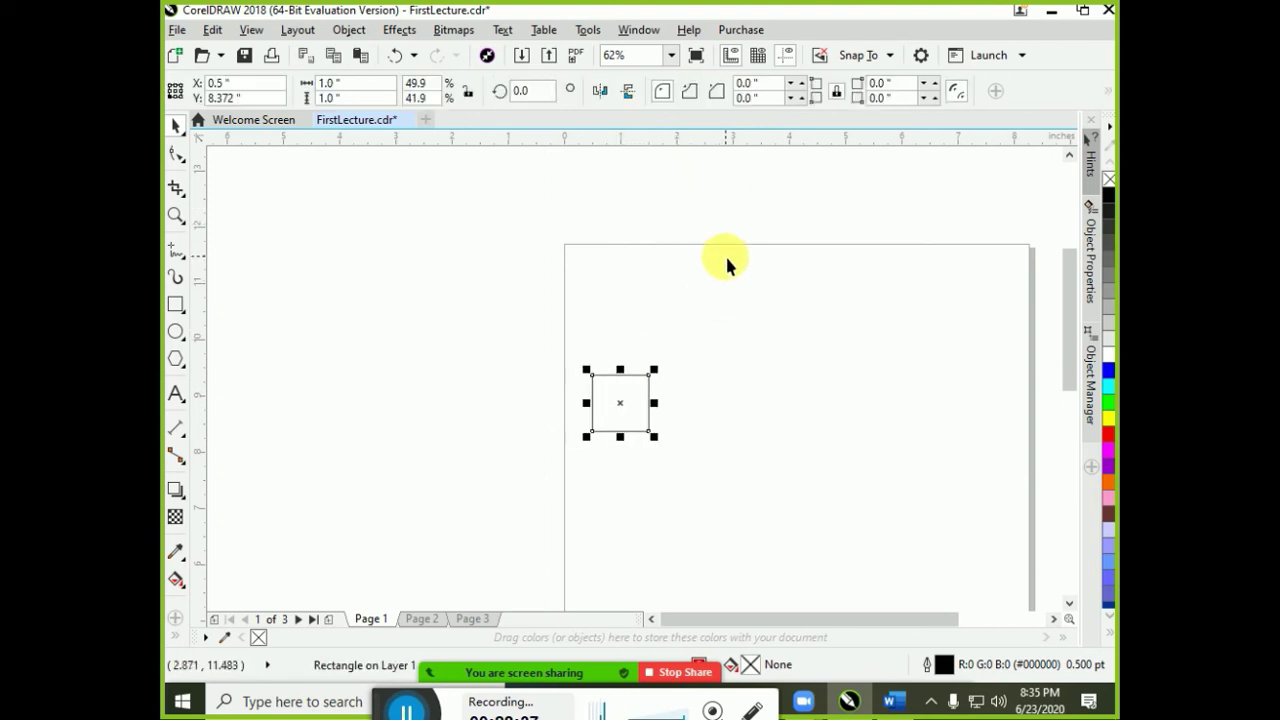
pyautogui.press('Right')
pyautogui.press('Left')
pyautogui.press('Left')
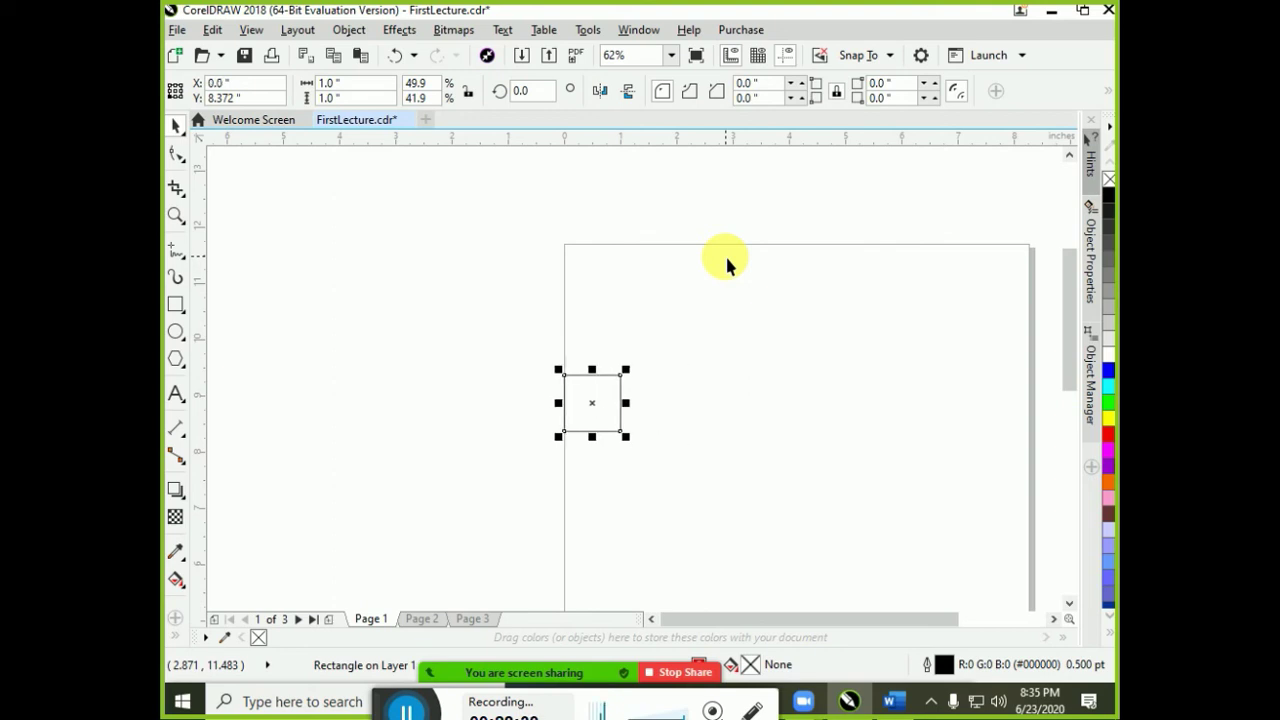
# Nudge the square repeatedly right and left, finish with a super nudge each way, and leave it at X 0 inches.
pyautogui.press('Right')
pyautogui.press('Right')
pyautogui.press('Left')
pyautogui.press('Left')
pyautogui.press('Right')
pyautogui.press('Left')
pyautogui.press('Right')
pyautogui.press('Left')
pyautogui.hotkey('shift', 'Right')
pyautogui.hotkey('shift', 'Left')
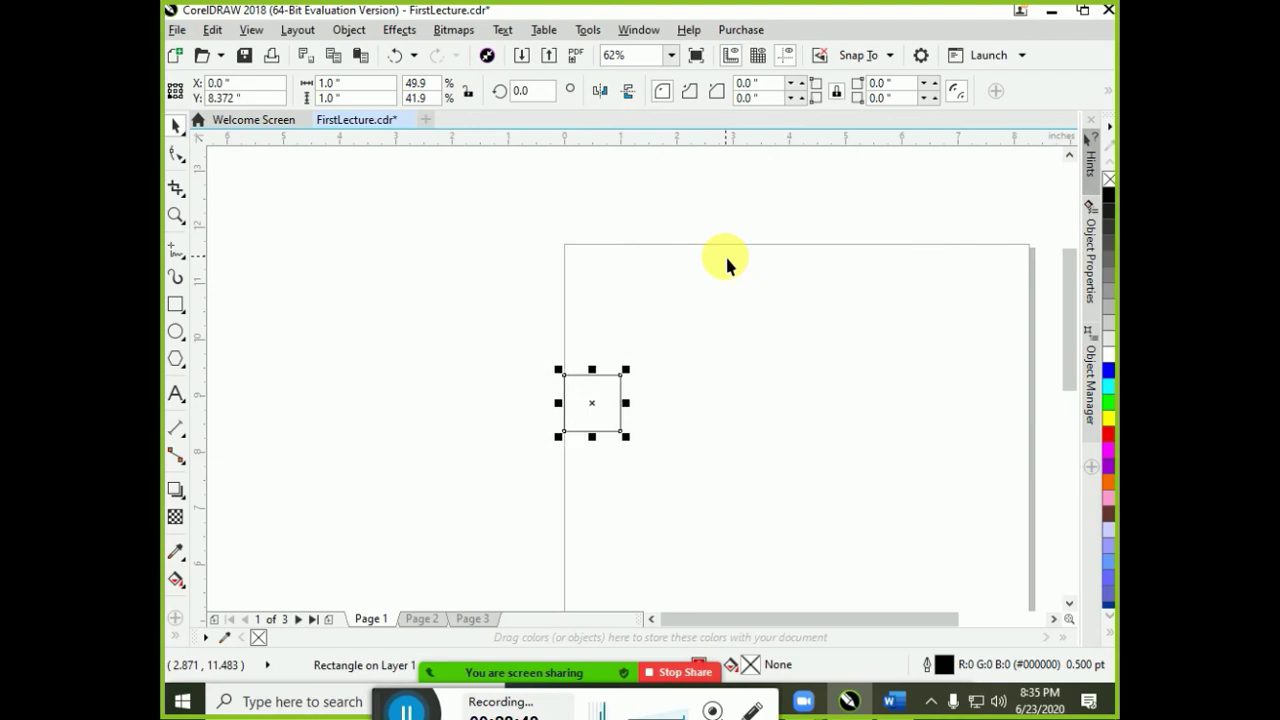